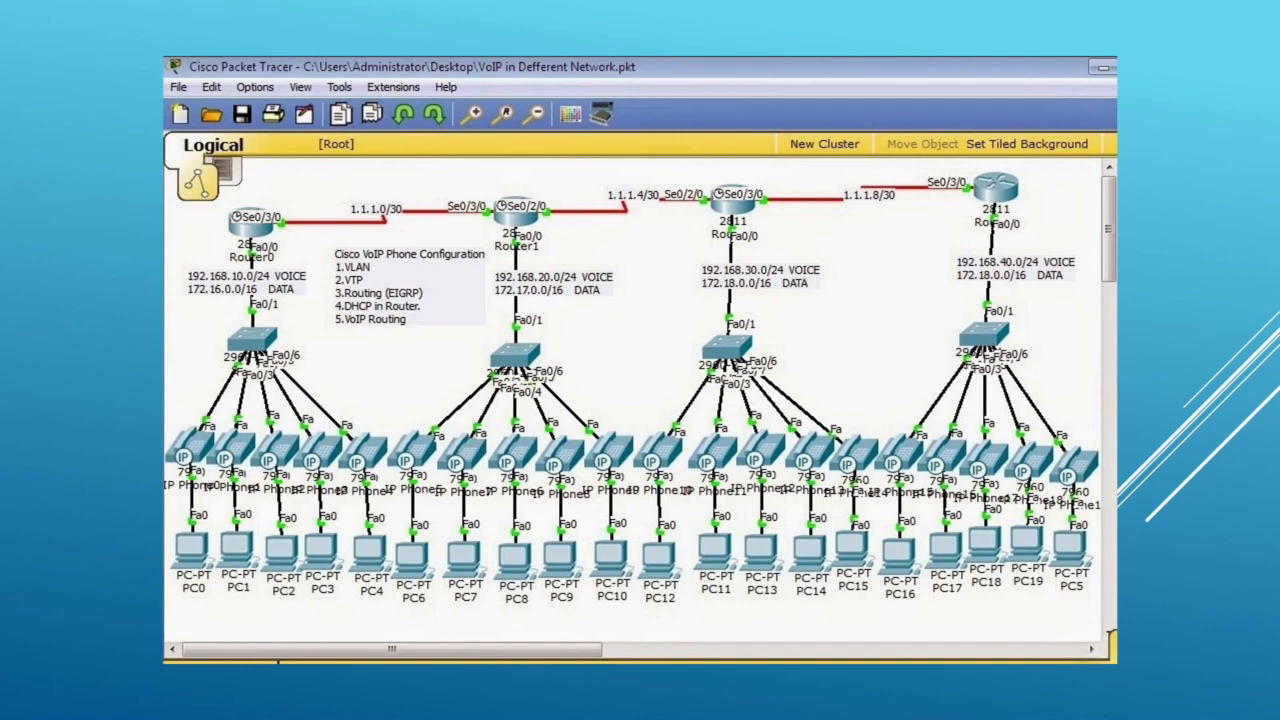
key(Right)
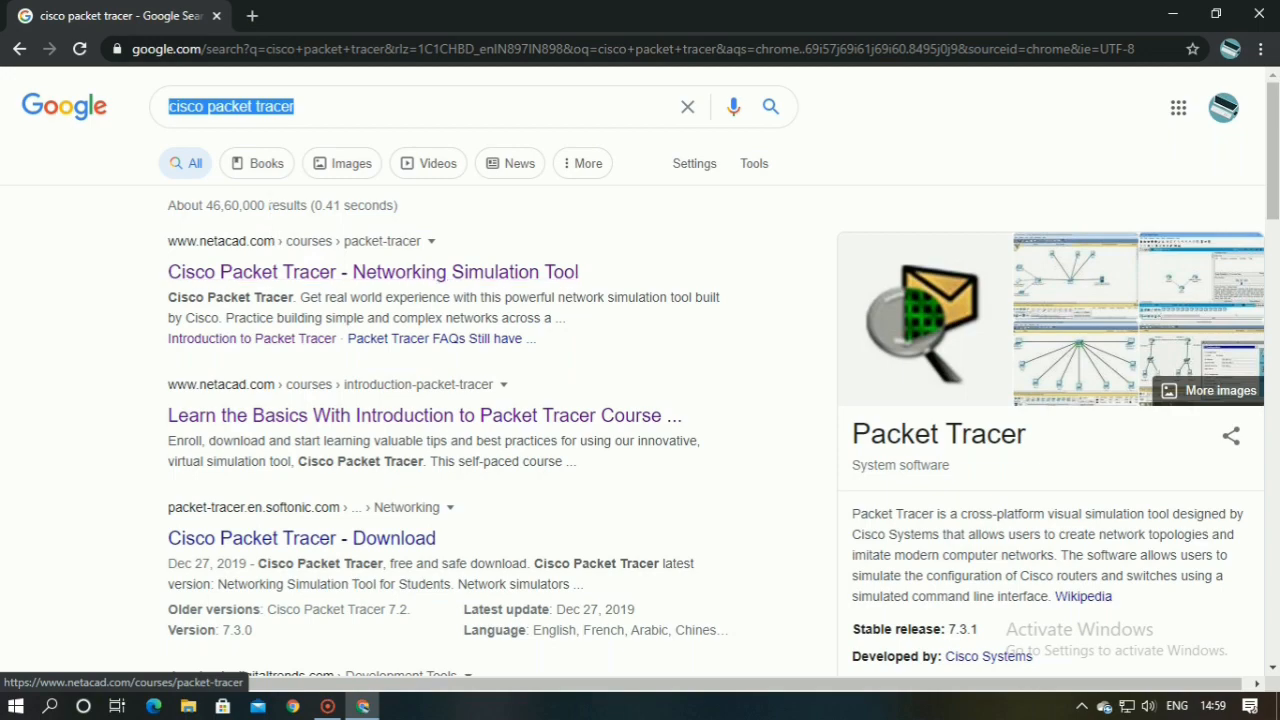
Search Google for "cisco packet tracer" and open the netacad.com Networking Simulation Tool result
click(300, 108)
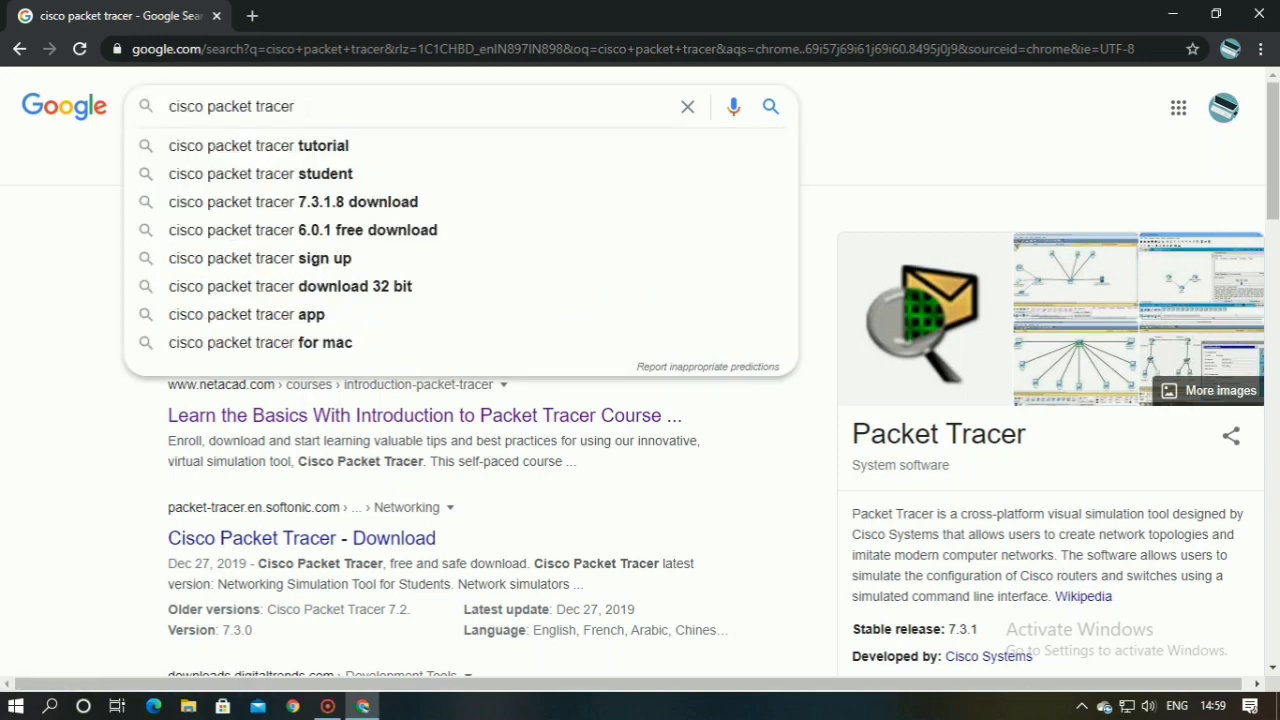
key(Return)
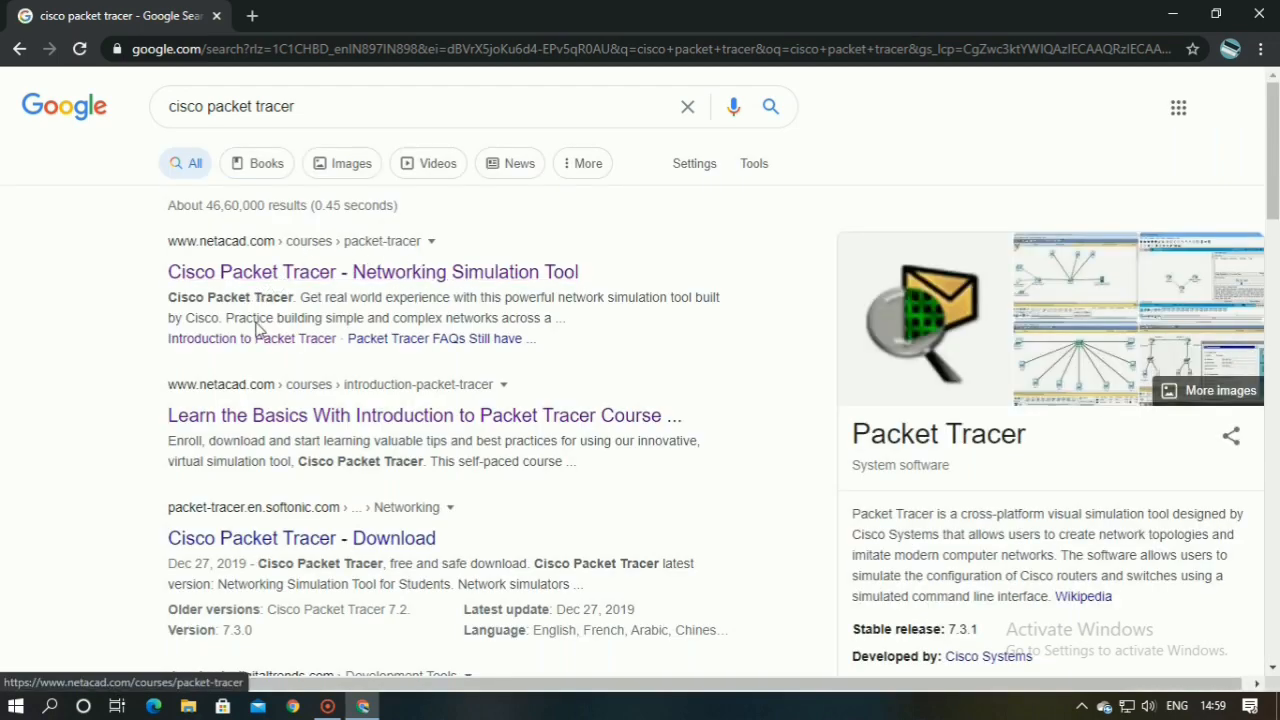
click(330, 272)
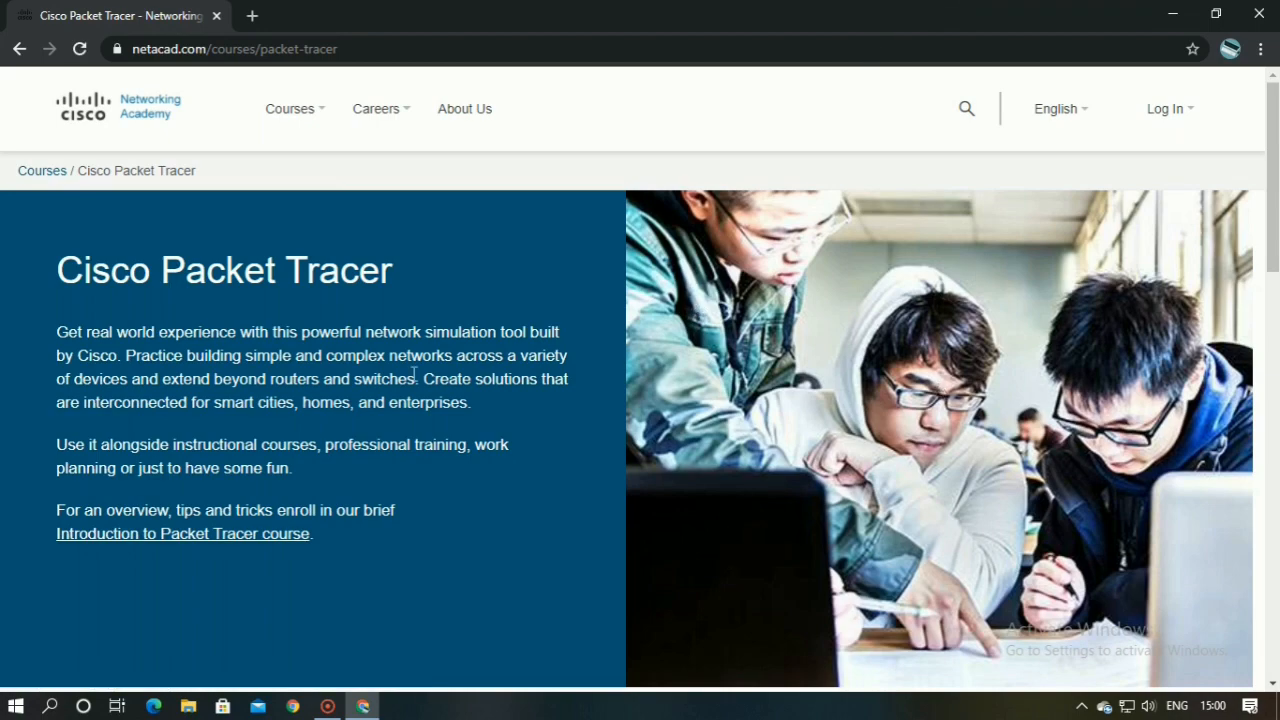
Log in to the Cisco Networking Academy site and show the resources that include the Packet Tracer download
mouse_move(1137, 143)
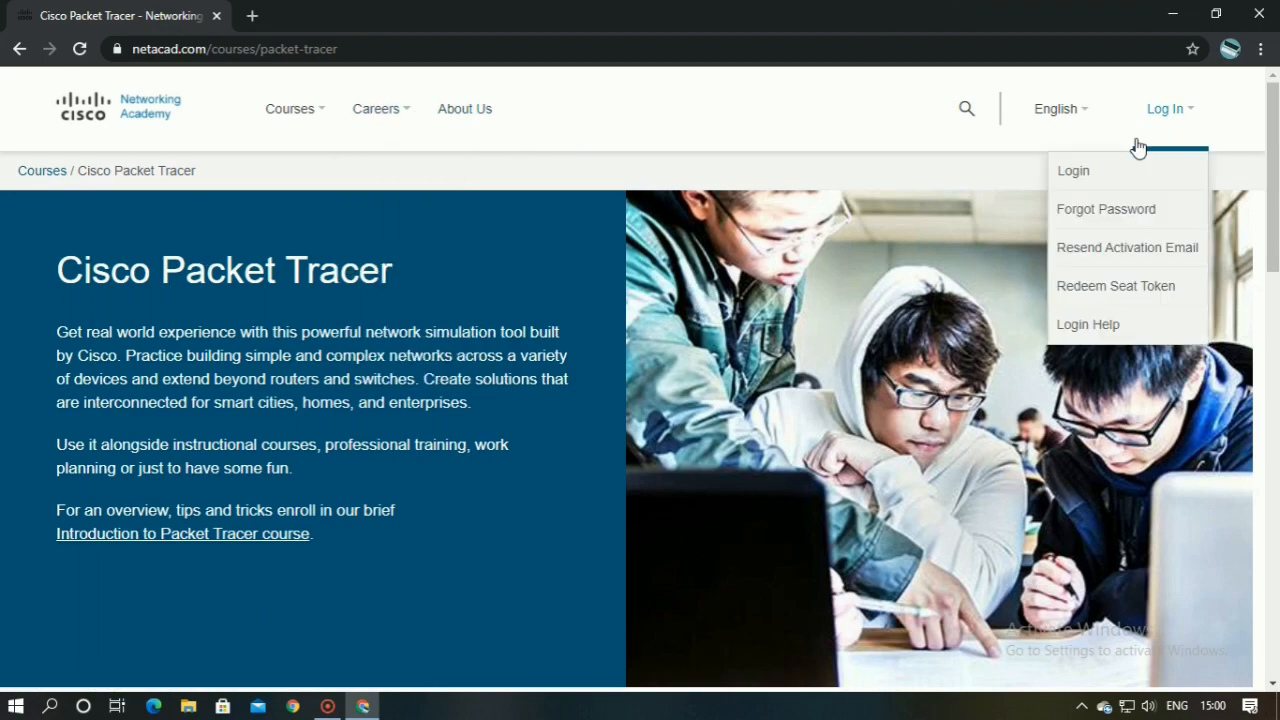
click(1159, 118)
click(1068, 176)
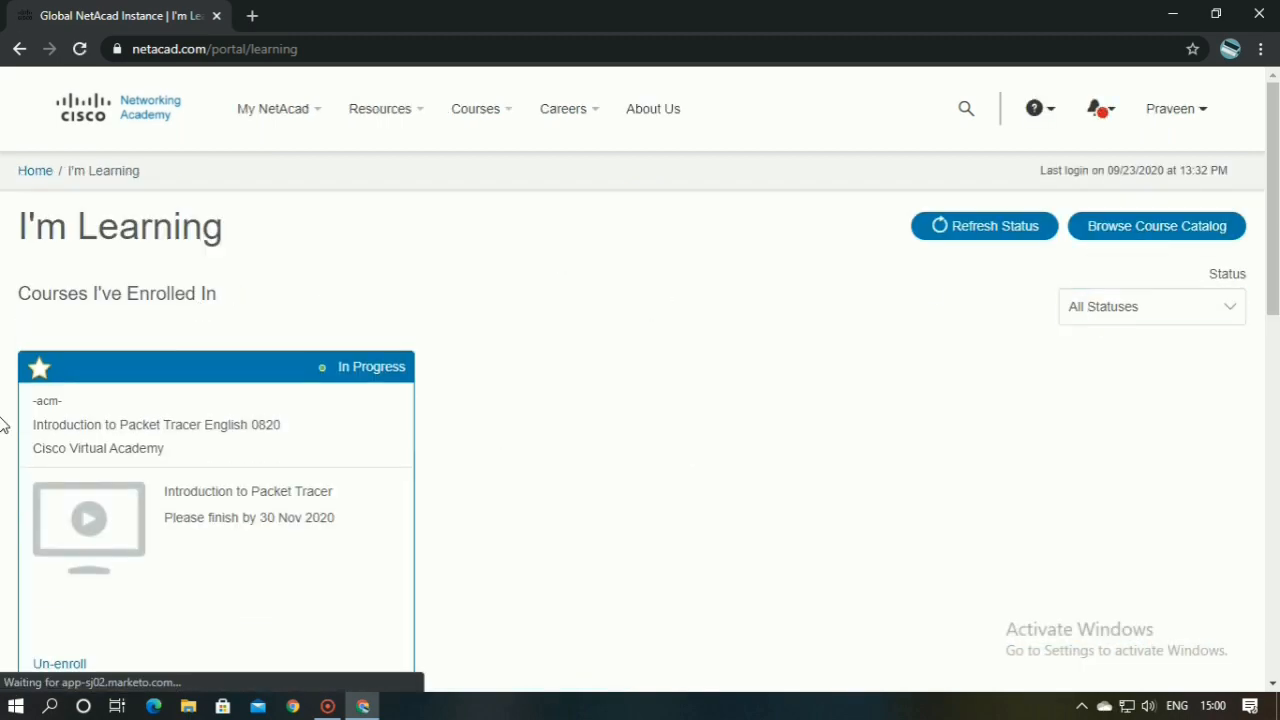
mouse_move(352, 528)
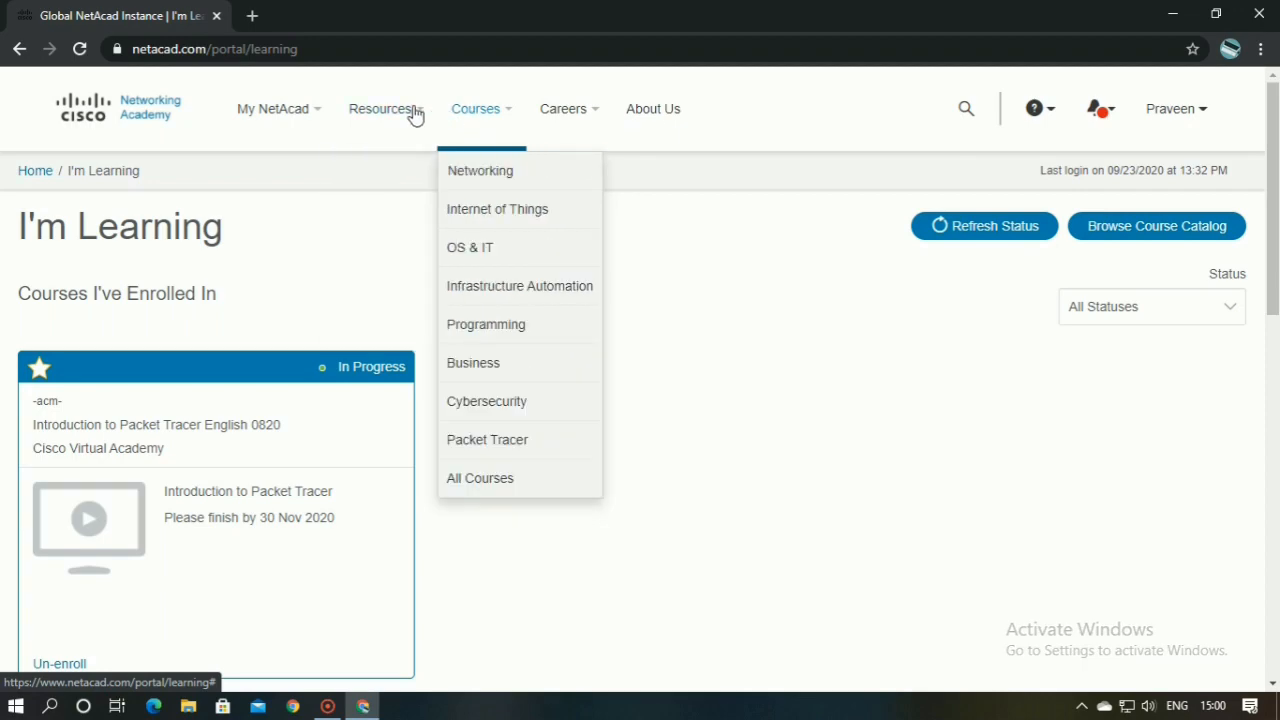
click(368, 115)
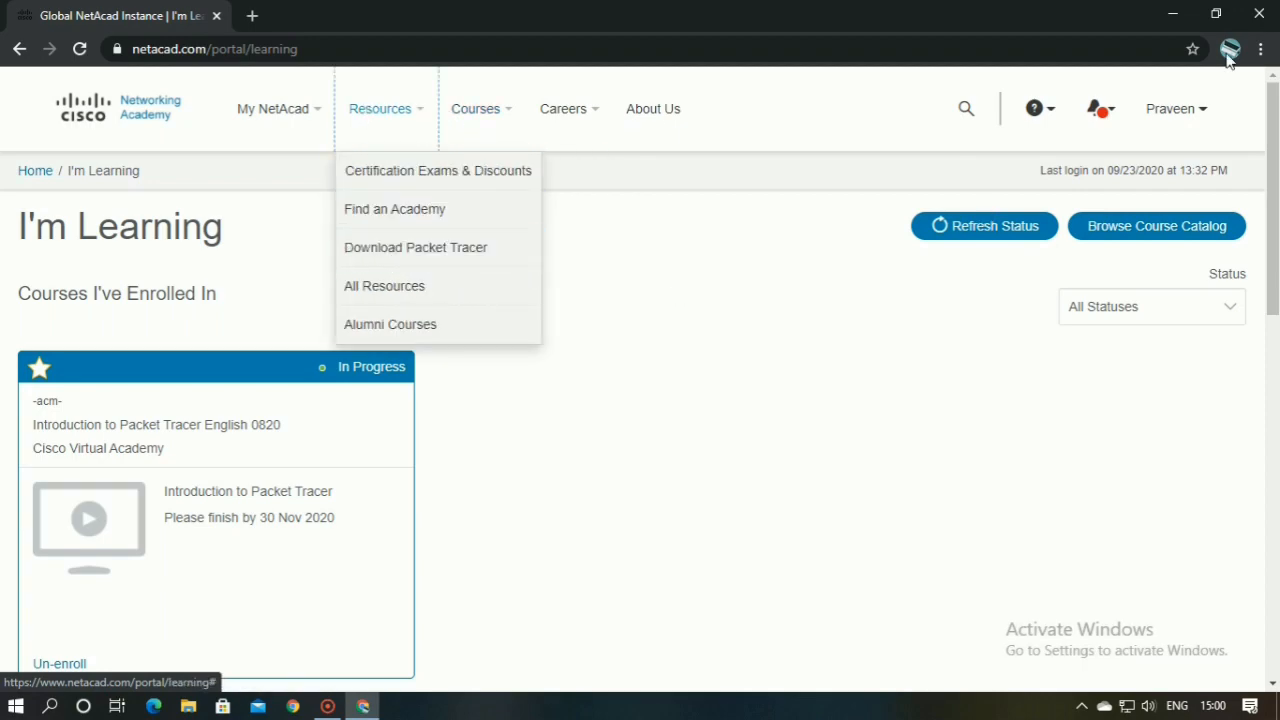
Minimize the browser and launch Cisco Packet Tracer from the desktop
click(1175, 13)
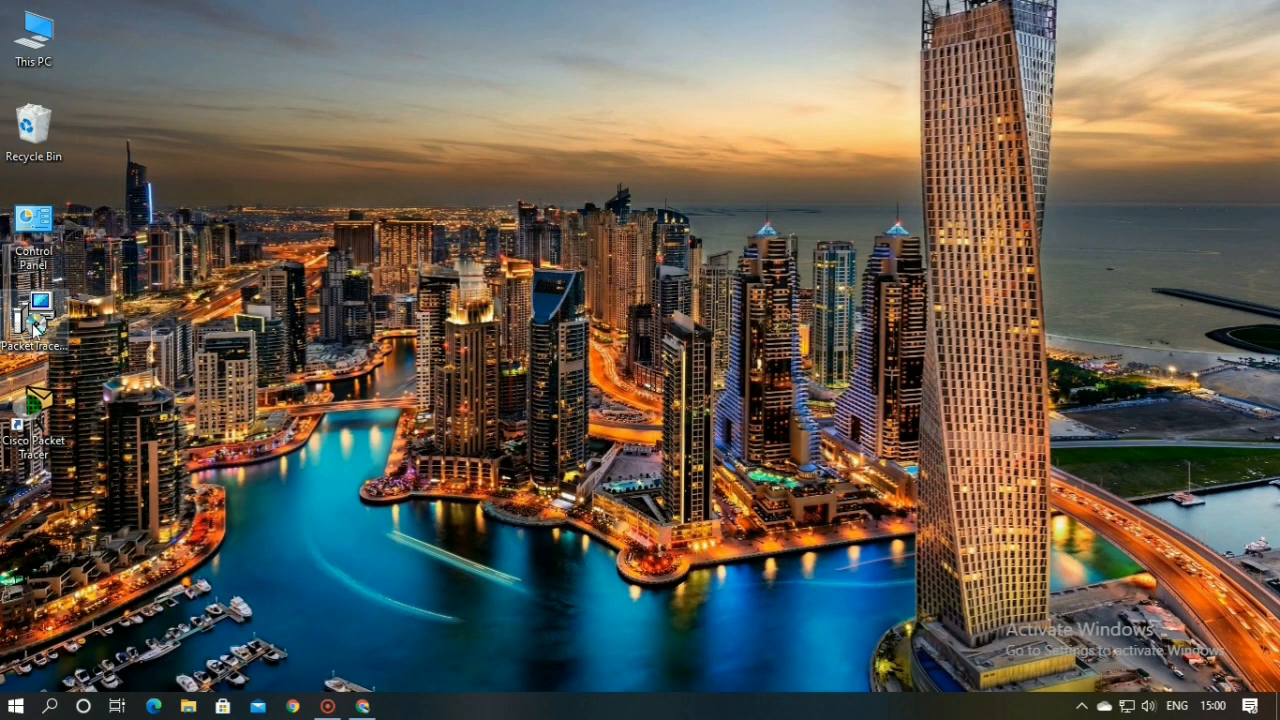
click(28, 420)
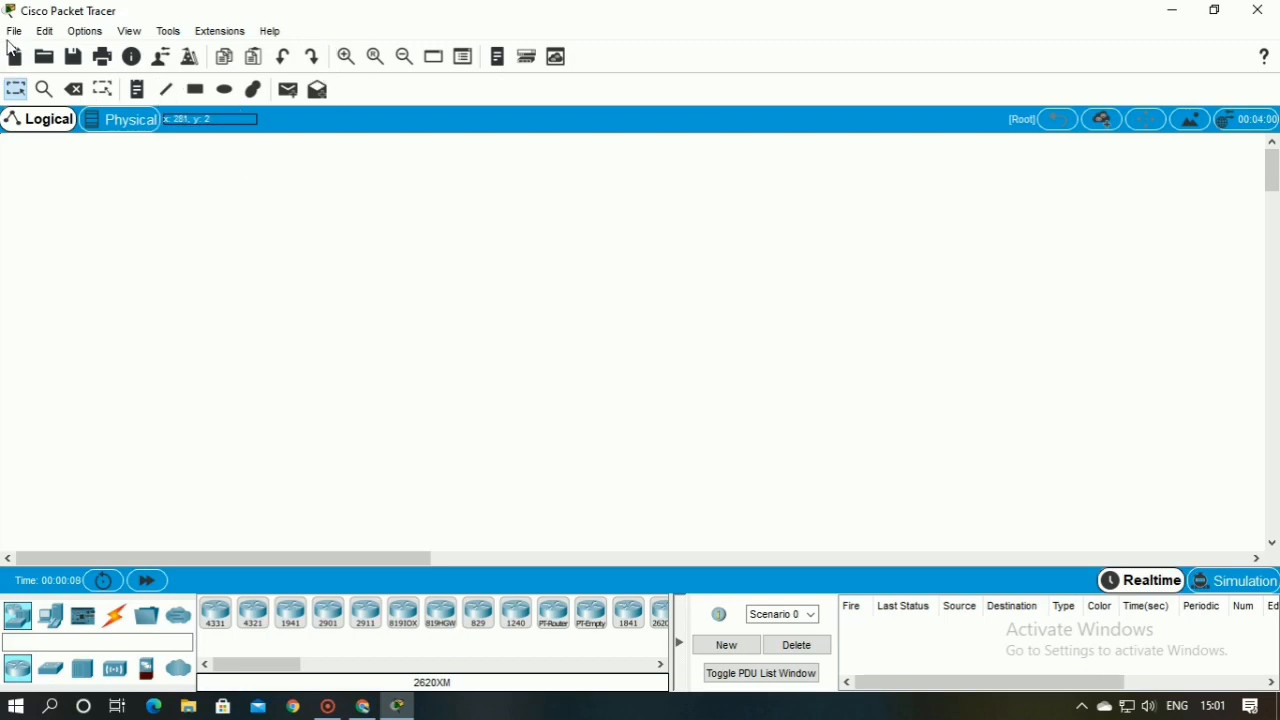
click(18, 36)
click(50, 36)
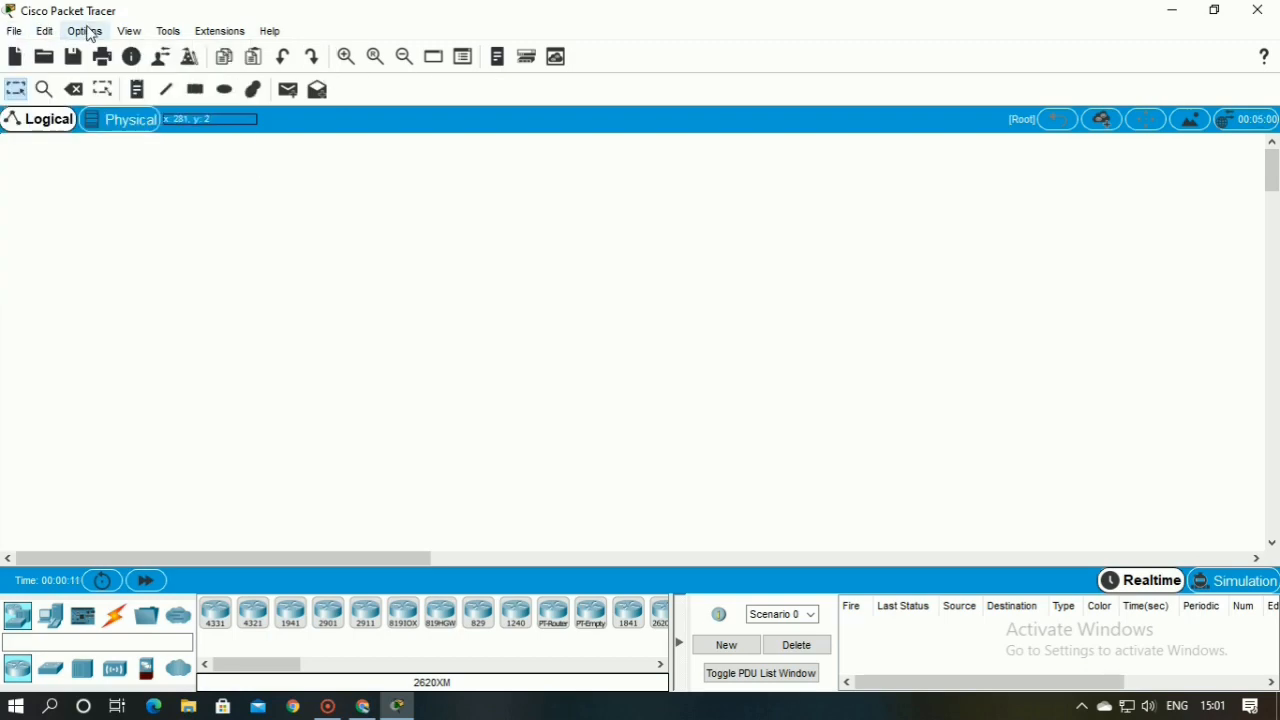
click(90, 36)
click(127, 34)
click(168, 32)
click(128, 32)
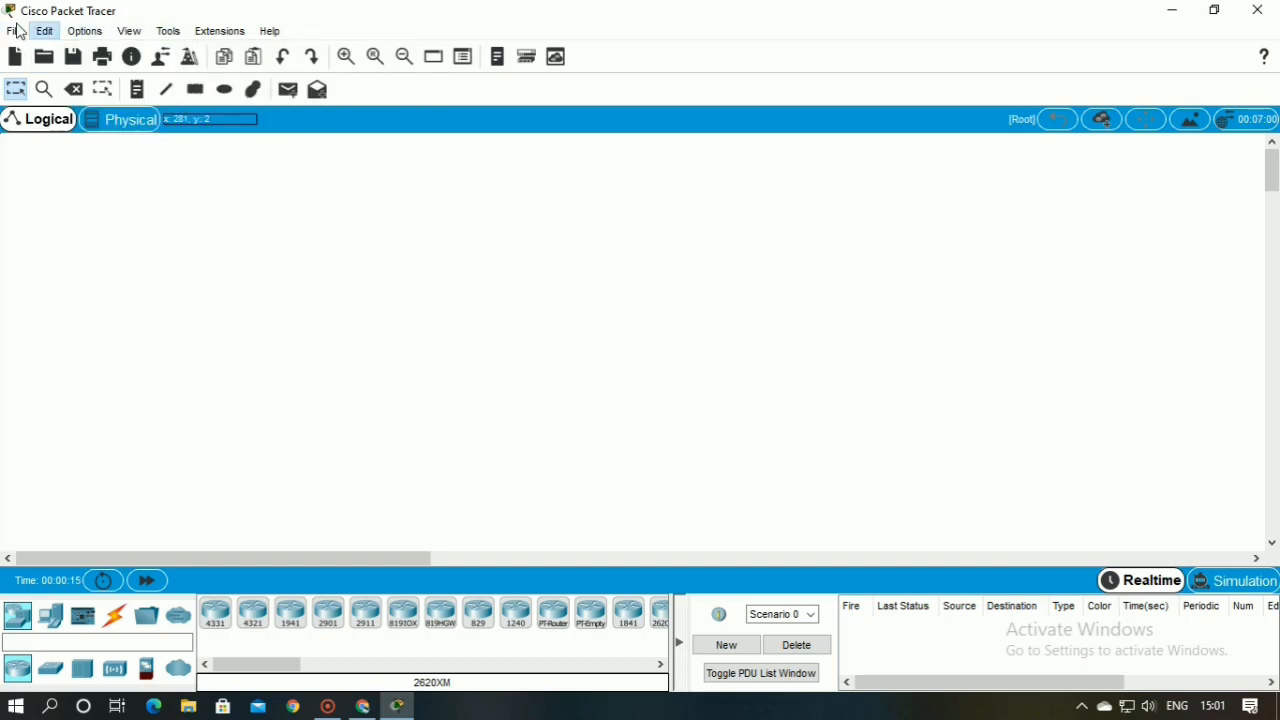
click(15, 34)
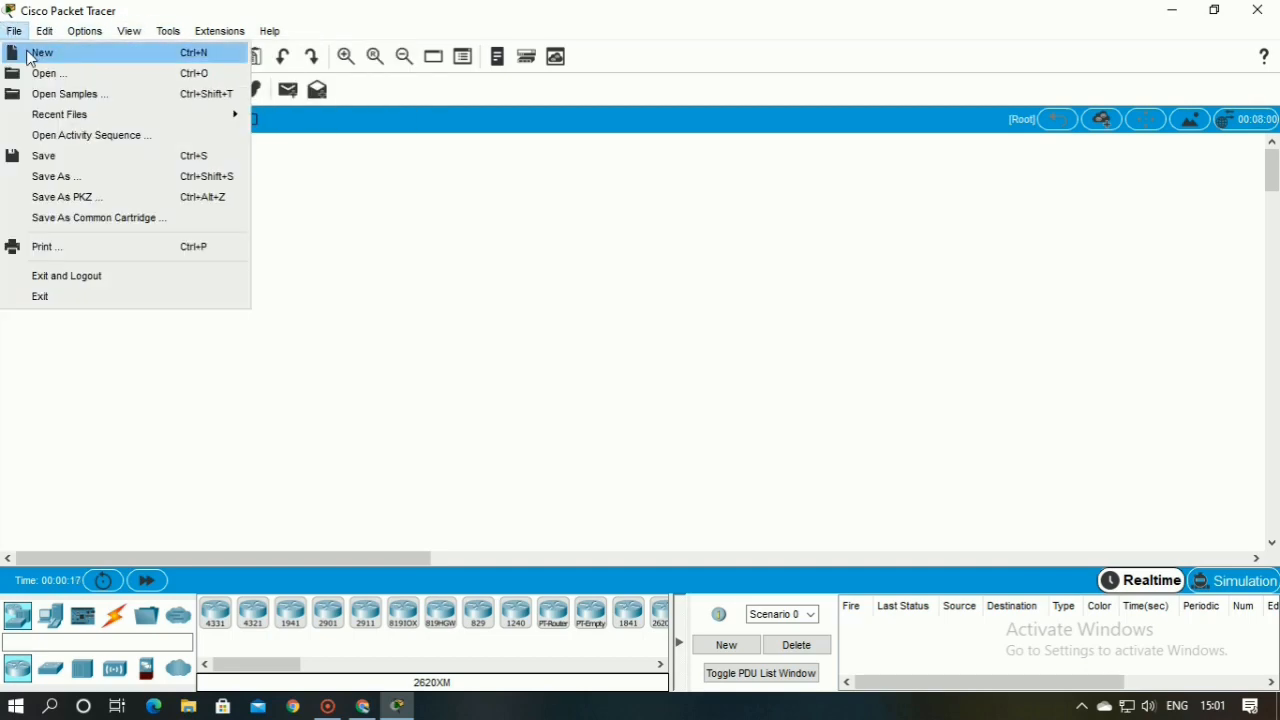
click(376, 214)
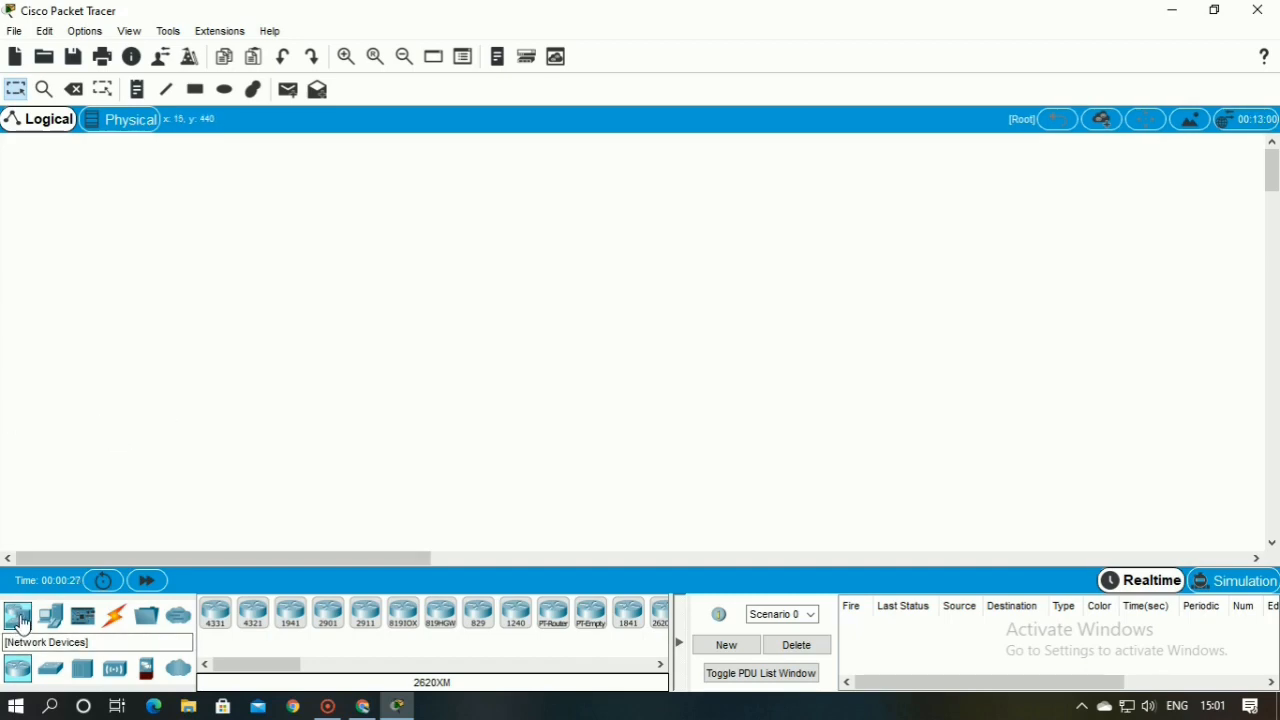
Examine the available end devices, connection types and network devices
click(51, 617)
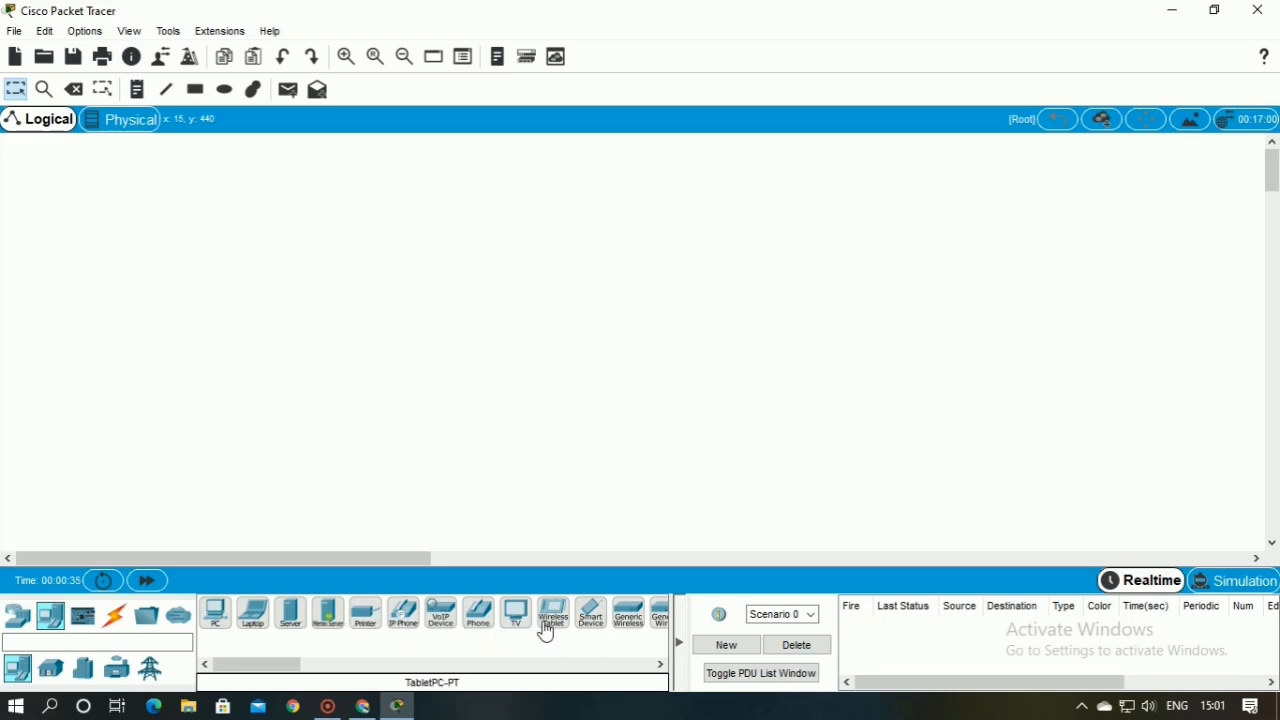
click(113, 617)
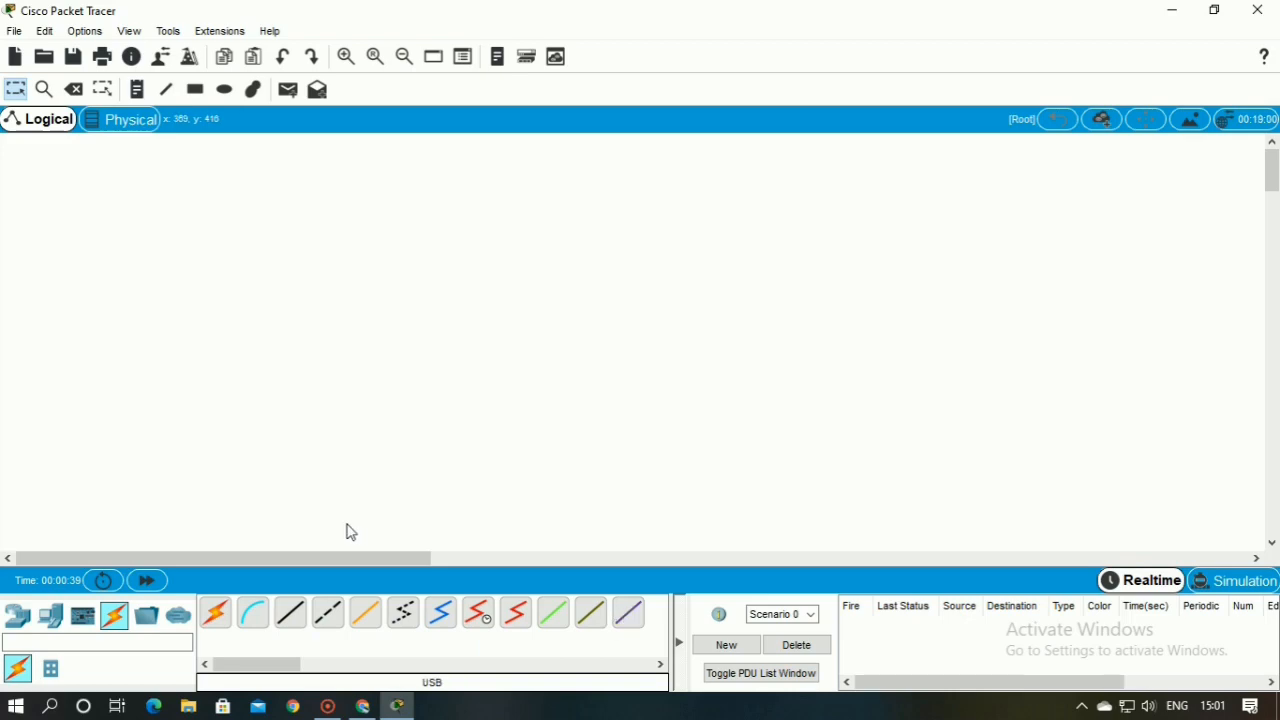
click(17, 615)
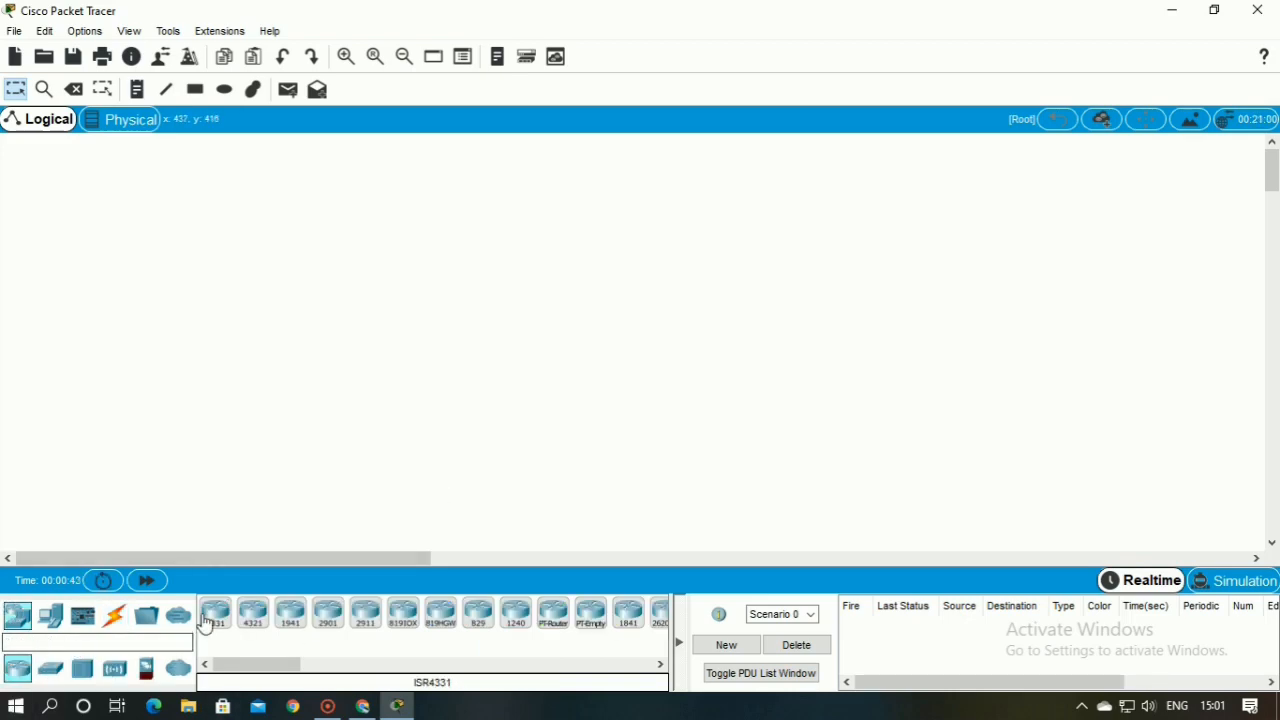
Place two PCs side by side, well apart, in the lower part of the logical workspace
click(51, 616)
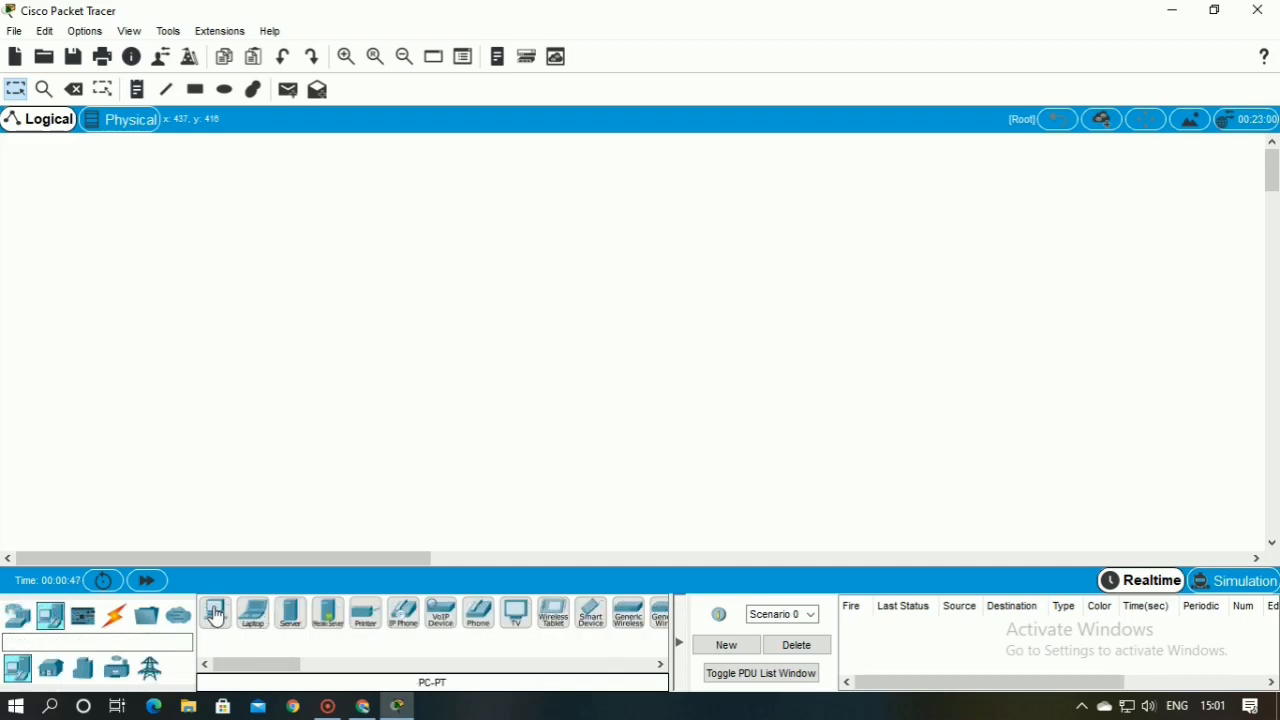
click(215, 614)
click(228, 451)
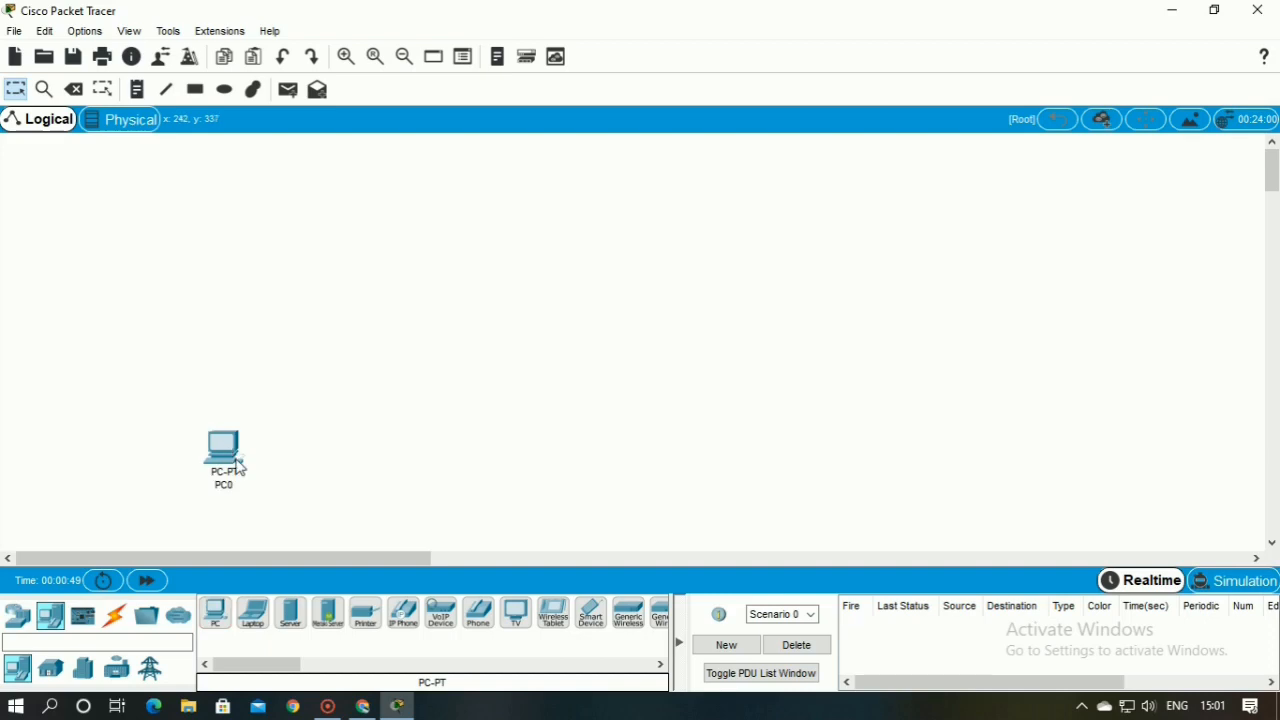
click(215, 616)
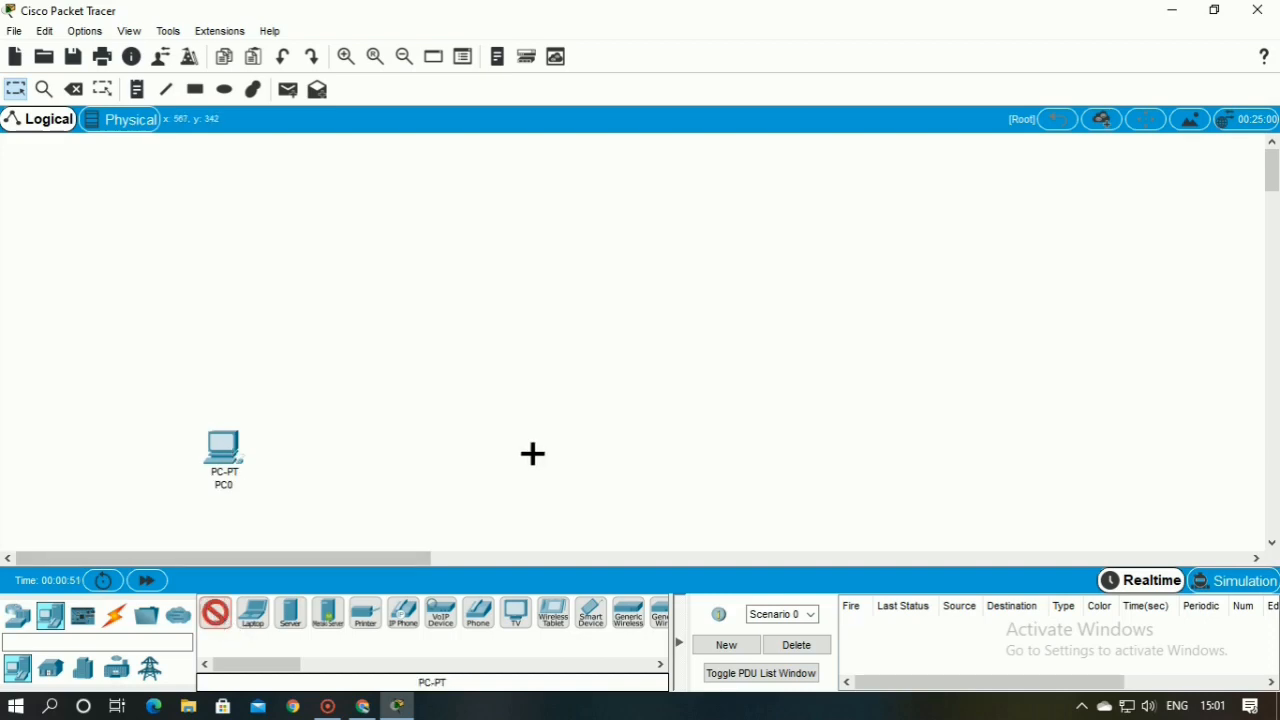
click(690, 453)
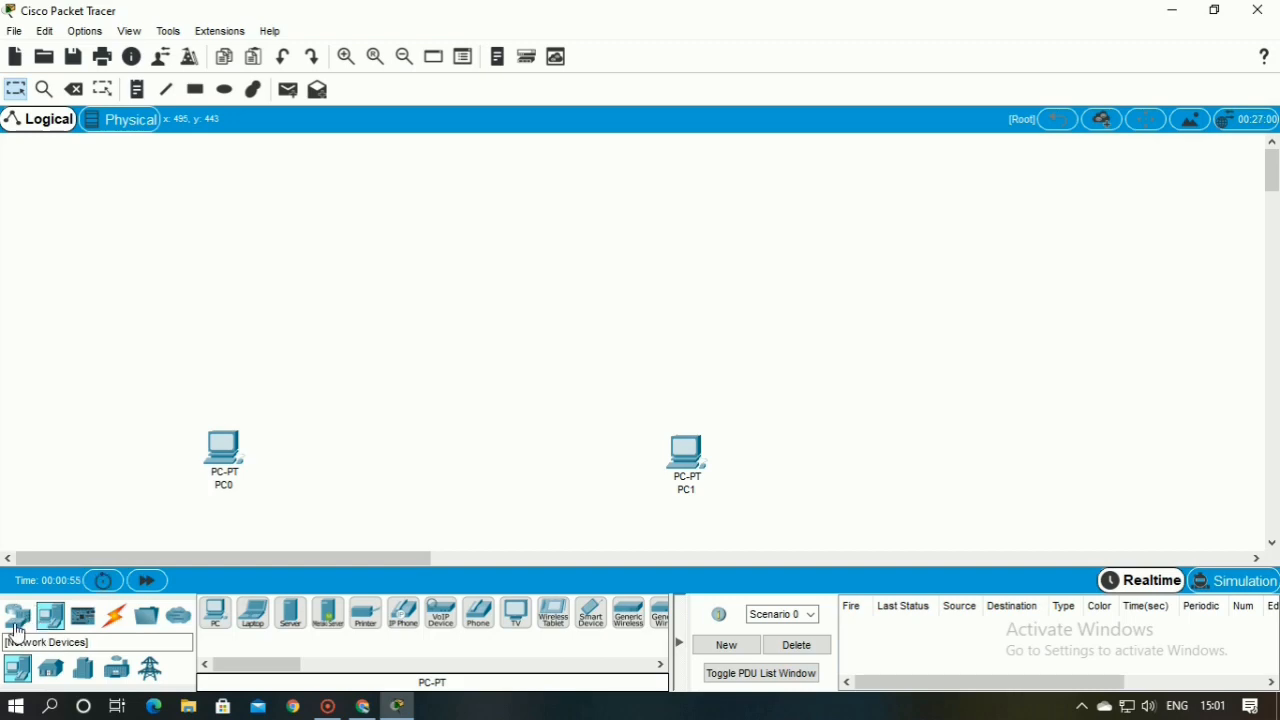
Place three 1841 routers: one above and inward of each PC, and a third higher up between them
click(18, 634)
key(Delete)
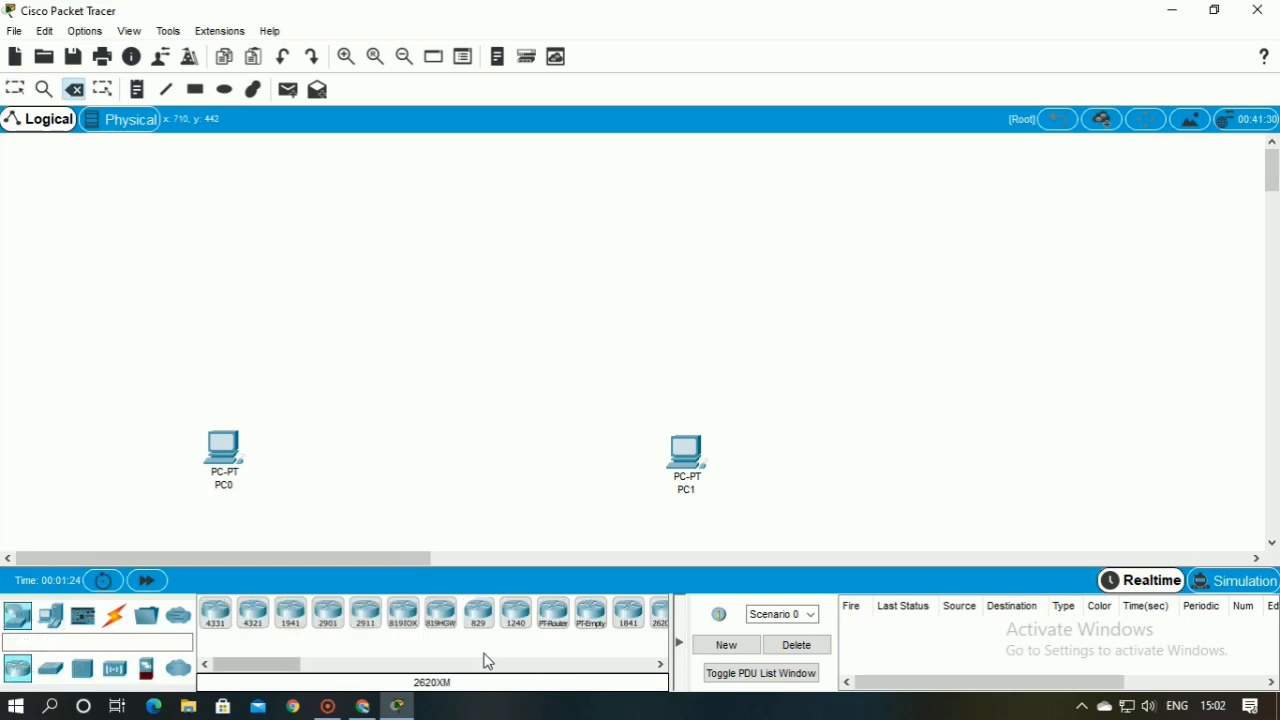
click(629, 618)
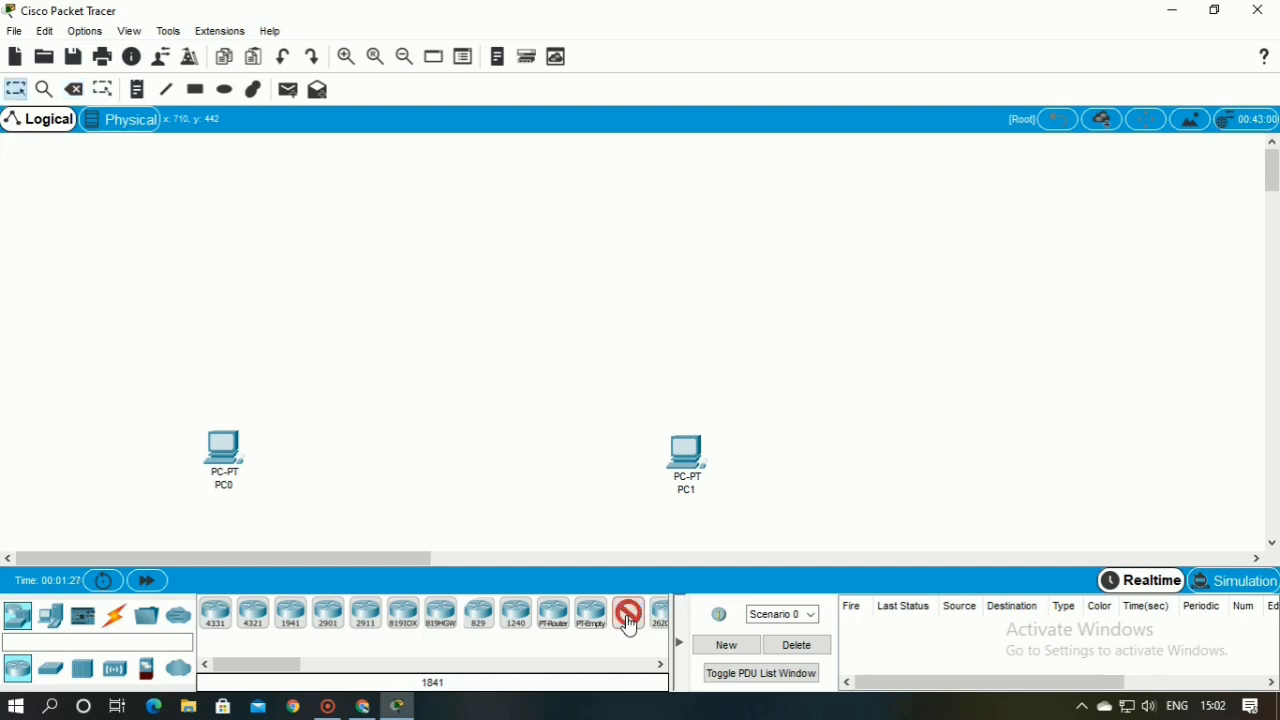
click(291, 336)
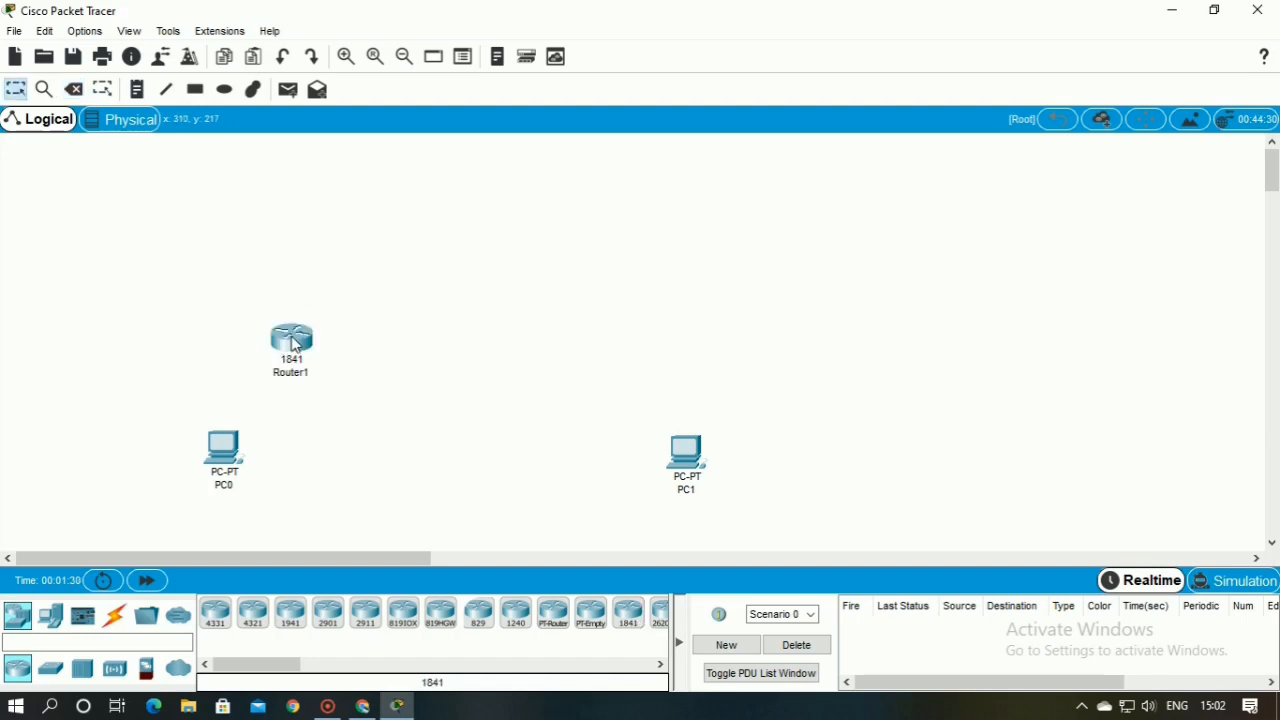
click(628, 622)
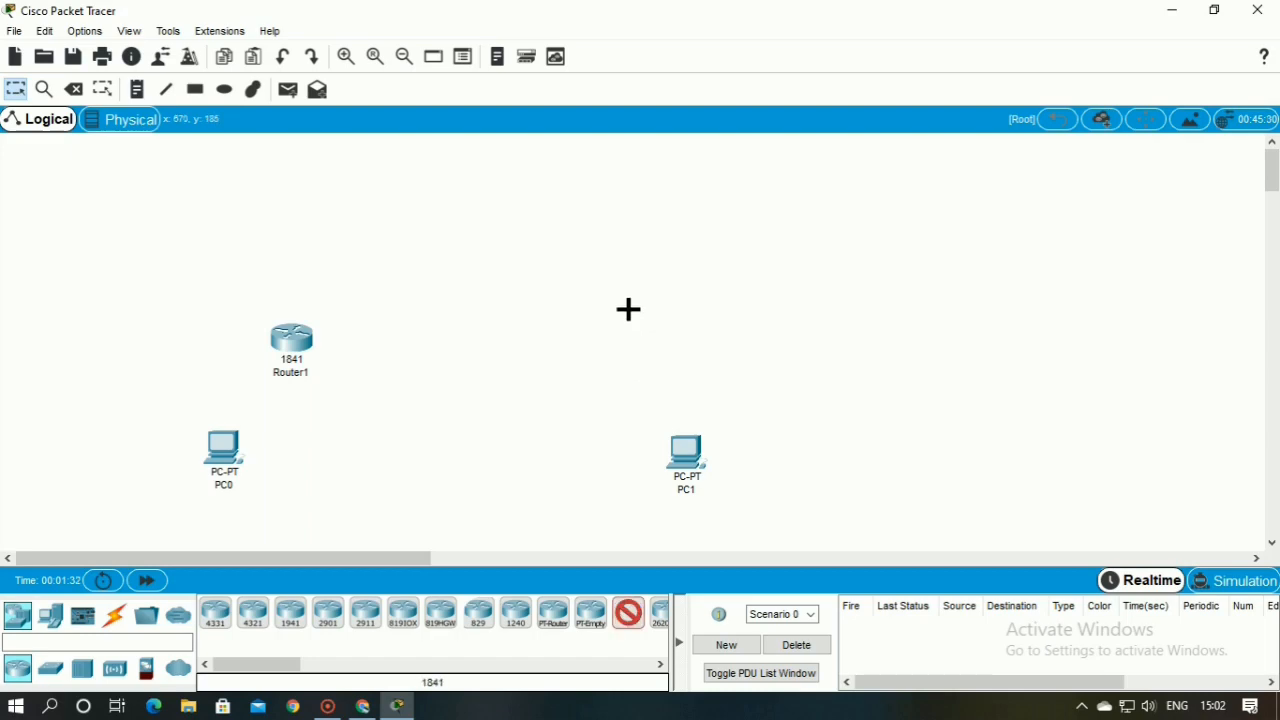
click(604, 349)
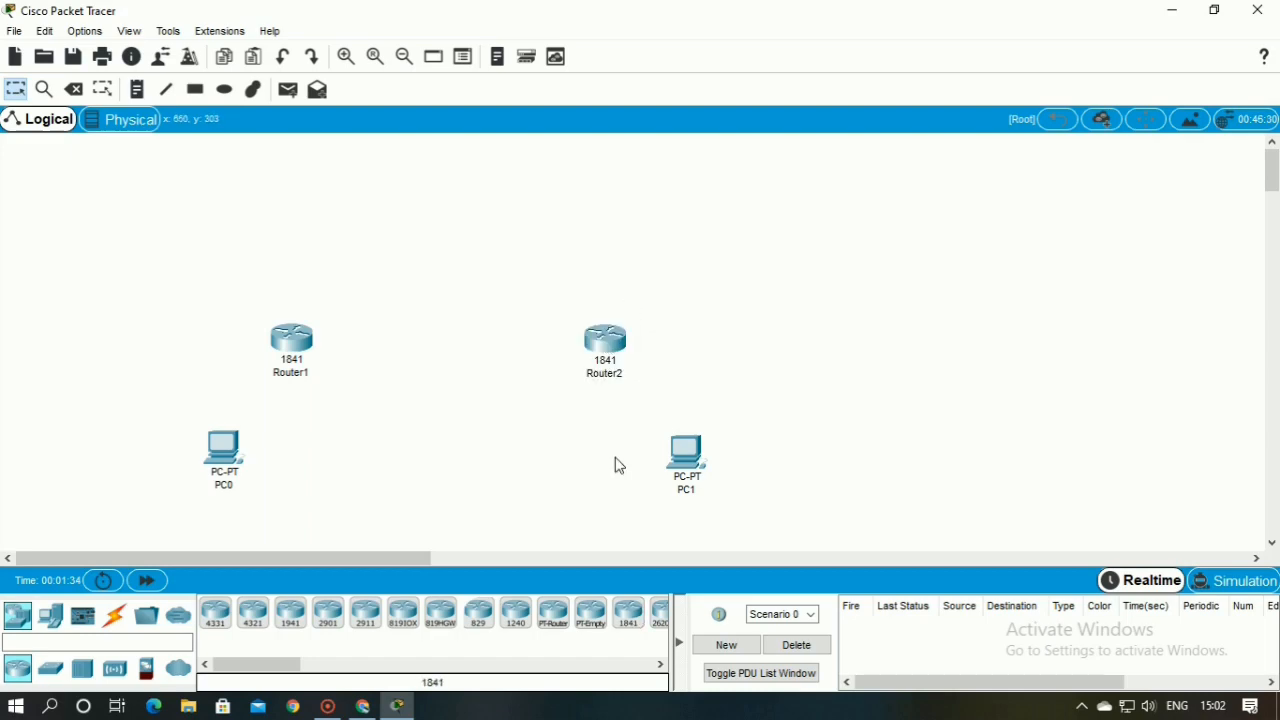
click(624, 625)
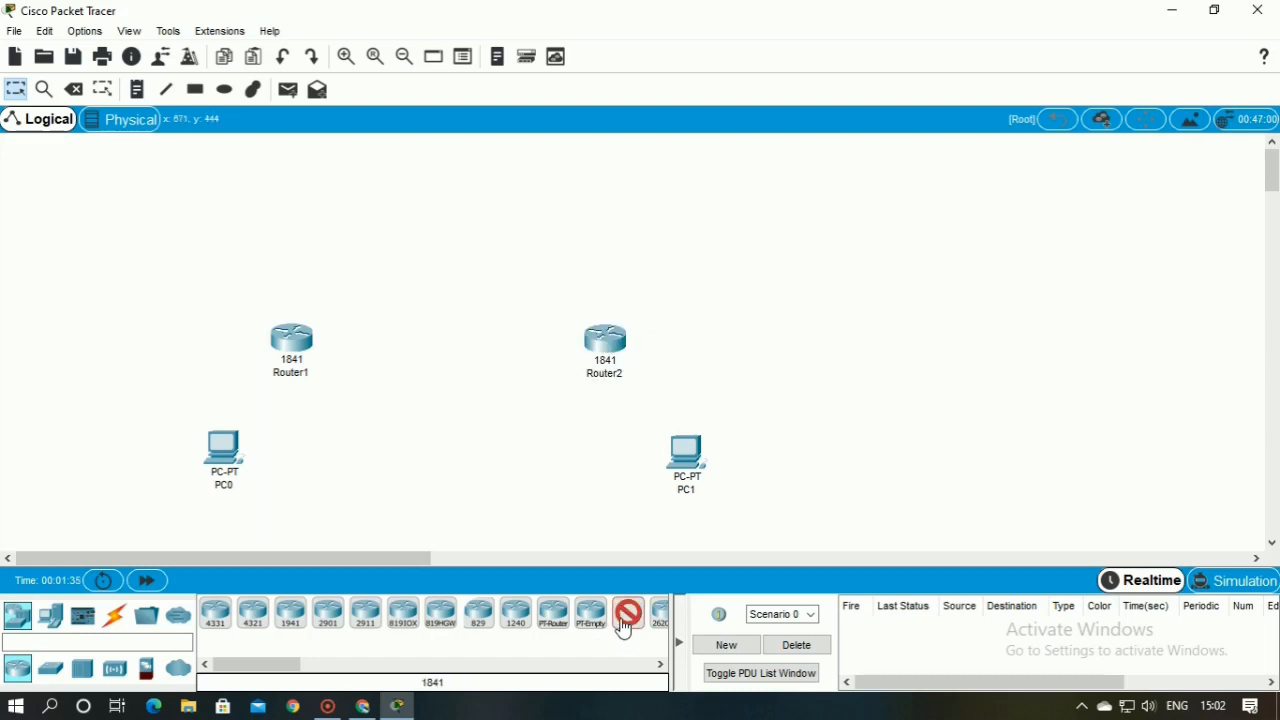
click(441, 212)
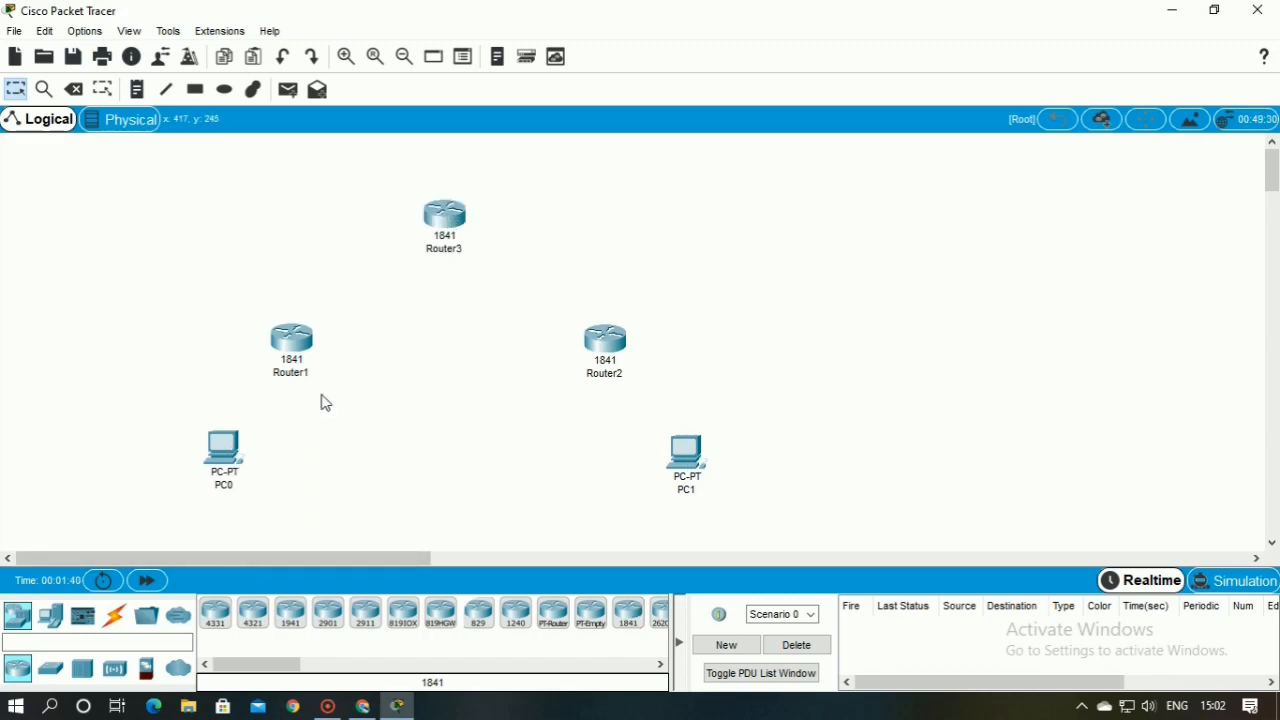
Connect PC0 to Router1 and Router1 to Router3 using the automatically chosen connection type
click(114, 615)
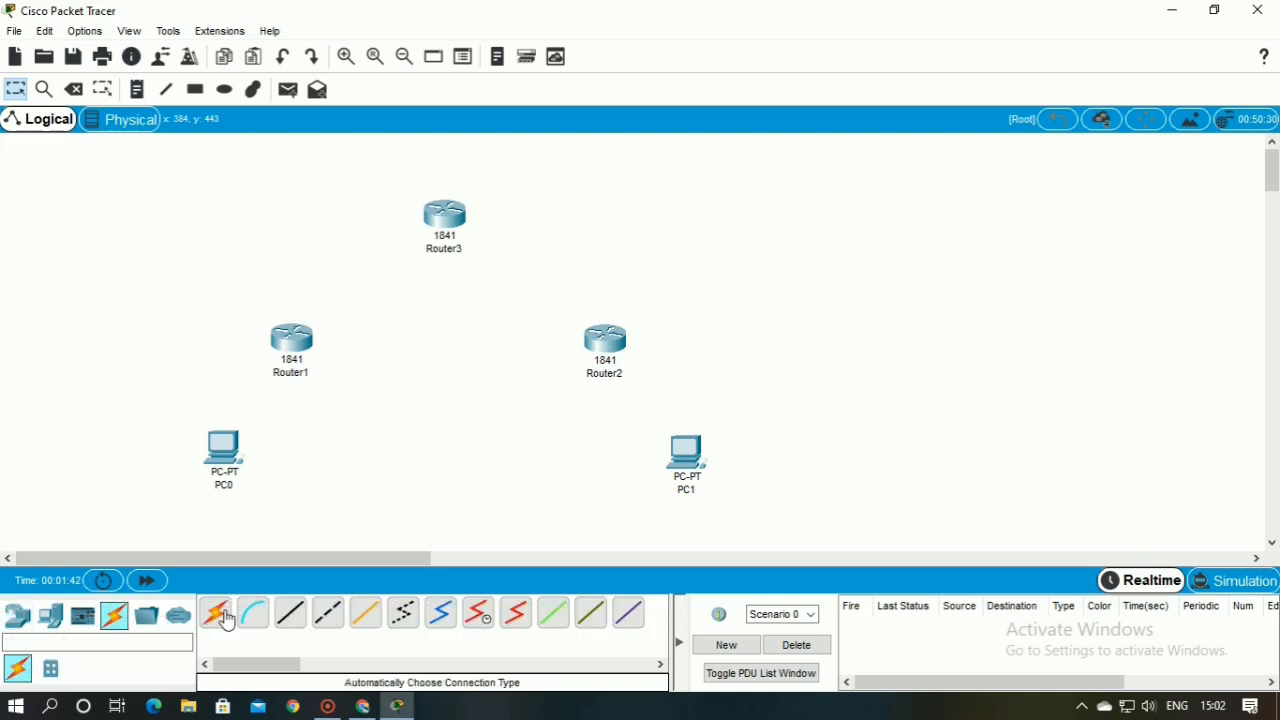
click(218, 614)
click(234, 457)
click(296, 342)
click(215, 613)
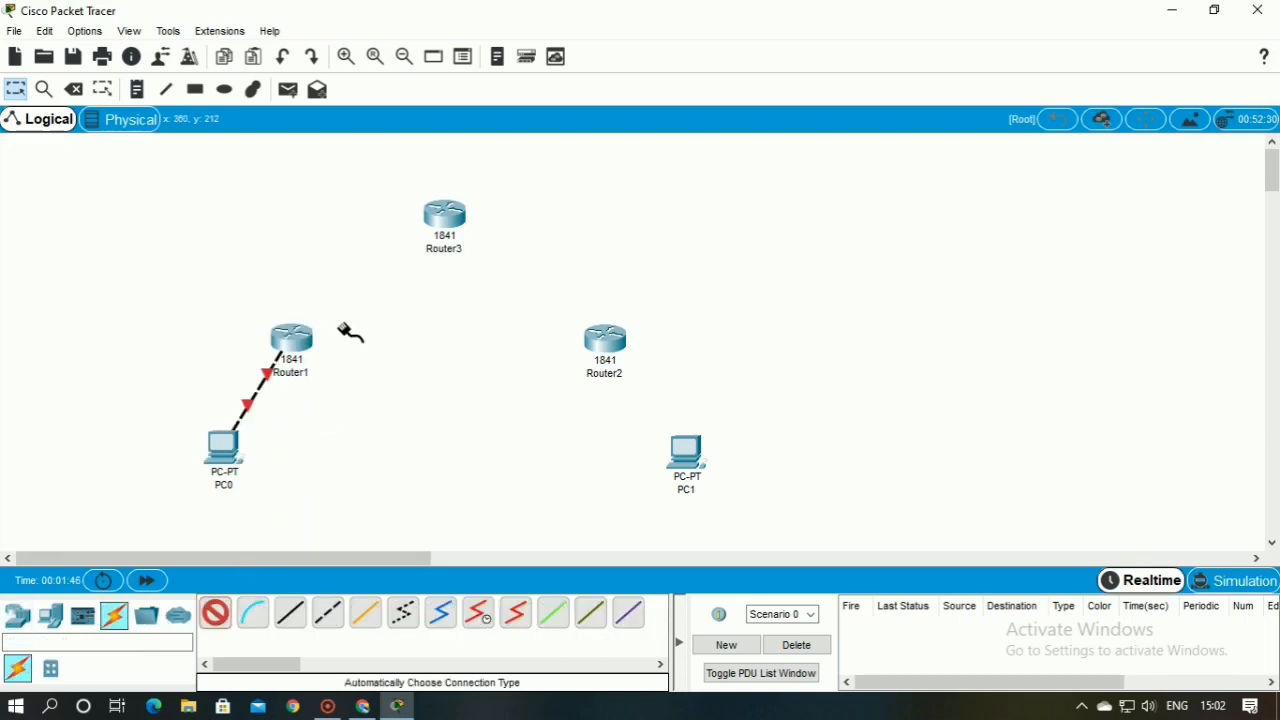
click(297, 343)
click(444, 217)
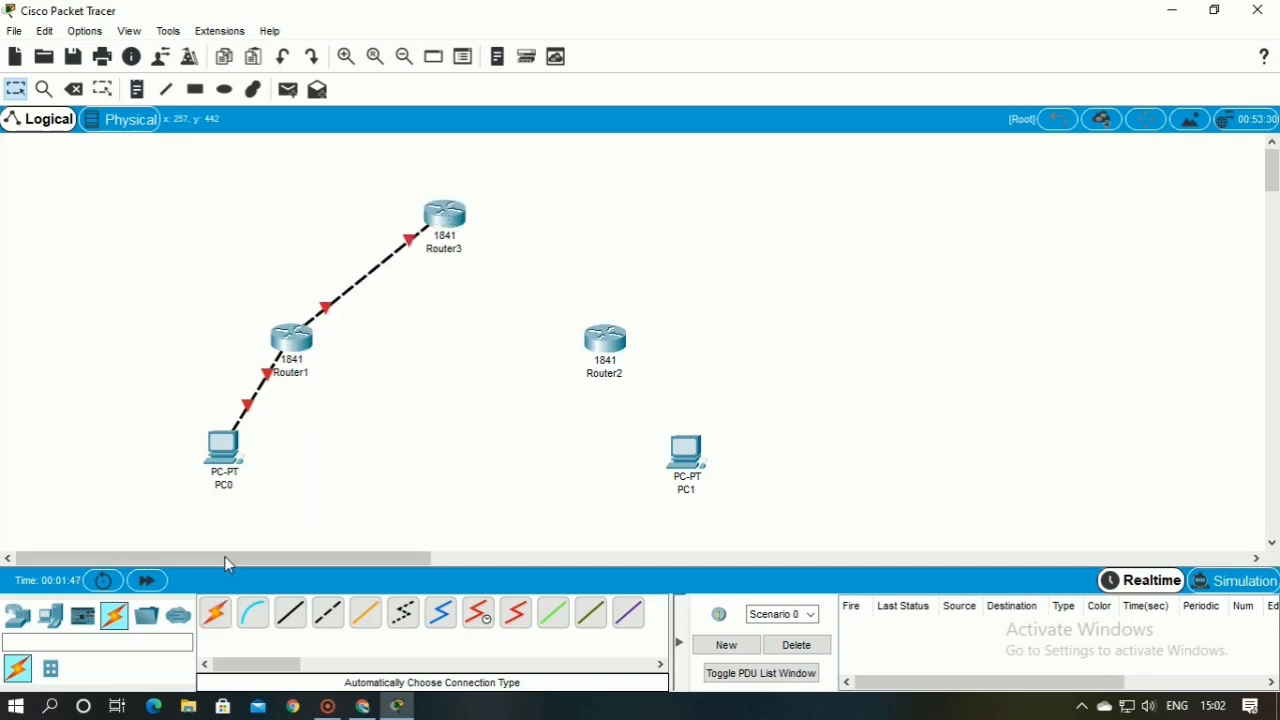
Connect Router3 to Router2 and Router2 to PC1 using the automatically chosen connection type
click(215, 613)
click(444, 220)
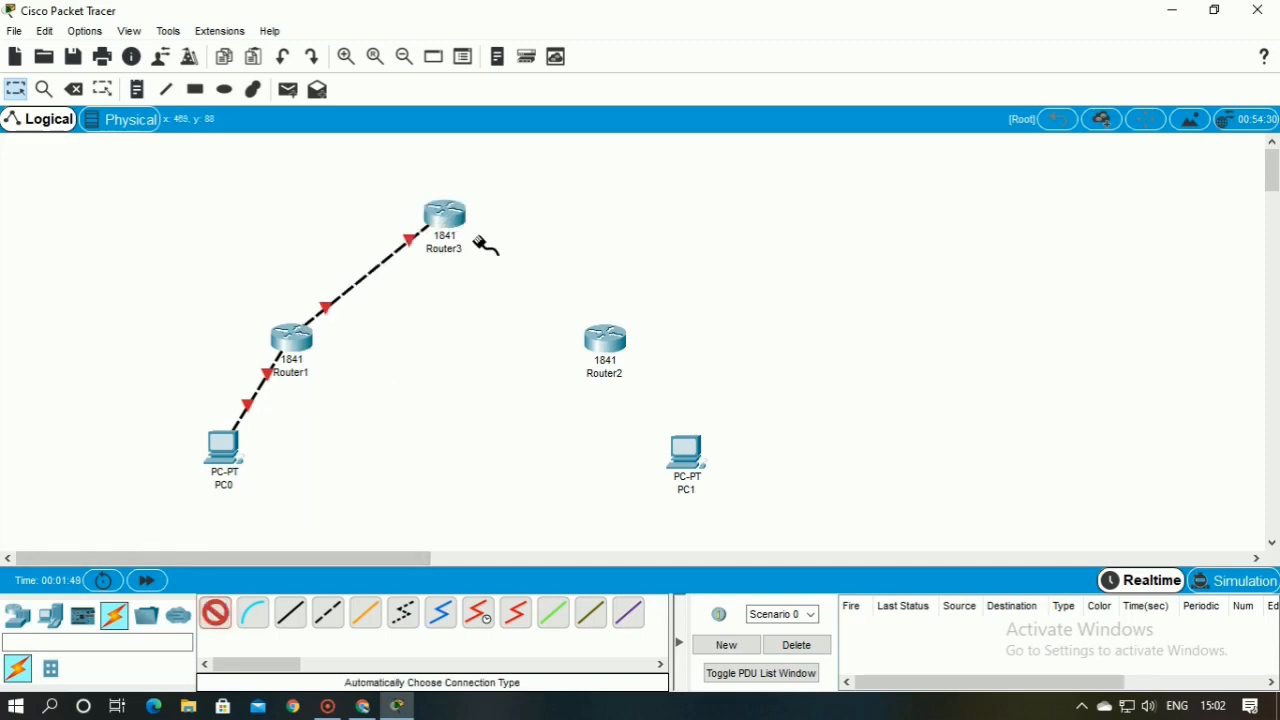
click(604, 345)
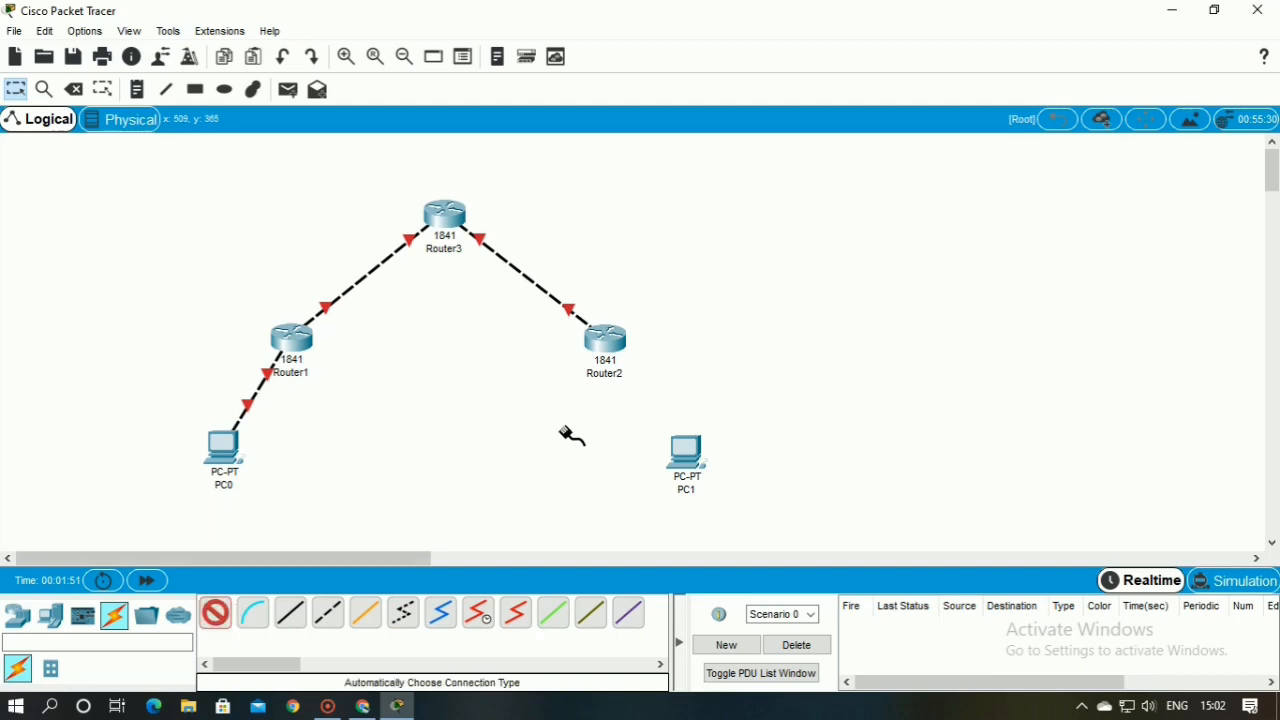
click(607, 342)
click(686, 452)
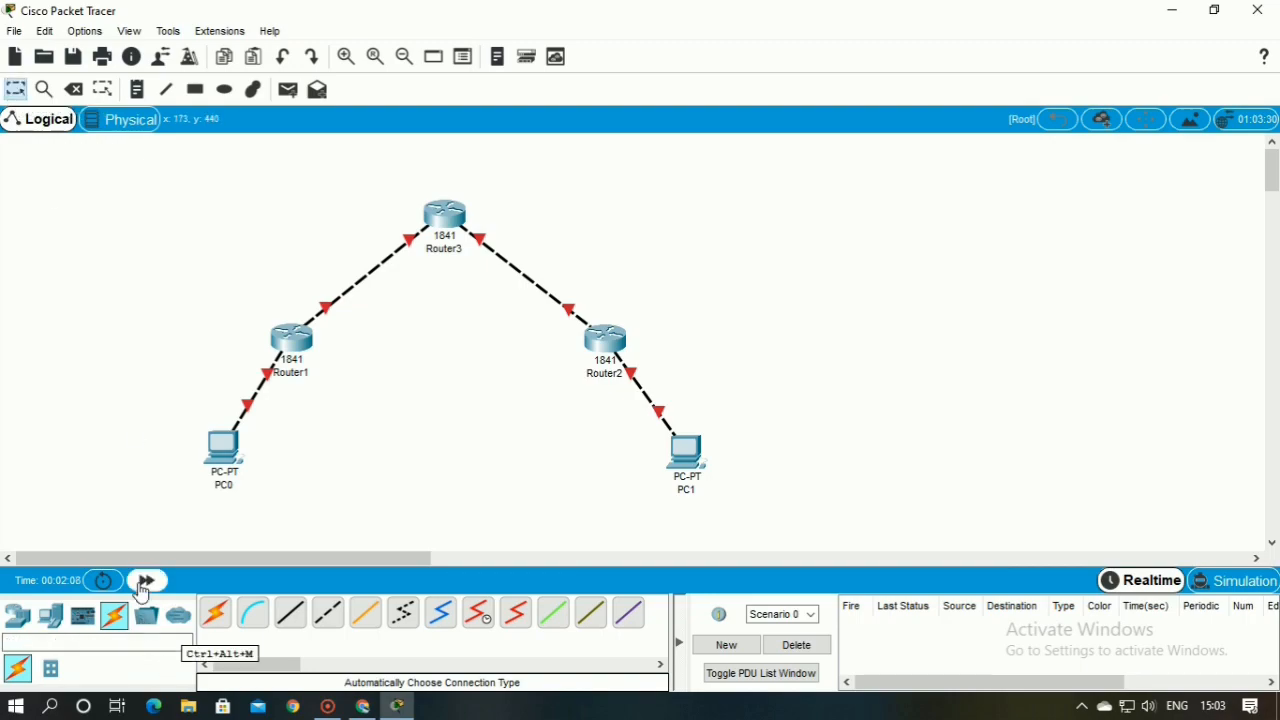
Assign PC0 the static IPv4 address 192.168.1.2 with subnet mask 255.255.255.0, and close its configuration window
click(220, 465)
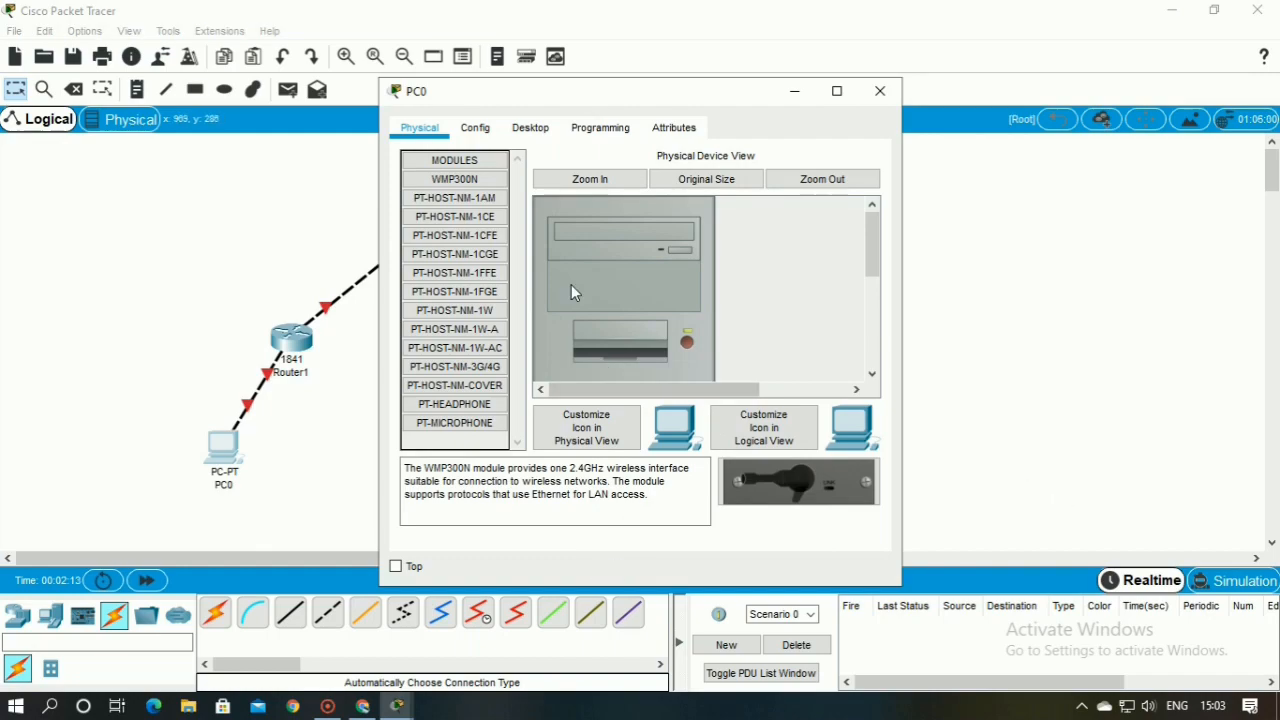
click(467, 129)
click(531, 130)
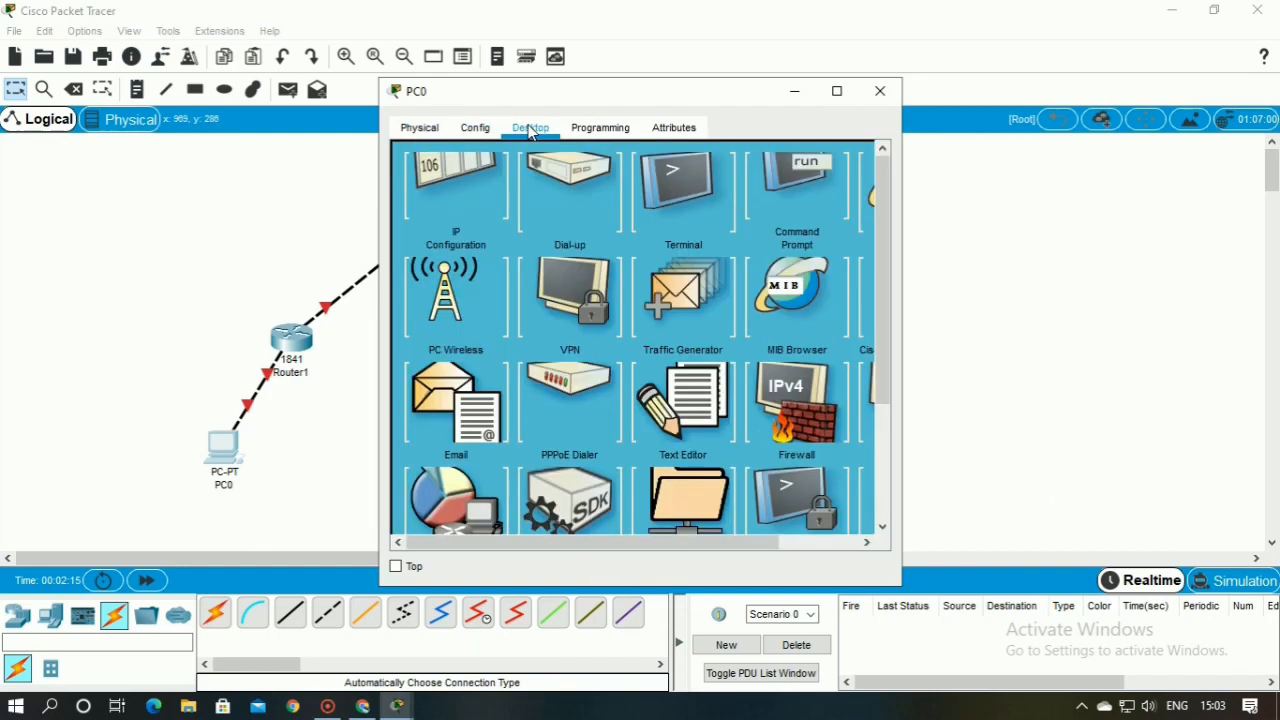
click(446, 204)
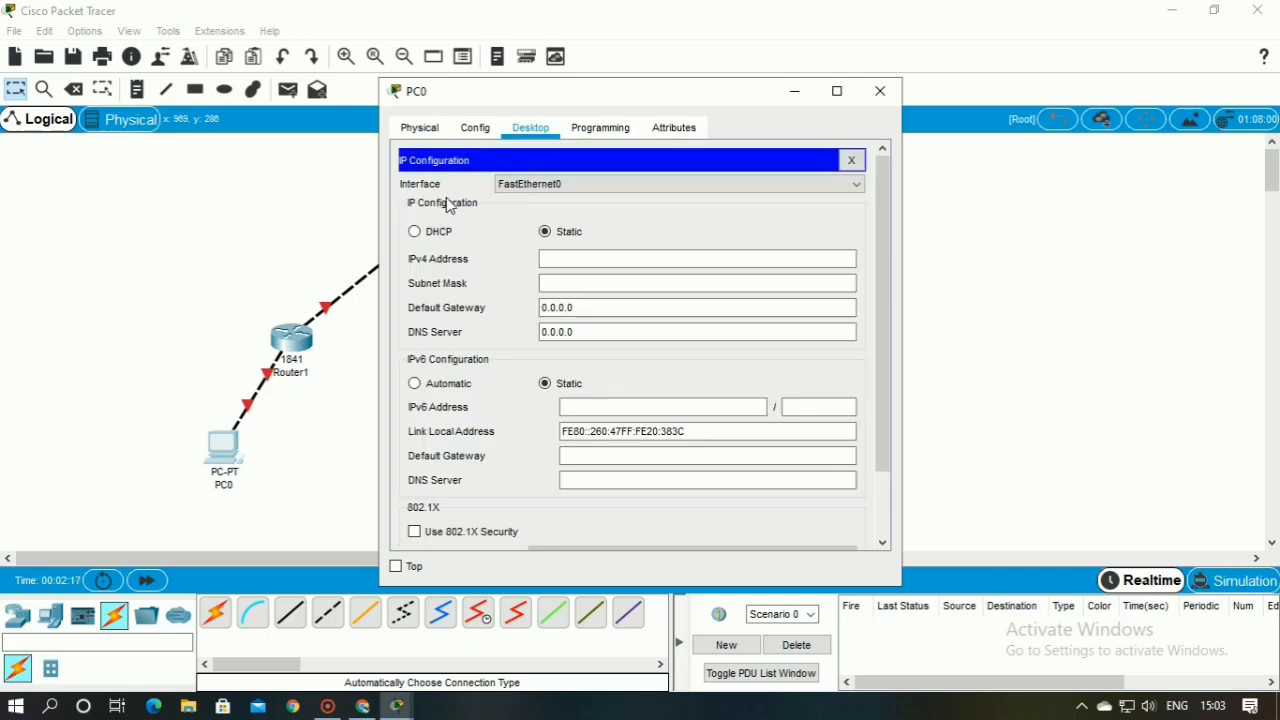
click(568, 259)
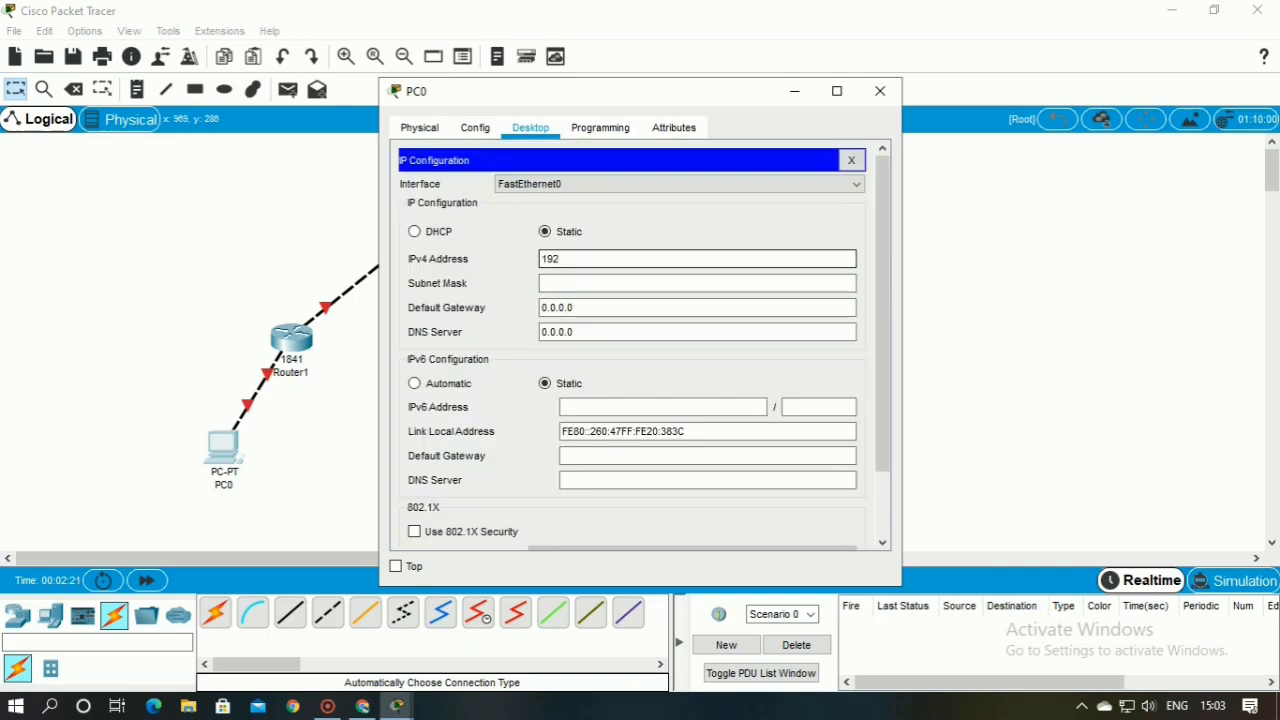
text(.168)
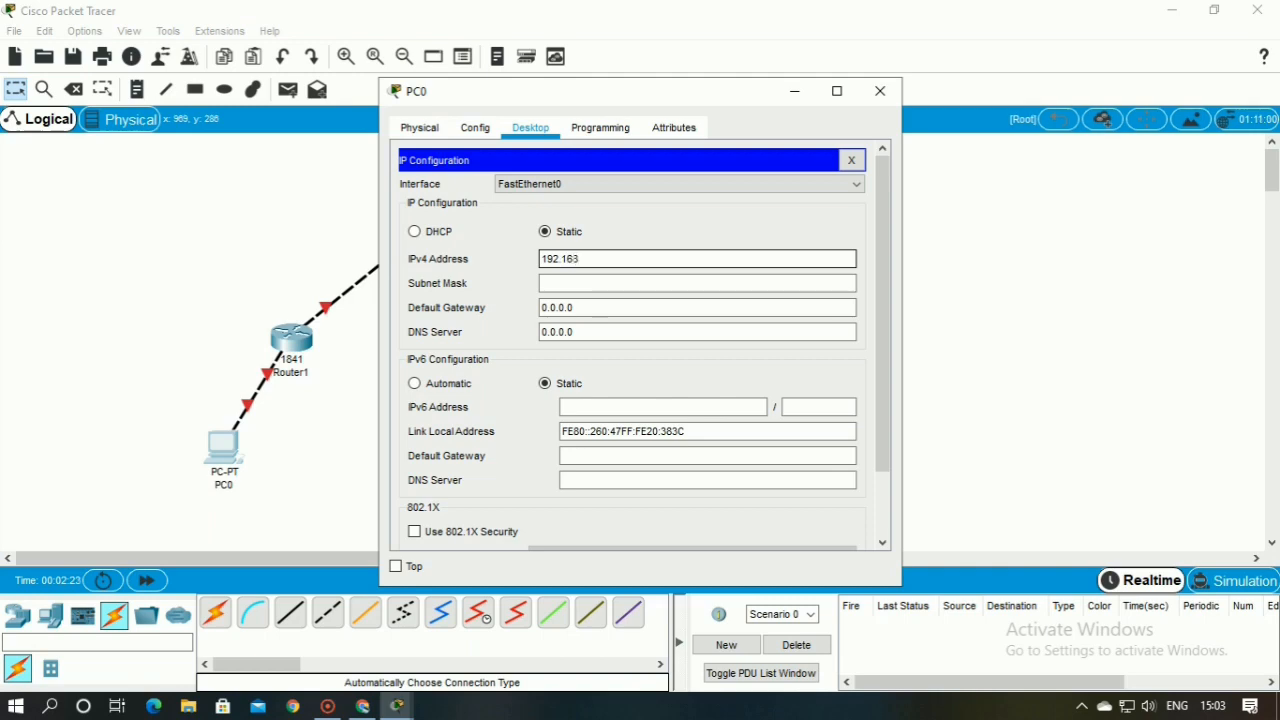
text(.1.2)
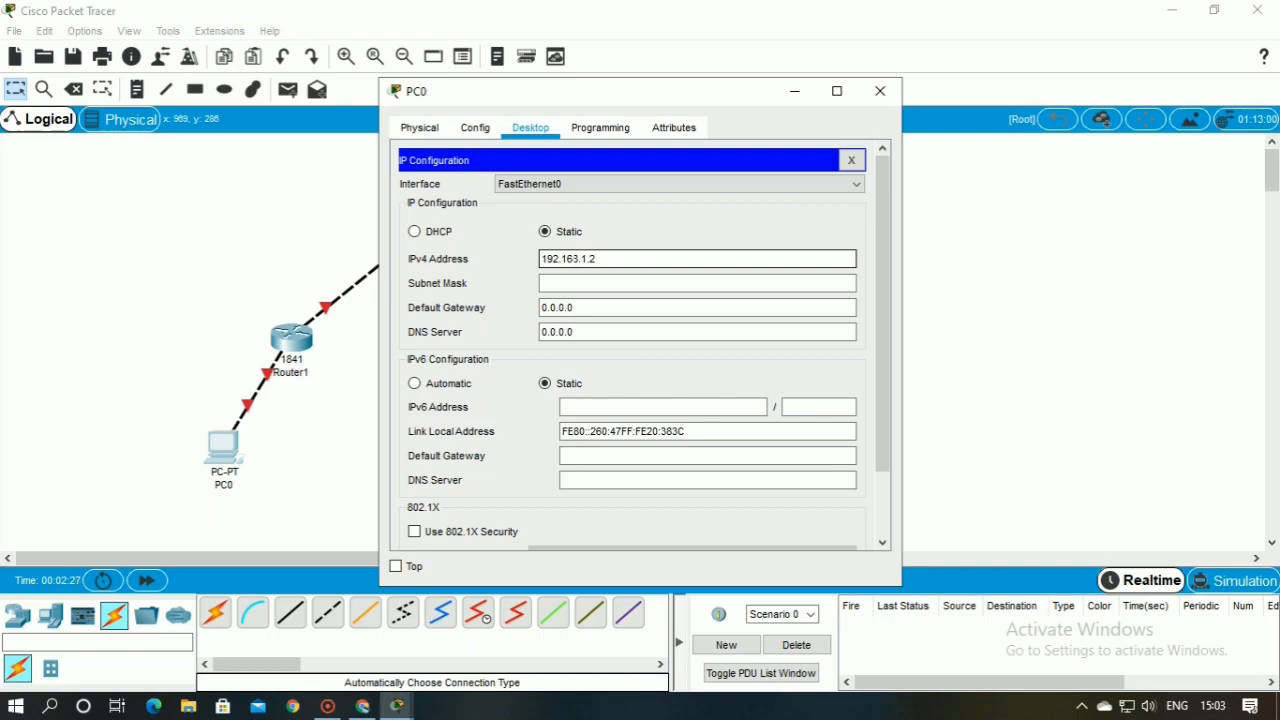
click(640, 309)
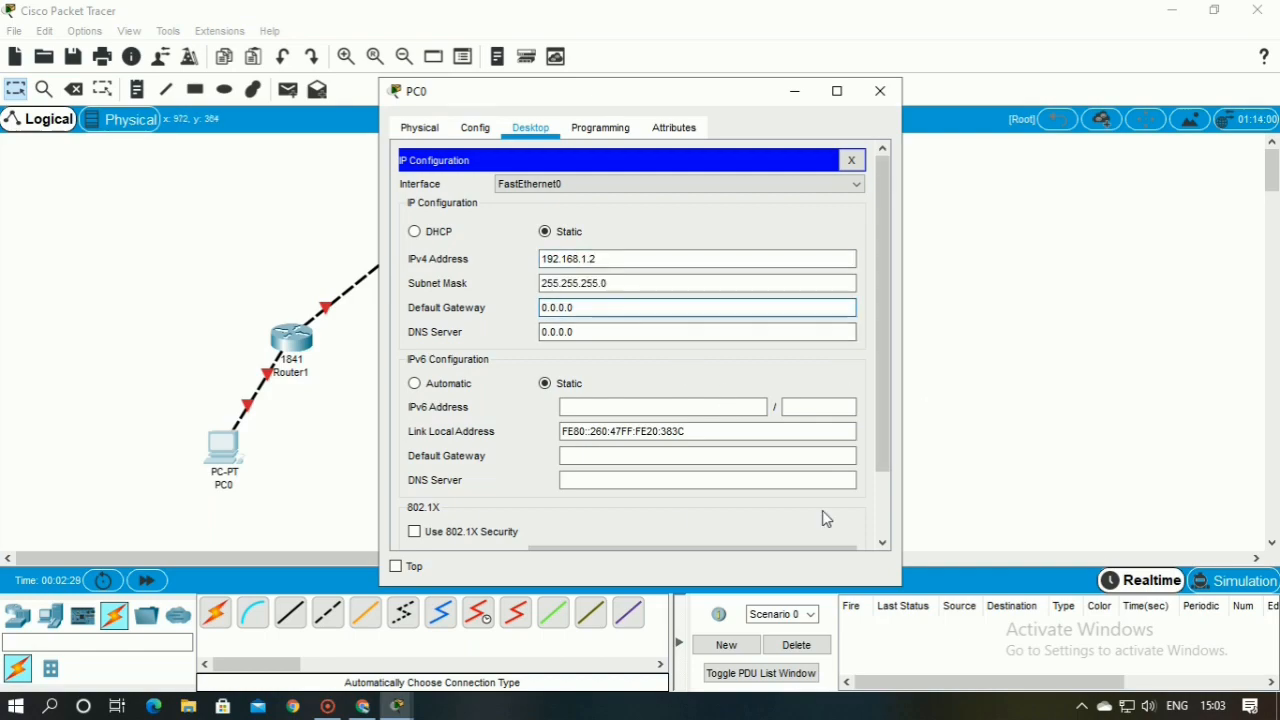
click(1103, 386)
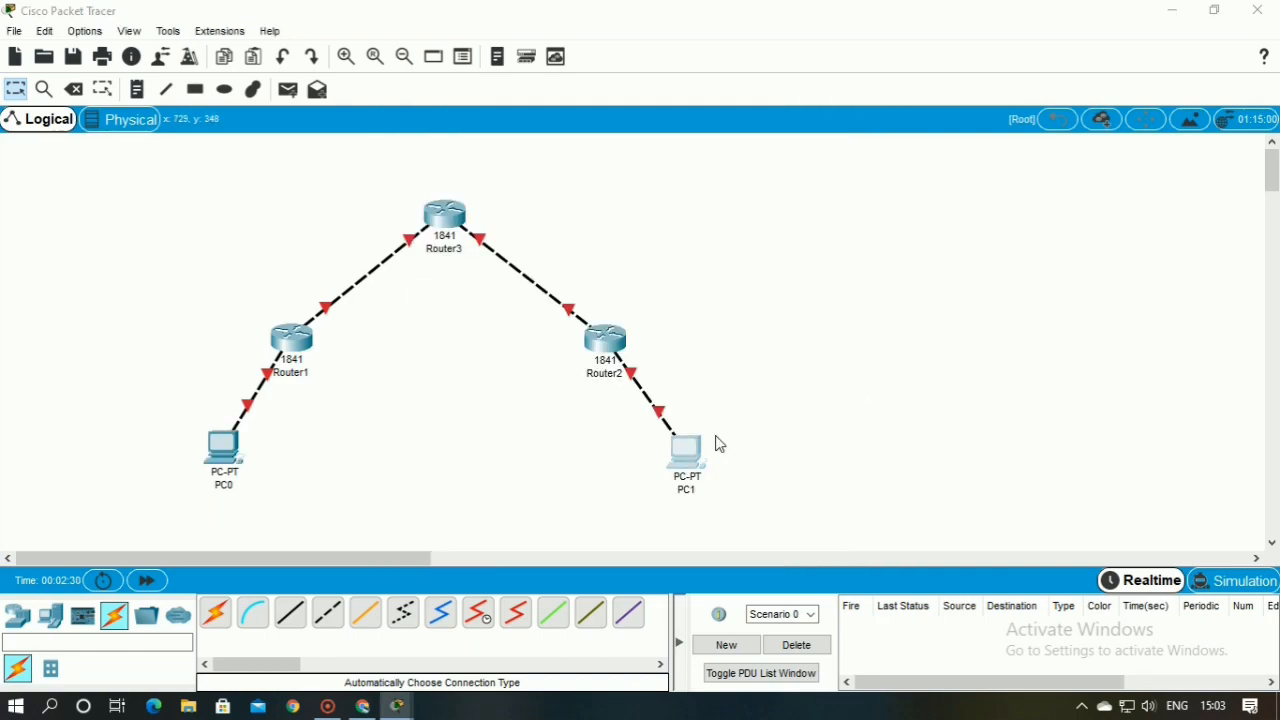
Assign PC1 the static IPv4 address 192.168.2.2 and close its configuration window
click(688, 450)
click(470, 130)
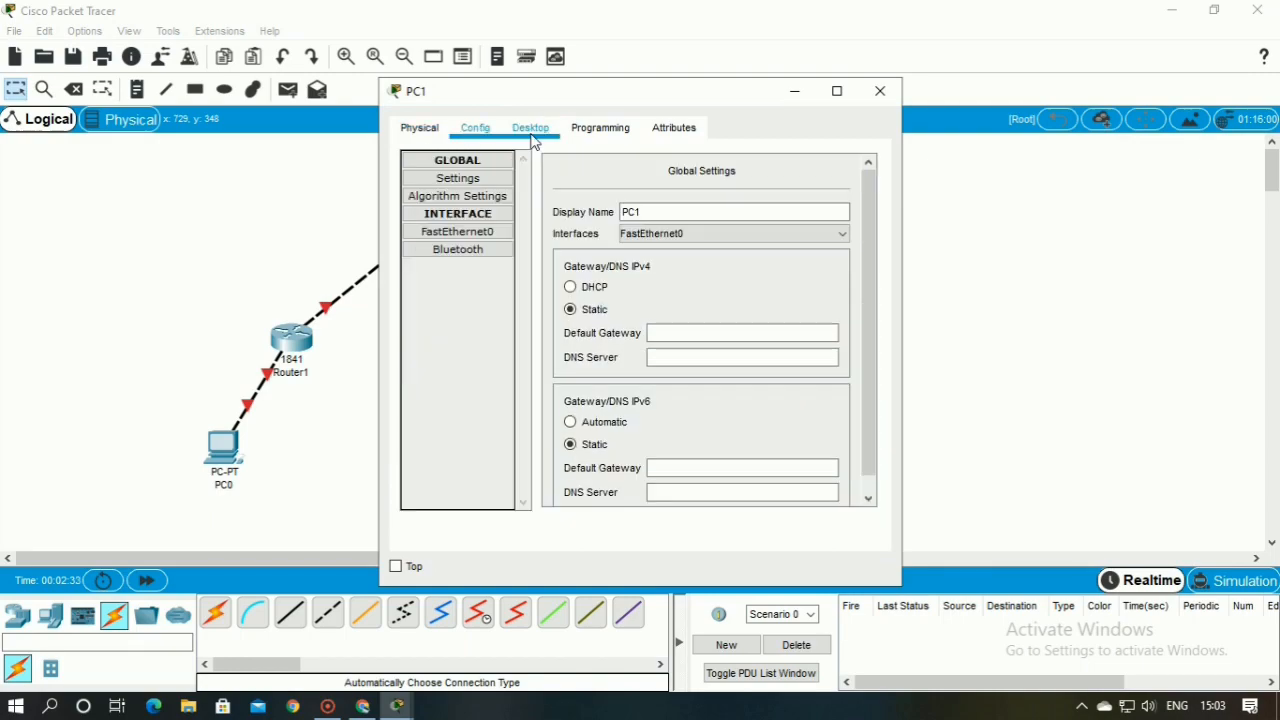
click(532, 134)
click(437, 207)
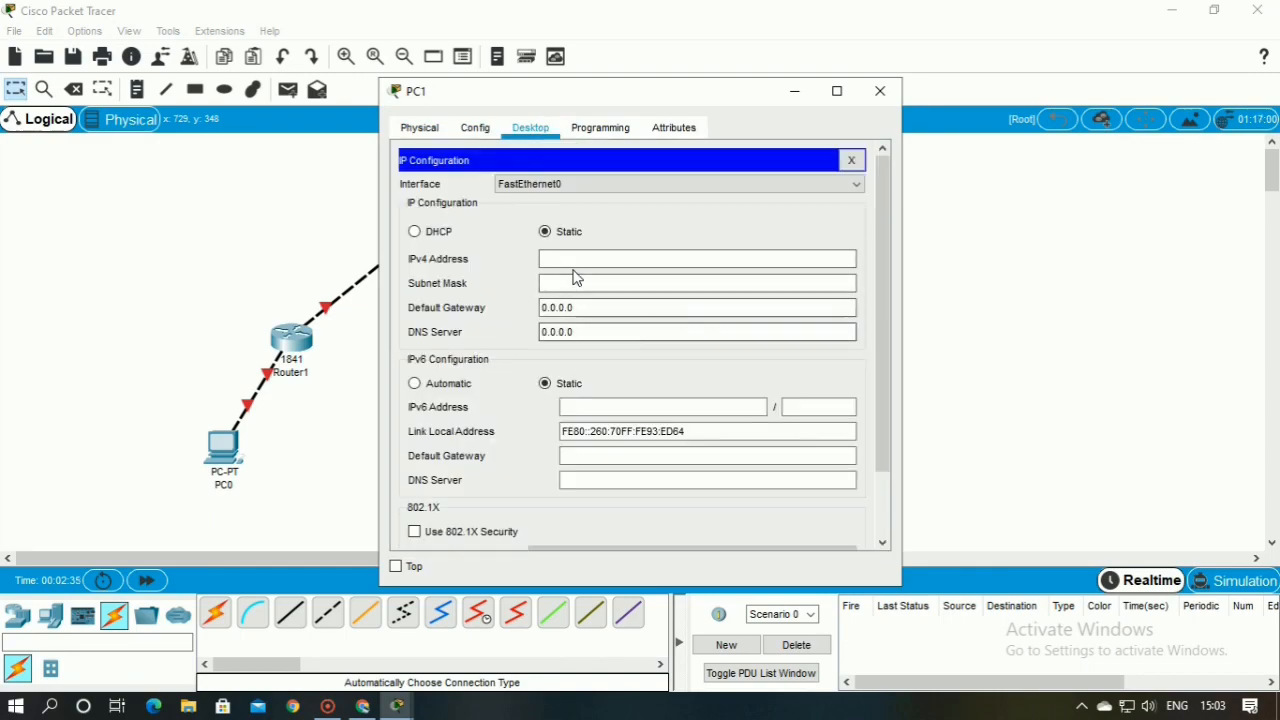
click(573, 260)
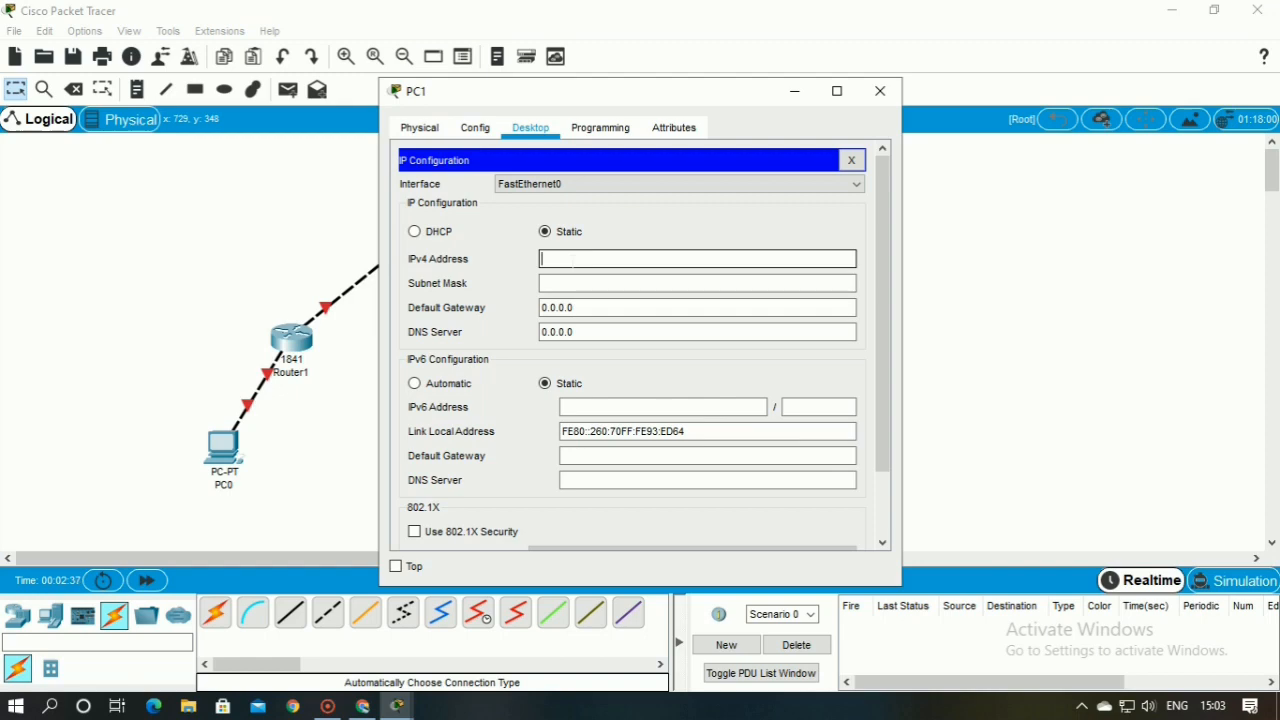
text(192.168.2.2)
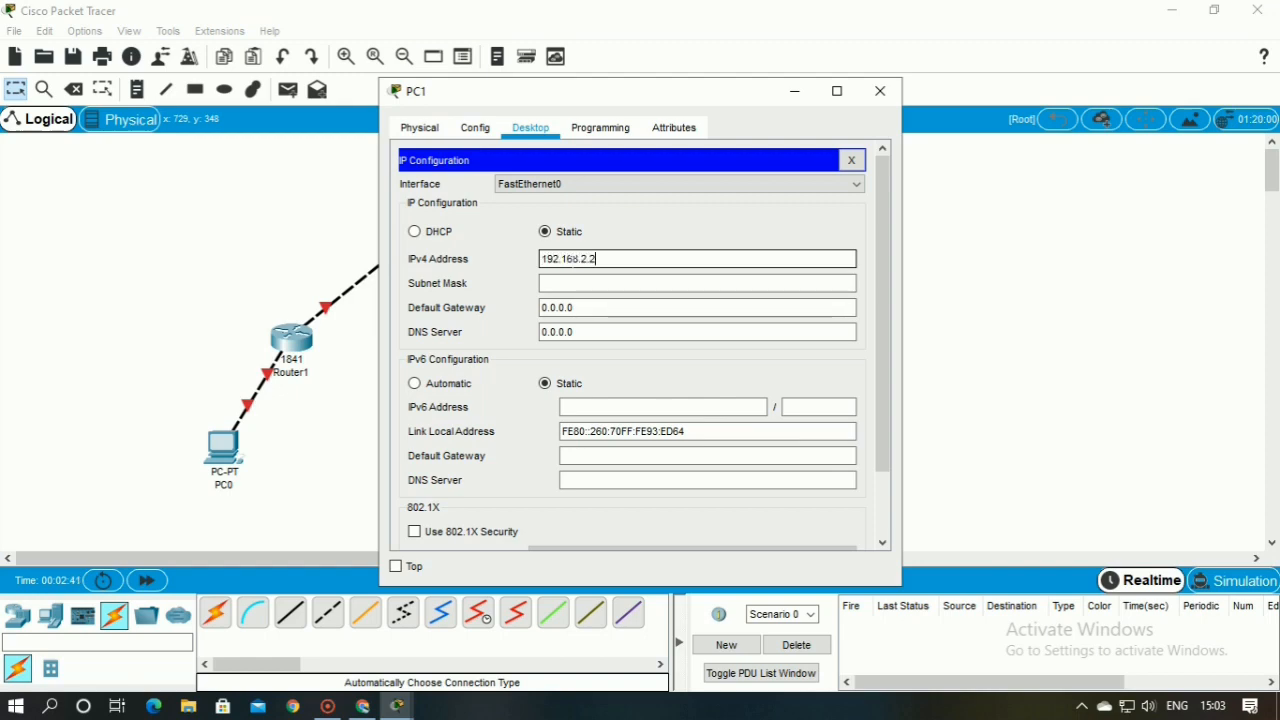
click(720, 332)
key(Escape)
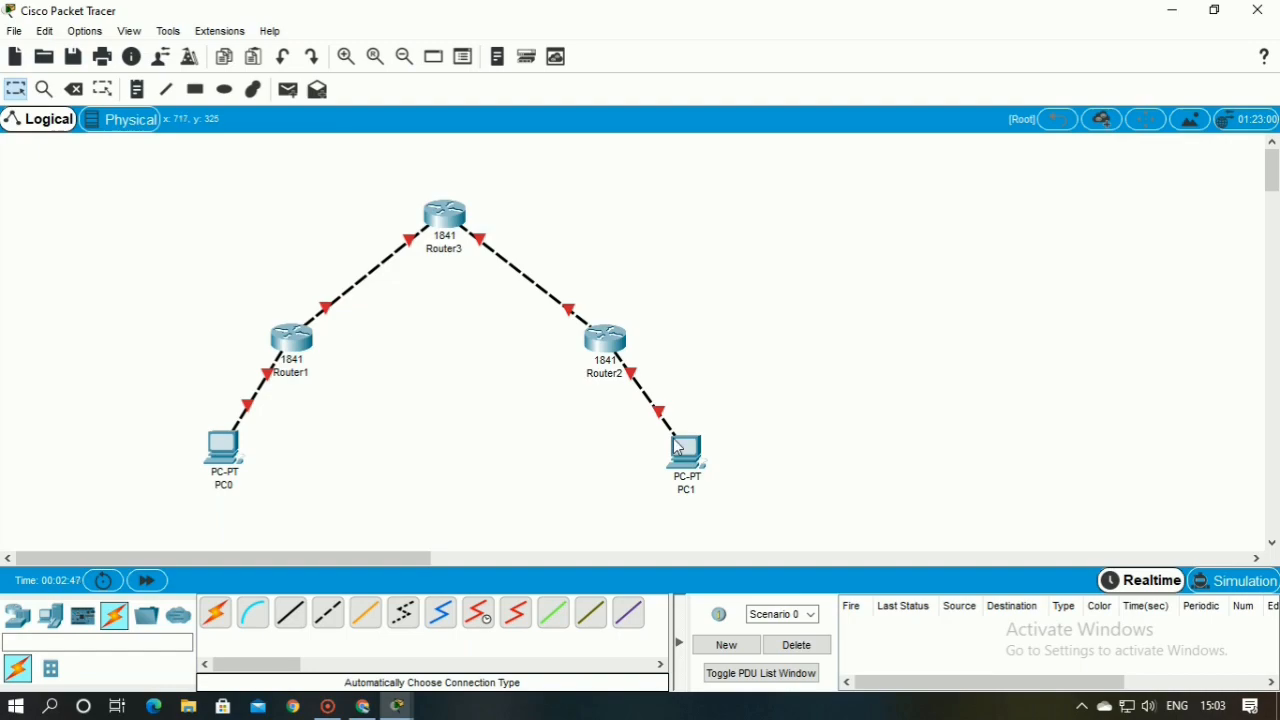
Open Router1's command line, decline the initial configuration dialog, and enter privileged mode with enable
click(283, 344)
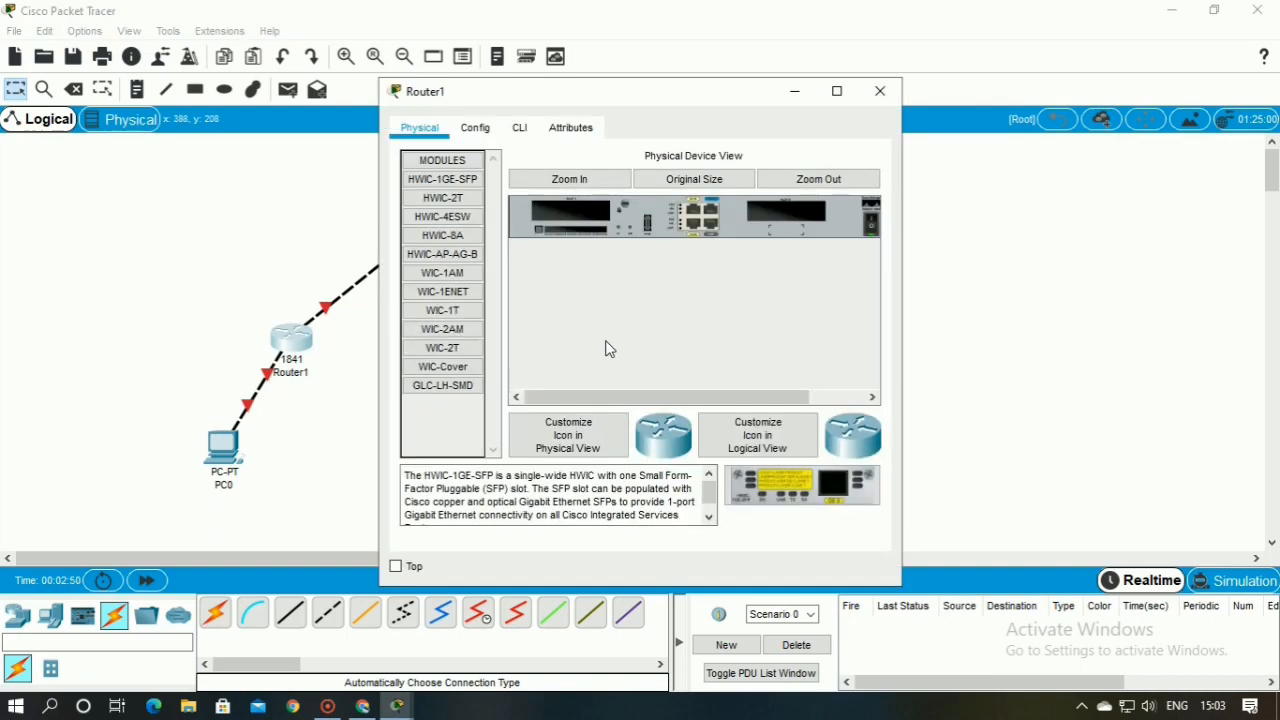
click(475, 128)
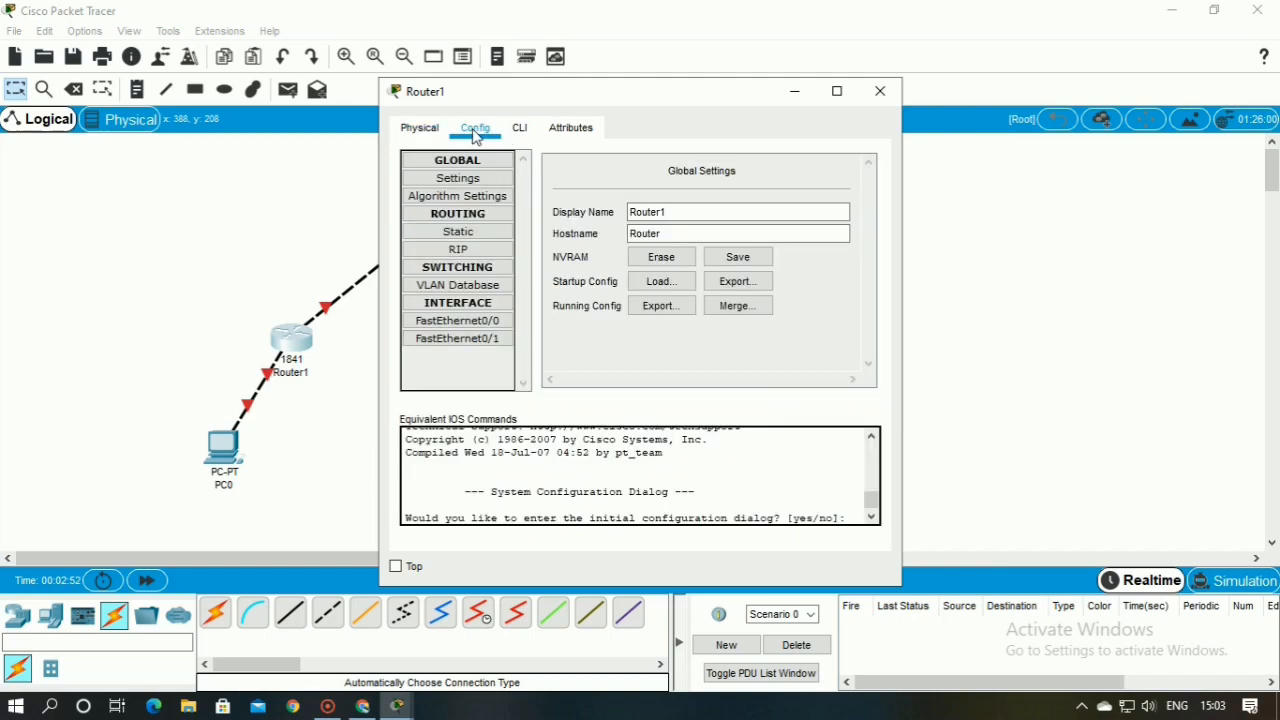
click(552, 133)
click(522, 132)
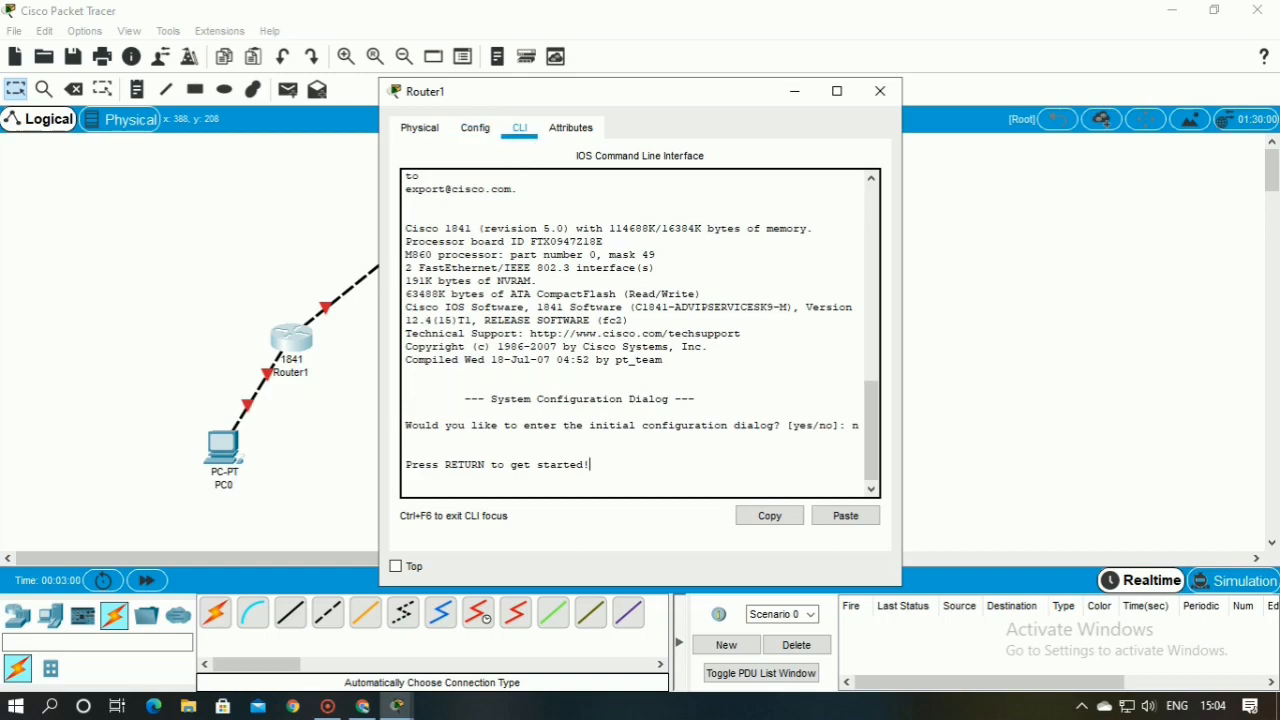
scroll(640, 330, up, 8)
scroll(612, 395, down, 8)
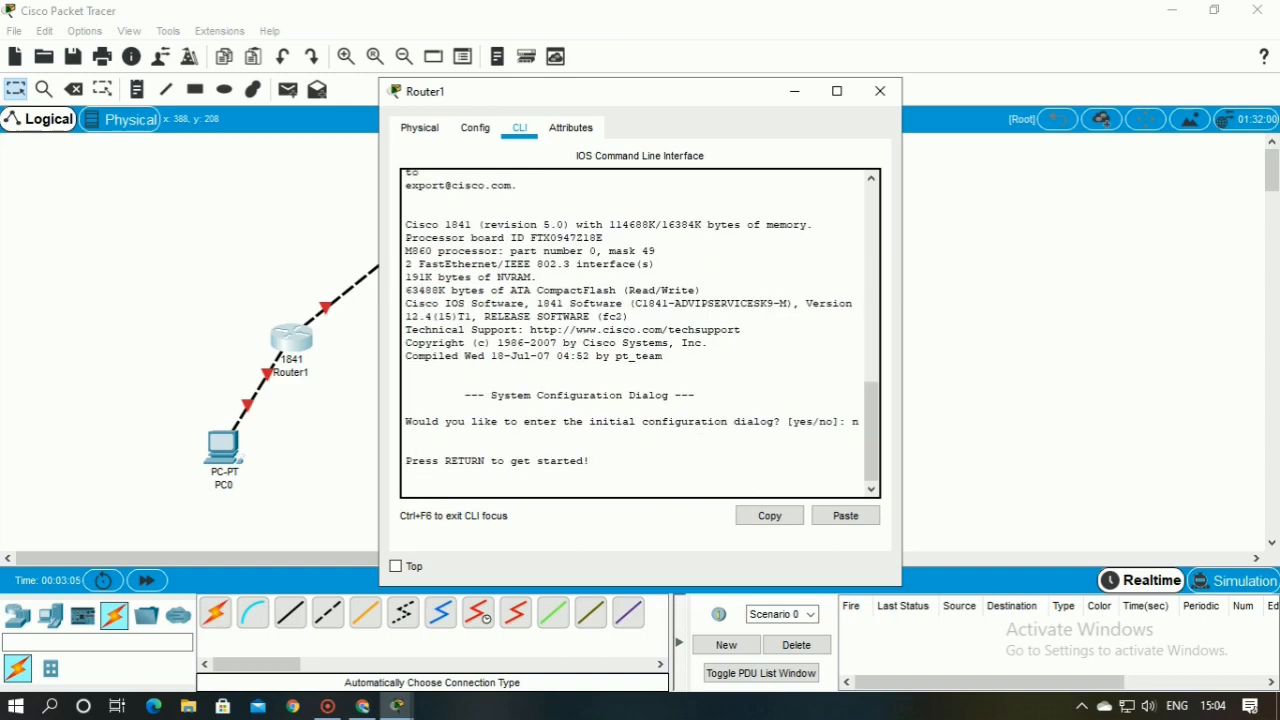
key(Return)
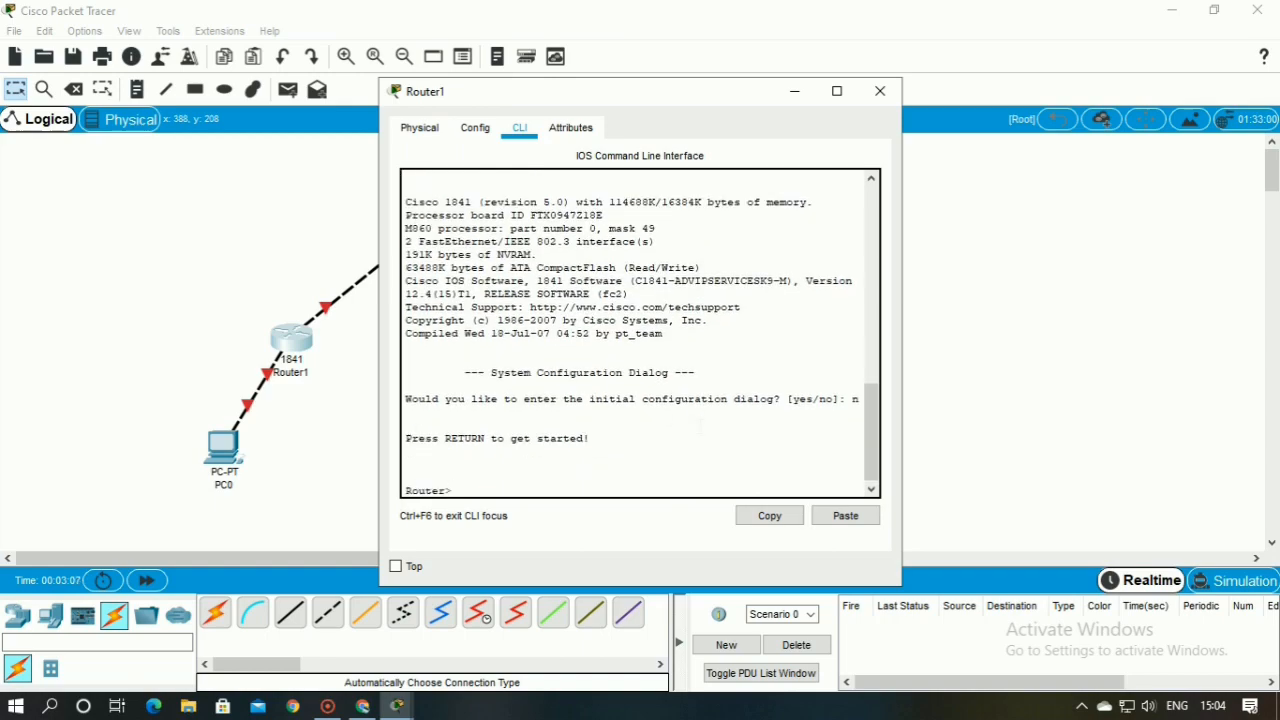
text(enable)
key(Return)
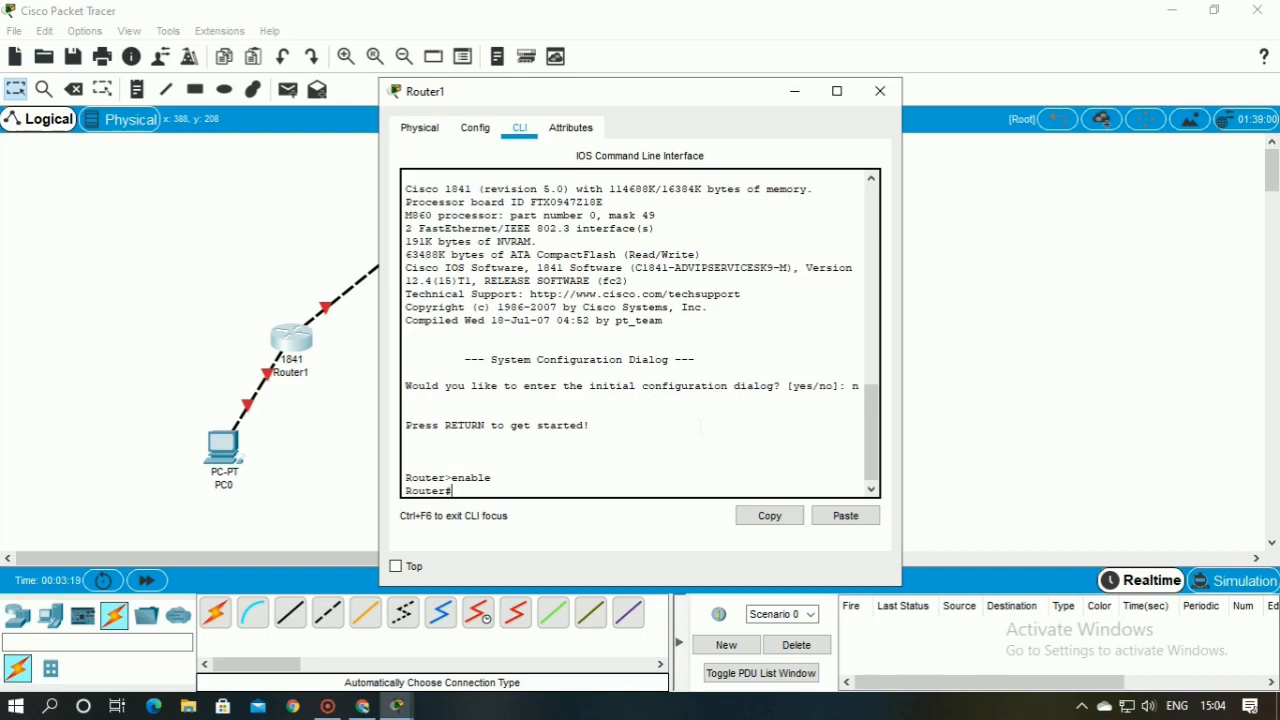
Try to set Router1's hostname to r1 from privileged mode with host r1
text(host r1)
key(Return)
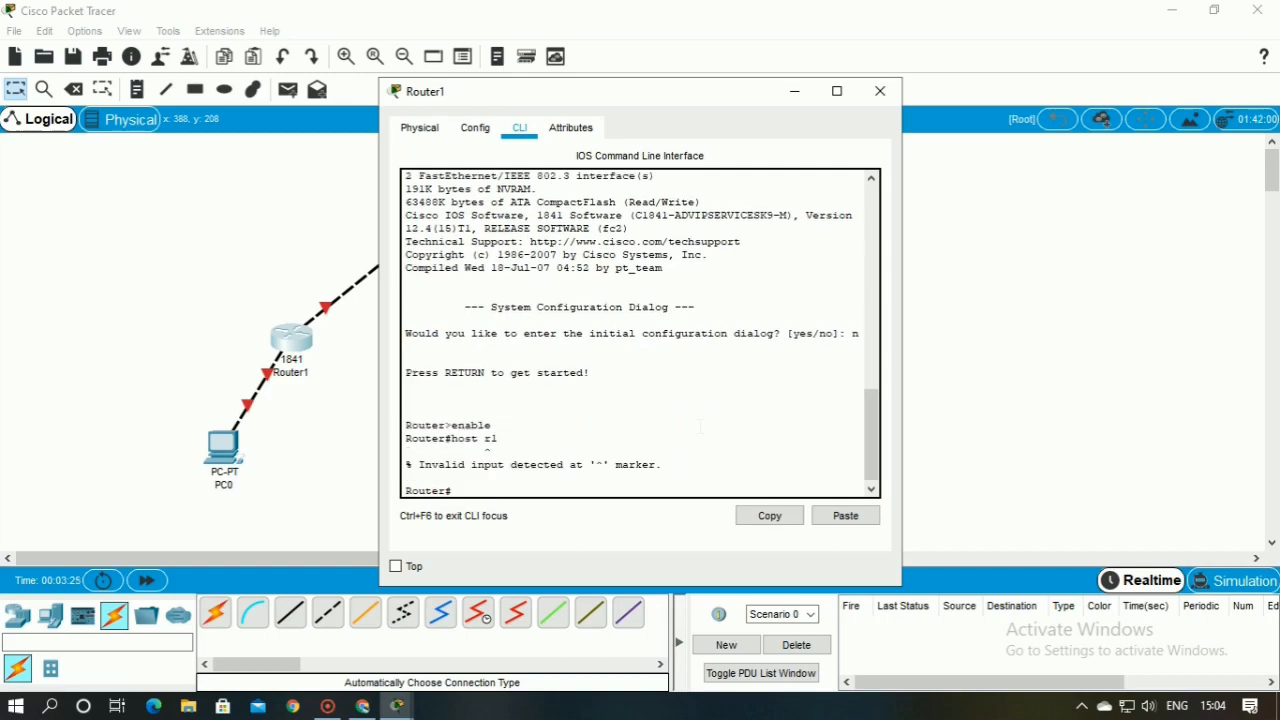
Enter global configuration mode on Router1 with config t and set its hostname to r1
text(config t)
key(Return)
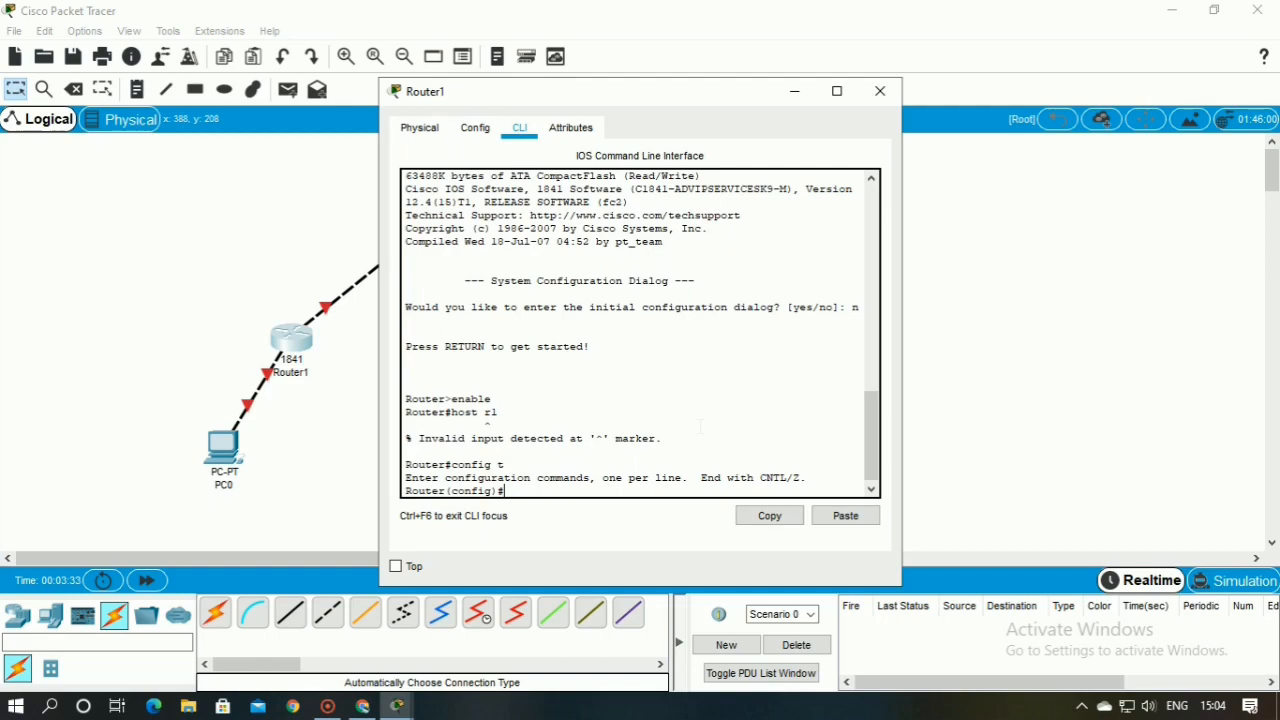
text(host r1)
key(Return)
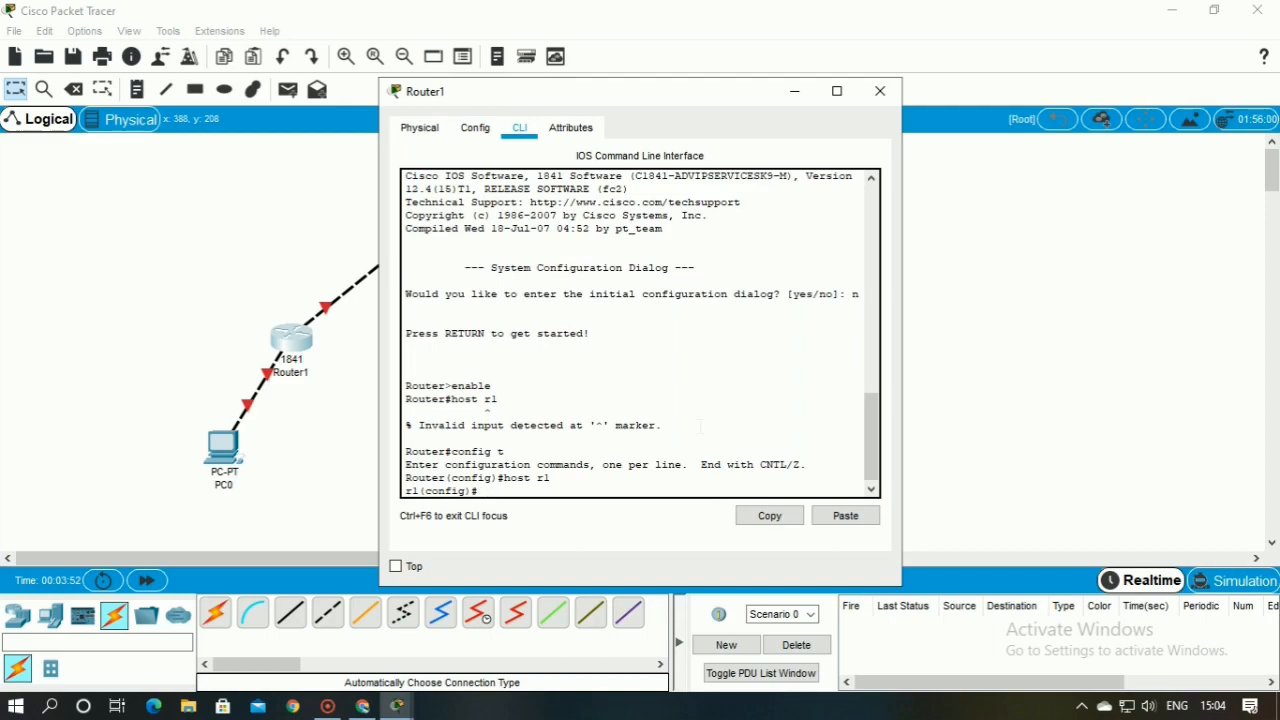
Assign IP address 192.168.1.1 with mask 255.255.255.0 to Router1's interface f0/0
text(int f0/0)
key(Return)
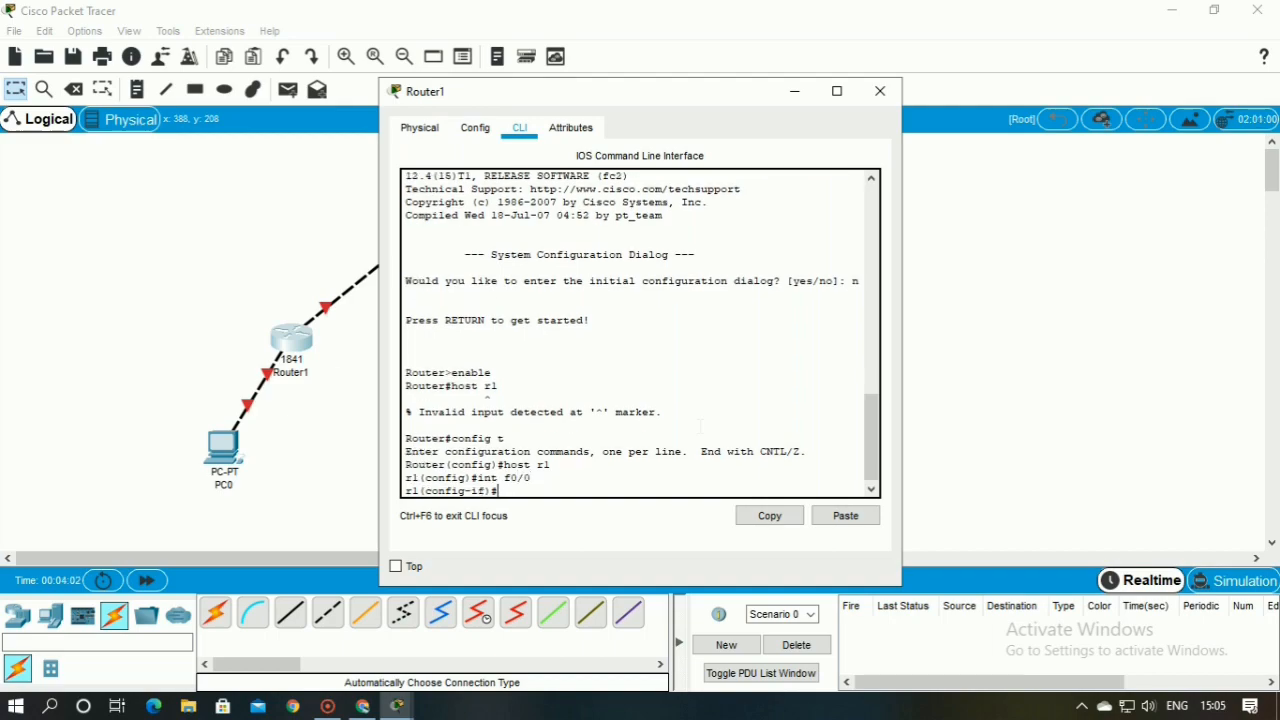
text(ip add 192.168.1.1 255.255.2)
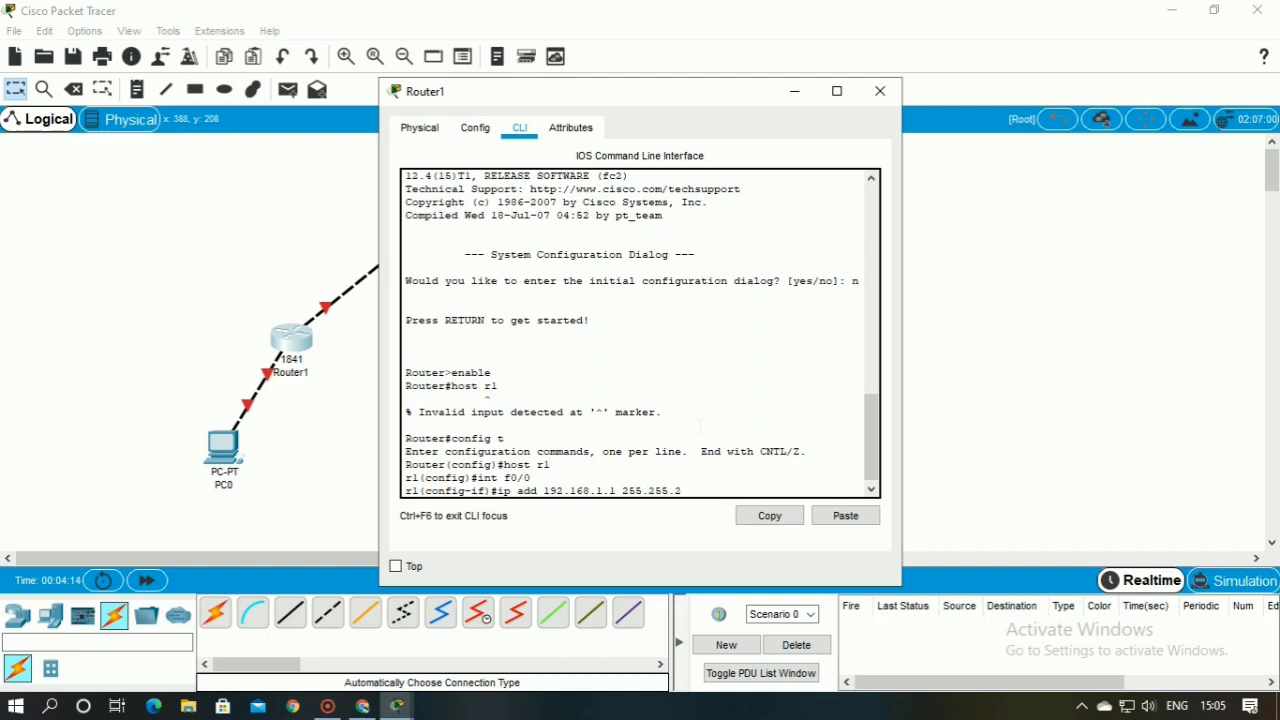
text(55.0)
key(Return)
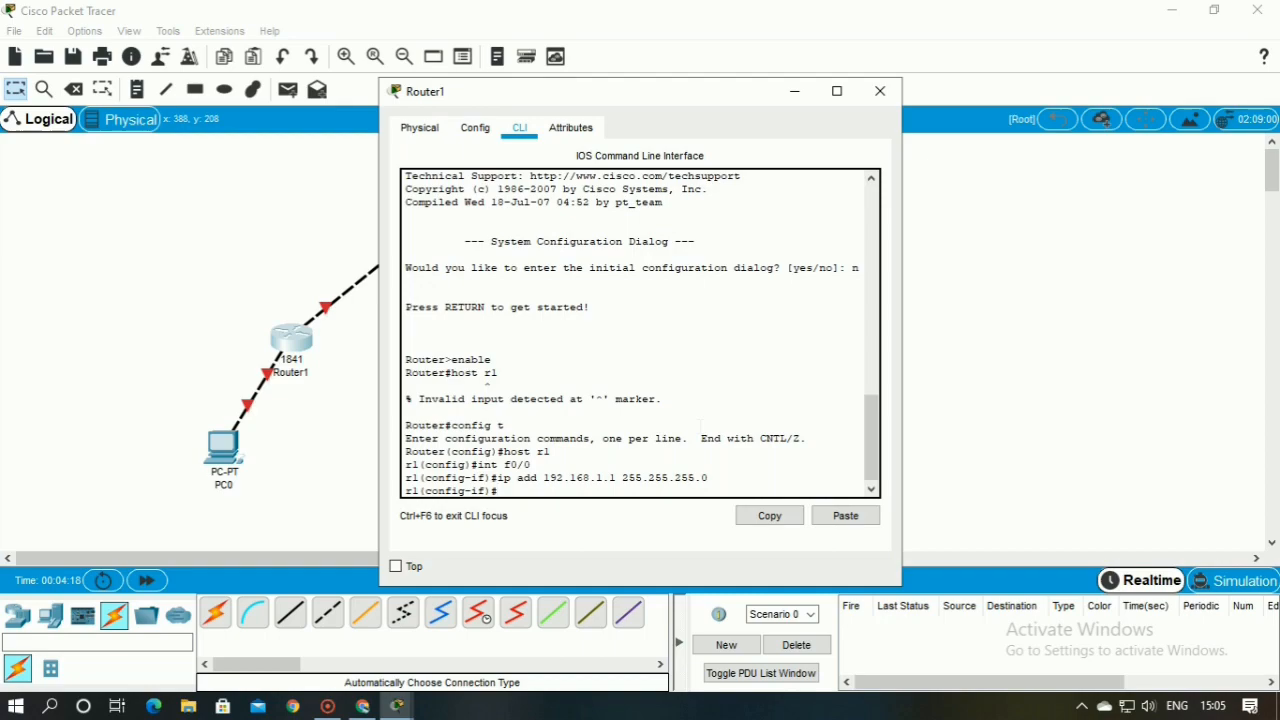
Enable Router1's interface f0/0 with no shut and exit to global configuration mode
text(nosh)
key(BackSpace)
key(BackSpace)
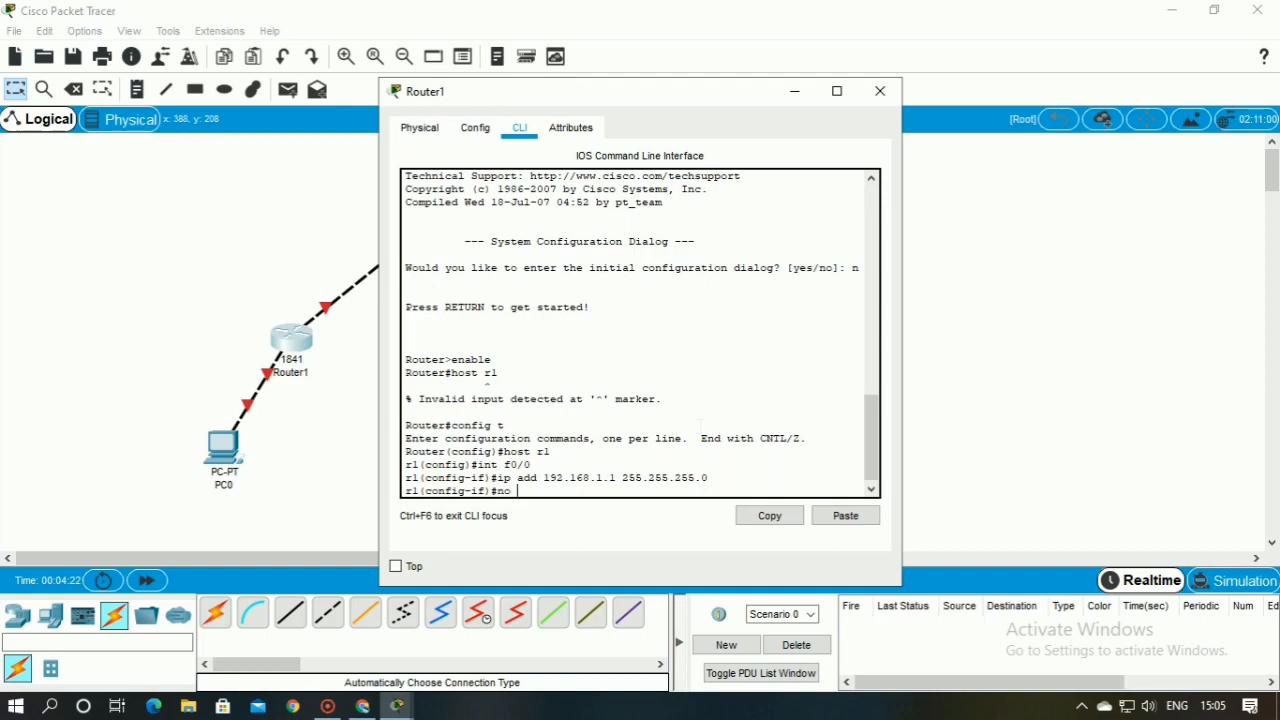
text(shut)
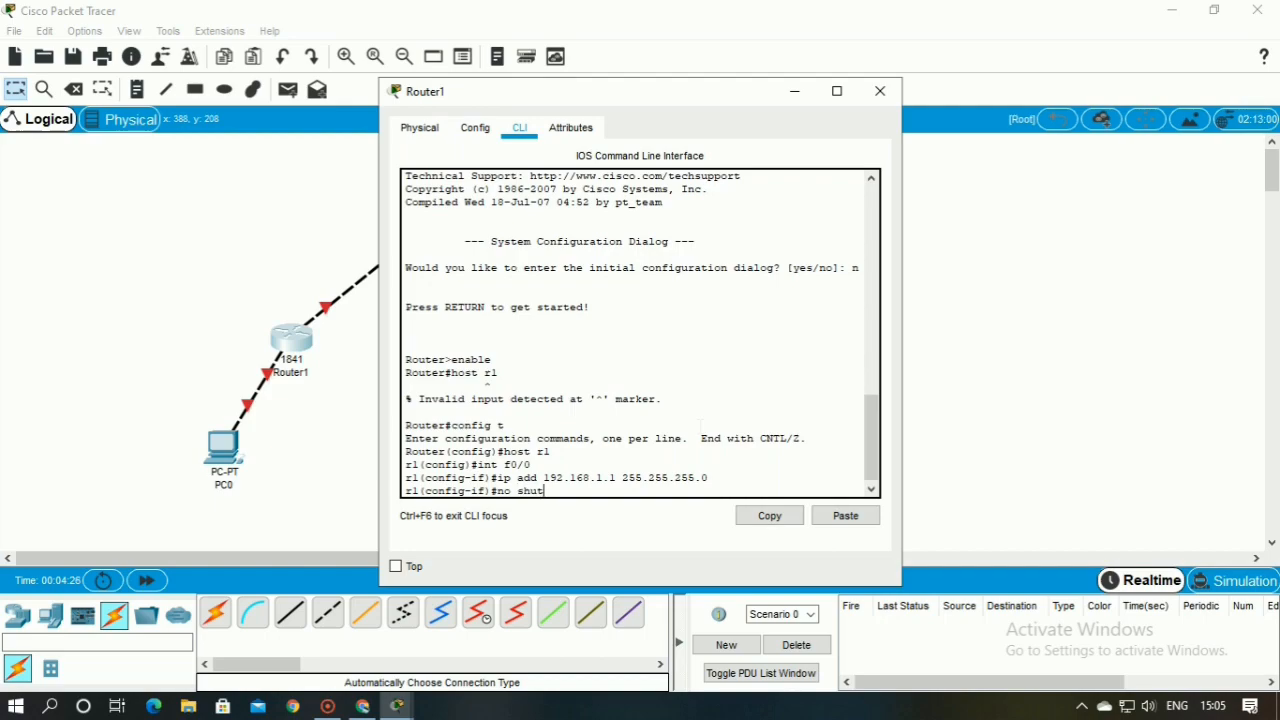
key(Return)
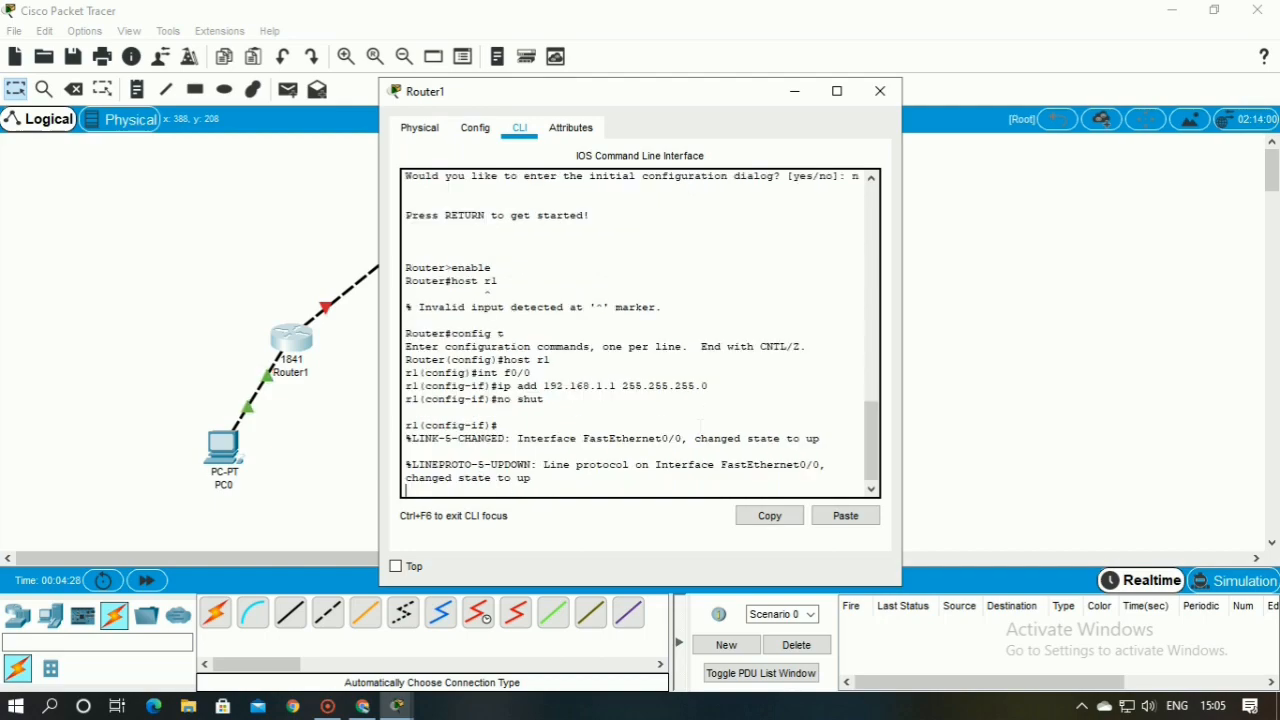
key(Return)
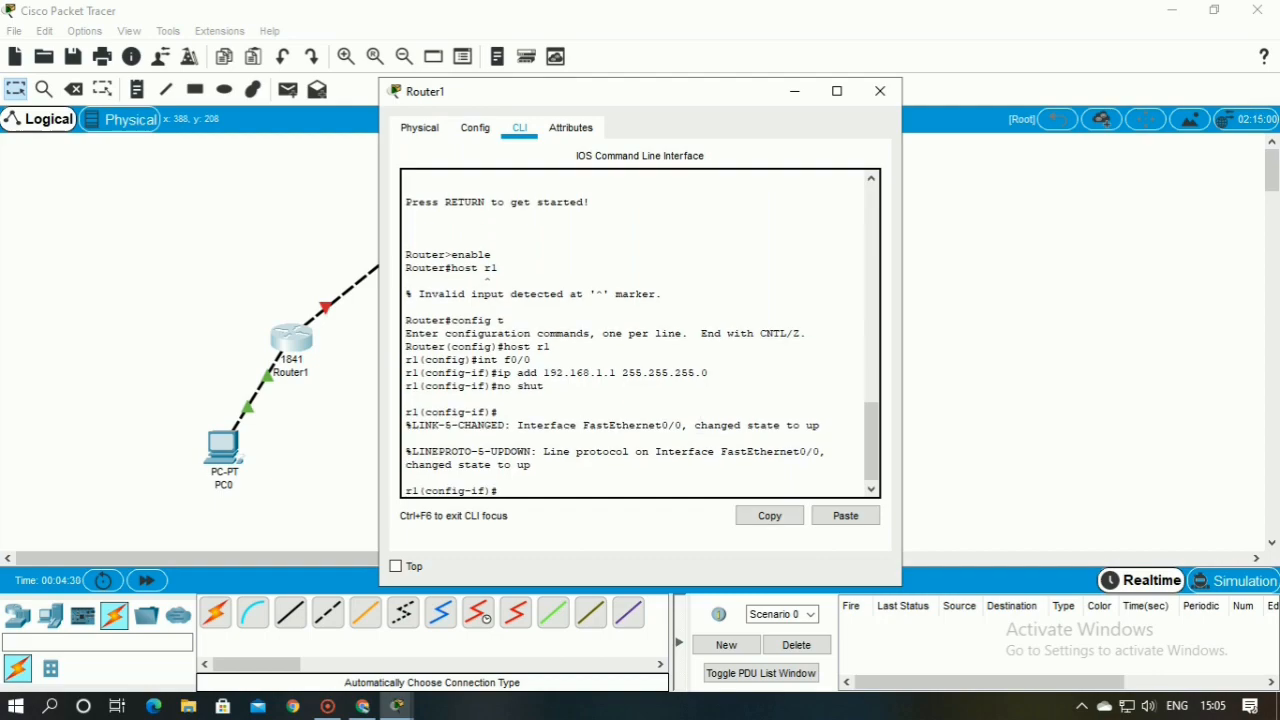
text(exit)
key(Return)
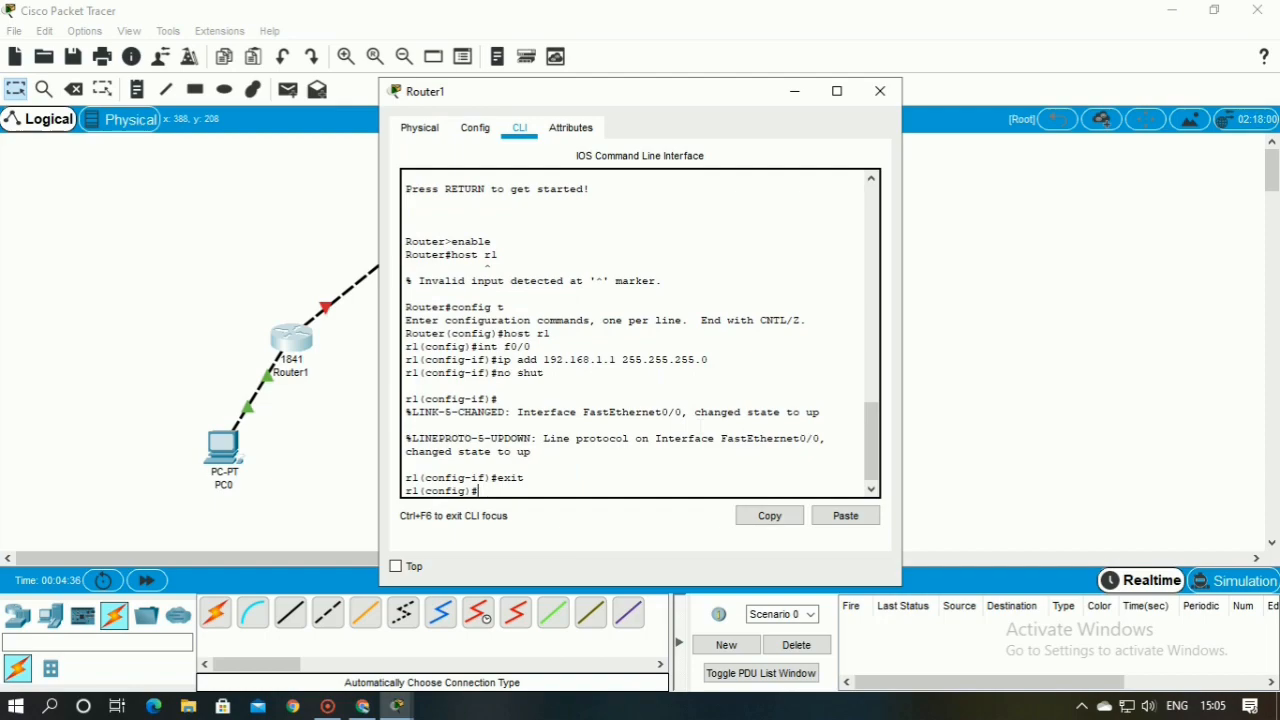
Assign IP address 1.0.0.1 with mask 255.0.0.0 to Router1's interface fa0/1
text(int fa0/1)
key(Return)
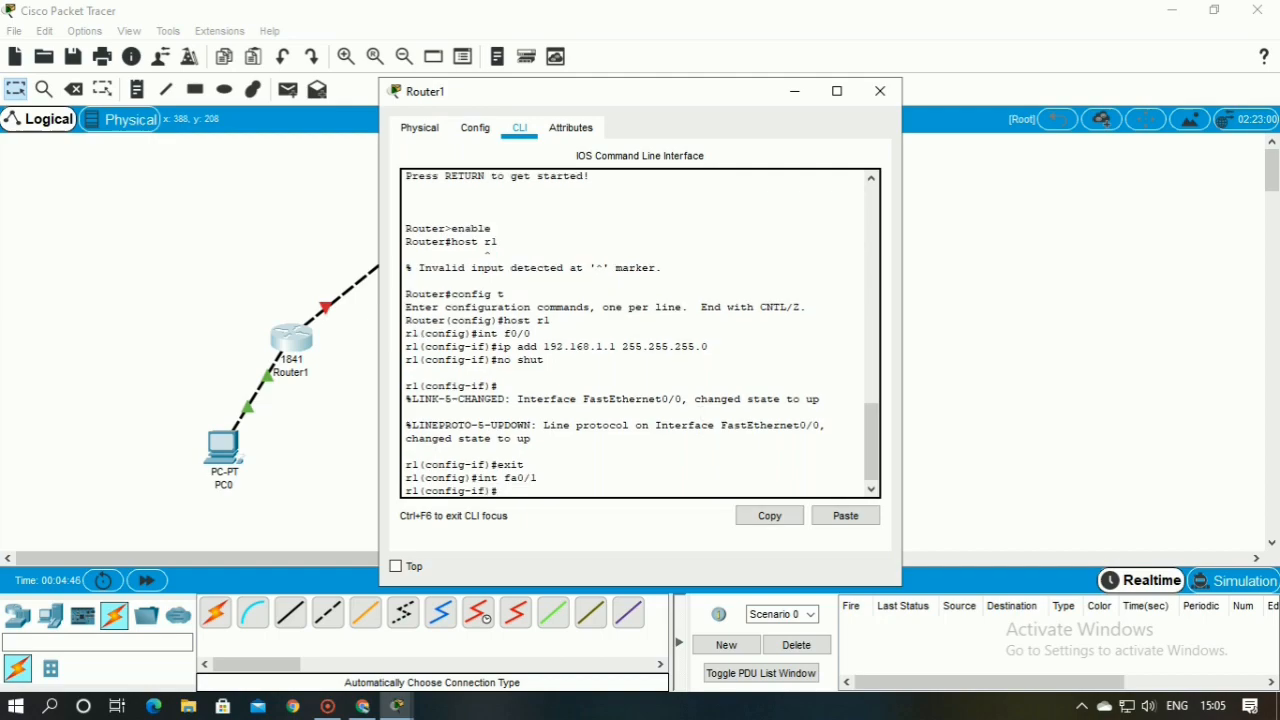
text(ip)
text( a)
text(dd)
text( 1.0.0)
text(.1 23)
key(BackSpace)
text(5)
text(.255)
key(BackSpace)
key(BackSpace)
text(.0.0.0)
key(Return)
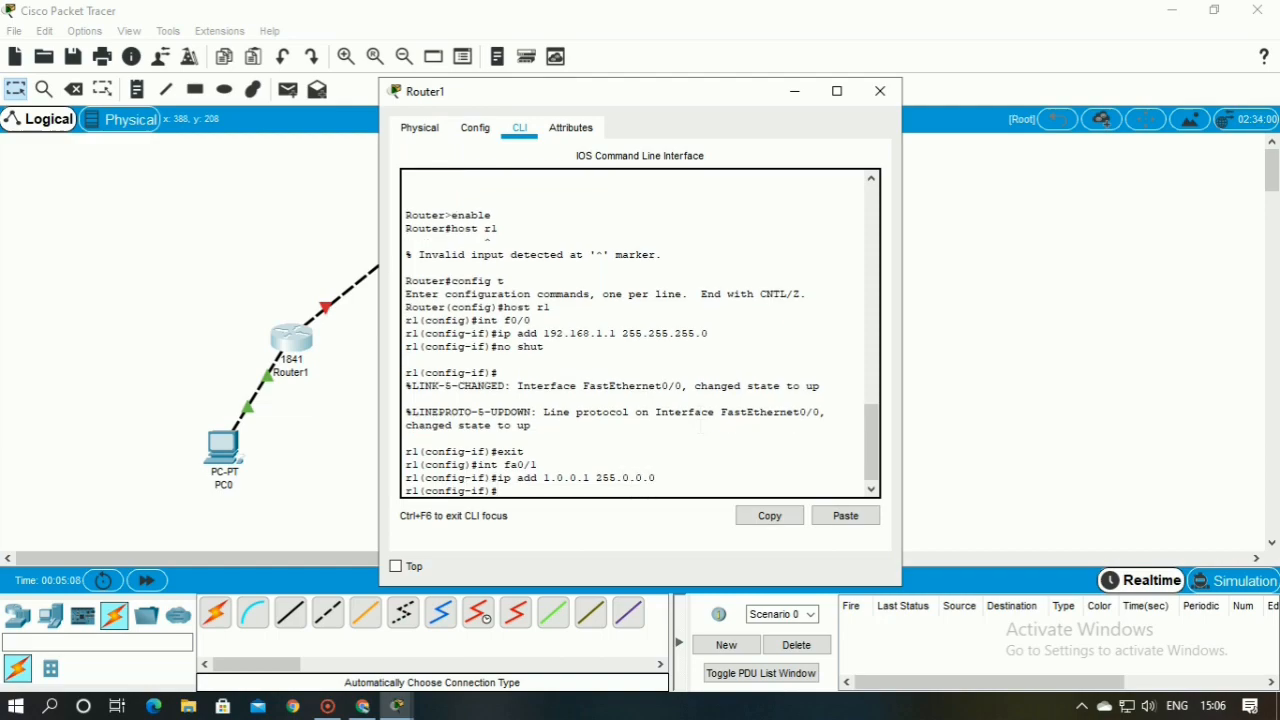
Try to enable Router1's interface fa0/1 with the command noshut
text(noshut)
key(Return)
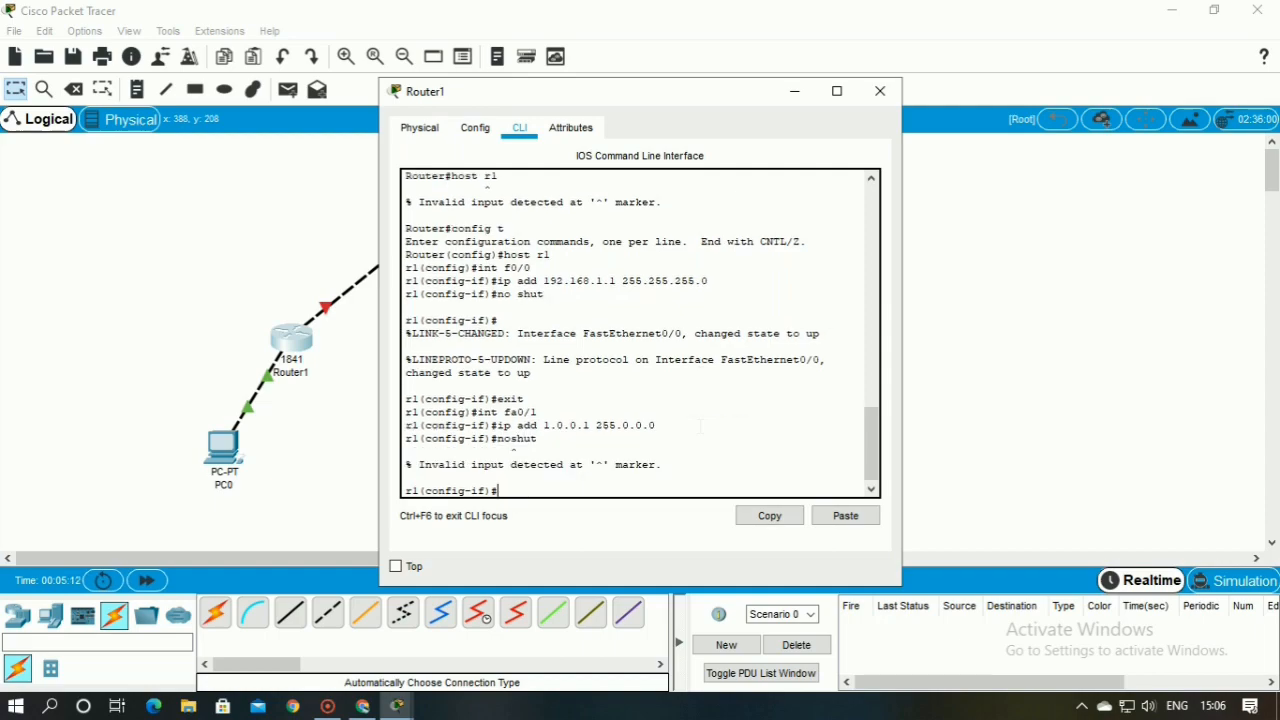
key(Return)
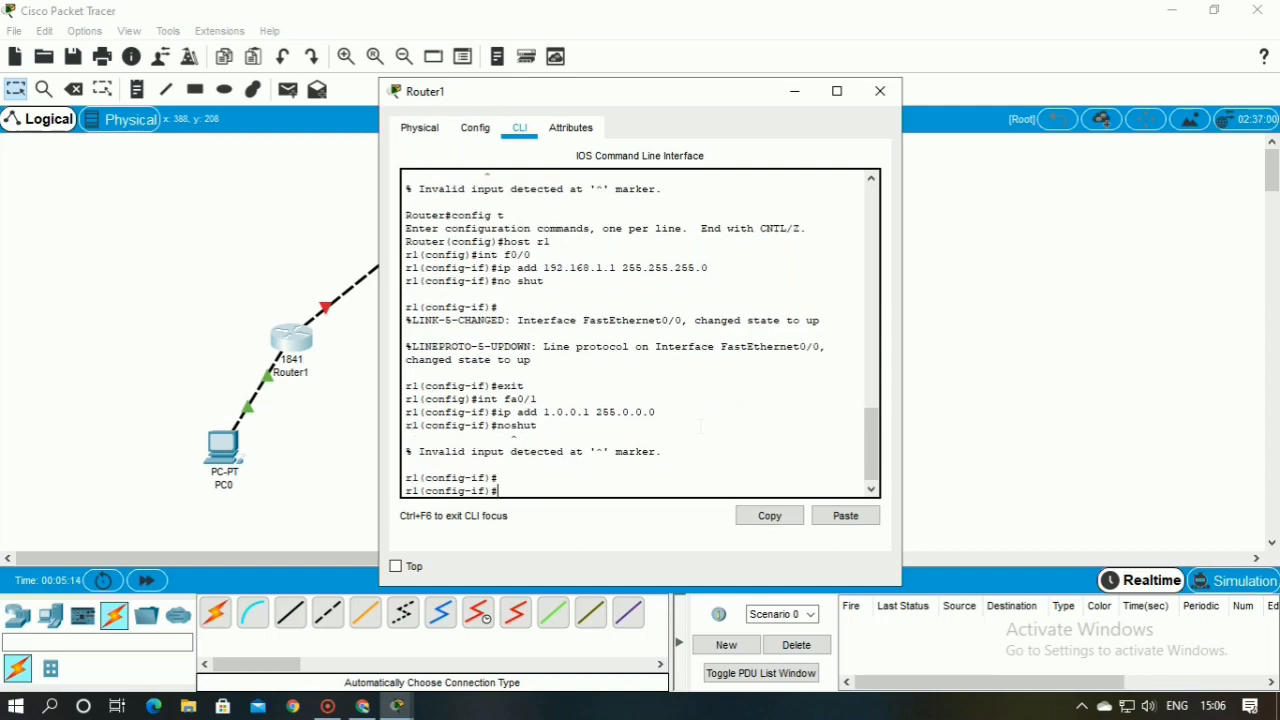
Exit the fa0/1 interface configuration on Router1 back to global configuration mode
text(exit)
key(Return)
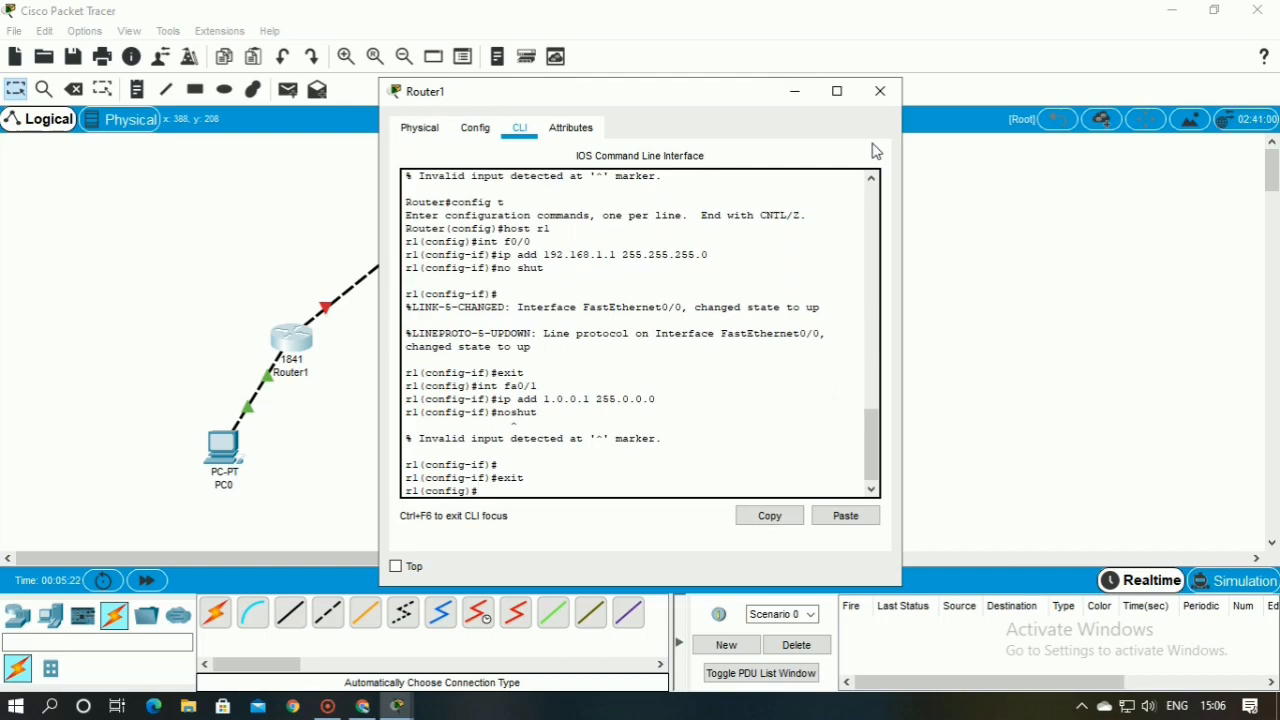
Close Router1's window and open Router3's command line interface at the user prompt
click(880, 91)
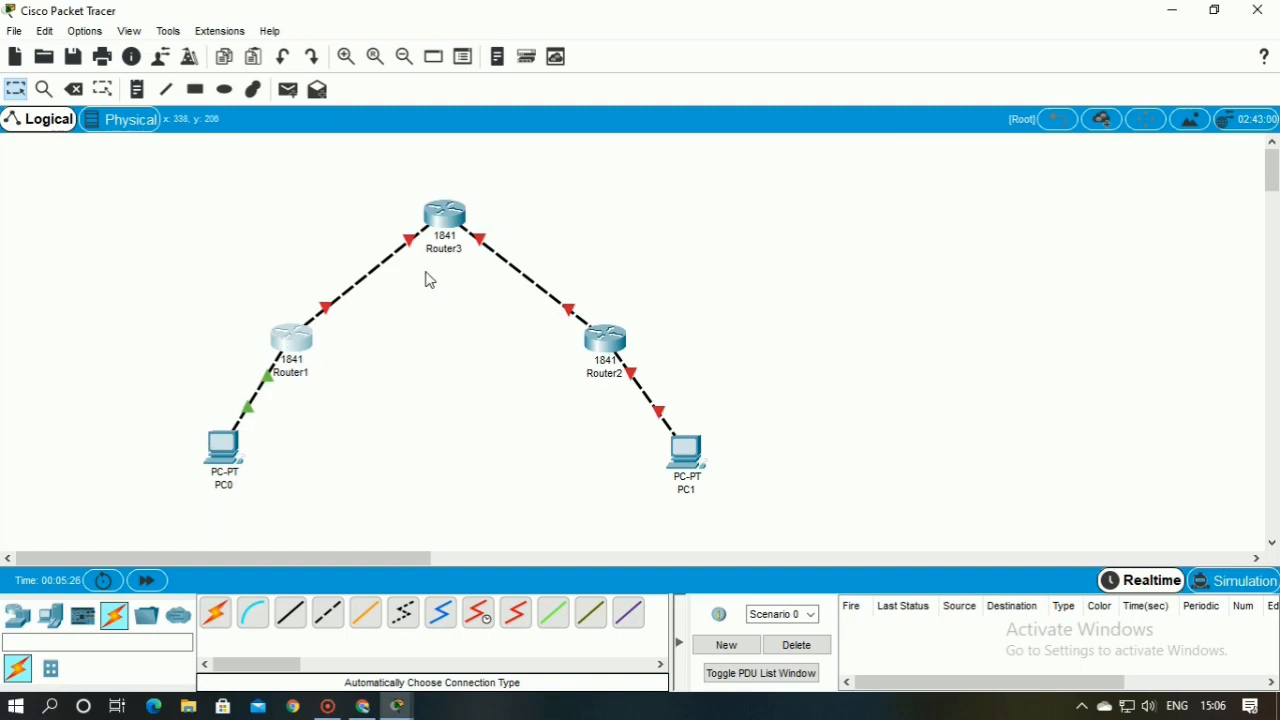
click(447, 220)
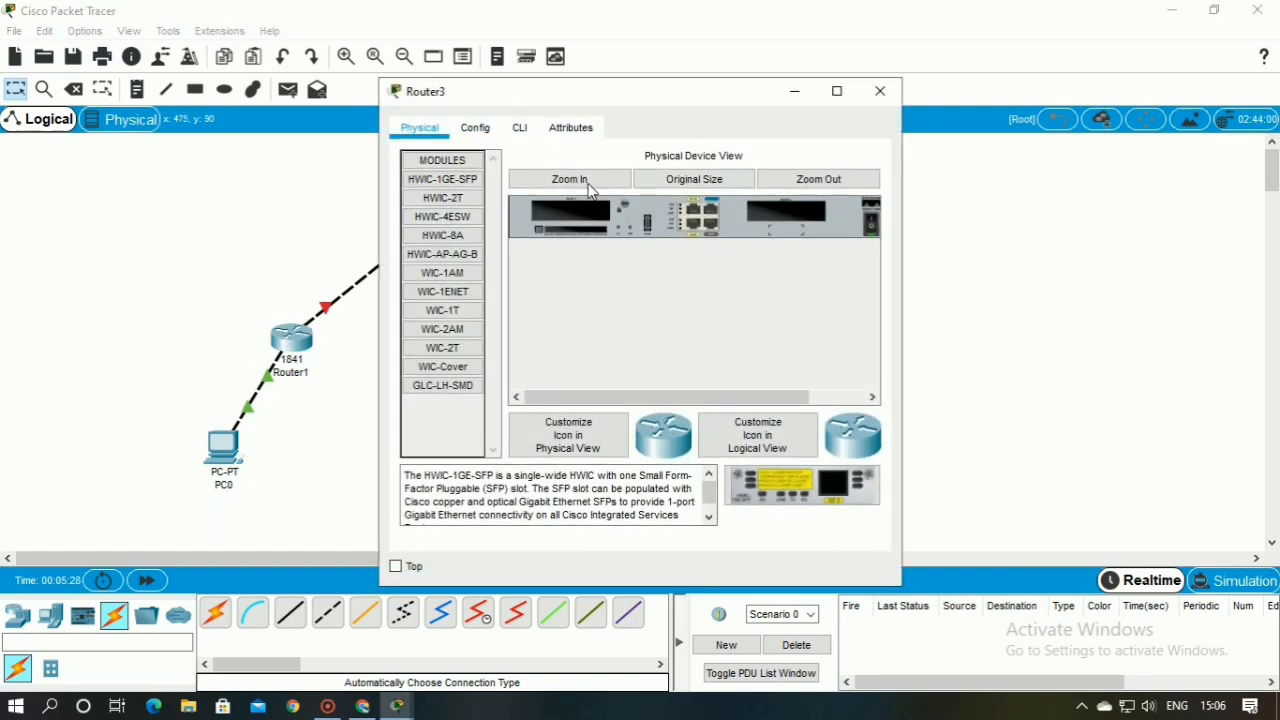
click(476, 140)
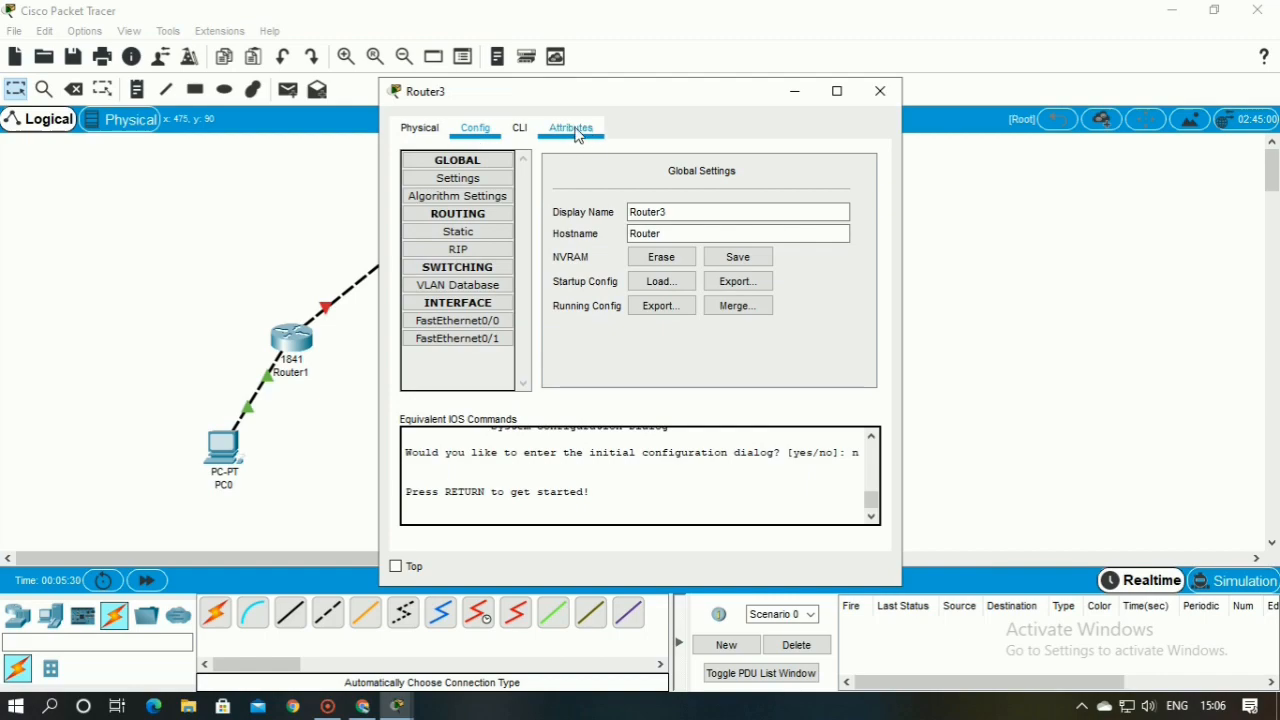
click(519, 130)
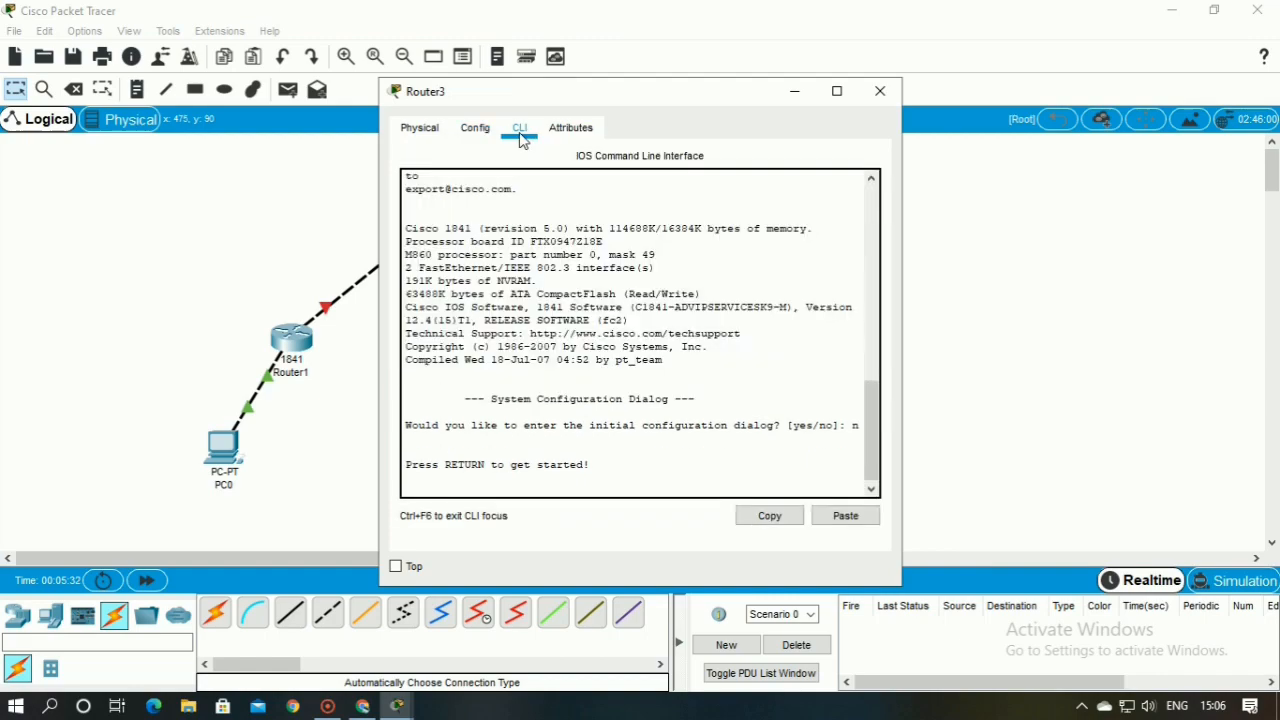
key(Return)
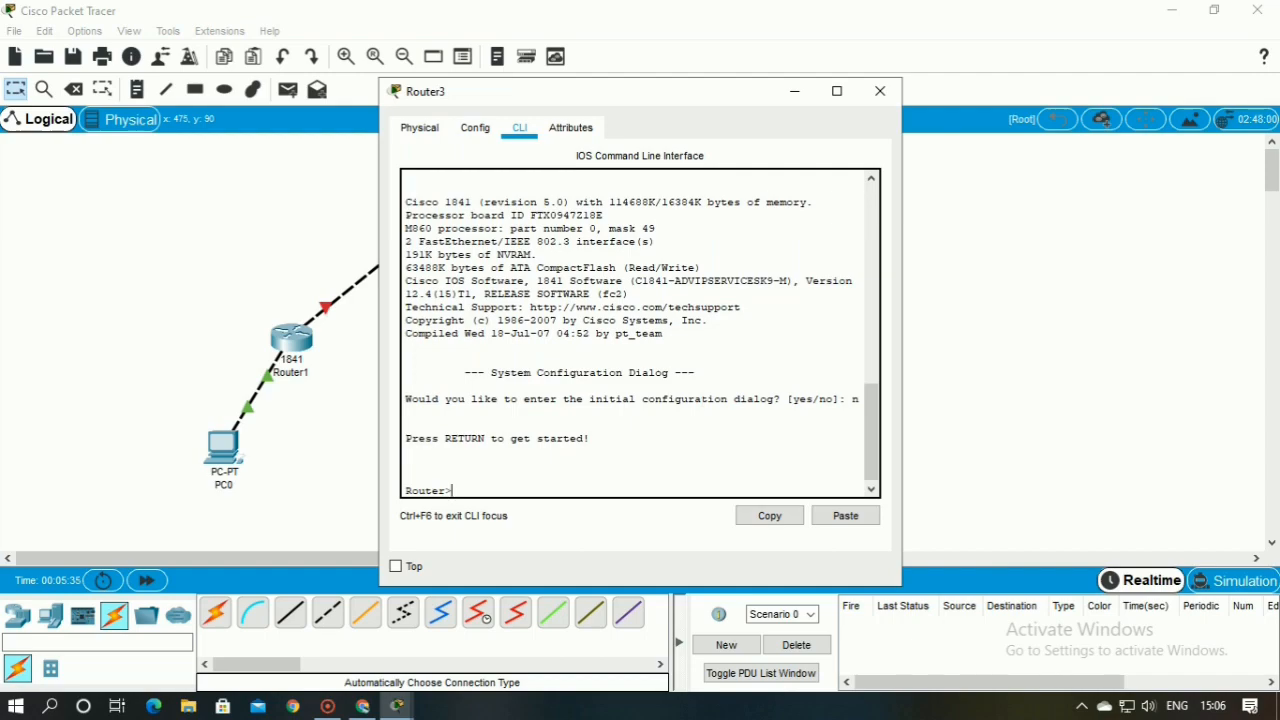
Enter privileged mode and global configuration mode on Router3 with enable and config t
text(enable)
key(Return)
text(con)
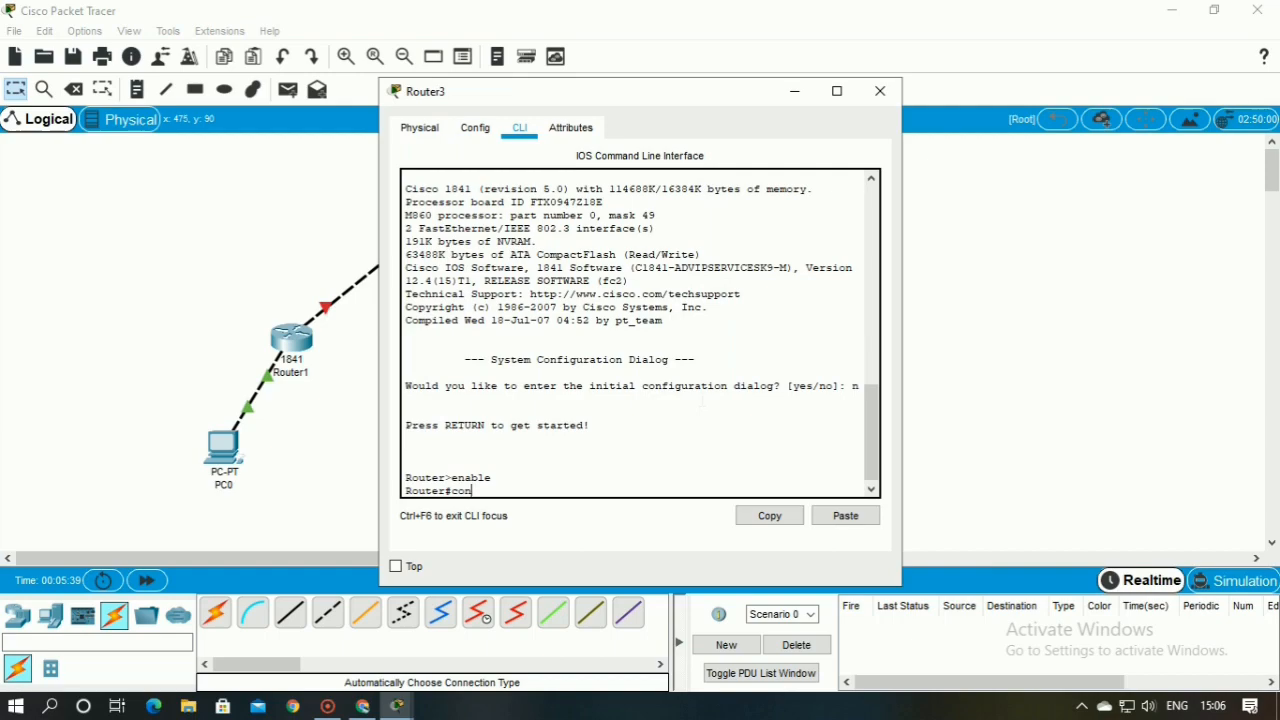
text(fig t)
key(Return)
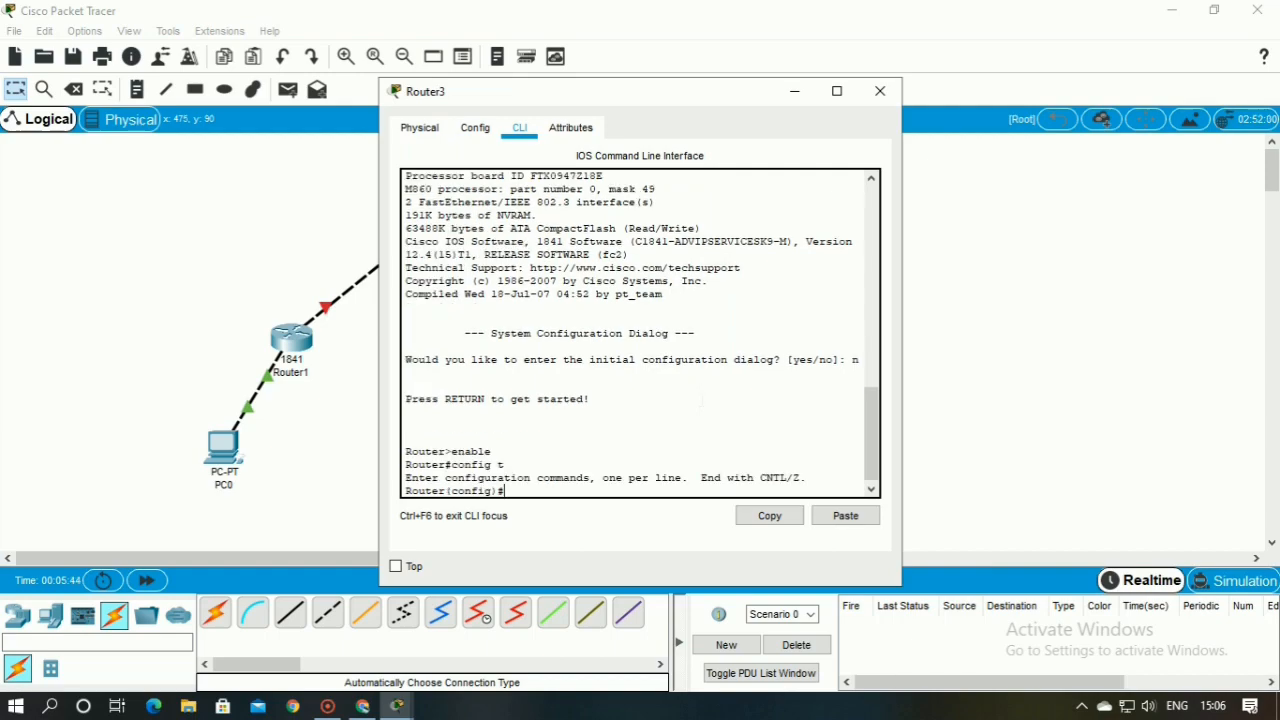
Select Router3's interface fa 0/0 and try to assign it an address with the command io add 1.0.0.2 255.0.0.0
text(int)
text(fa 0/0)
key(Return)
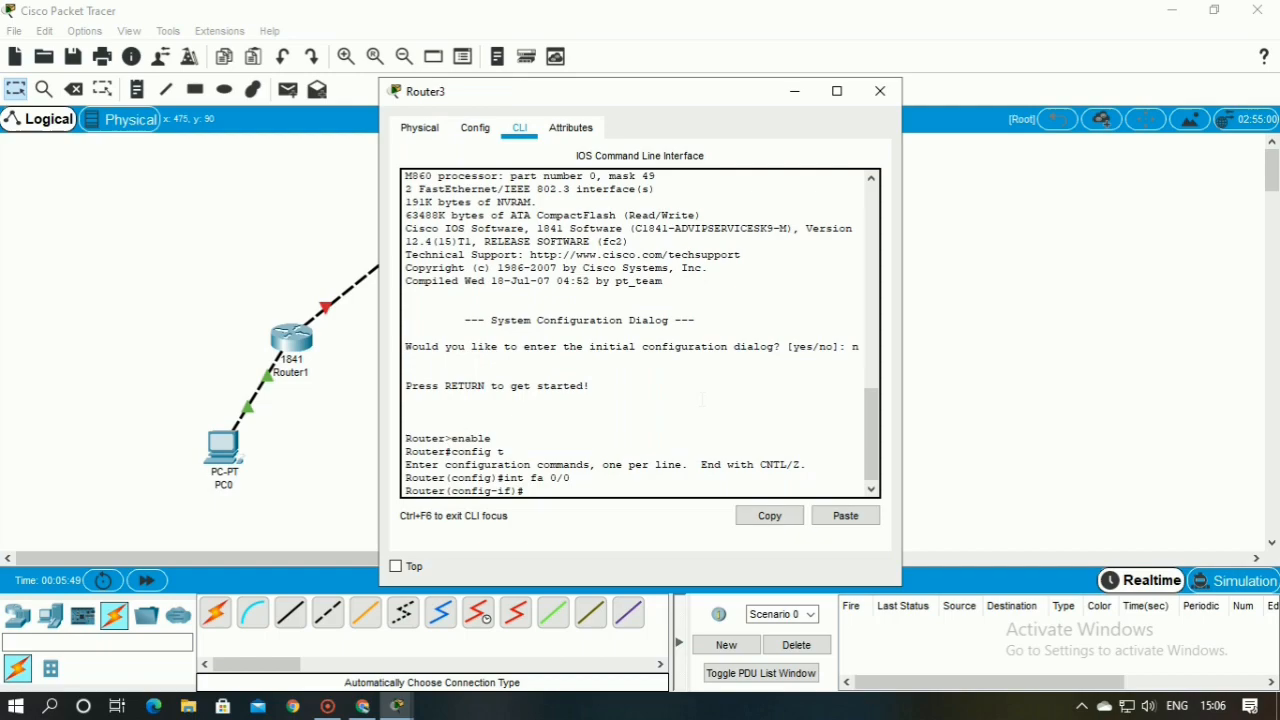
text(io add )
text(i)
text(.0.)
text(2 25)
text(5.255)
key(BackSpace)
key(BackSpace)
key(BackSpace)
key(BackSpace)
text(.0.0)
key(Return)
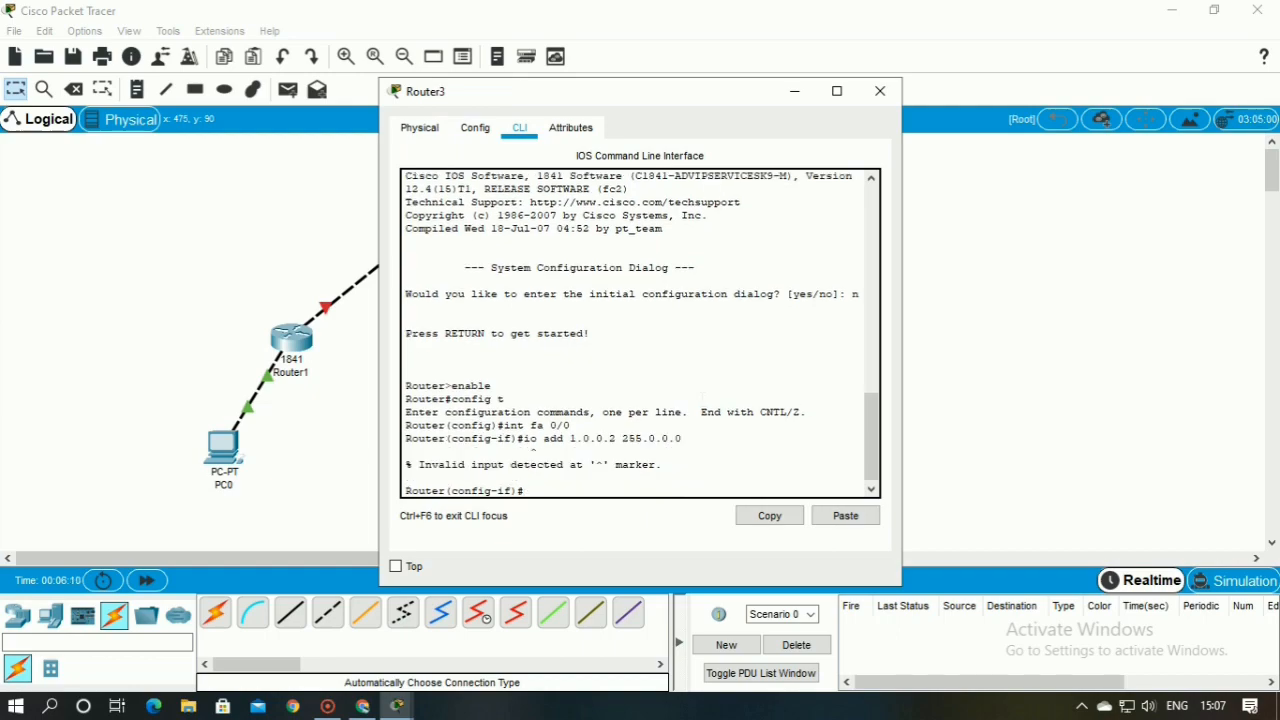
Recall the mistyped address command, correct it to ip add 1.0.0.2 255.0.0.0, and run it on Router3's interface fa 0/0
key(Return)
key(Up)
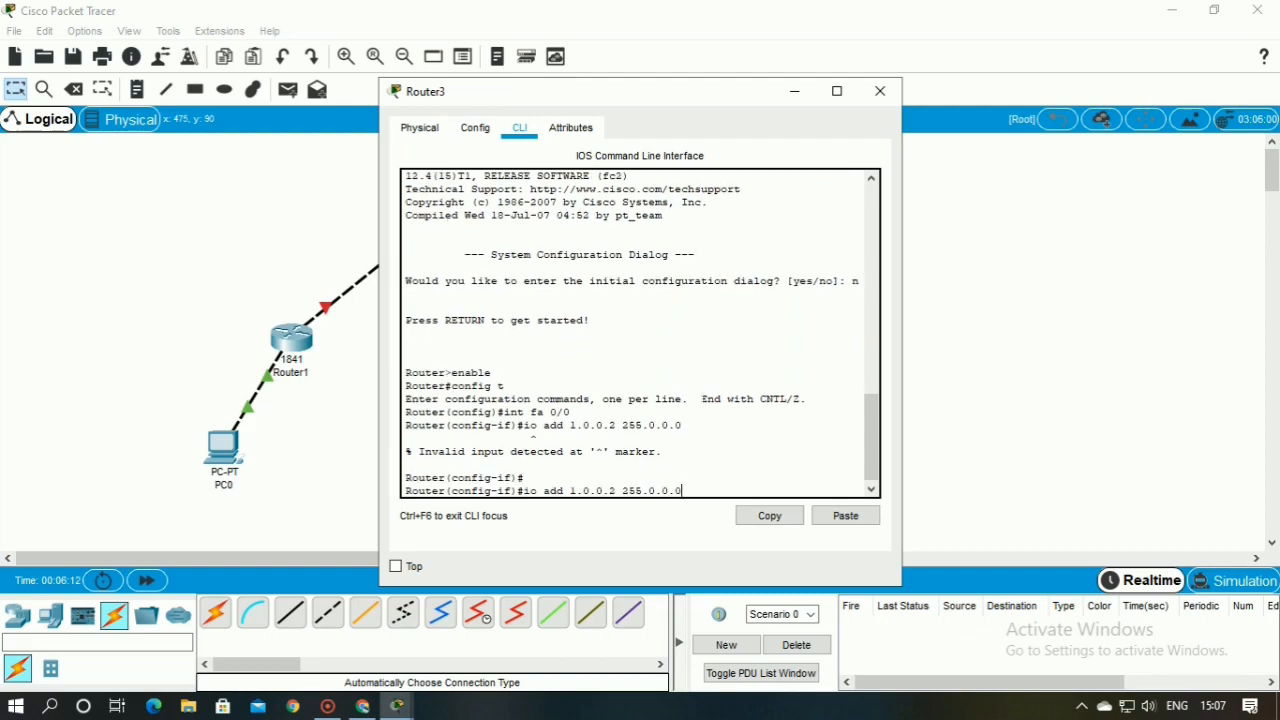
key(Left)
key(Left)
key(Left)
key(Left)
key(Left)
key(Left)
key(Left)
key(Left)
key(Left)
key(Left)
key(Left)
key(Left)
key(Left)
key(Left)
key(Left)
key(Left)
key(Left)
key(Left)
key(Left)
key(Left)
key(Left)
key(Left)
key(Left)
text(p)
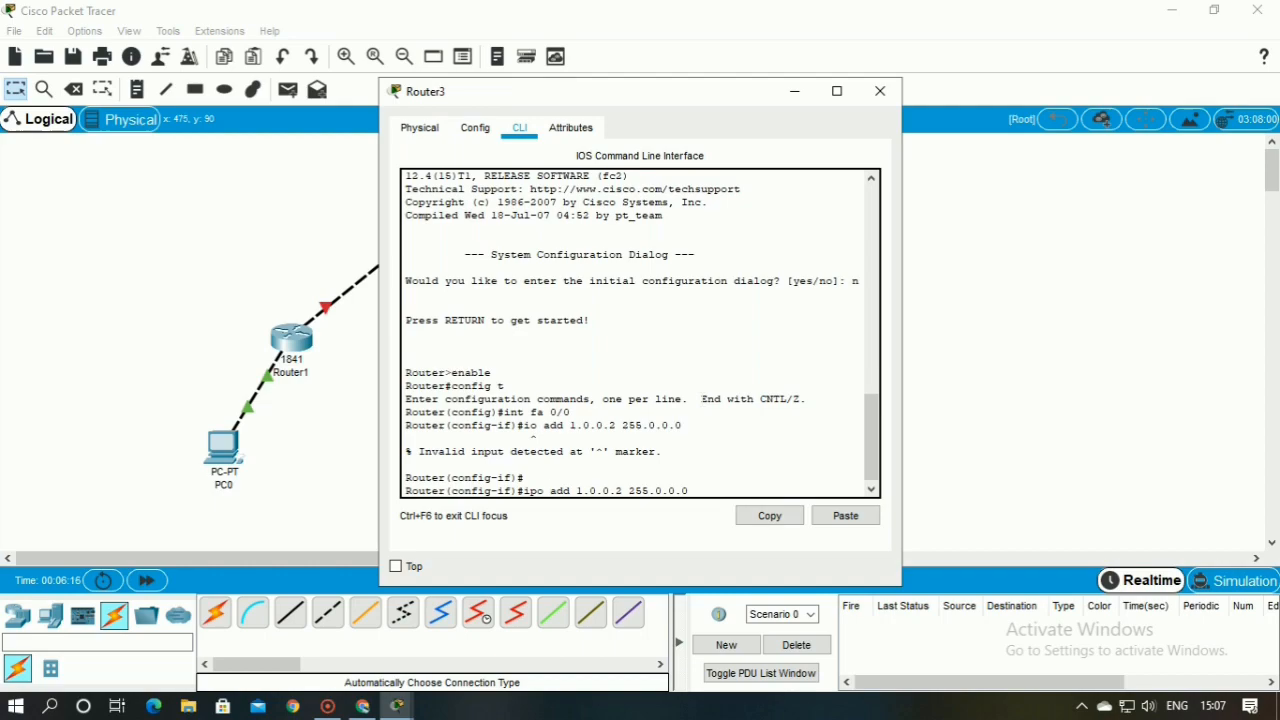
key(BackSpace)
key(Right)
key(Right)
key(Right)
key(Right)
key(Right)
key(Right)
key(Right)
key(Right)
key(Right)
key(Right)
key(Right)
key(Right)
key(Right)
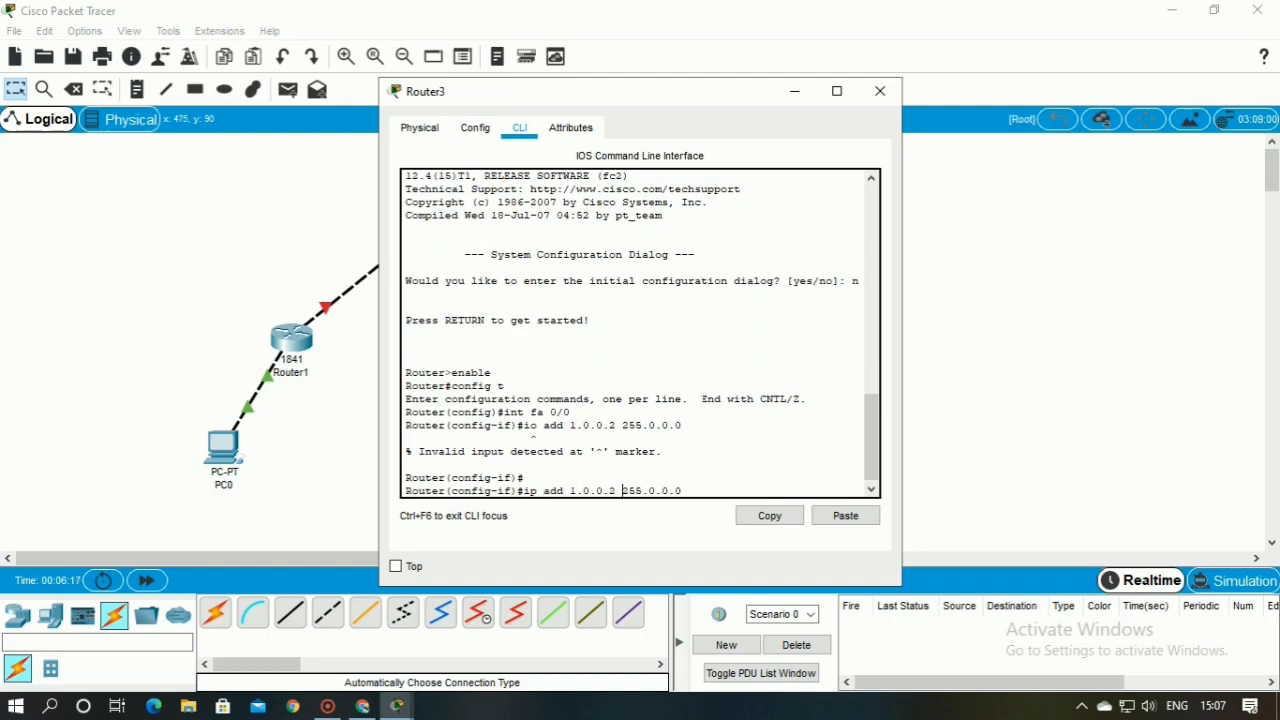
key(Right)
key(Right)
key(Right)
key(Right)
key(Right)
key(Right)
key(Right)
key(Right)
key(Right)
key(Return)
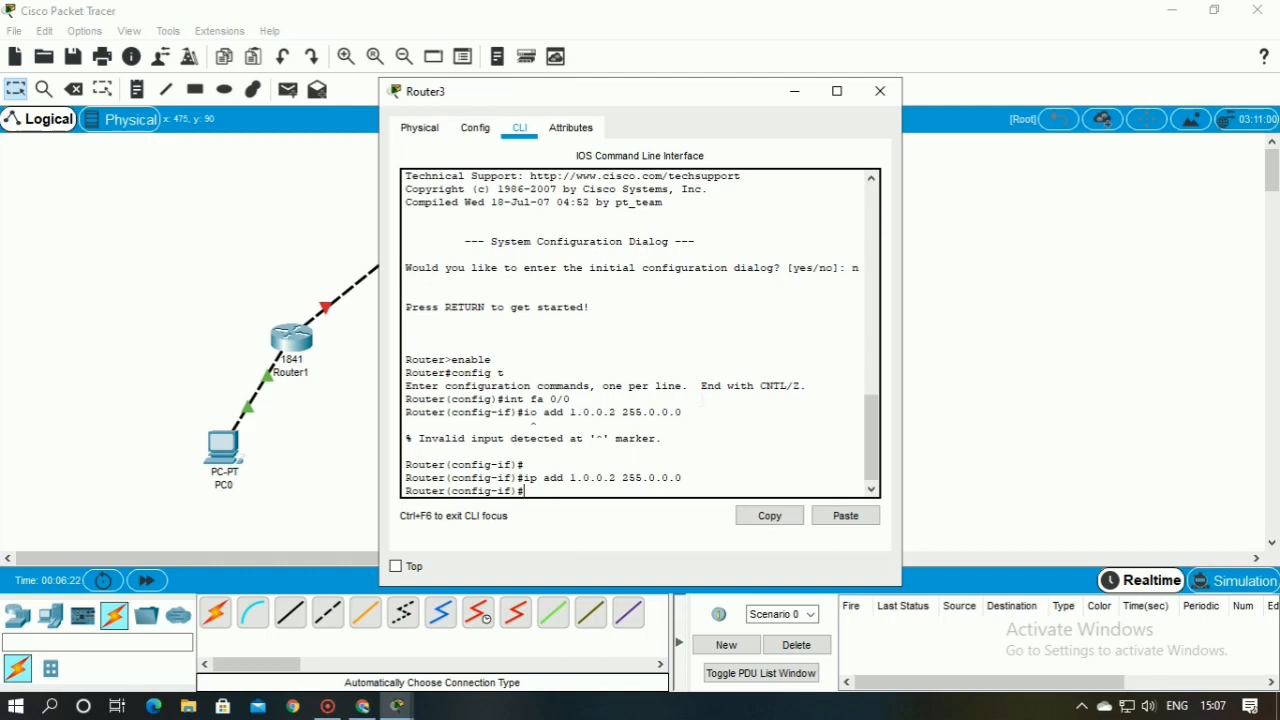
Enable Router3's interface fa 0/0 with no shut and exit to global configuration mode
text(no shut)
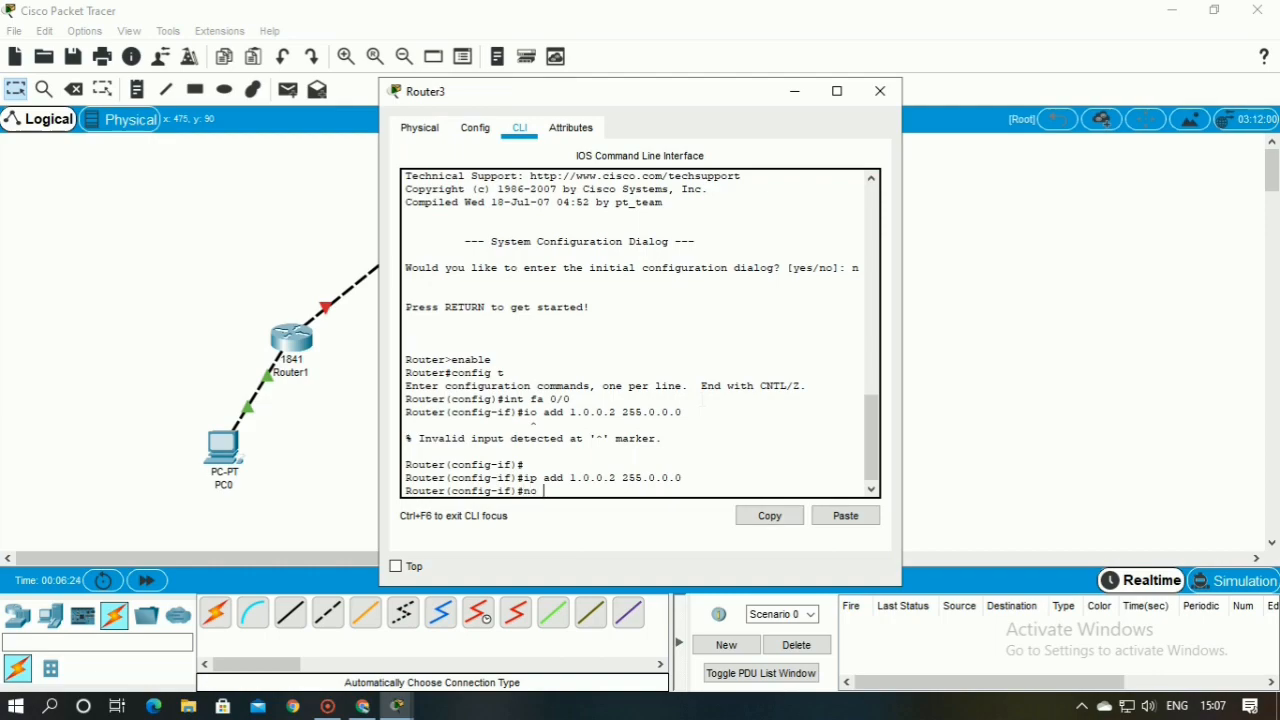
key(Return)
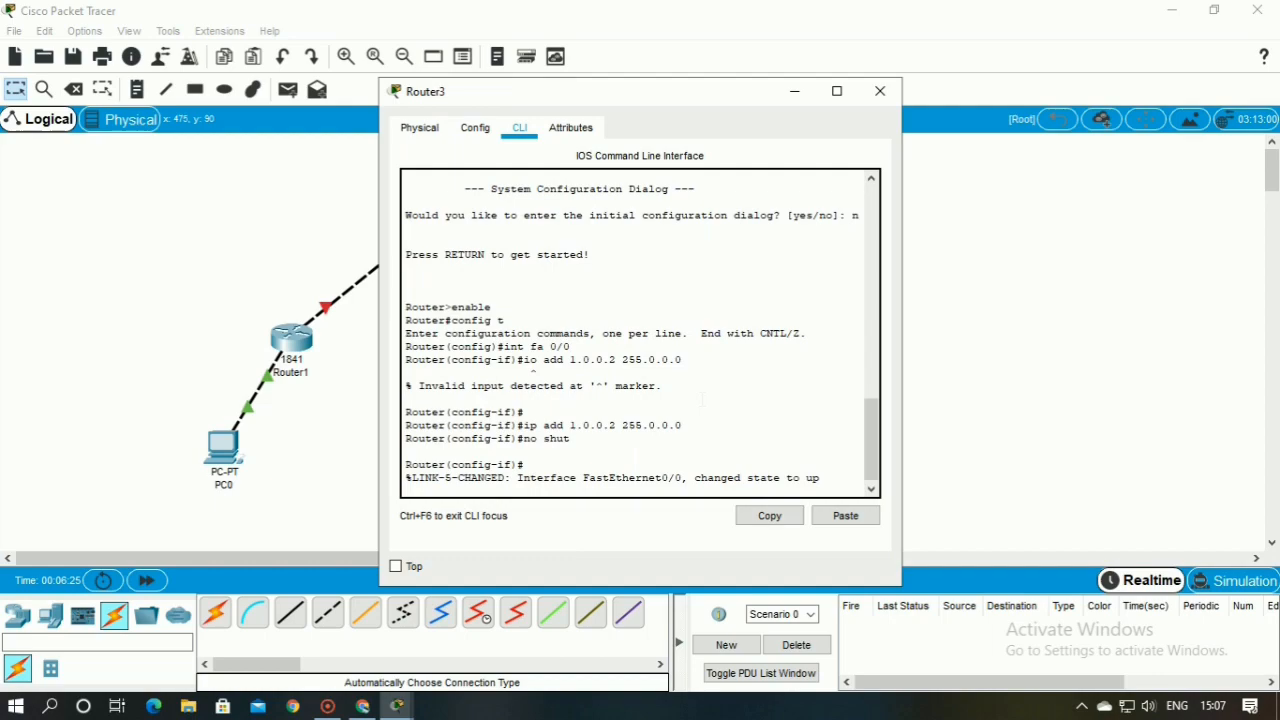
key(Return)
text(exit)
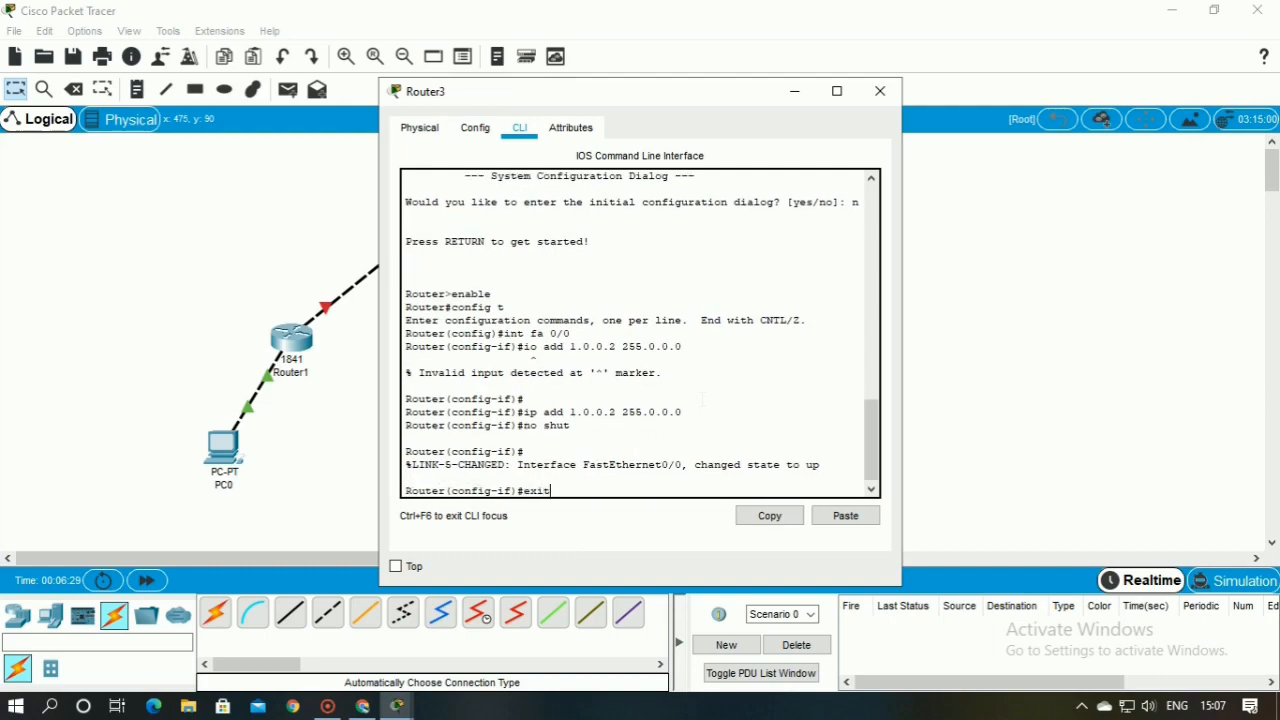
key(Return)
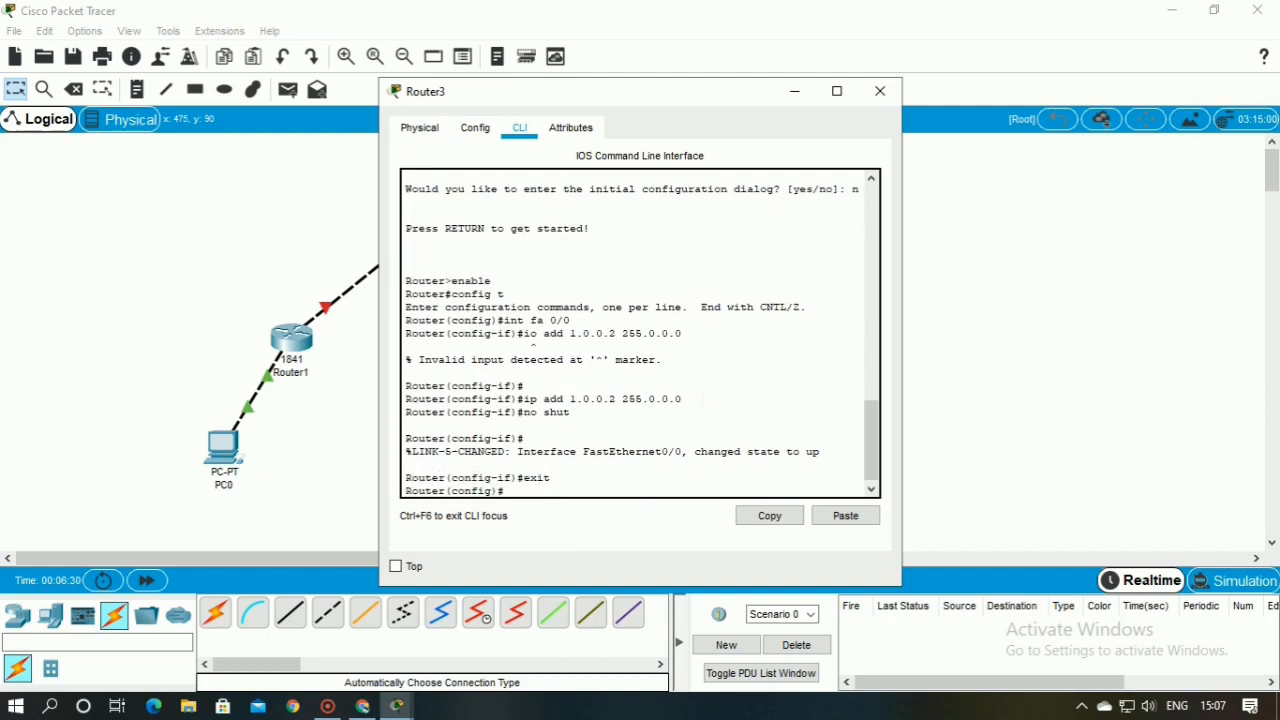
Assign IP address 2.0.0.1 with mask 255.0.0.0 to Router3's interface fa0/1
text(int fa0/1)
key(Return)
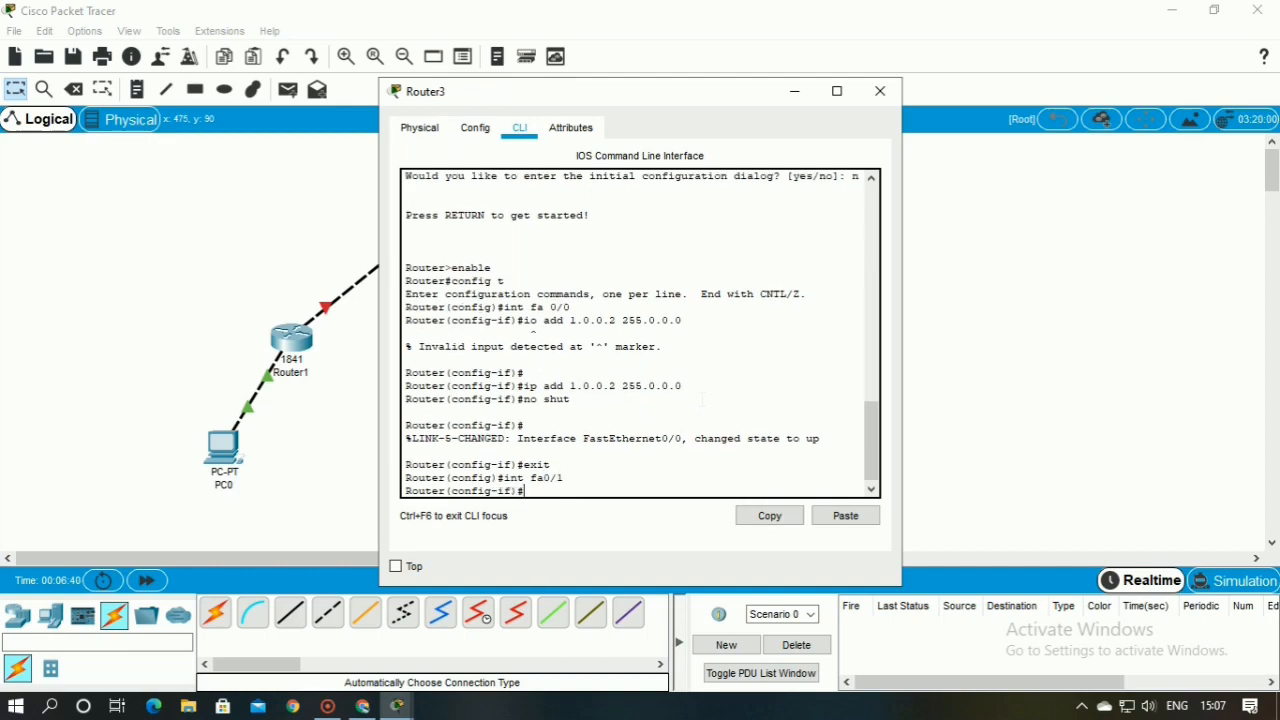
text(i)
text(p add)
text(1)
text(.0.0.1 255)
text(.255)
key(BackSpace)
key(BackSpace)
text(0.0.0)
key(Return)
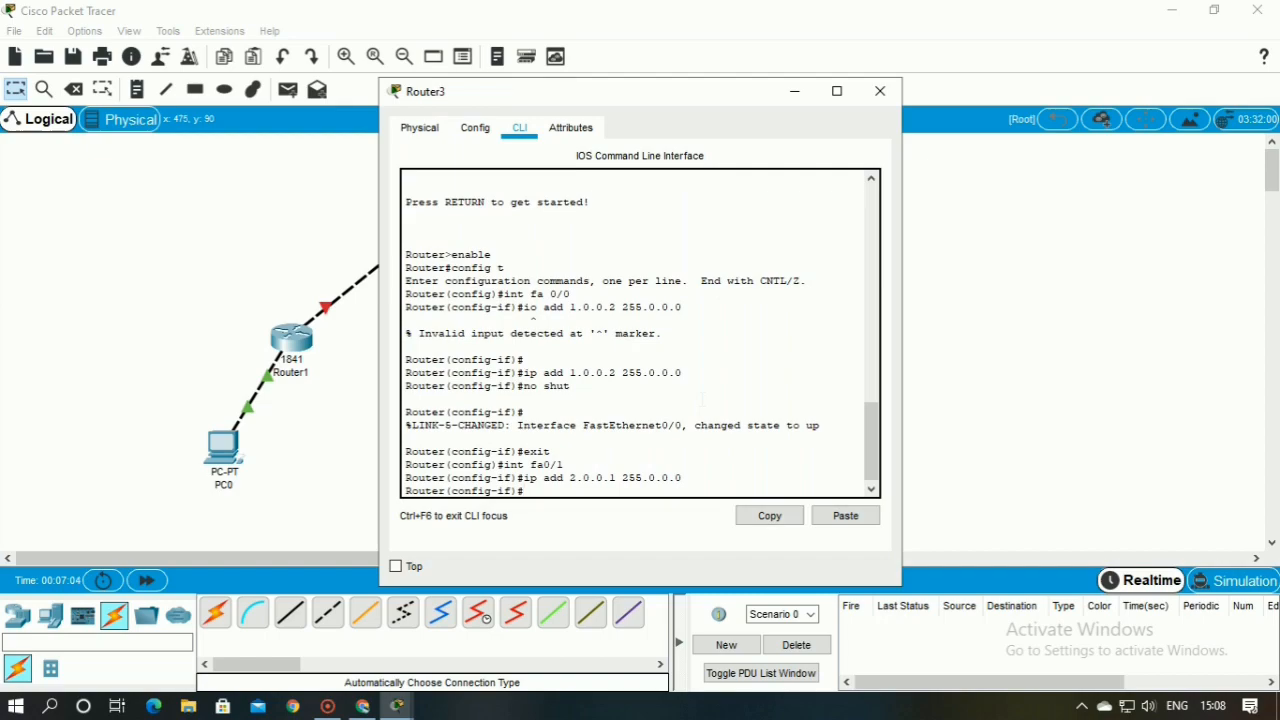
Enable Router3's interface fa0/1 with no shut, then exit the interface configuration and close Router3's window
text(no shut)
key(Return)
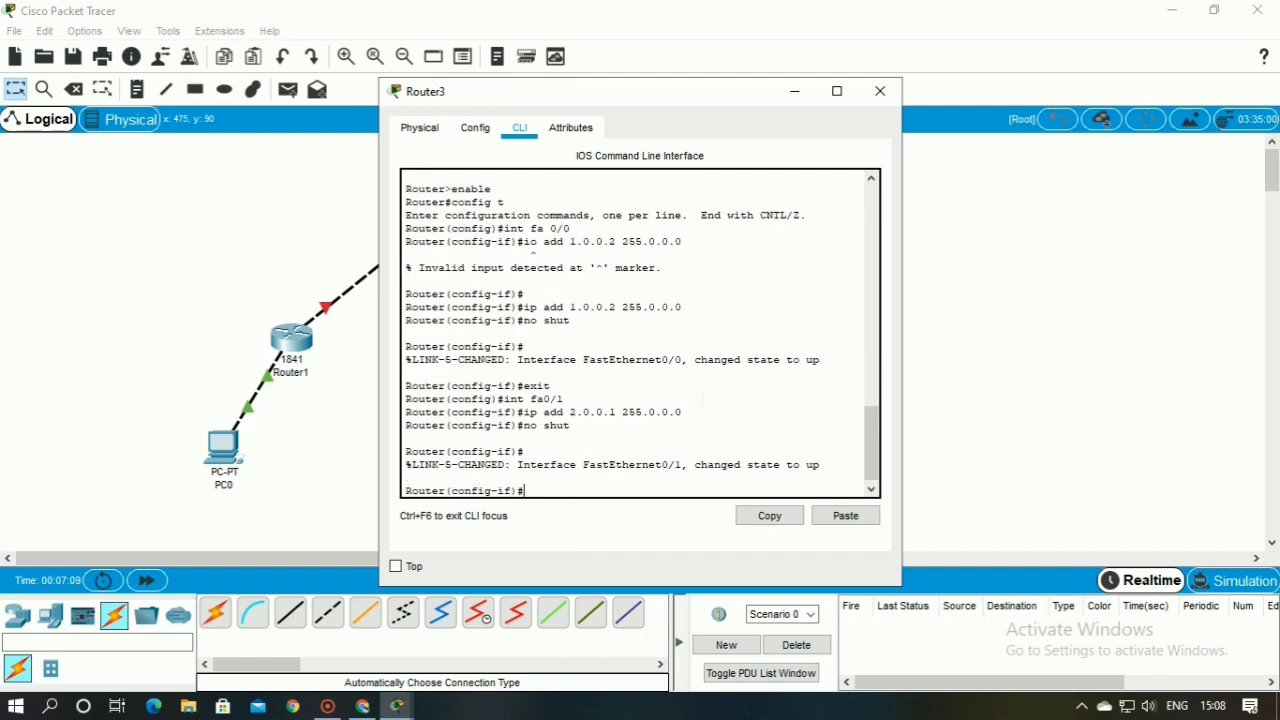
text(exit)
key(Return)
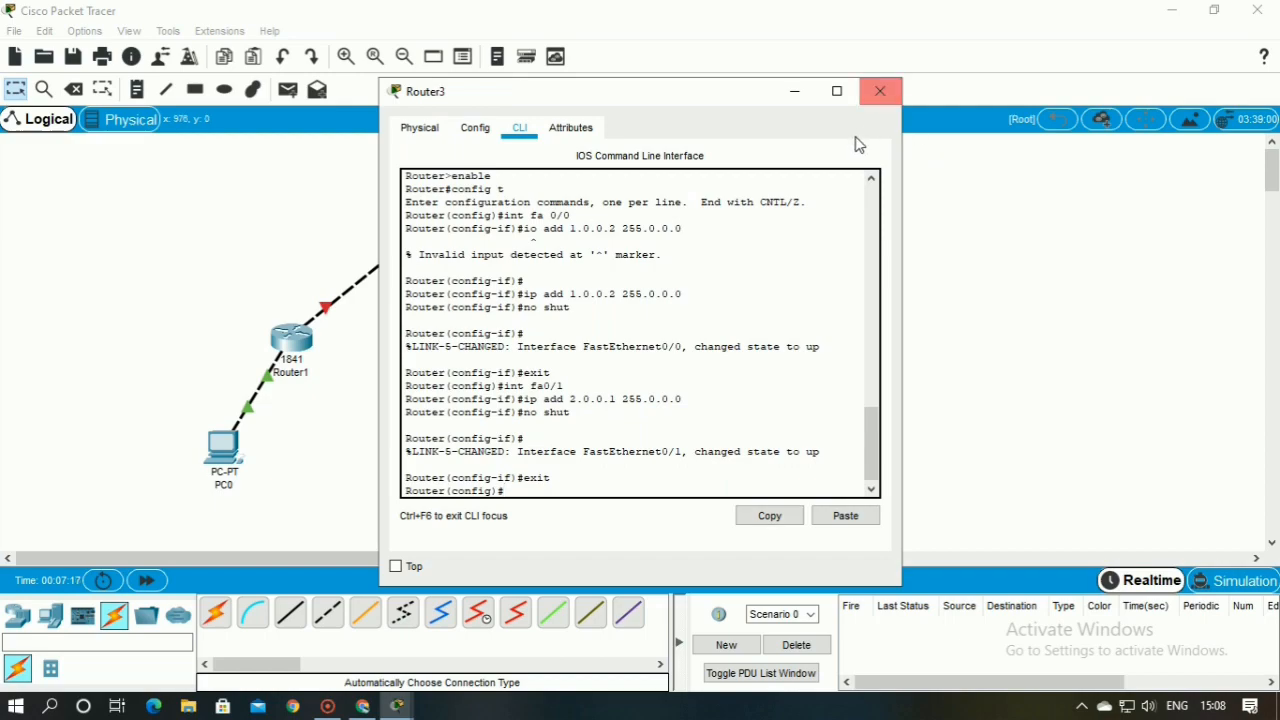
click(879, 93)
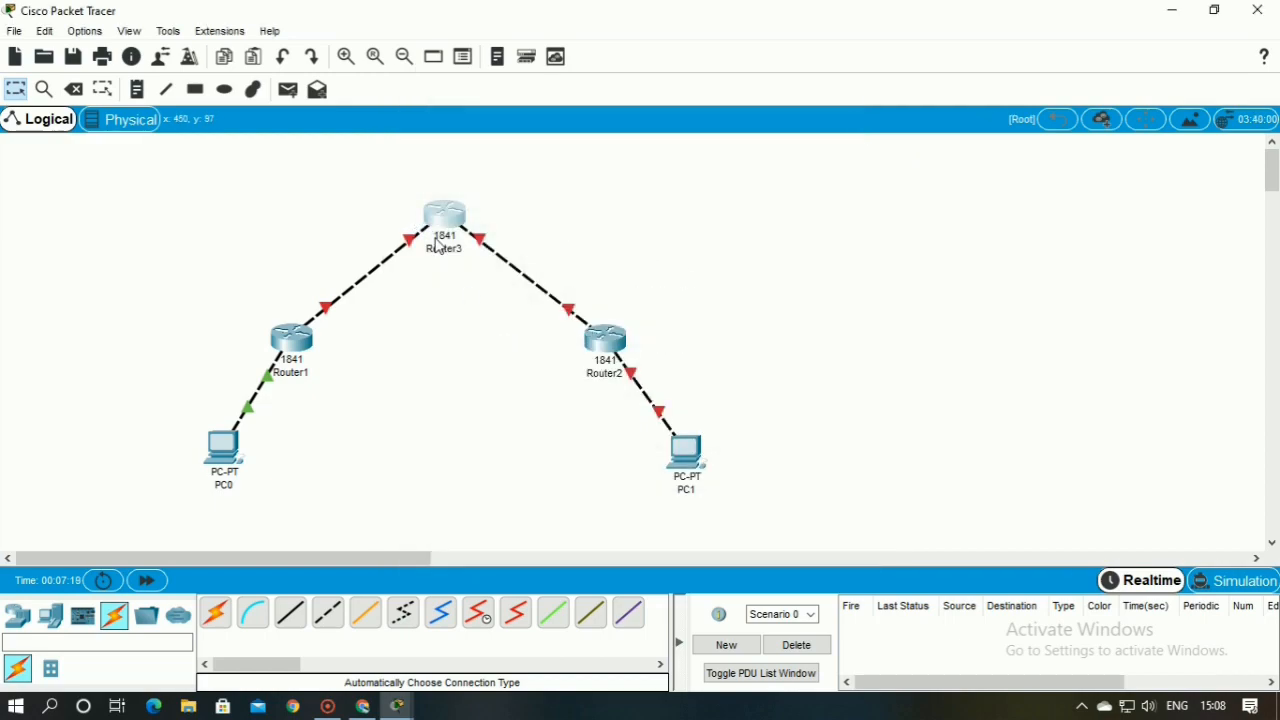
Open Router2's command line interface at the user prompt
click(611, 364)
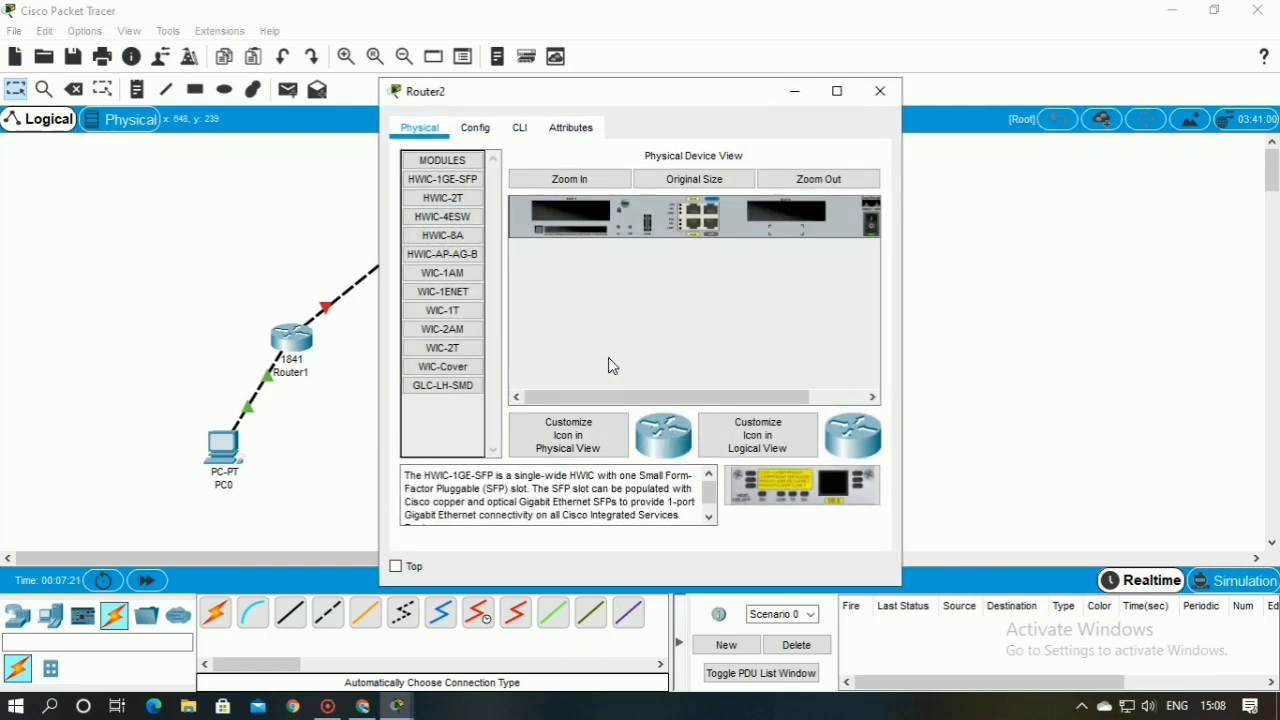
click(478, 128)
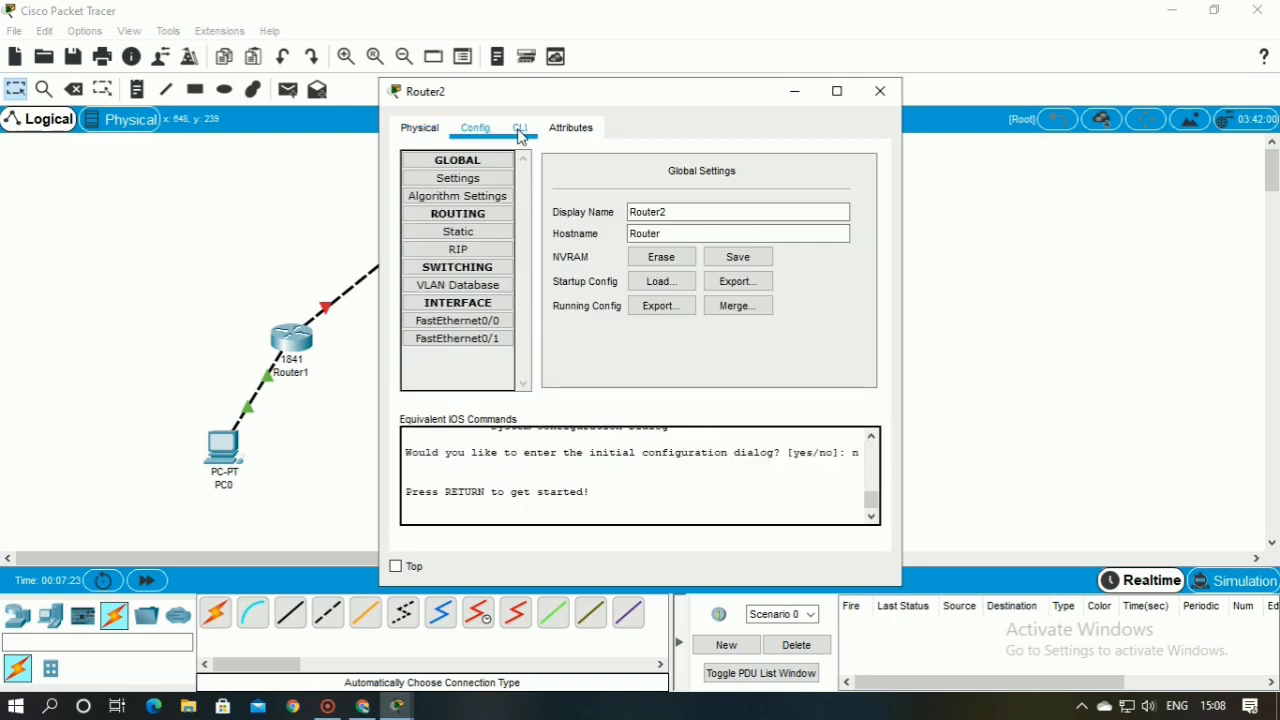
click(519, 128)
key(Return)
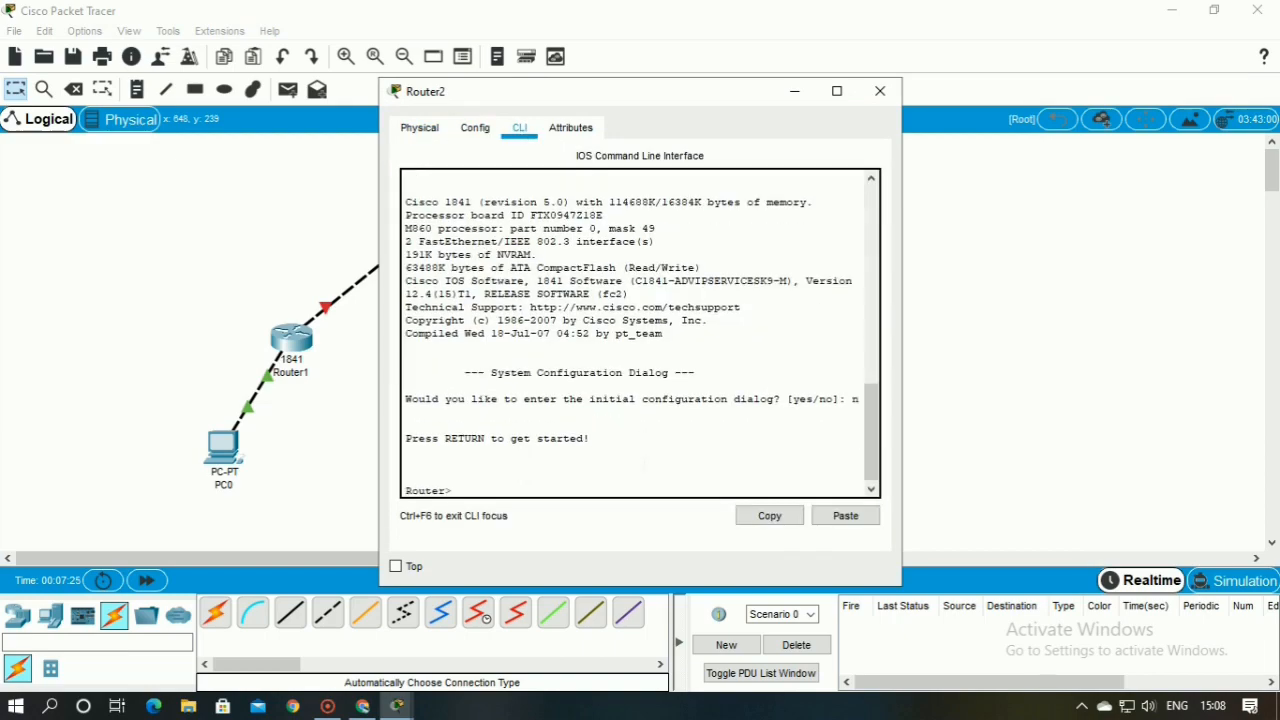
Enter privileged mode and global configuration mode on Router2 with enable and config t
text(enable)
key(Return)
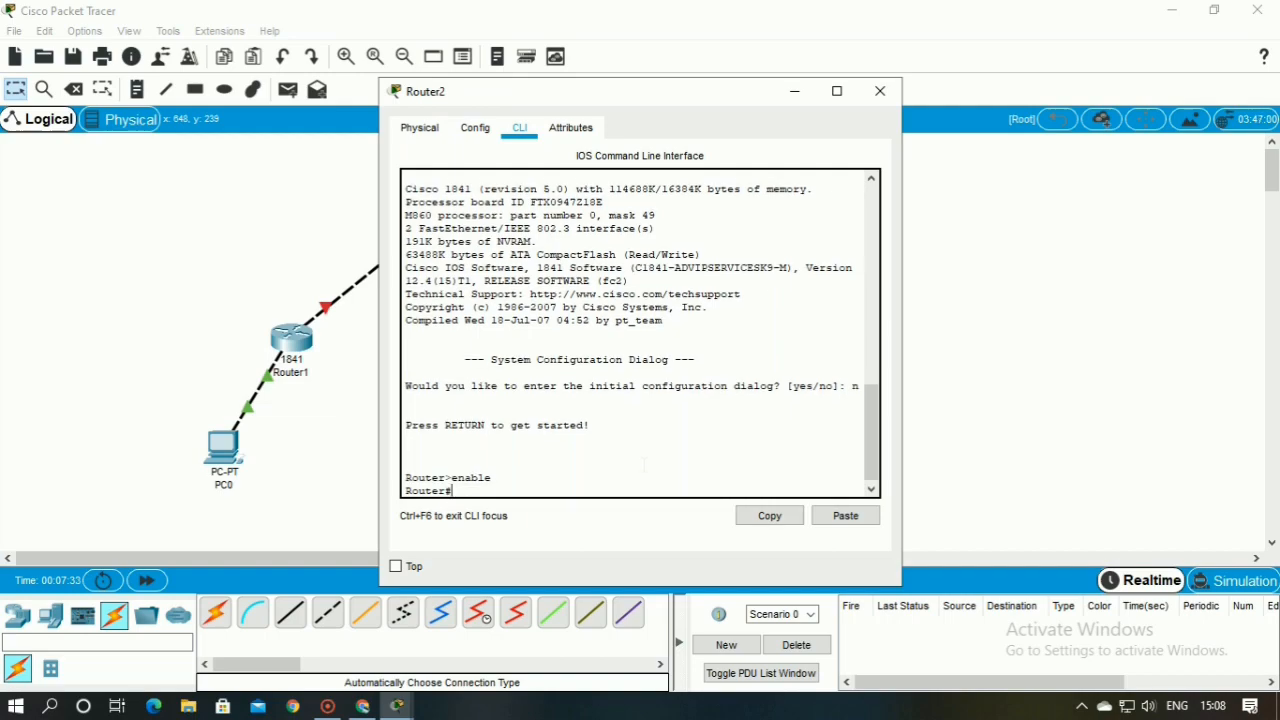
text(config t)
key(Return)
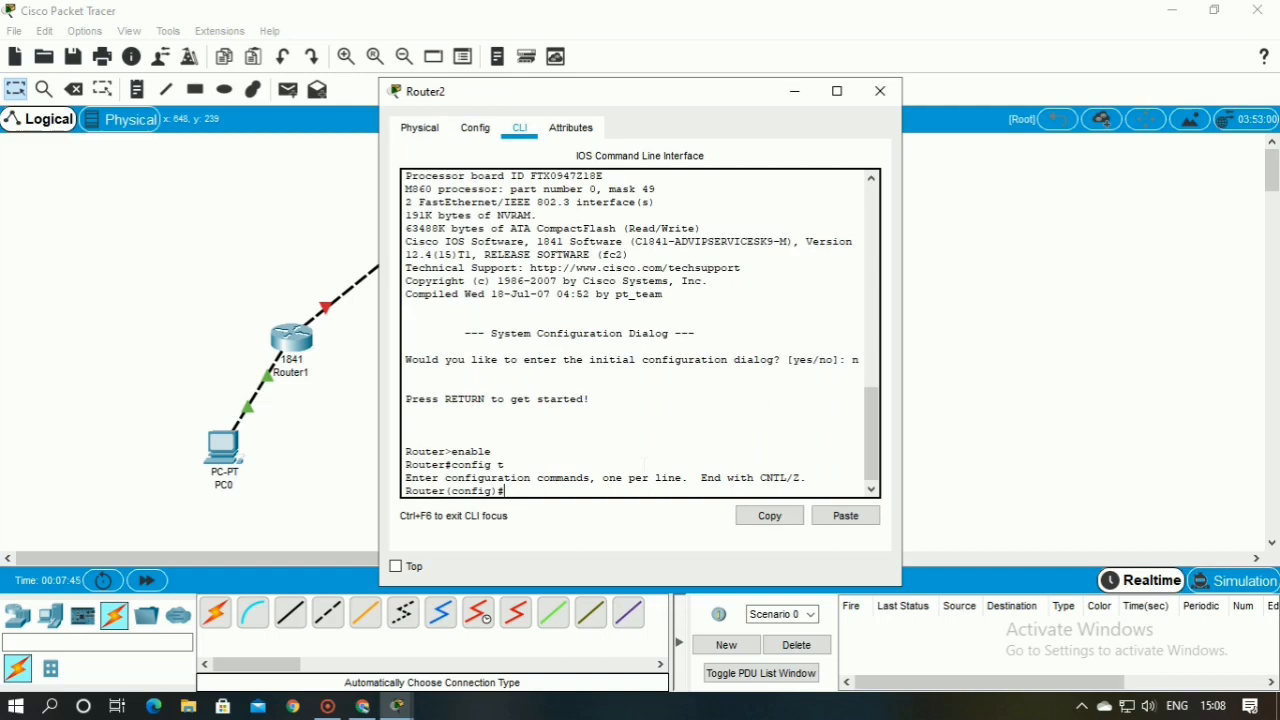
Set Router2's hostname to r3 with the host command
text(host r3)
key(Return)
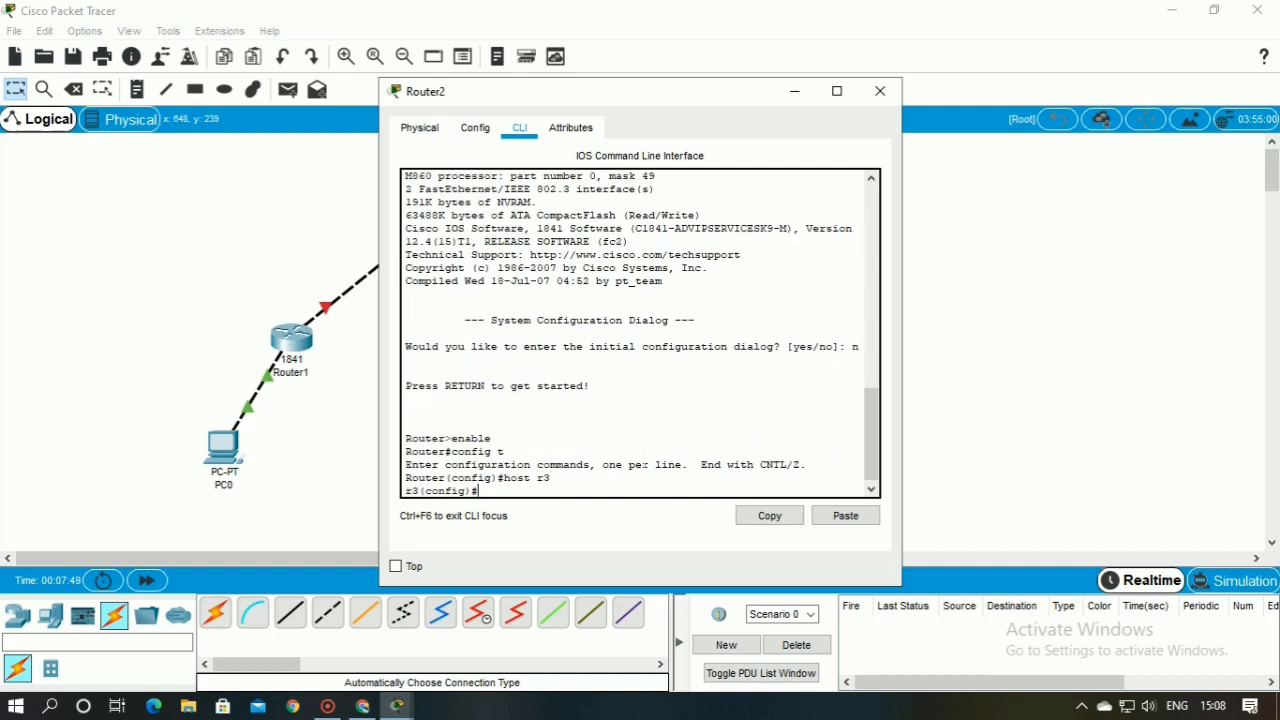
Assign IP address 2.0.0.2 with mask 255.0.0.0 to Router2's interface fa0/0
text(int)
text(g)
key(BackSpace)
text(fa0/0)
key(Return)
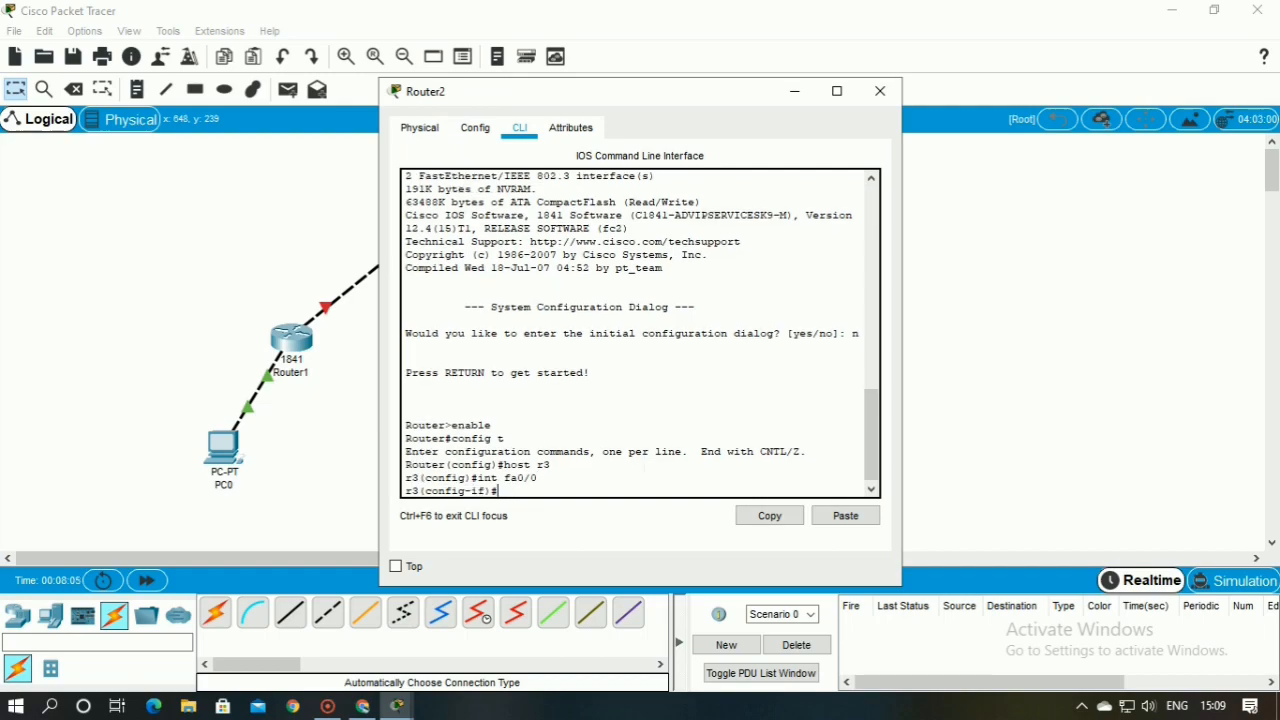
text(ip add  2.0.0.2 255.0)
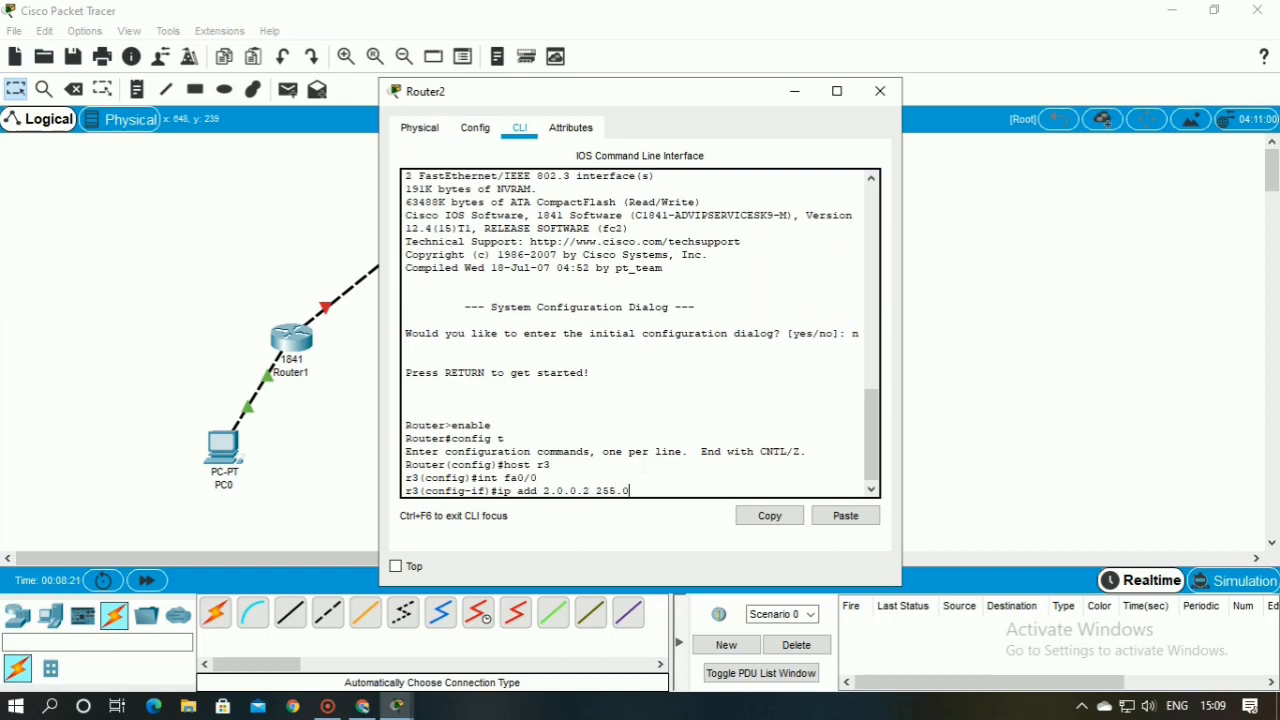
text(.0.0)
key(Return)
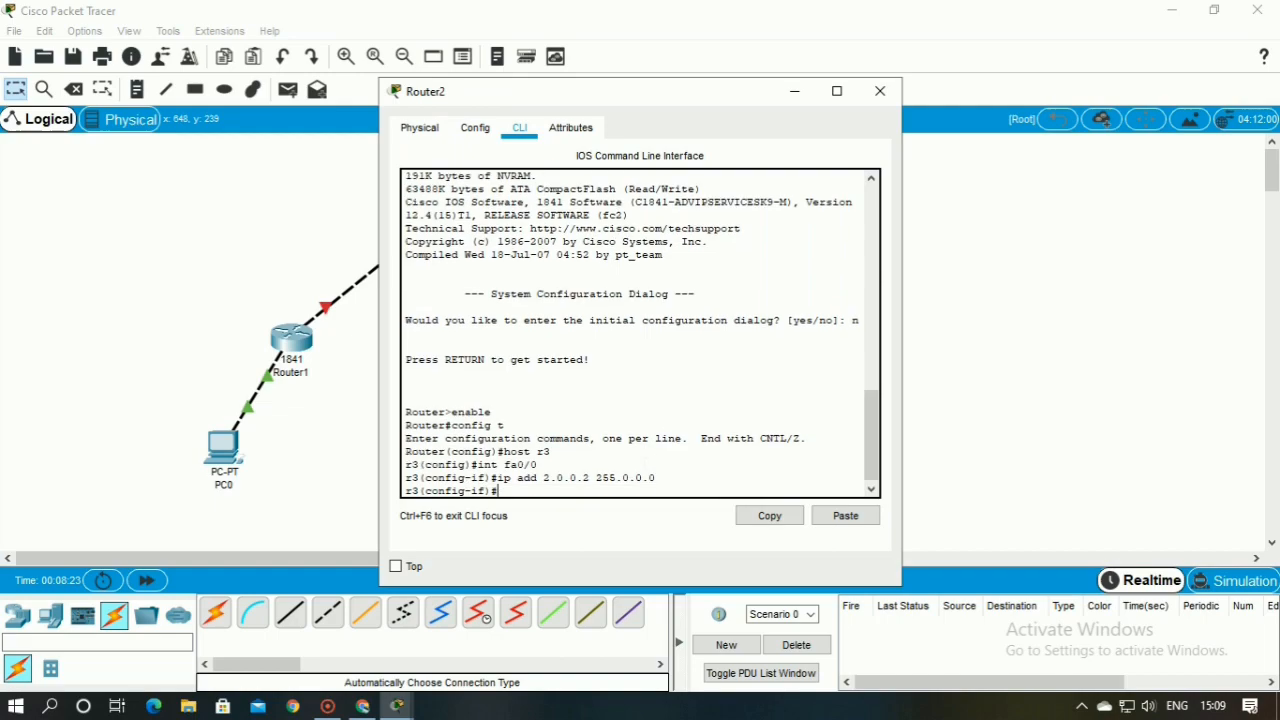
Enable Router2's interface fa0/0 with no shut and exit to global configuration mode
text(no shut)
key(Return)
key(Return)
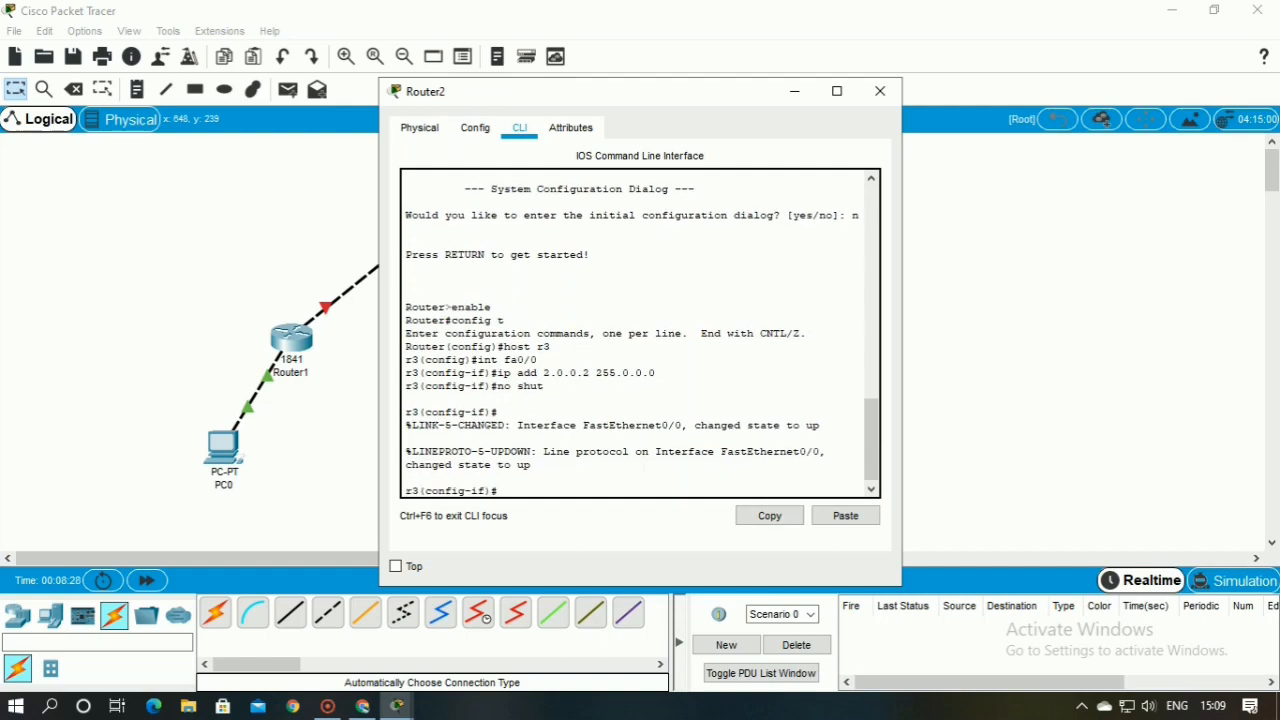
text(exit)
key(Return)
Assign IP address 192.168.2.1 with mask 255.255.255.0 to Router2's interface fa0/1
text(in)
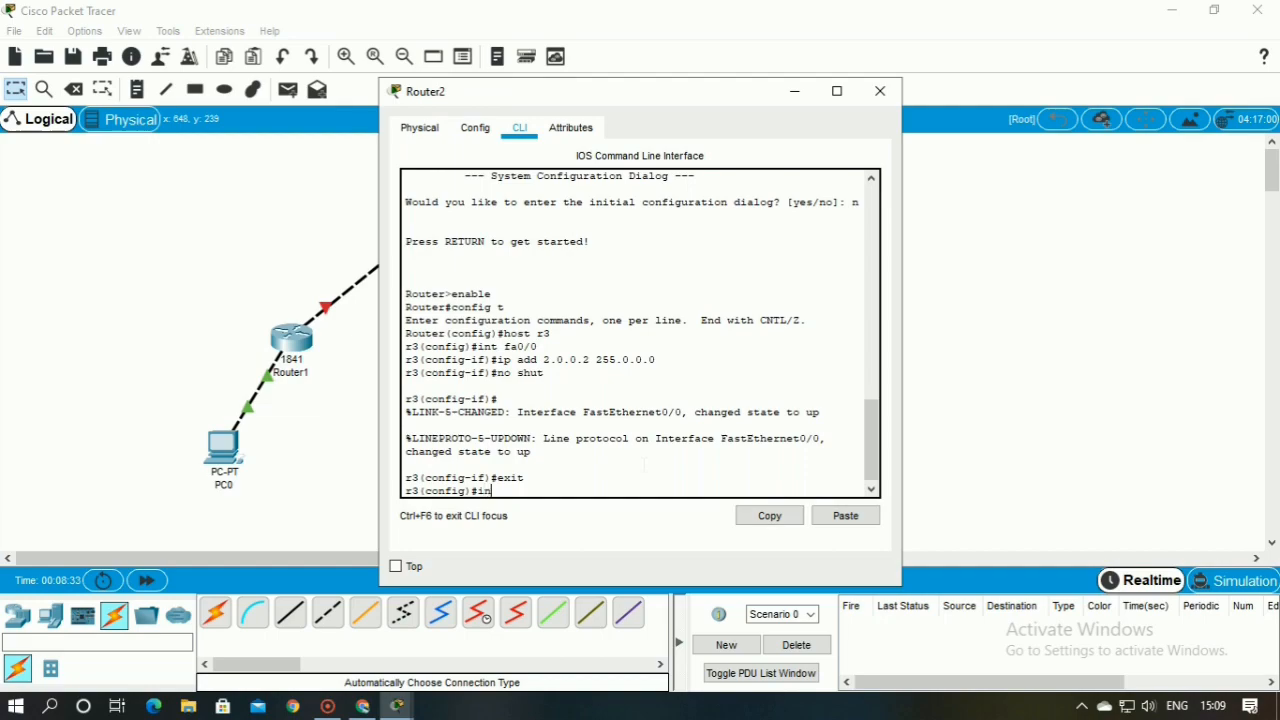
text(t fa)
key(BackSpace)
text(0/1)
key(Return)
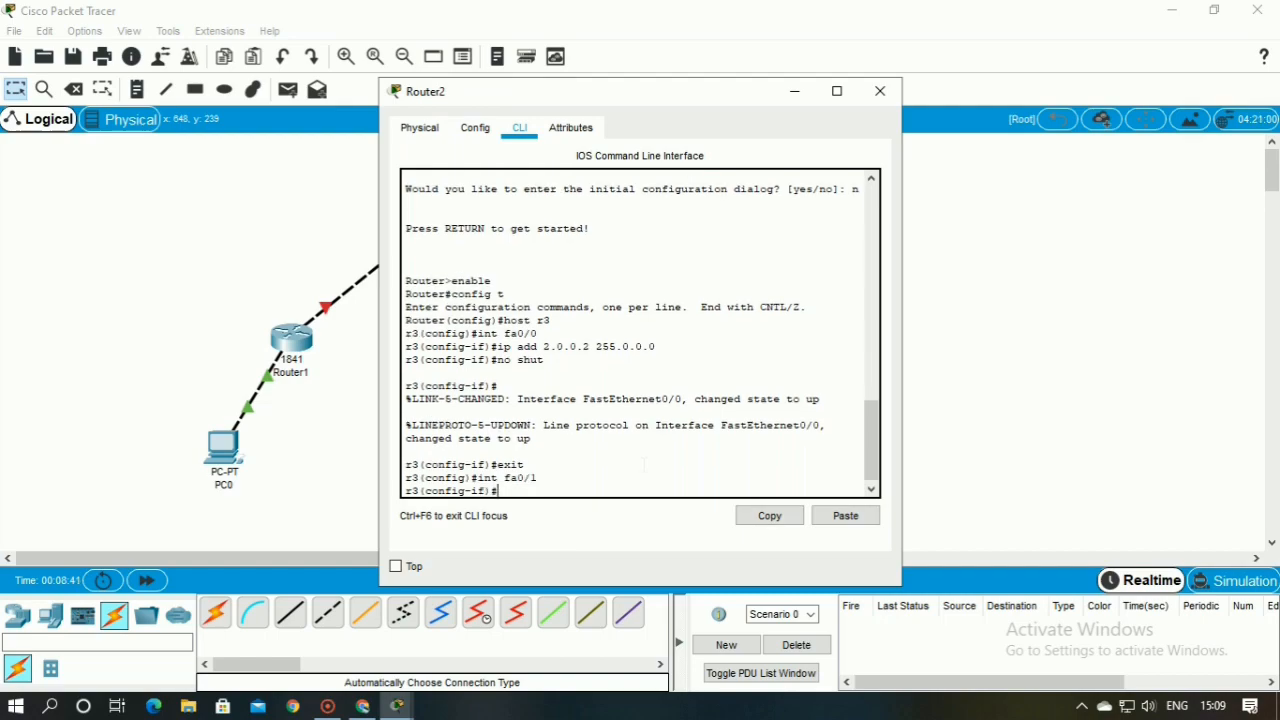
text(ip add 192.168.2.1 255.255.2)
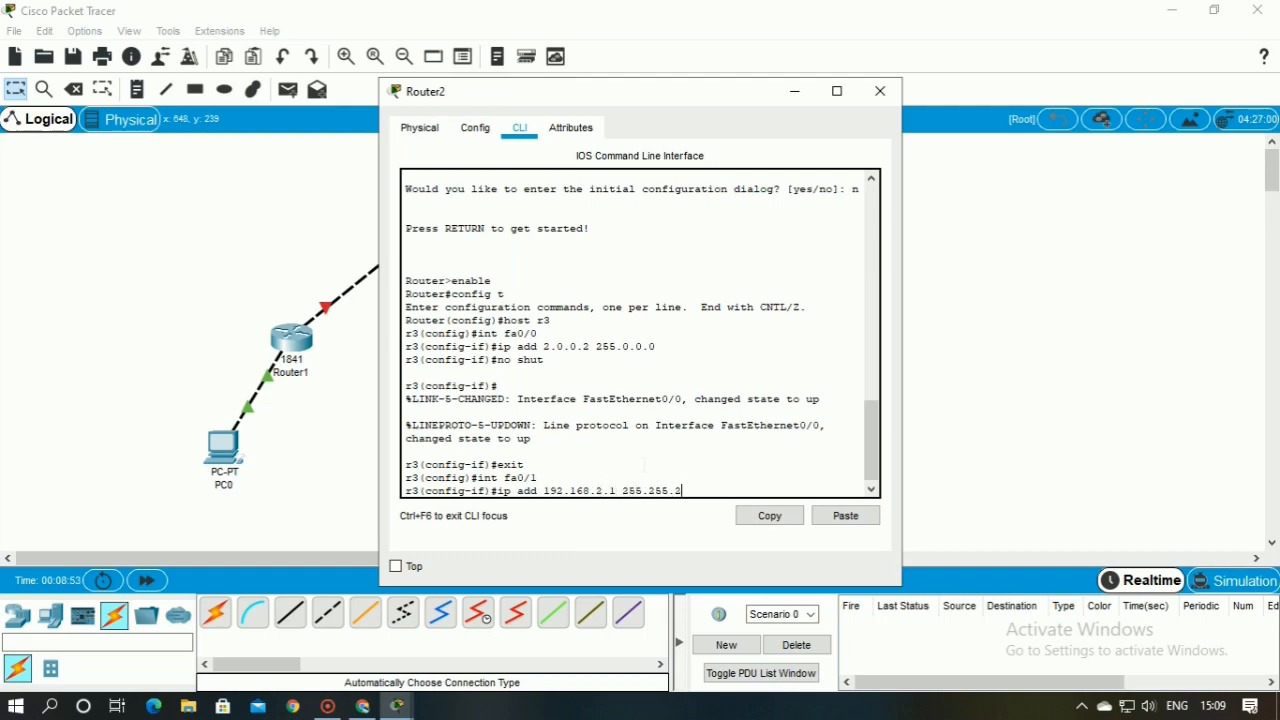
text(55.0)
key(Return)
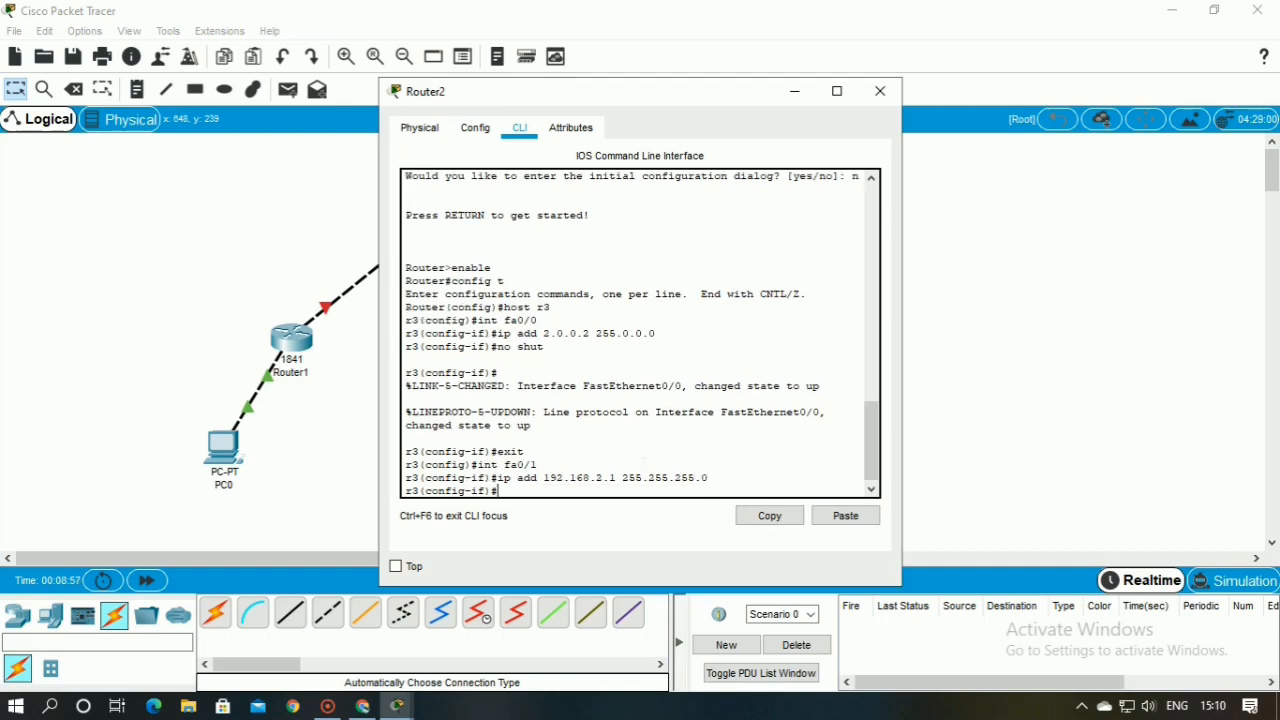
Enable Router2's interface fa0/1 with no shut, exit to global configuration mode and close the router's window
text(no shut)
key(Return)
key(Return)
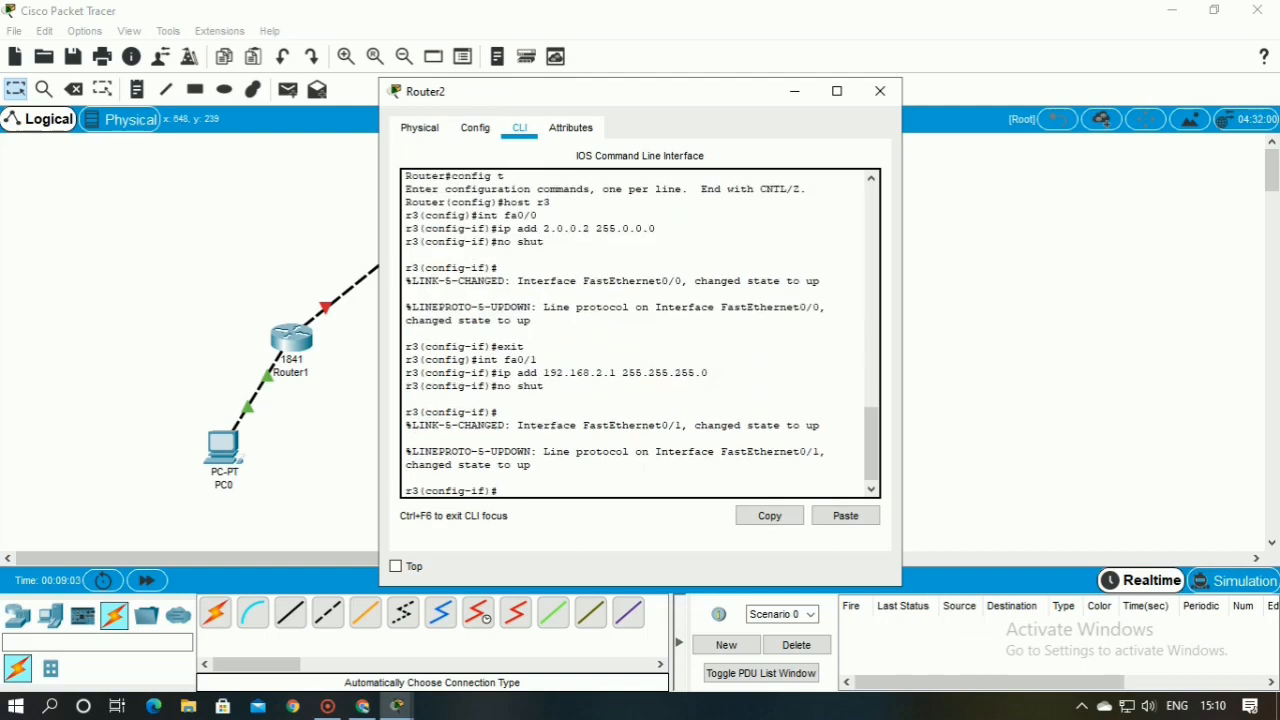
text(exit)
key(Return)
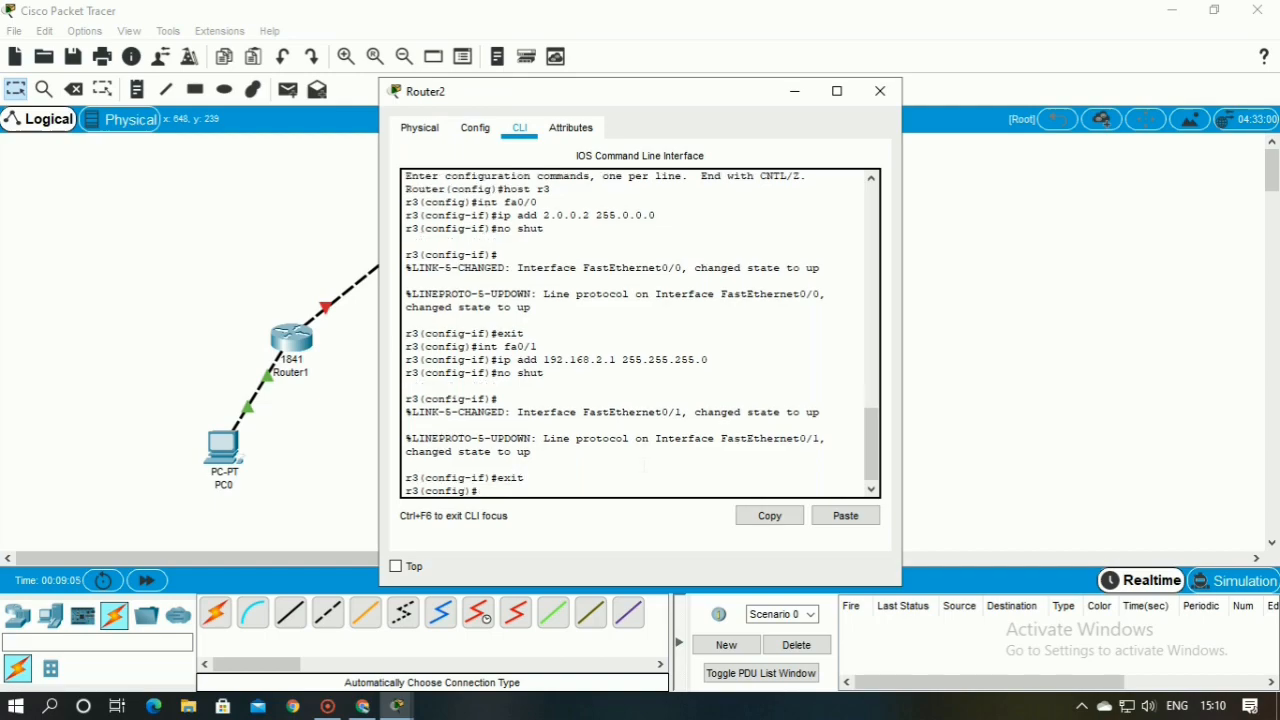
click(880, 91)
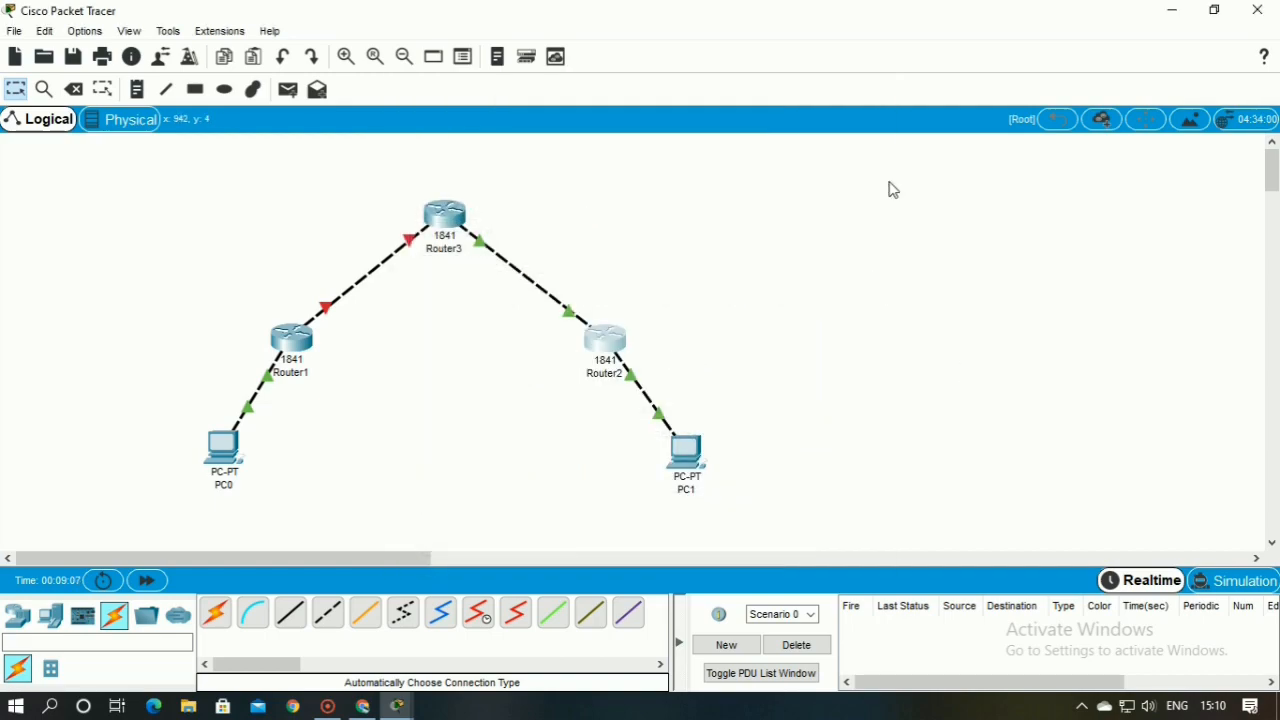
Check the port status and IP configuration of Router1's FastEthernet0/0 and FastEthernet0/1 interfaces
click(296, 342)
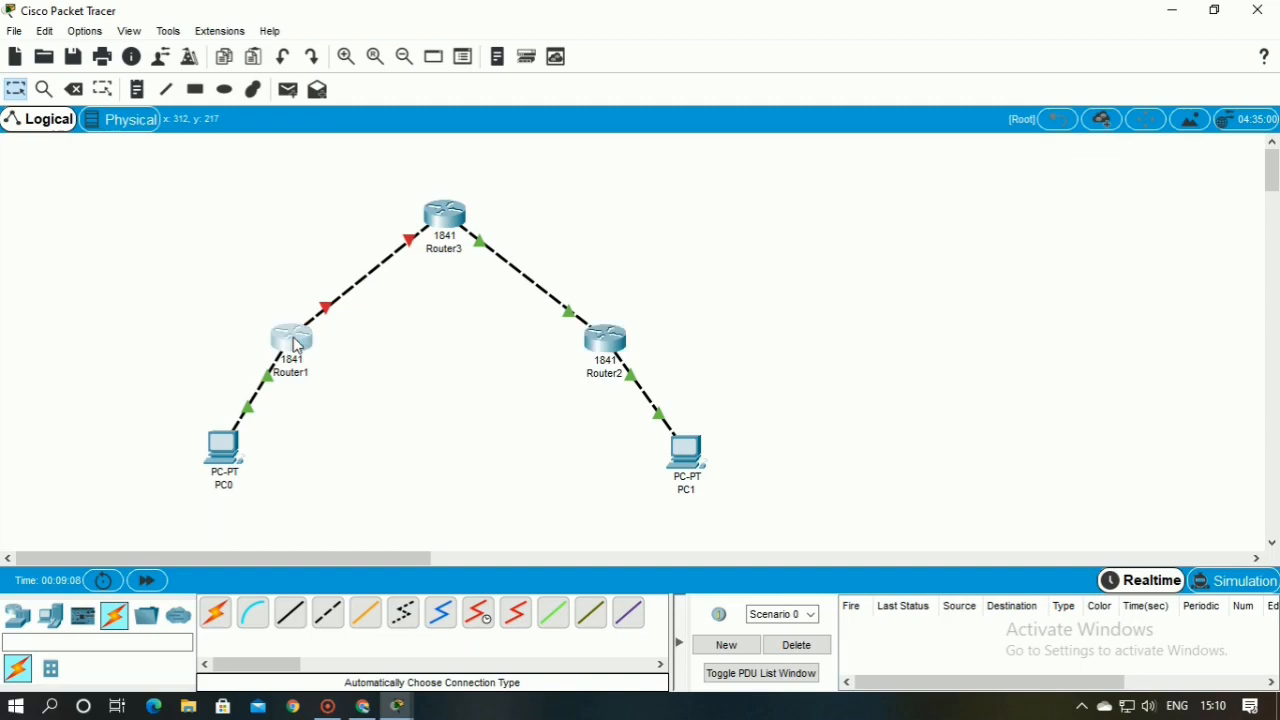
click(477, 129)
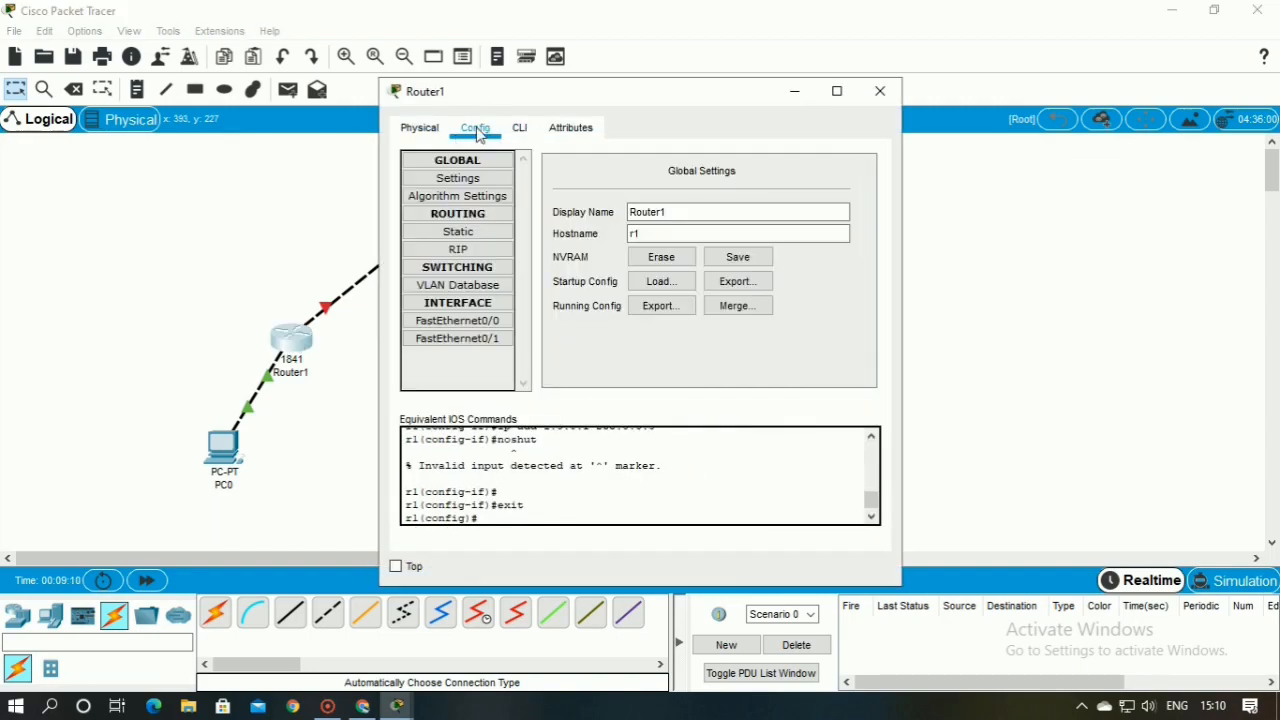
click(430, 129)
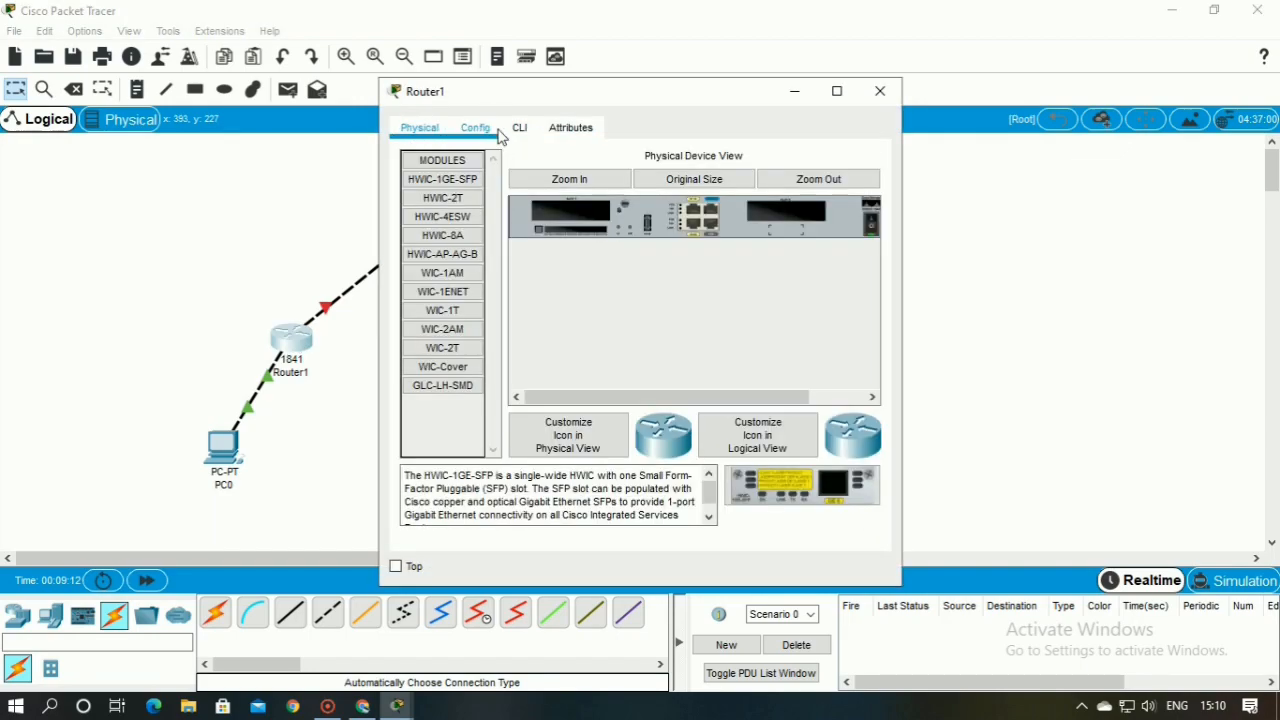
click(520, 129)
click(476, 128)
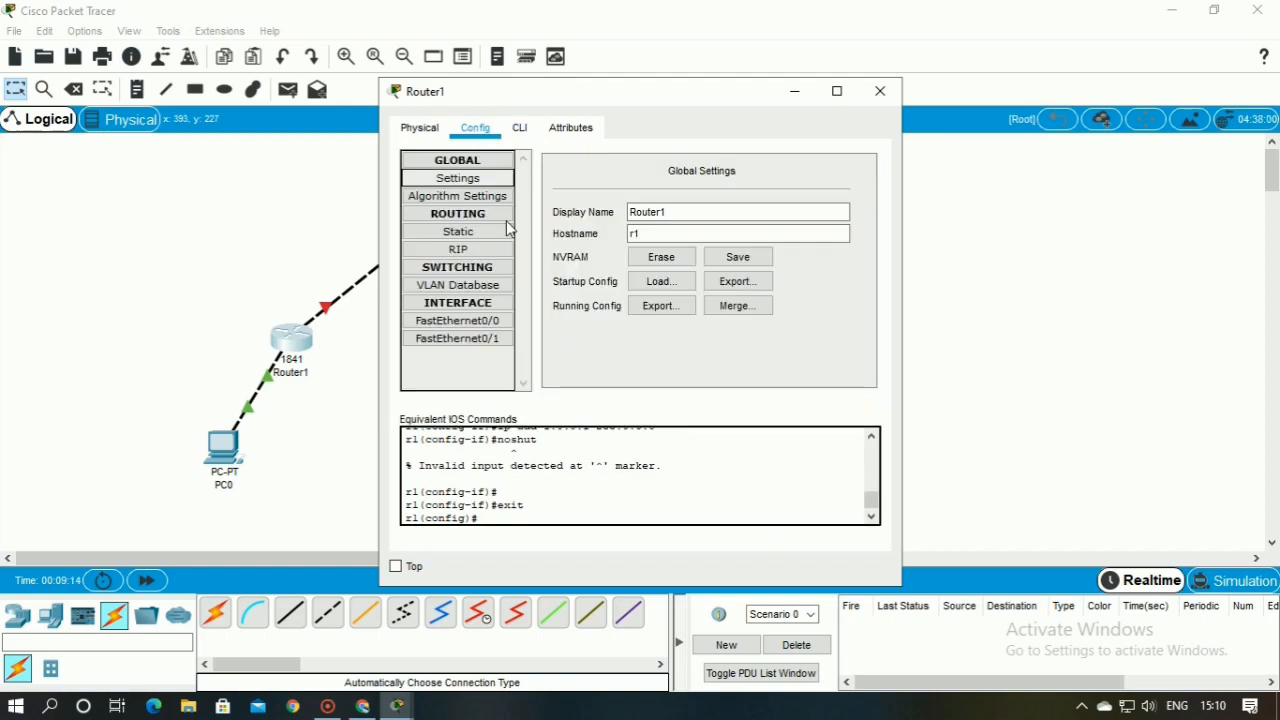
click(508, 321)
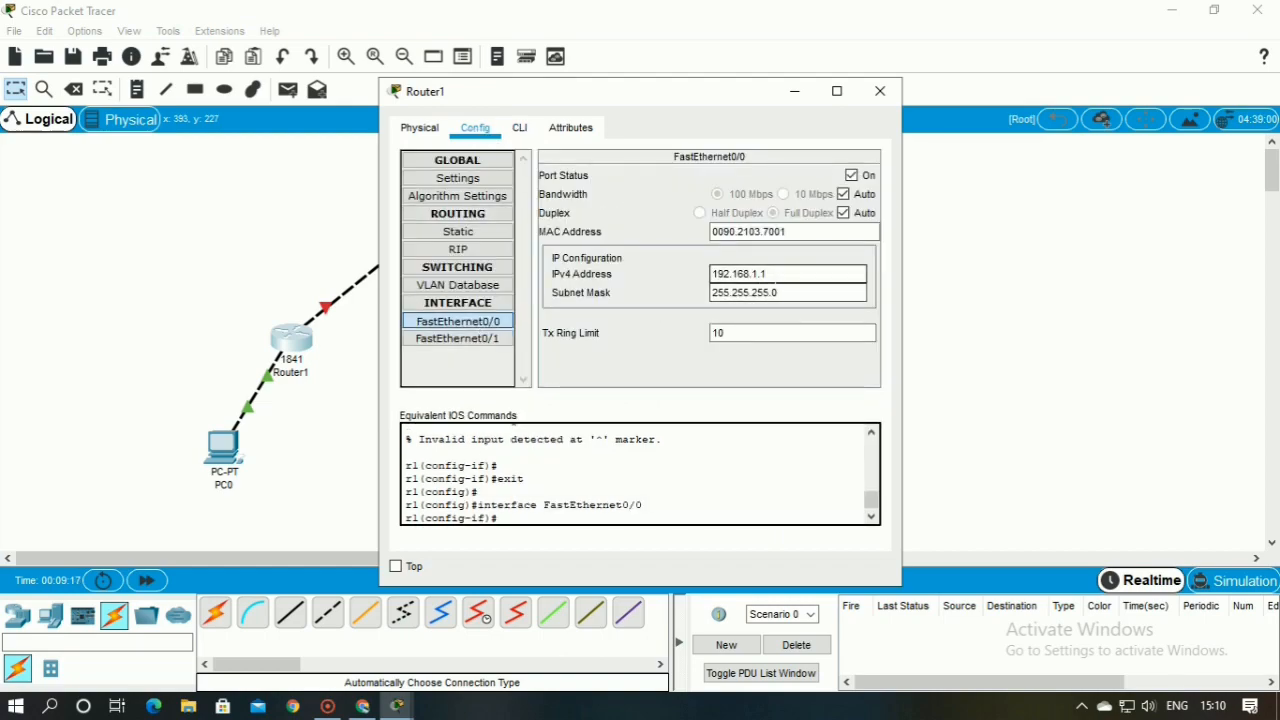
click(450, 338)
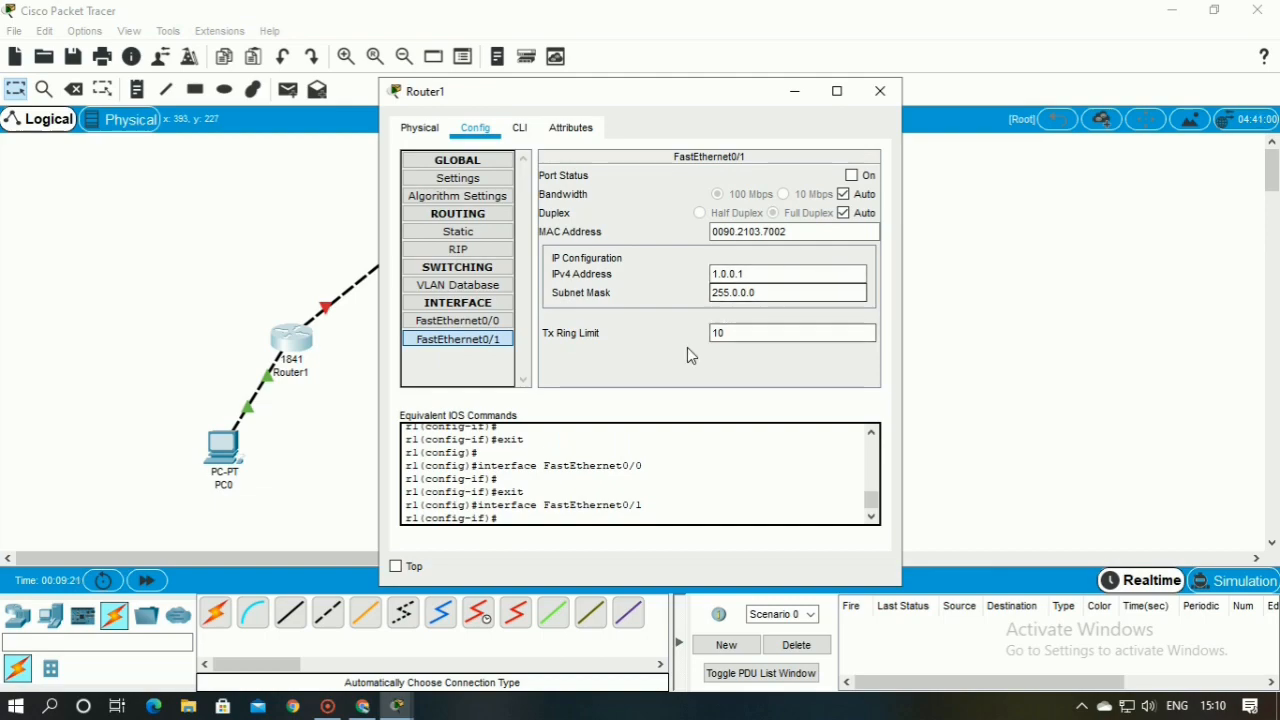
click(876, 95)
Set Router3's hostname to r2 with the host command
click(448, 220)
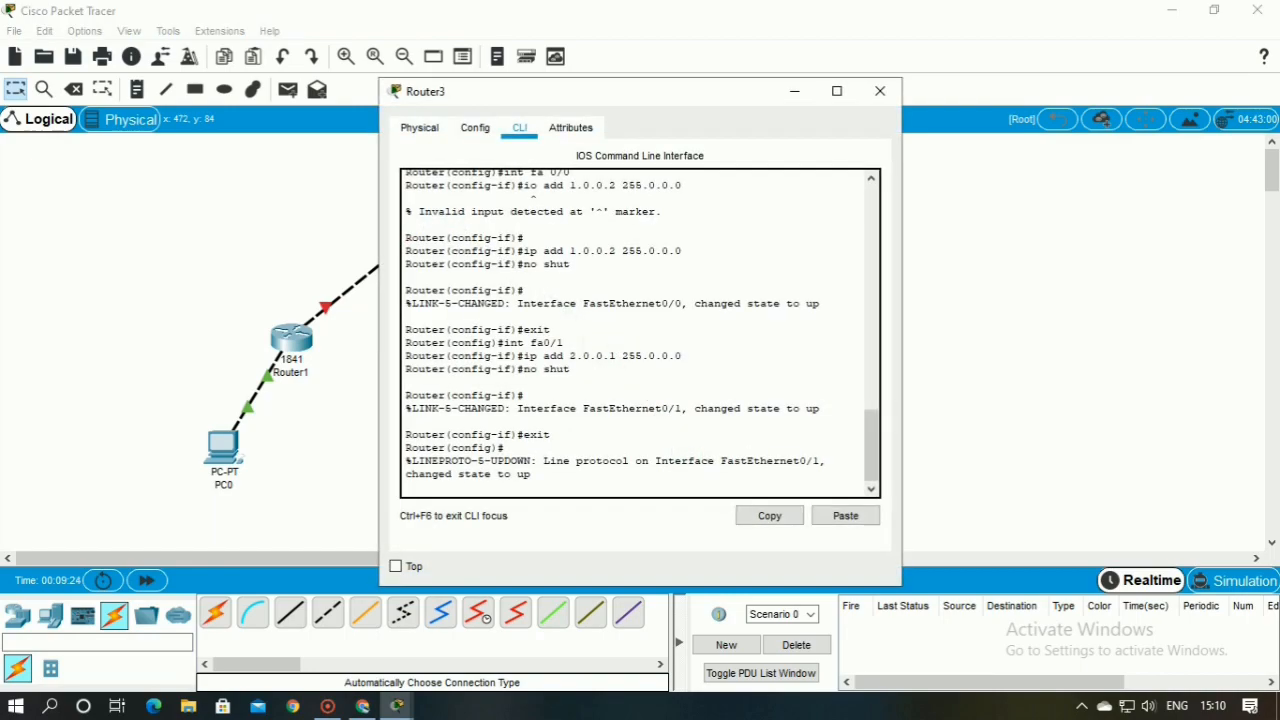
click(475, 128)
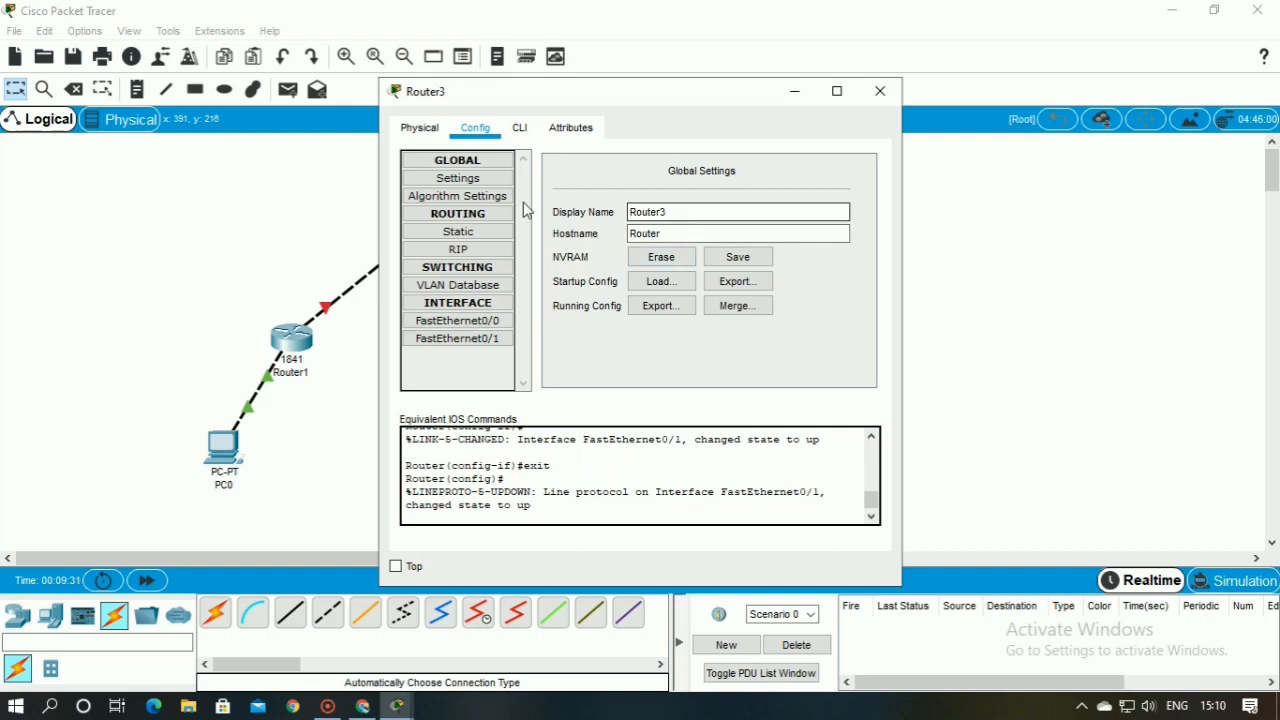
click(519, 128)
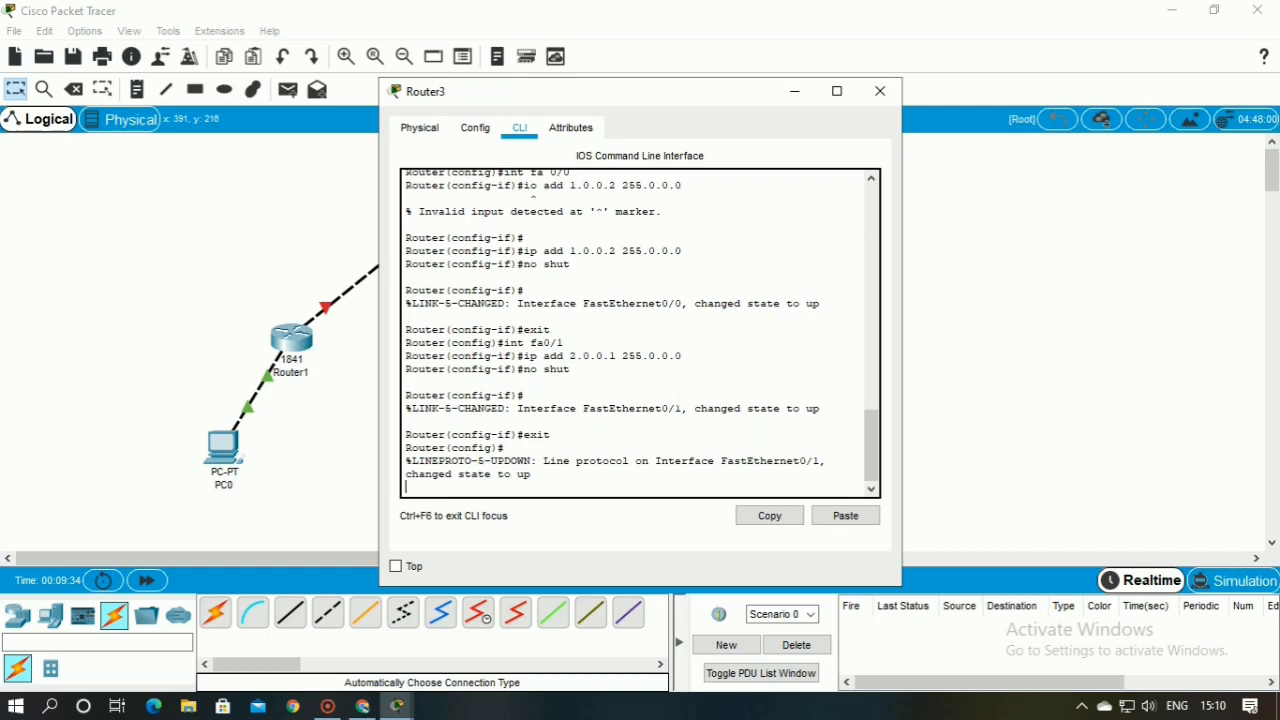
text(\)
key(Return)
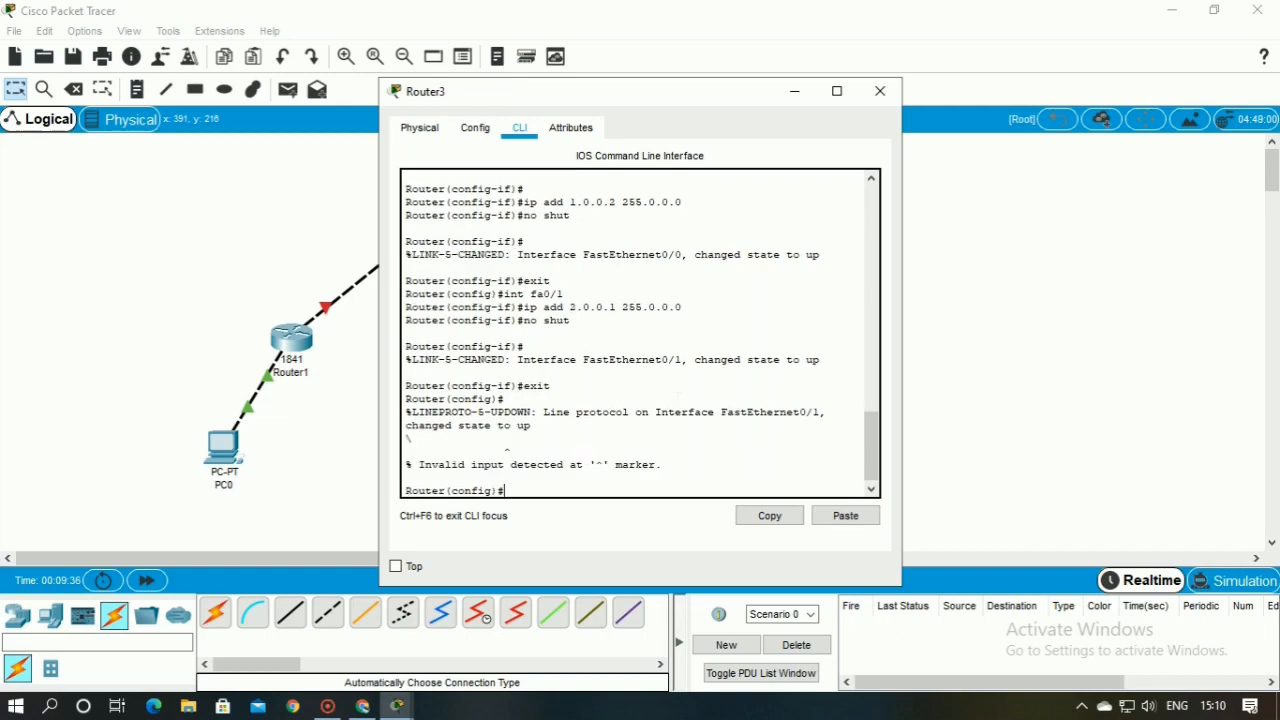
text(host r2)
key(Return)
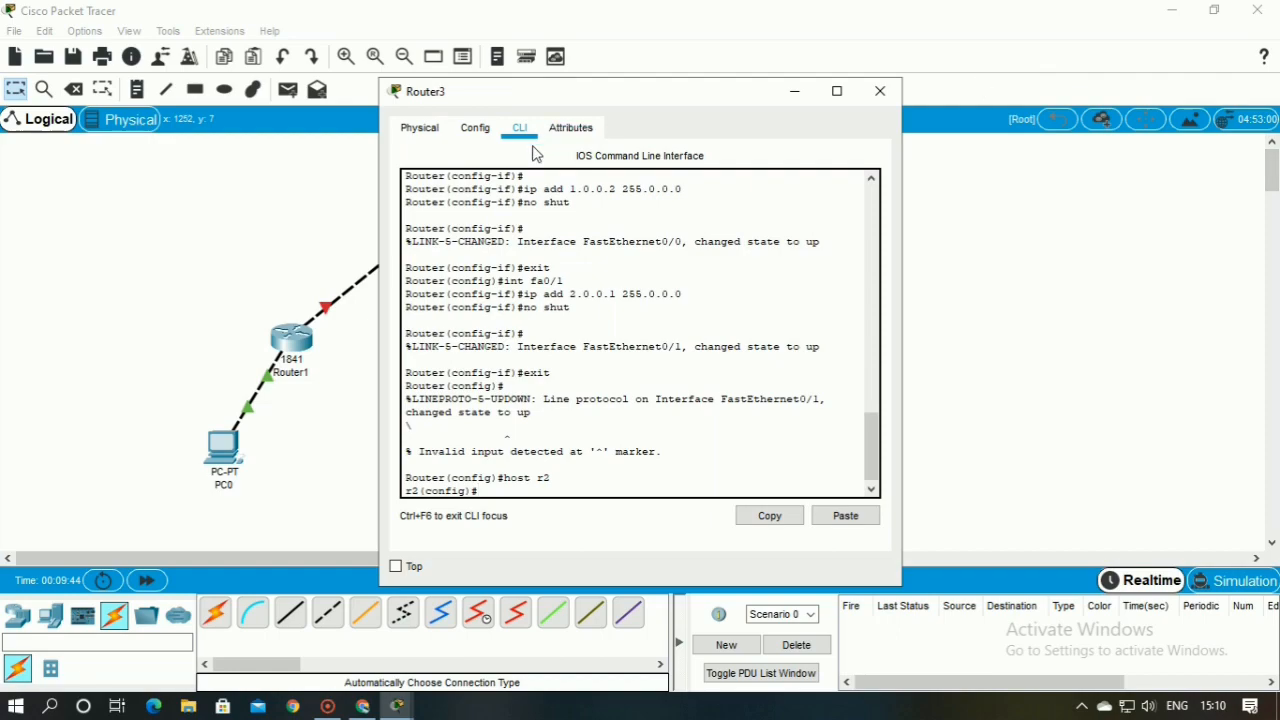
Check the port status and IP configuration of Router3's FastEthernet0/0 and FastEthernet0/1 interfaces
click(478, 128)
click(485, 320)
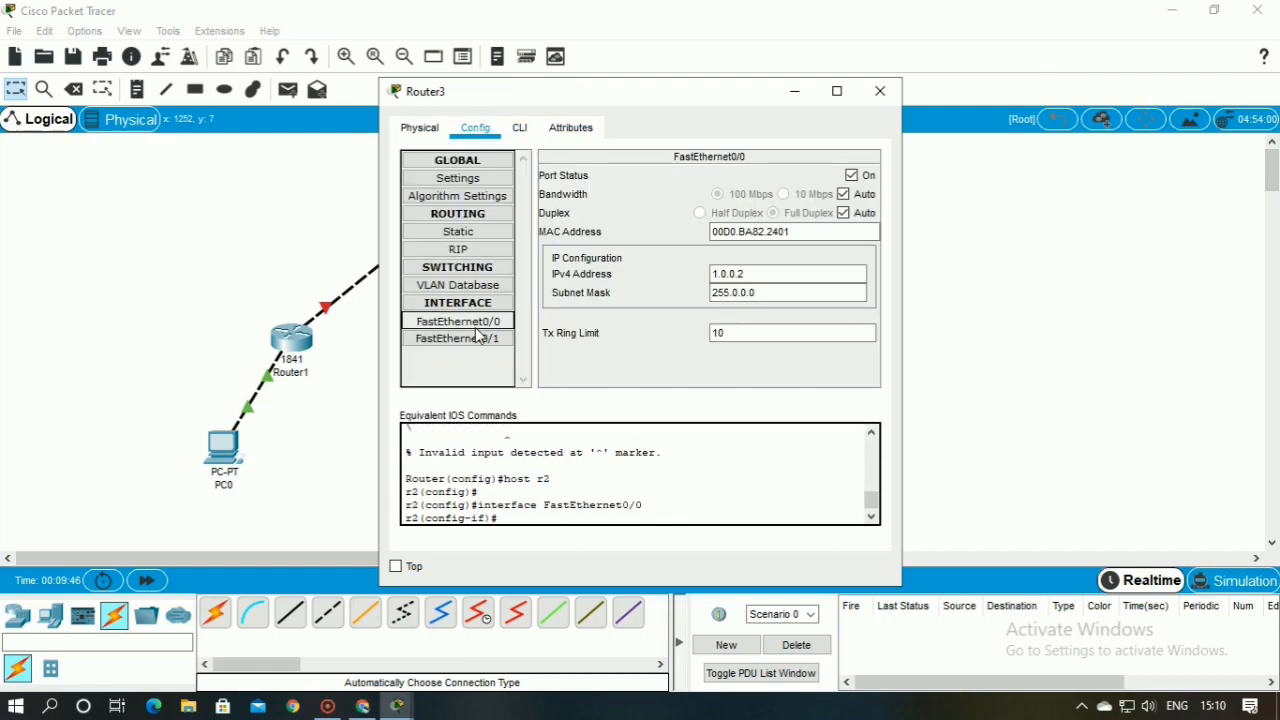
click(481, 340)
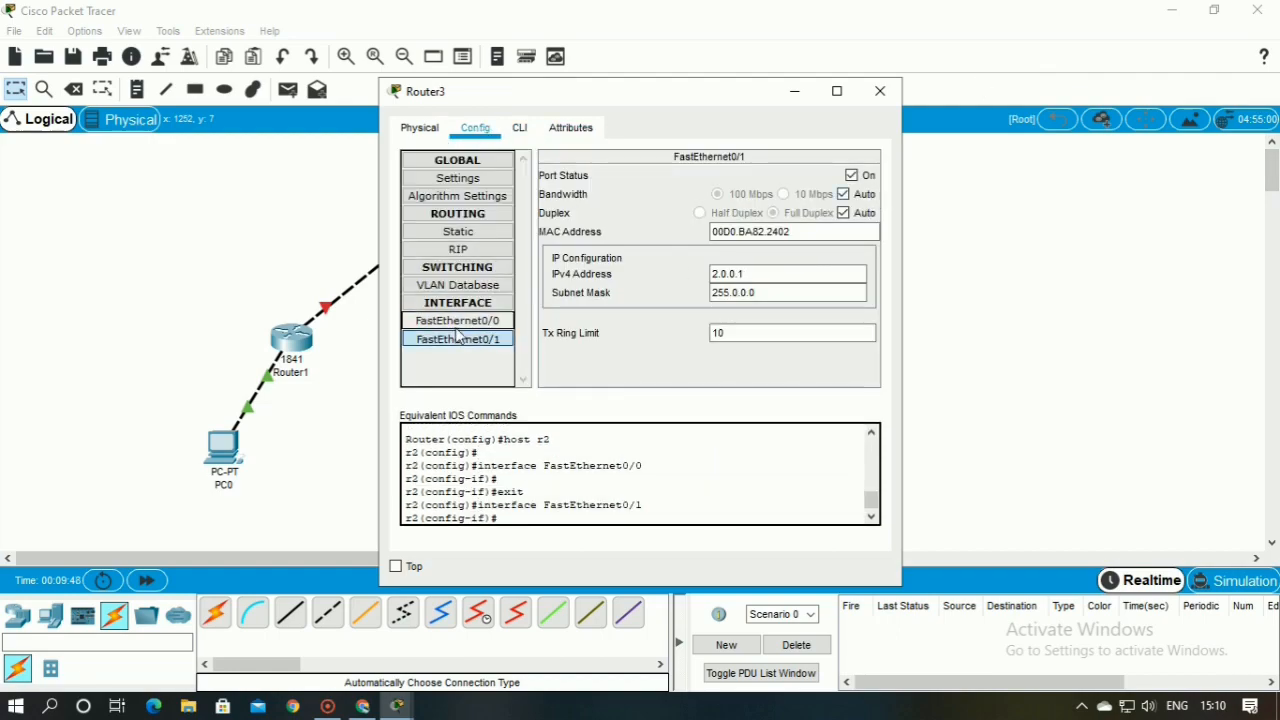
click(458, 321)
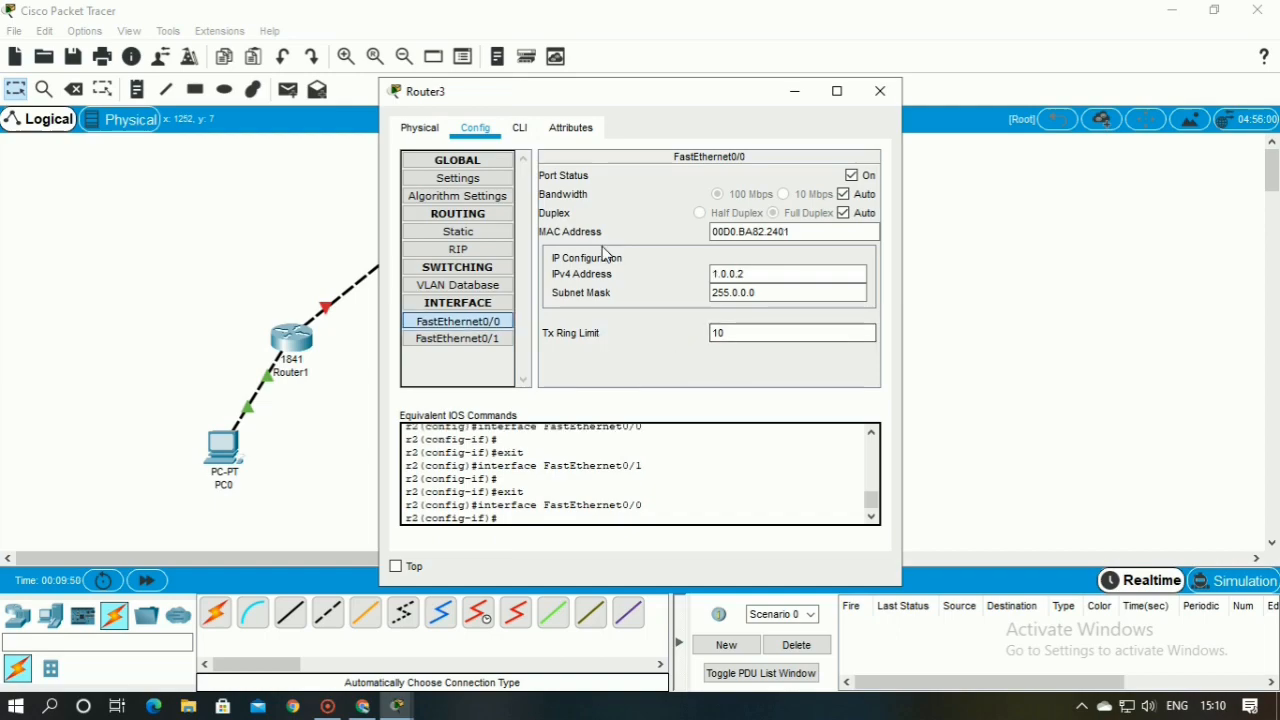
click(880, 91)
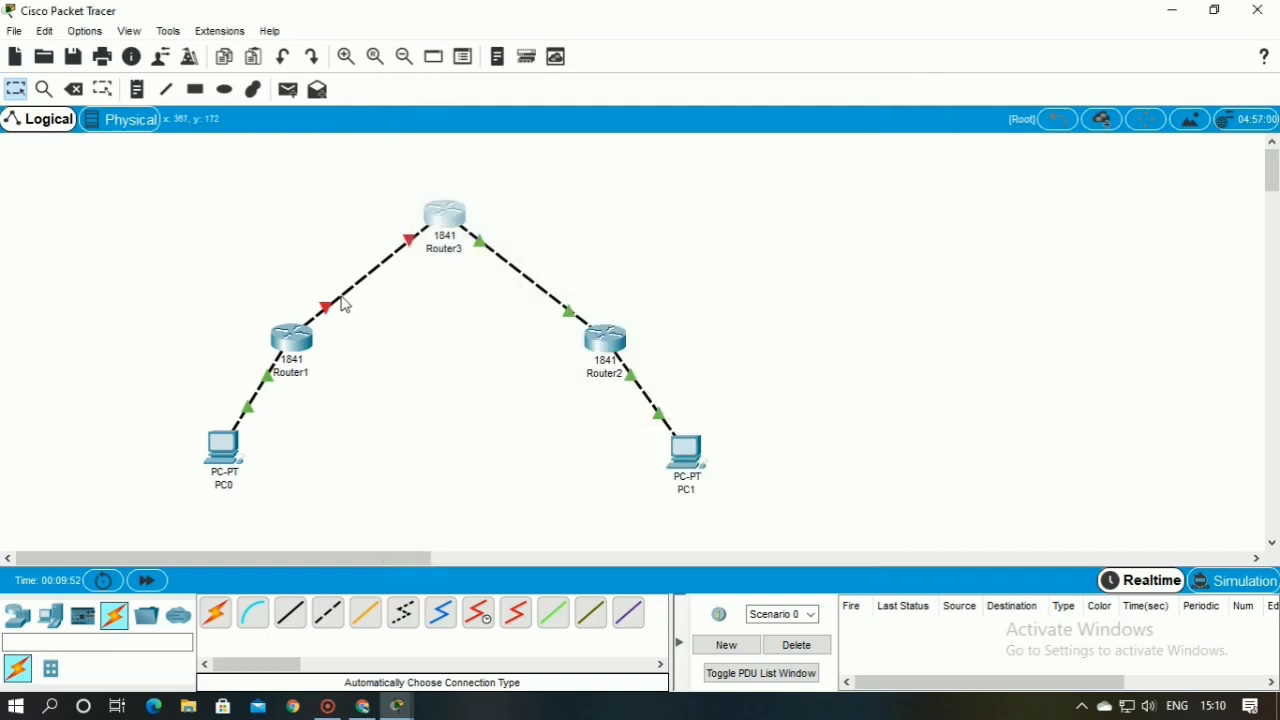
Turn on the port status of Router1's FastEthernet0/1 interface and close the router's window
click(291, 340)
click(458, 321)
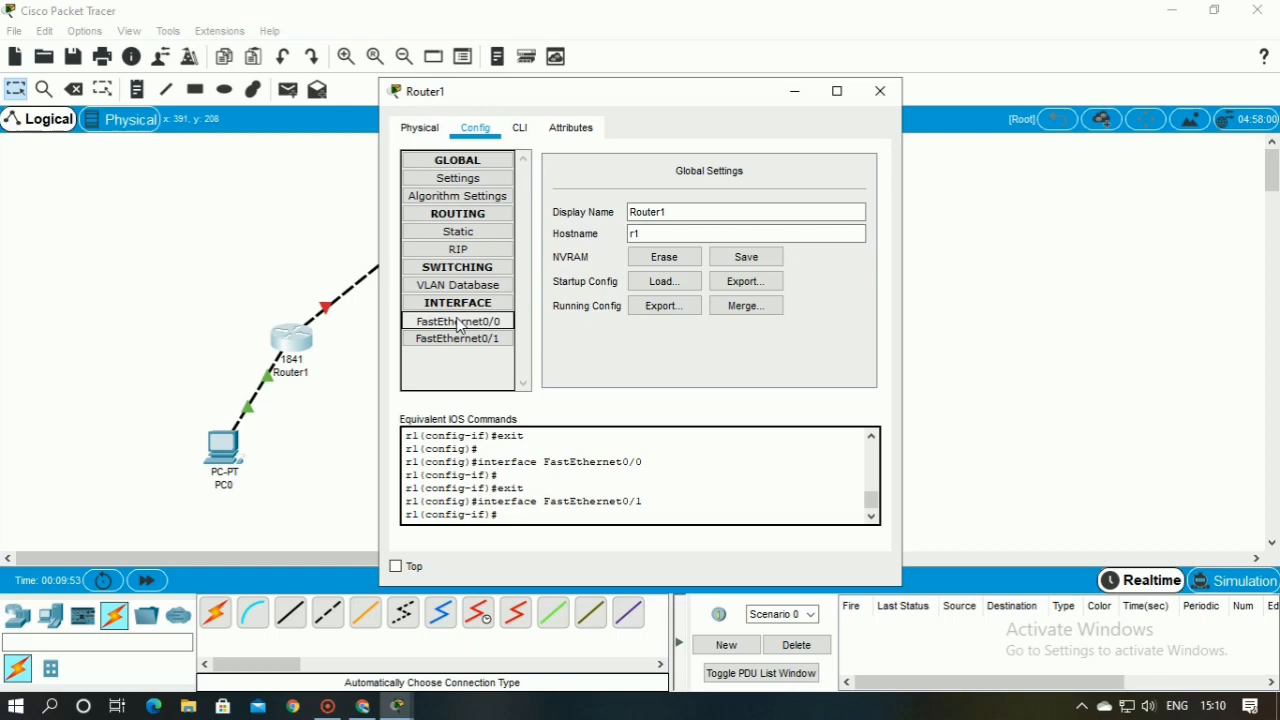
click(465, 339)
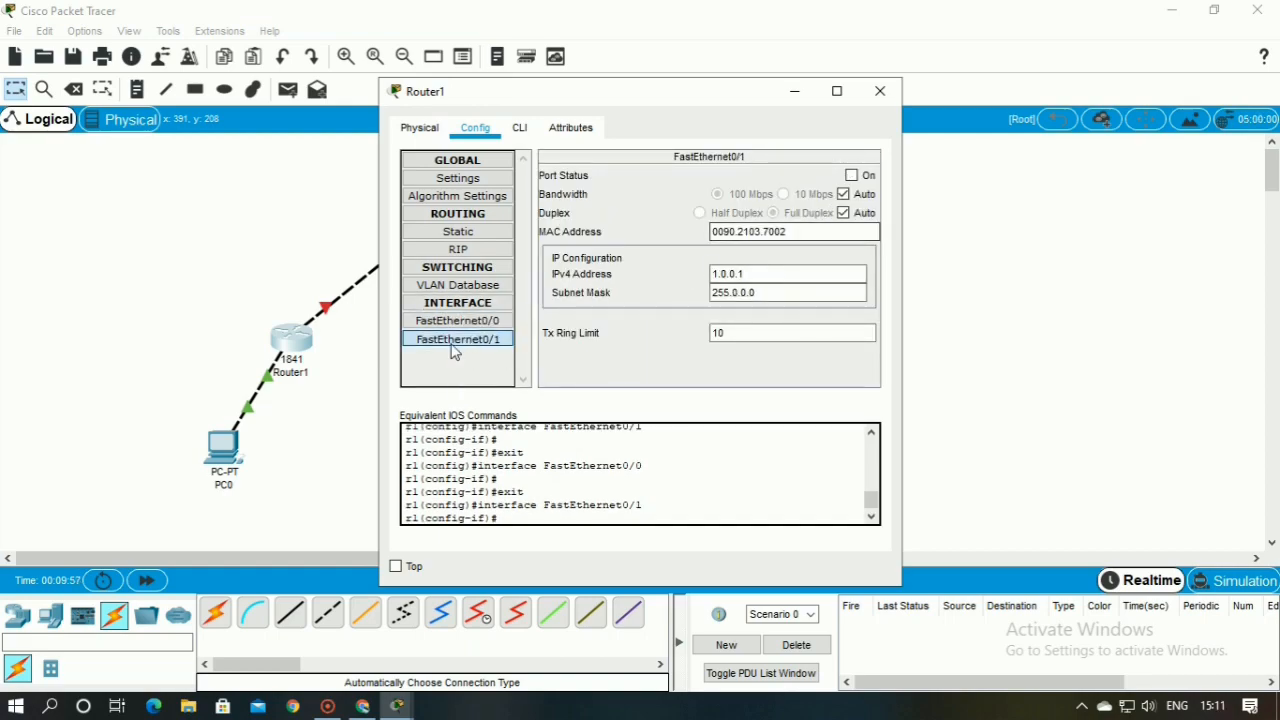
click(851, 176)
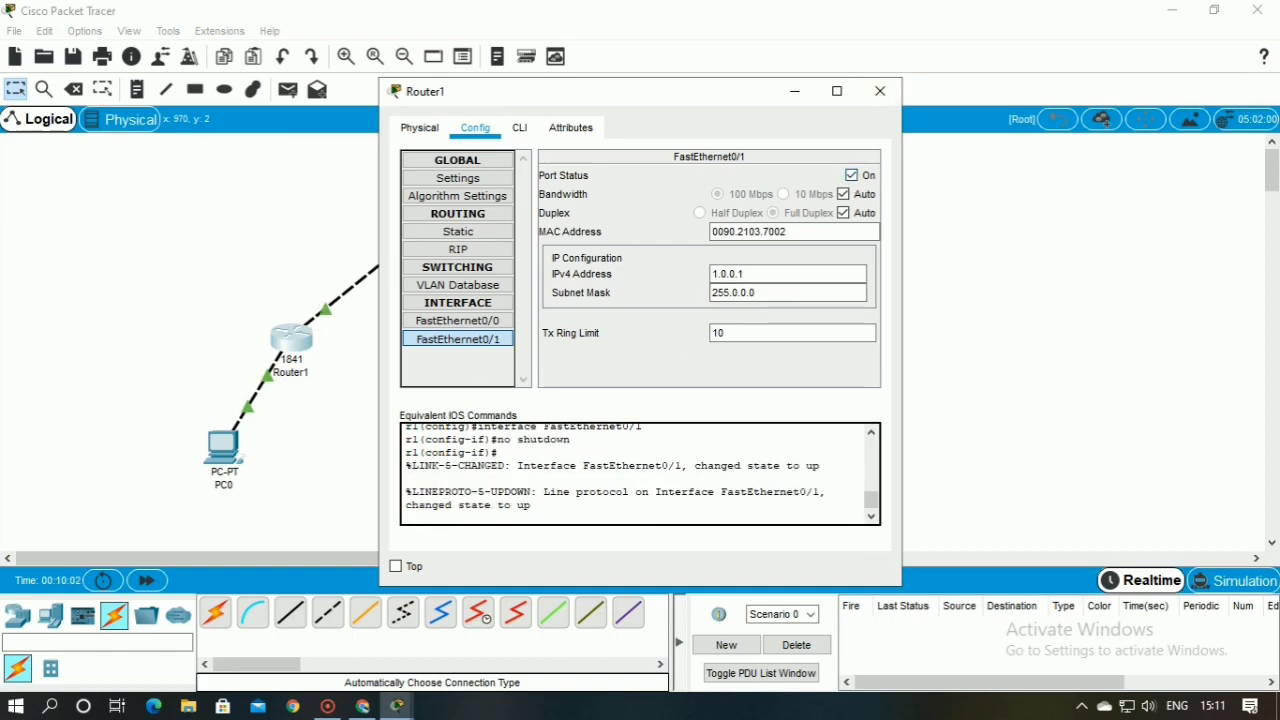
click(952, 346)
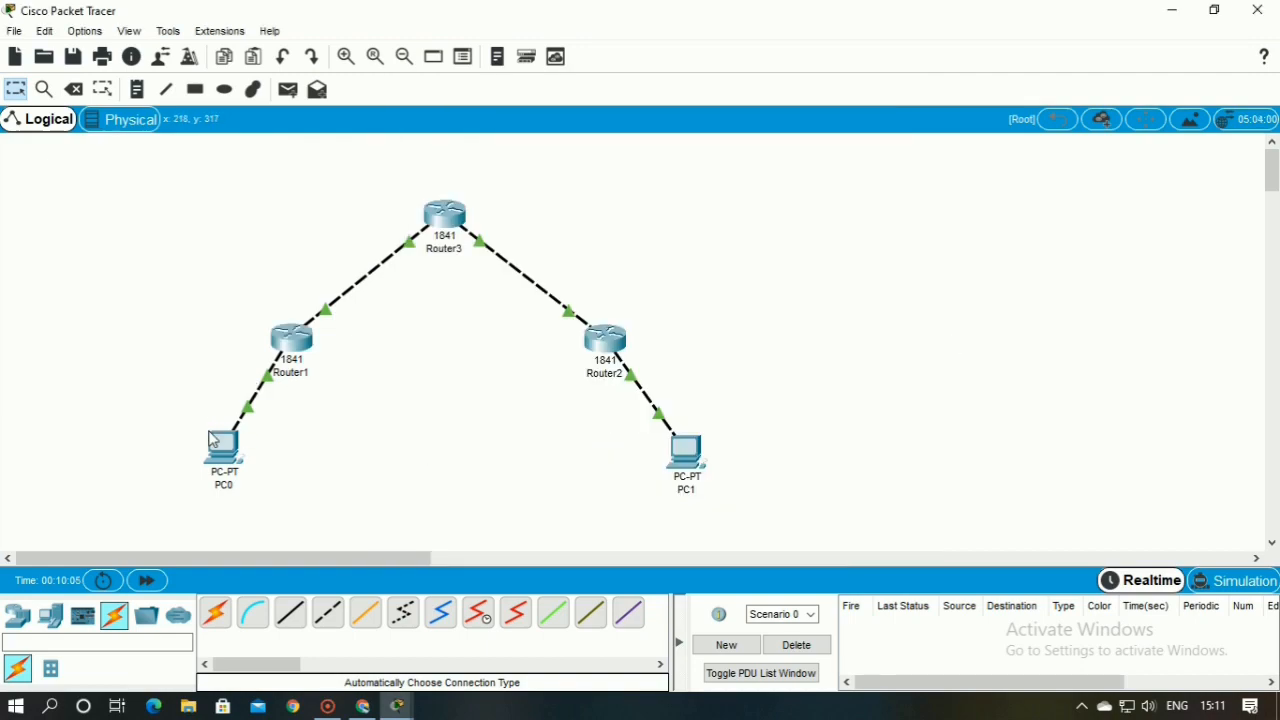
Exit interface configuration on Router1's command line to return to global configuration mode
click(290, 348)
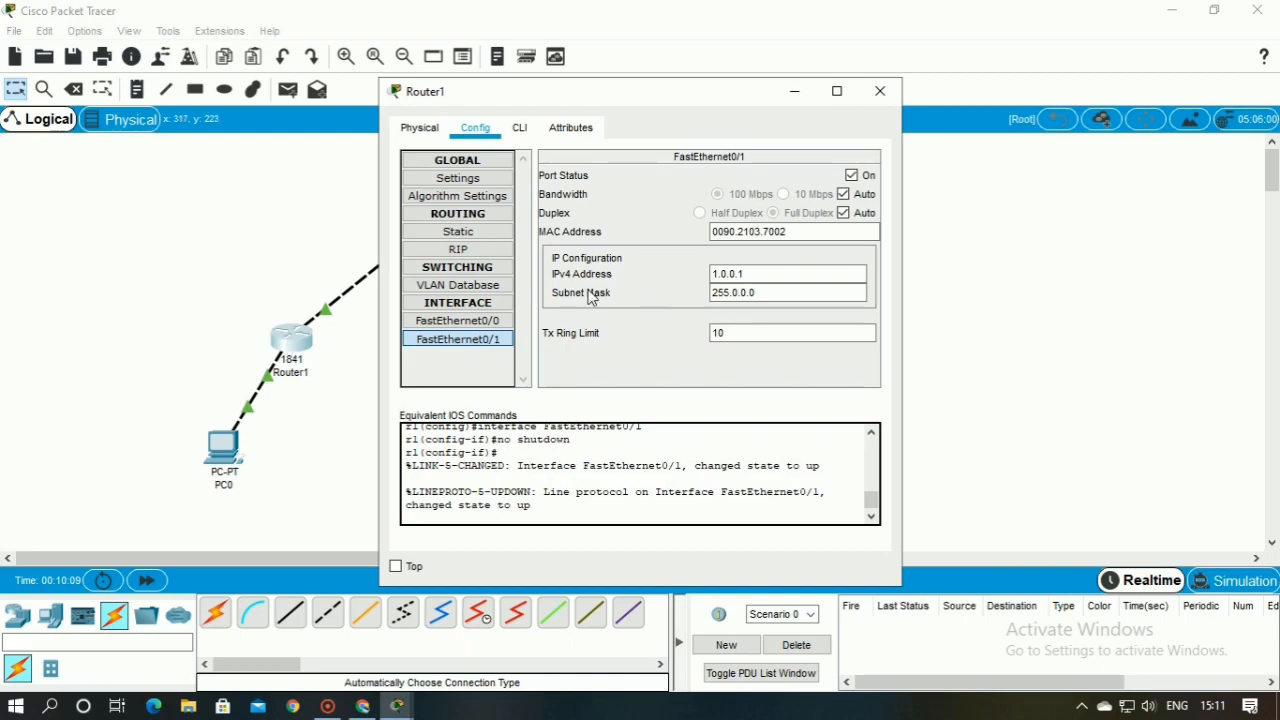
click(513, 130)
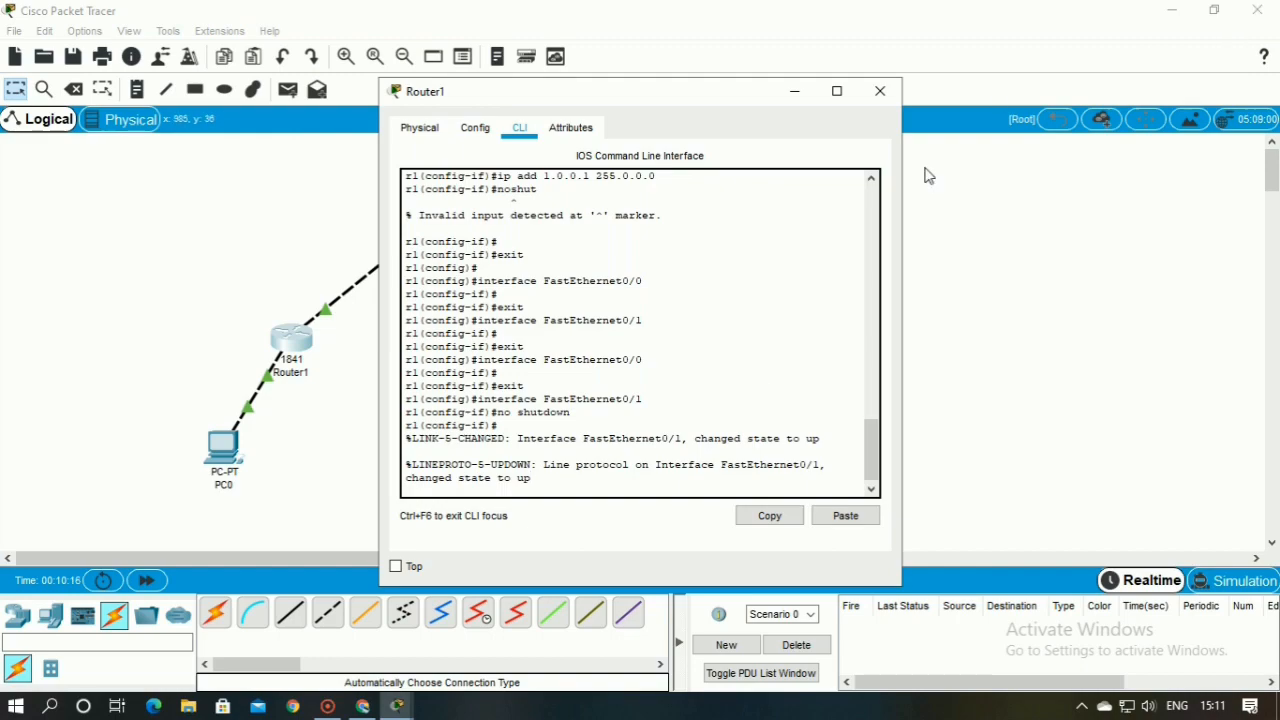
key(Return)
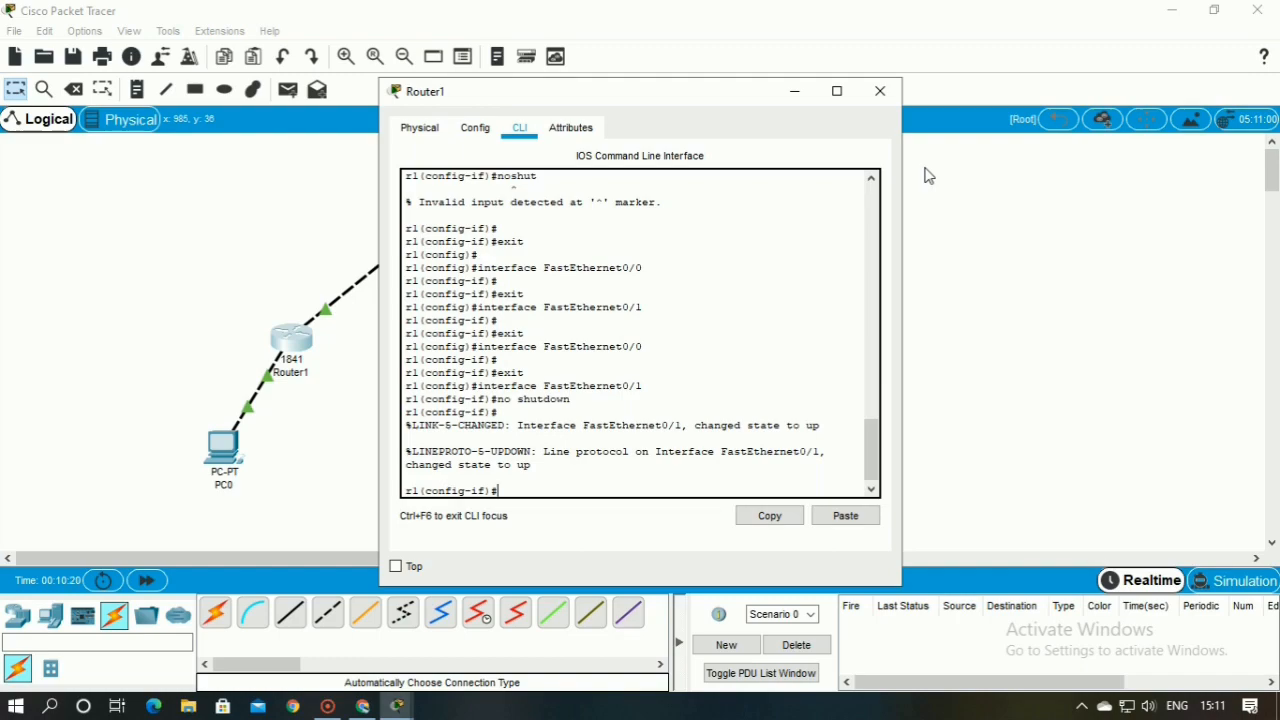
text(ip)
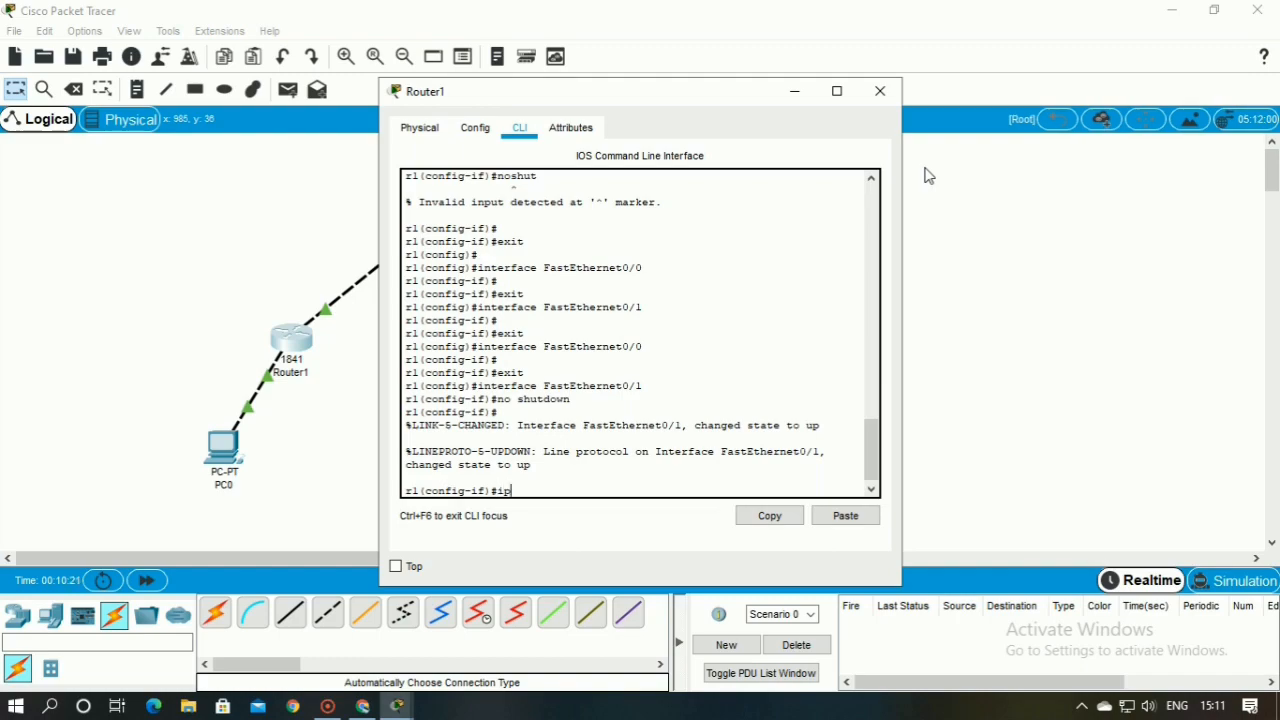
key(BackSpace)
key(BackSpace)
text(exit)
key(Return)
Add a default route on Router1 with ip route 0.0.0.0 0.0.0.0 via next hop 1.0.0.2
text(ip)
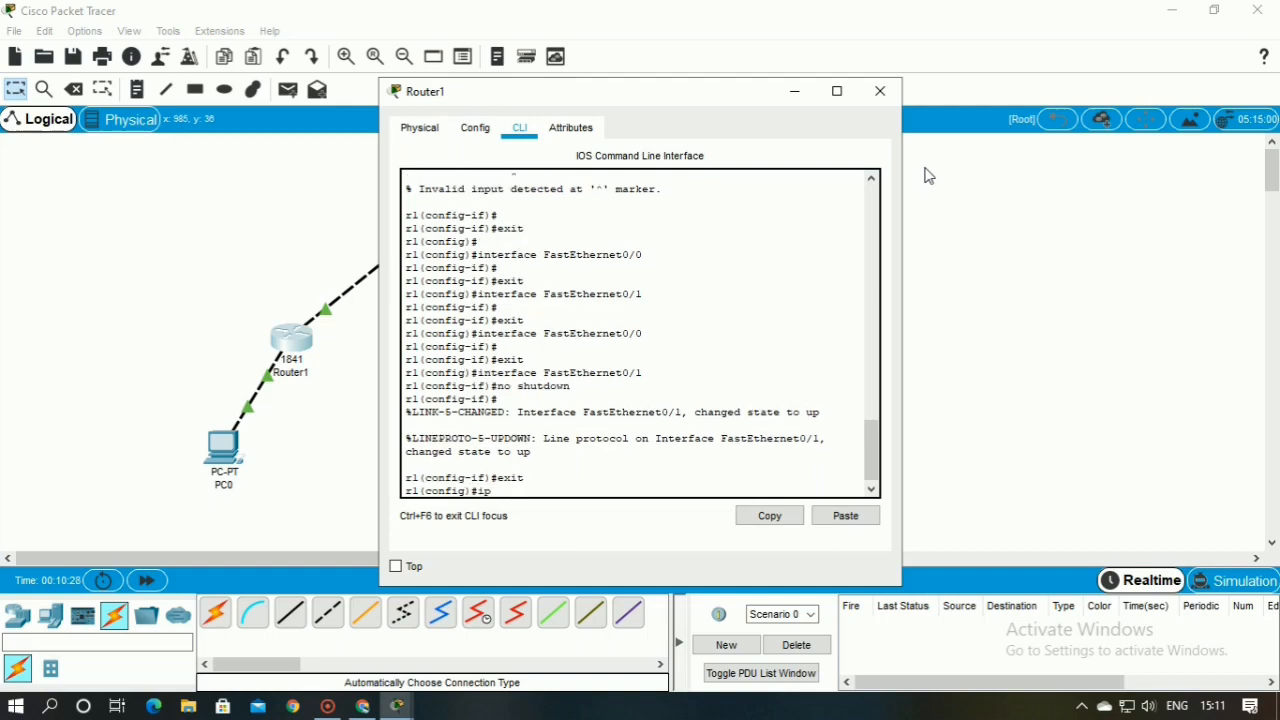
text( route)
text( 0.0.0.)
text(0 )
text(0.0.0.0)
text(0)
text( 1)
text(.0.0)
text(.2)
key(Return)
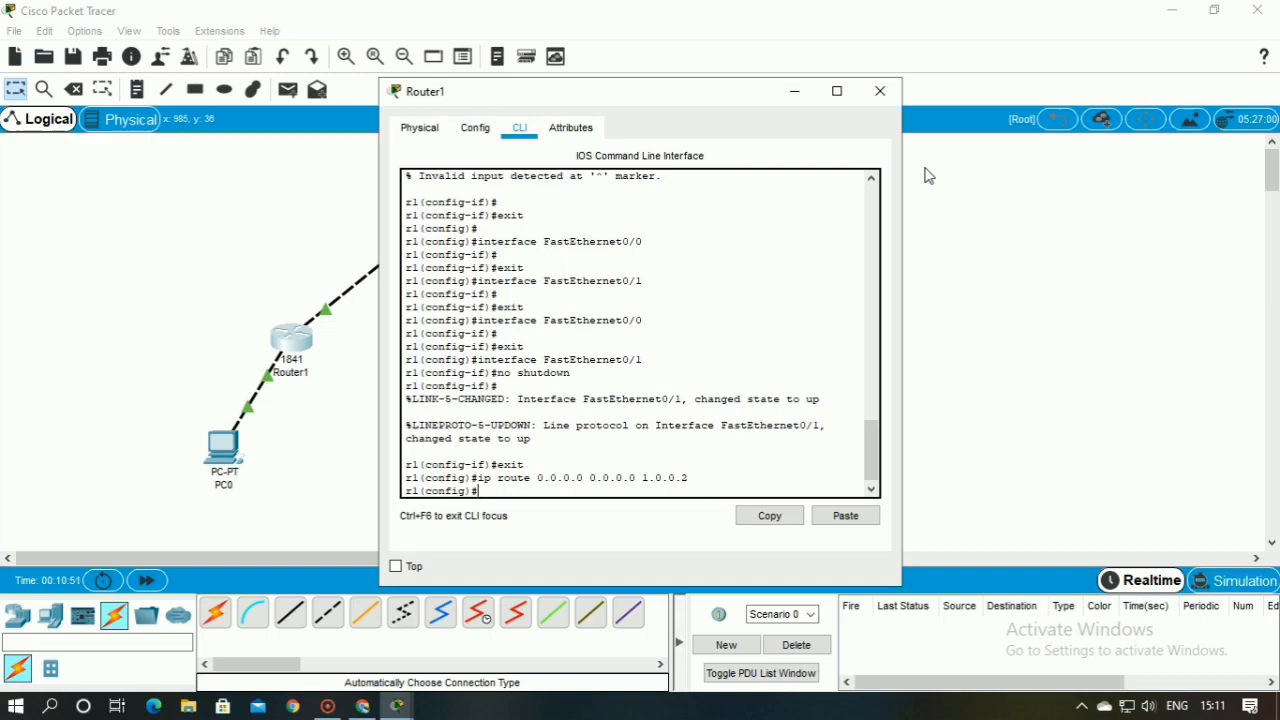
click(876, 94)
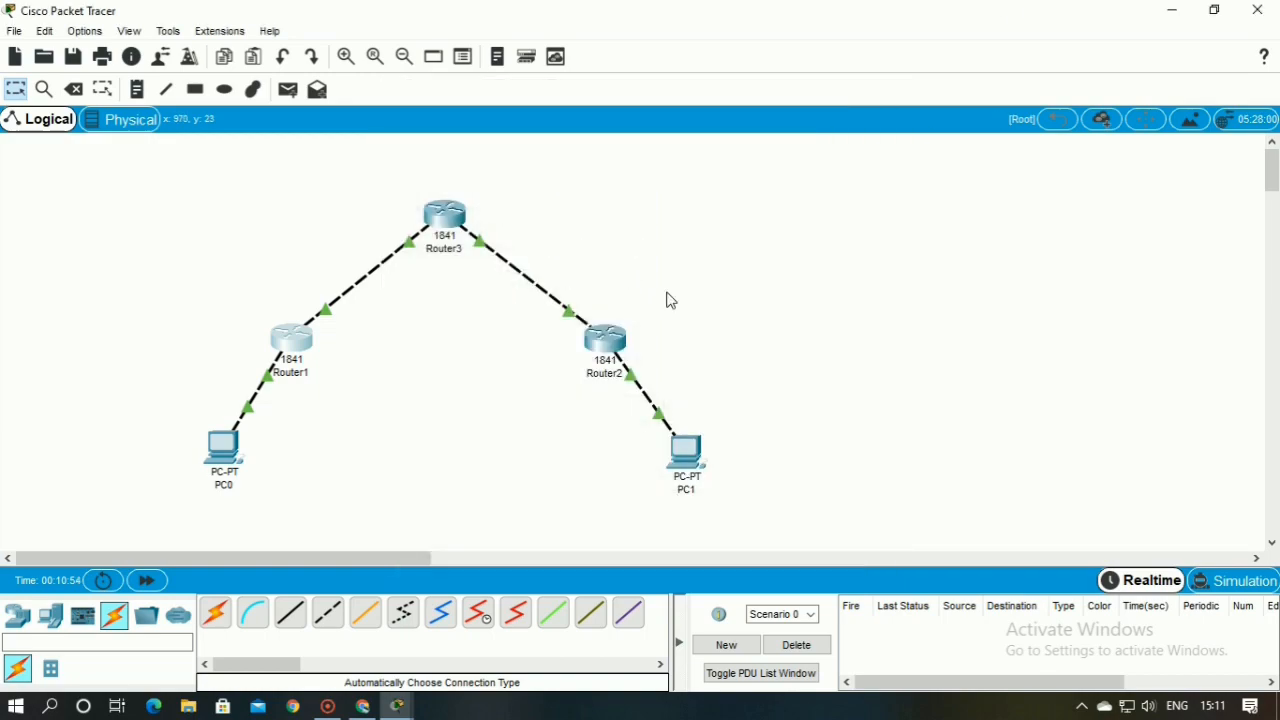
Add a default route on Router2 with ip route 0.0.0.0 0.0.0.0 via next hop 2.0.0.1
click(605, 342)
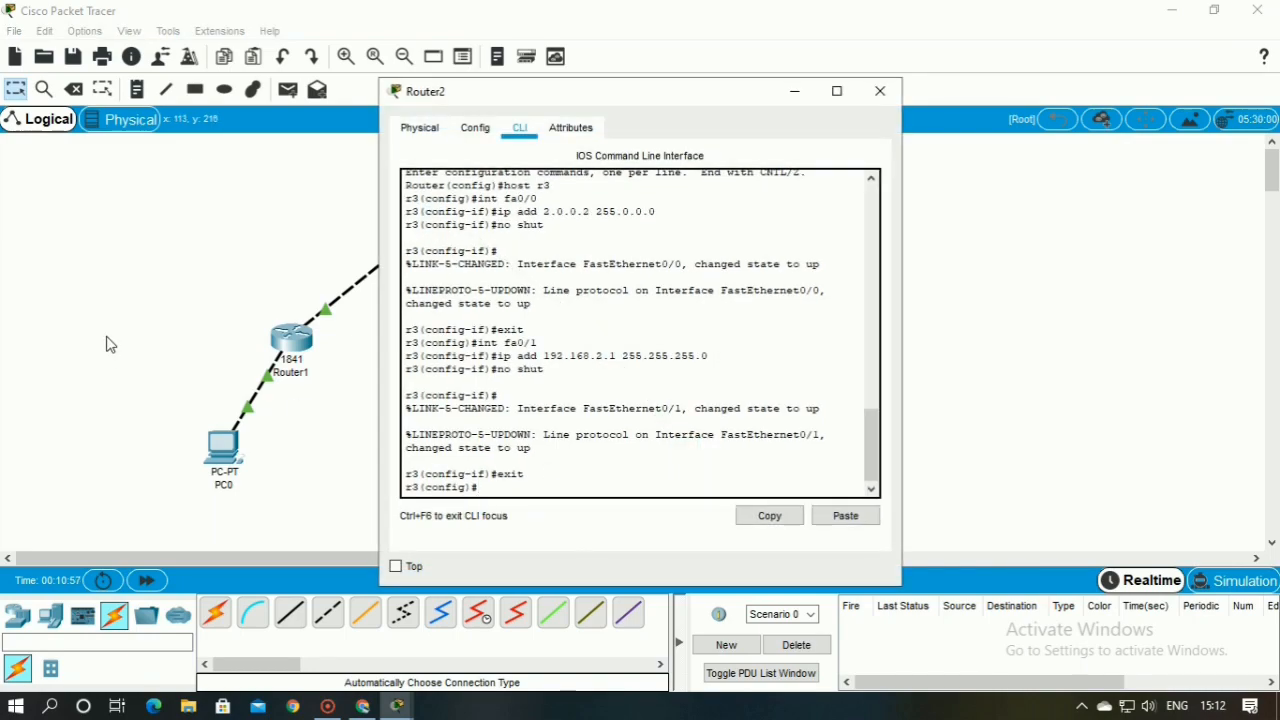
text(ip route 0.0.0.)
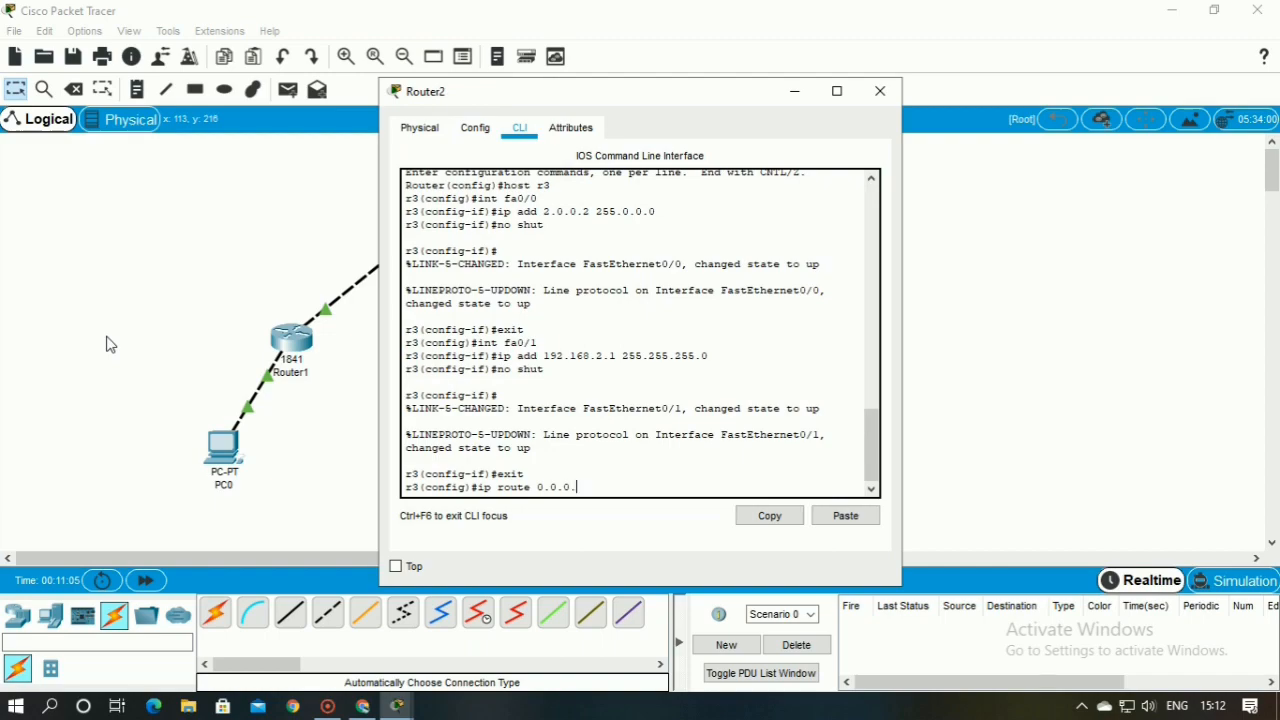
text(0 0.0.0.0)
text( 0.0)
key(BackSpace)
key(BackSpace)
text(2.0.0.1)
key(Return)
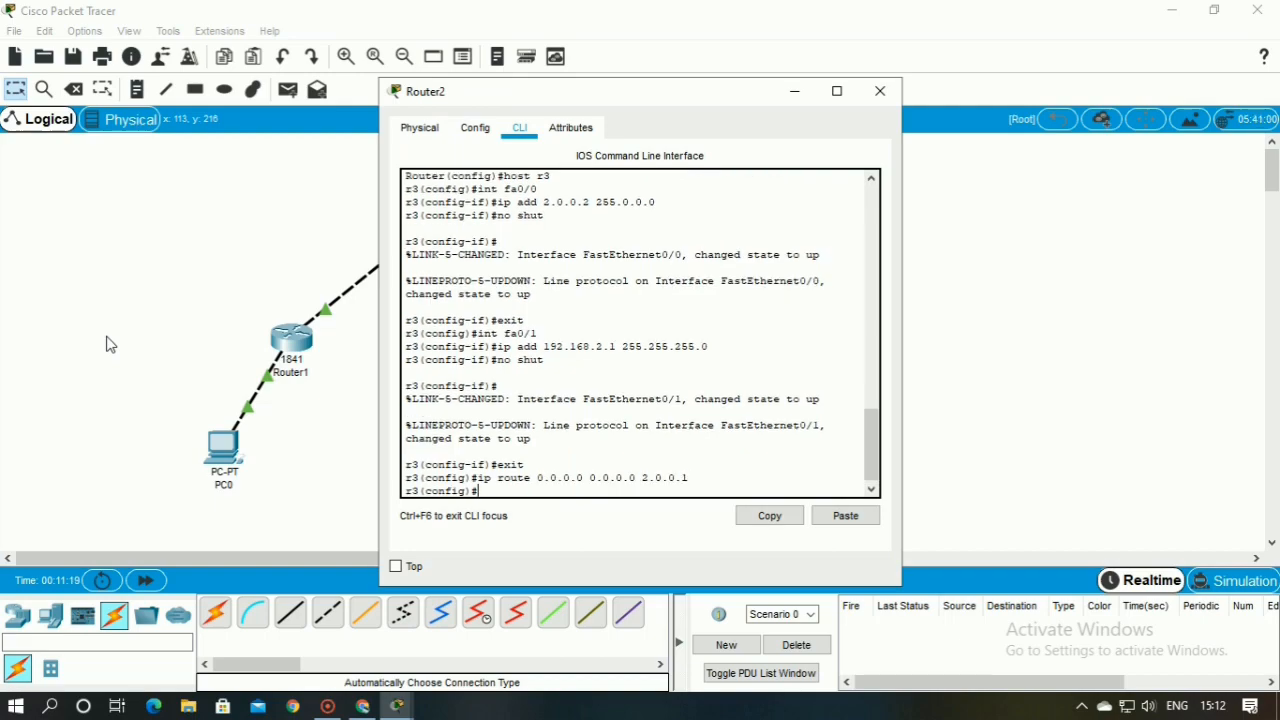
Try to ping 1.0.0.1 from Router2's global configuration mode
text(ping 1.0.0.1)
key(Return)
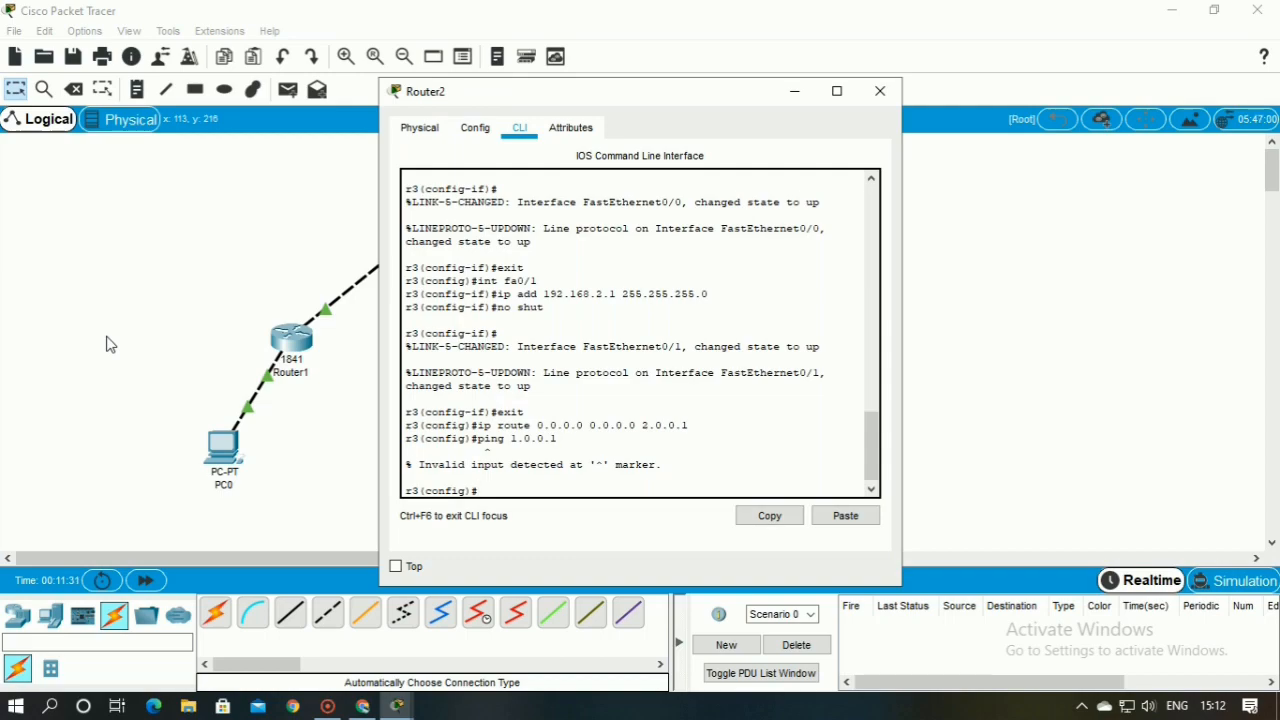
Exit to Router2's privileged mode and ping 1.0.0.1, check the success rate, and close the router's window
text(exit)
key(Return)
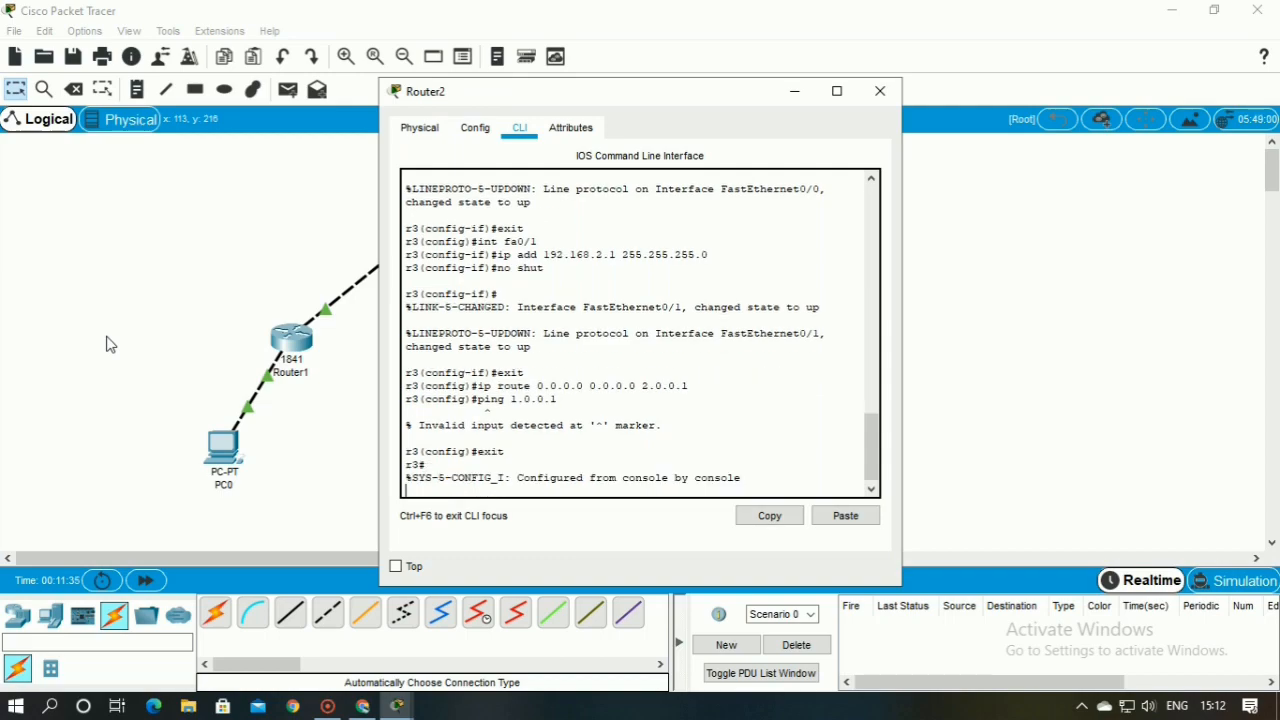
text(ping)
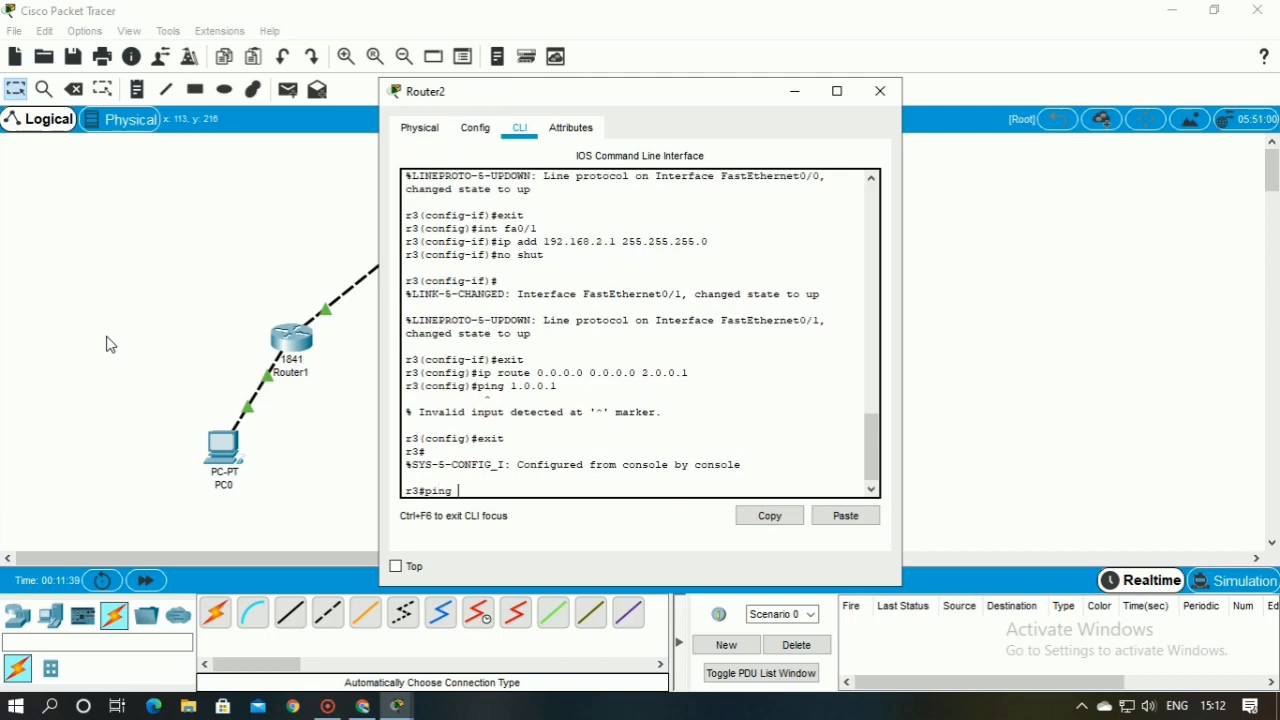
text( 1.0.0.1)
key(Return)
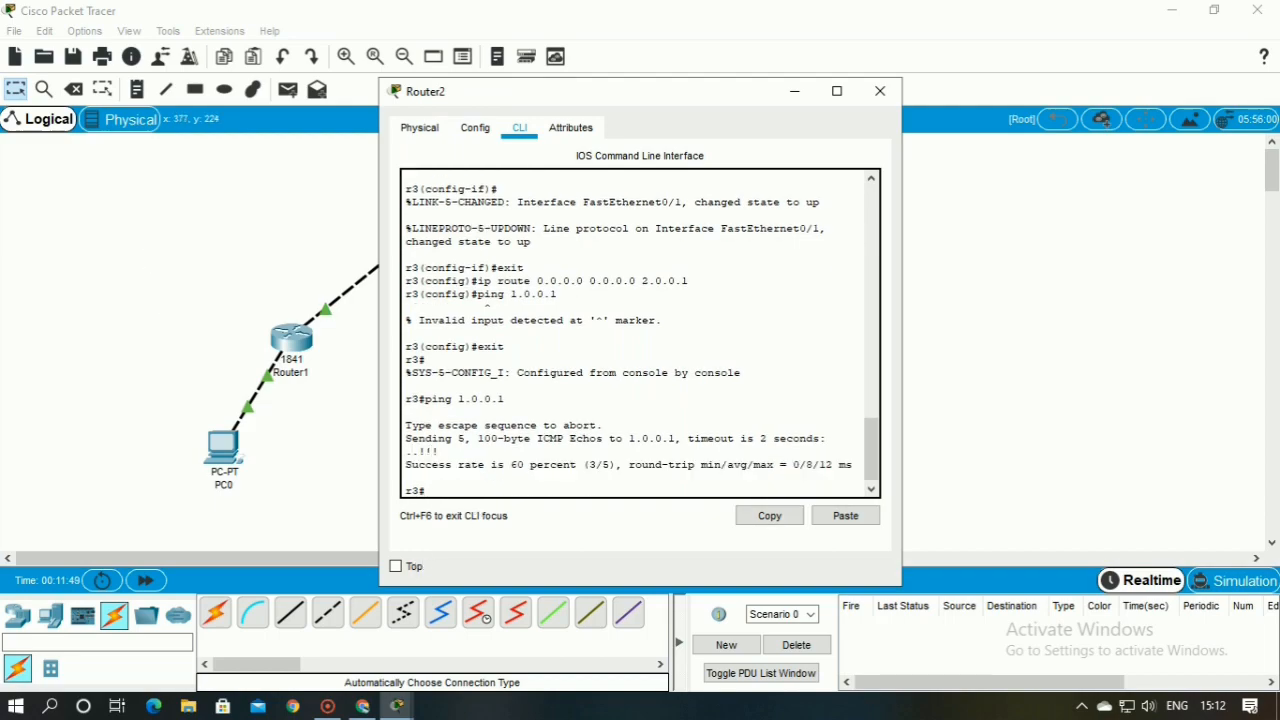
drag(405, 464, 852, 464)
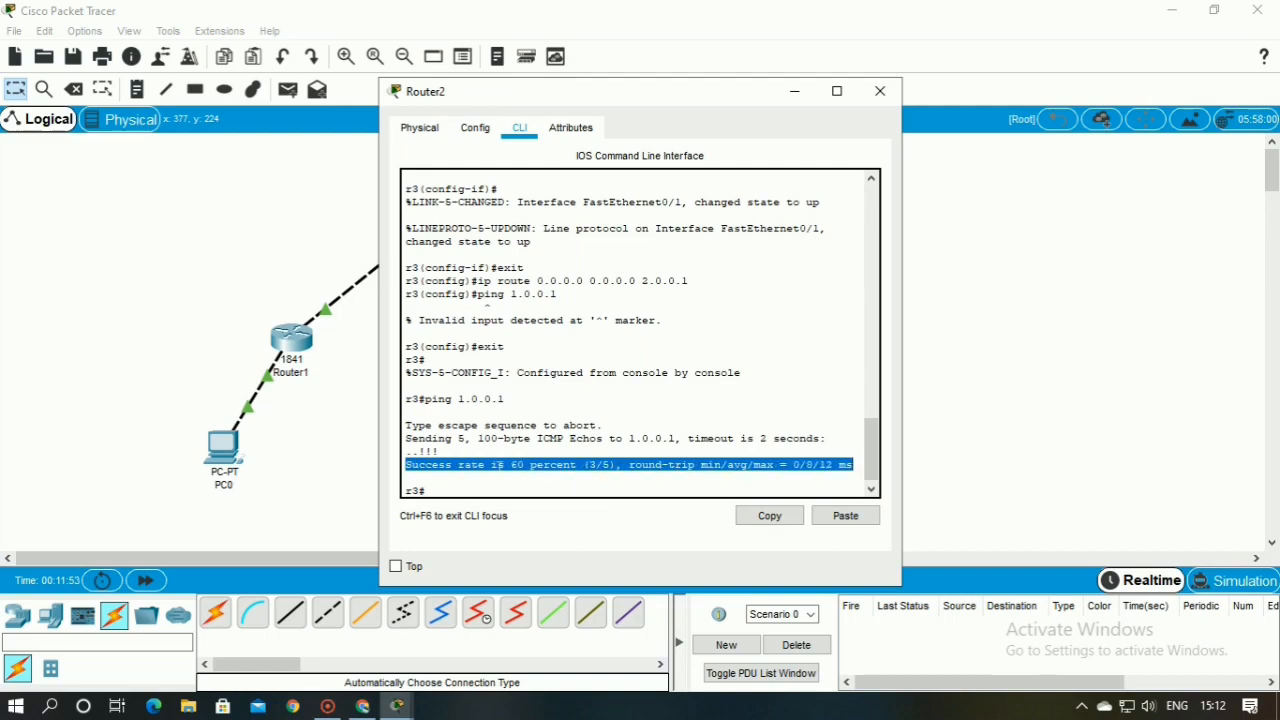
click(497, 464)
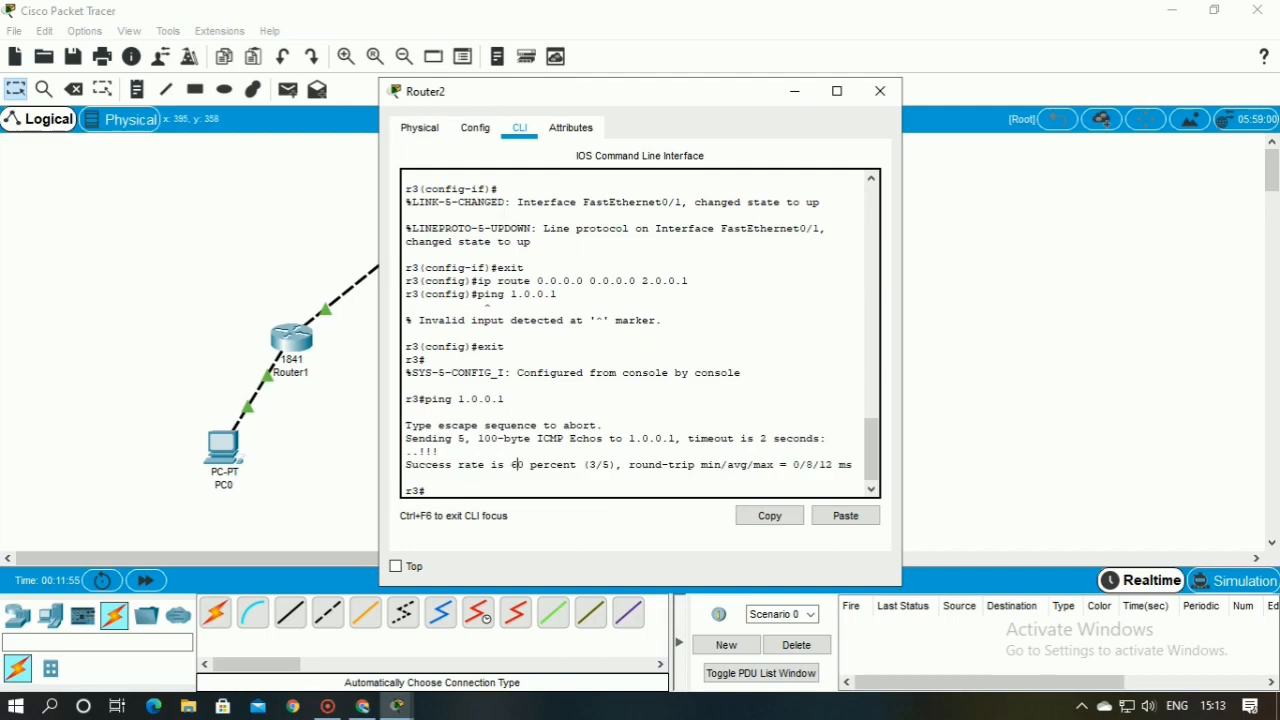
click(880, 91)
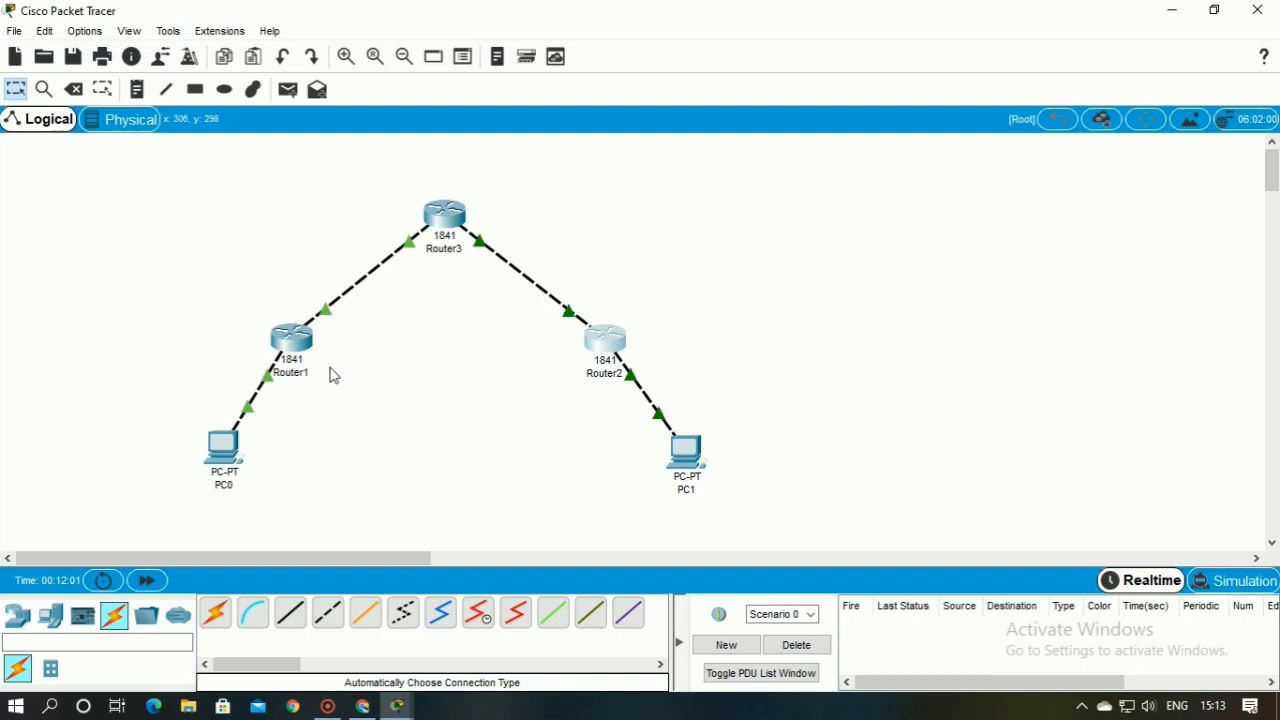
Create the interface tunnel 10 on Router1 from its command line and enter its configuration mode
click(291, 338)
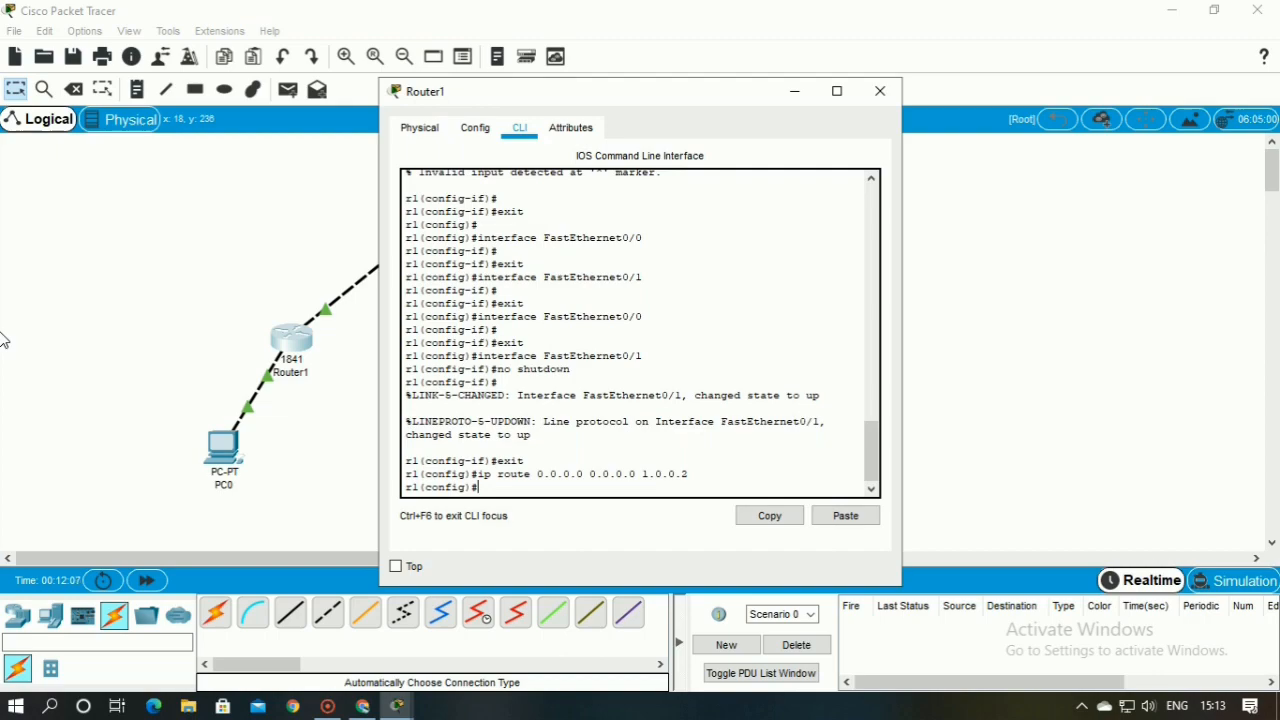
text(int tunnel 10)
key(Return)
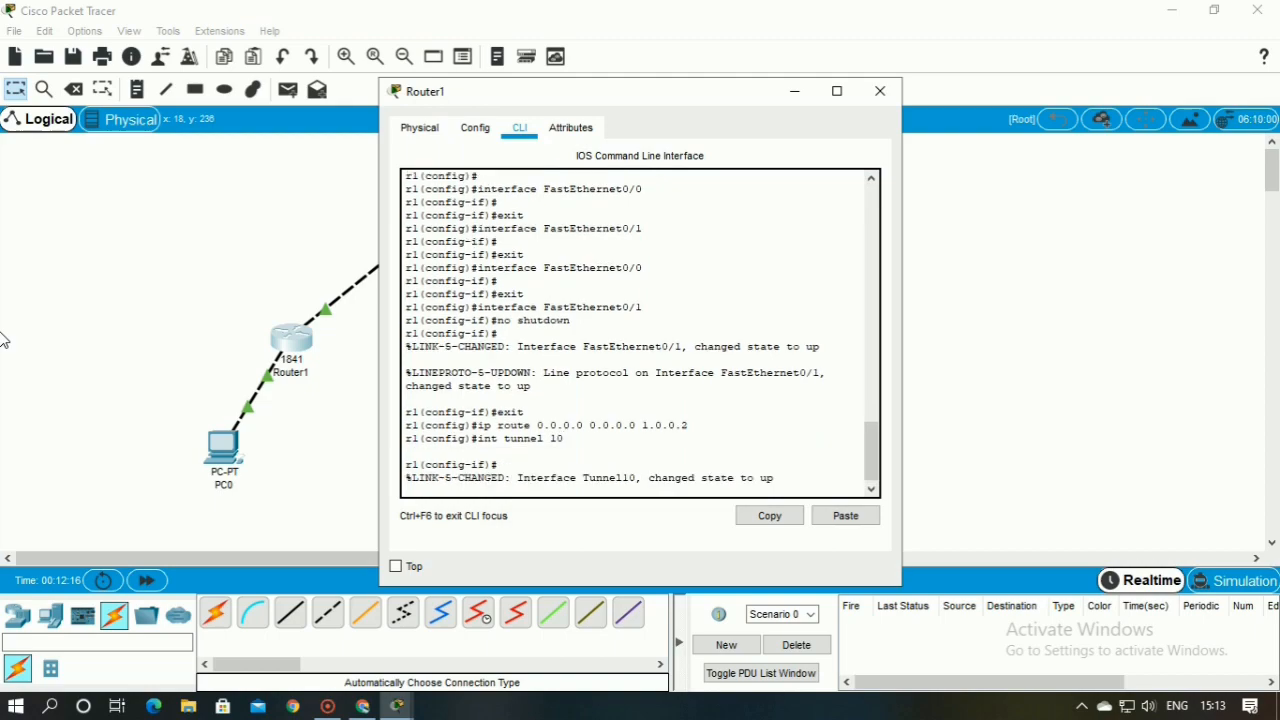
key(Return)
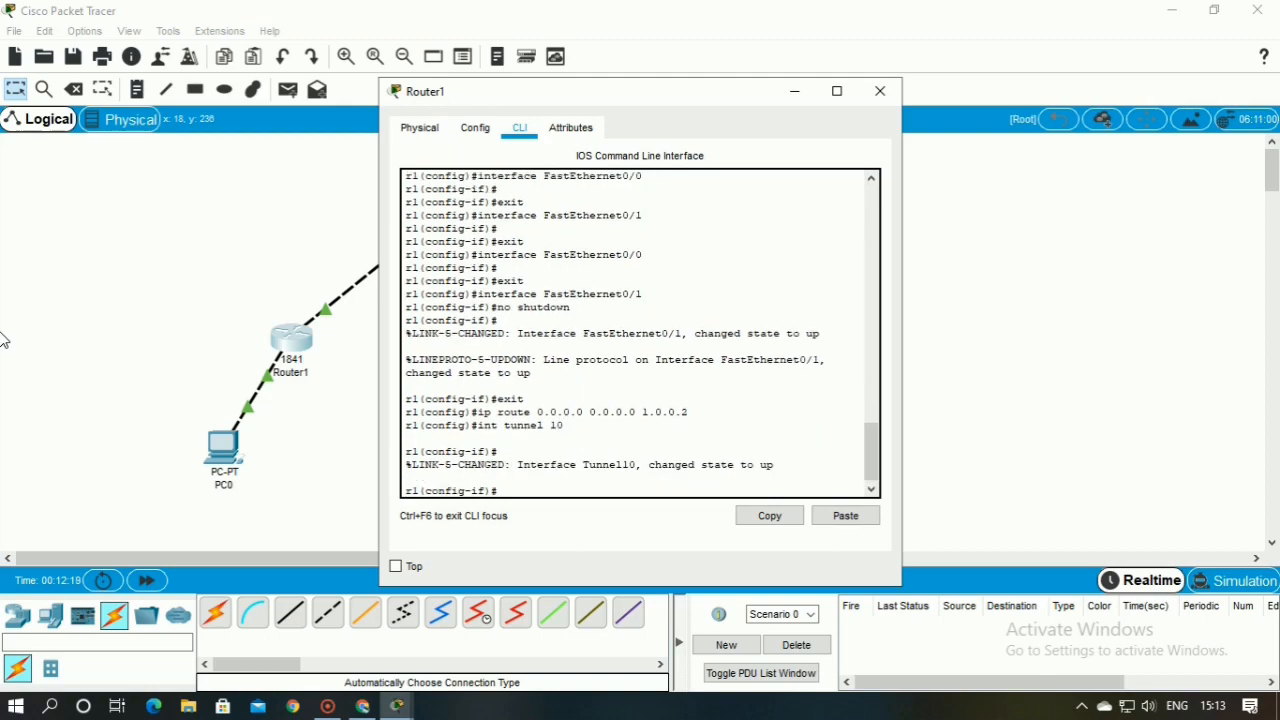
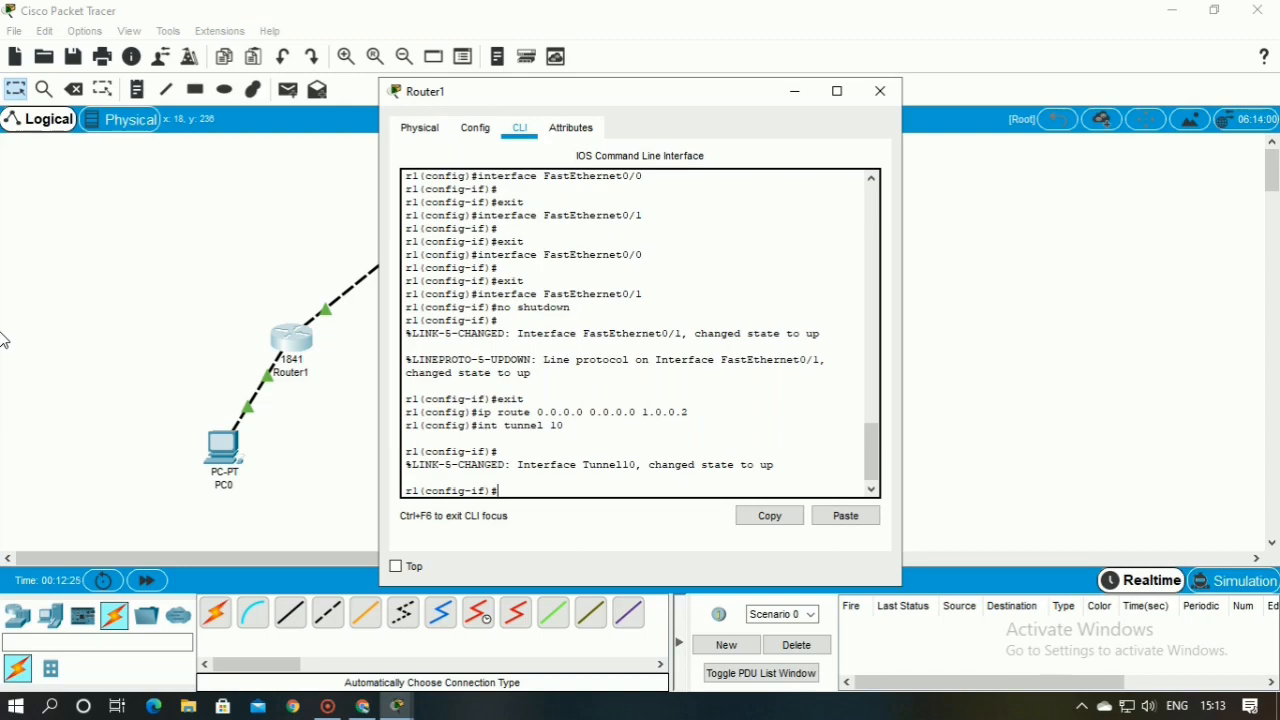
Assign the IP address 172.16.1.1 with mask 255.255.0.0 to Router1's tunnel 10 interface
text(ip add 172.16.1.1 255.255)
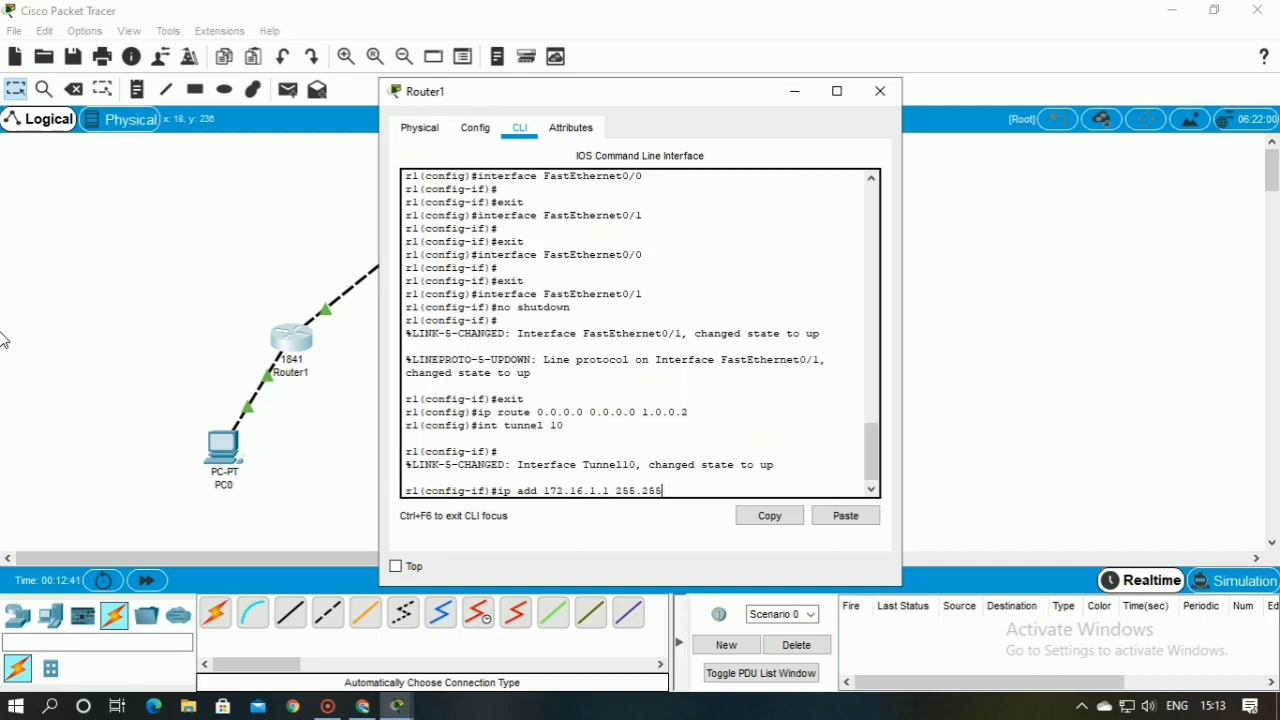
text(.0.0)
key(Return)
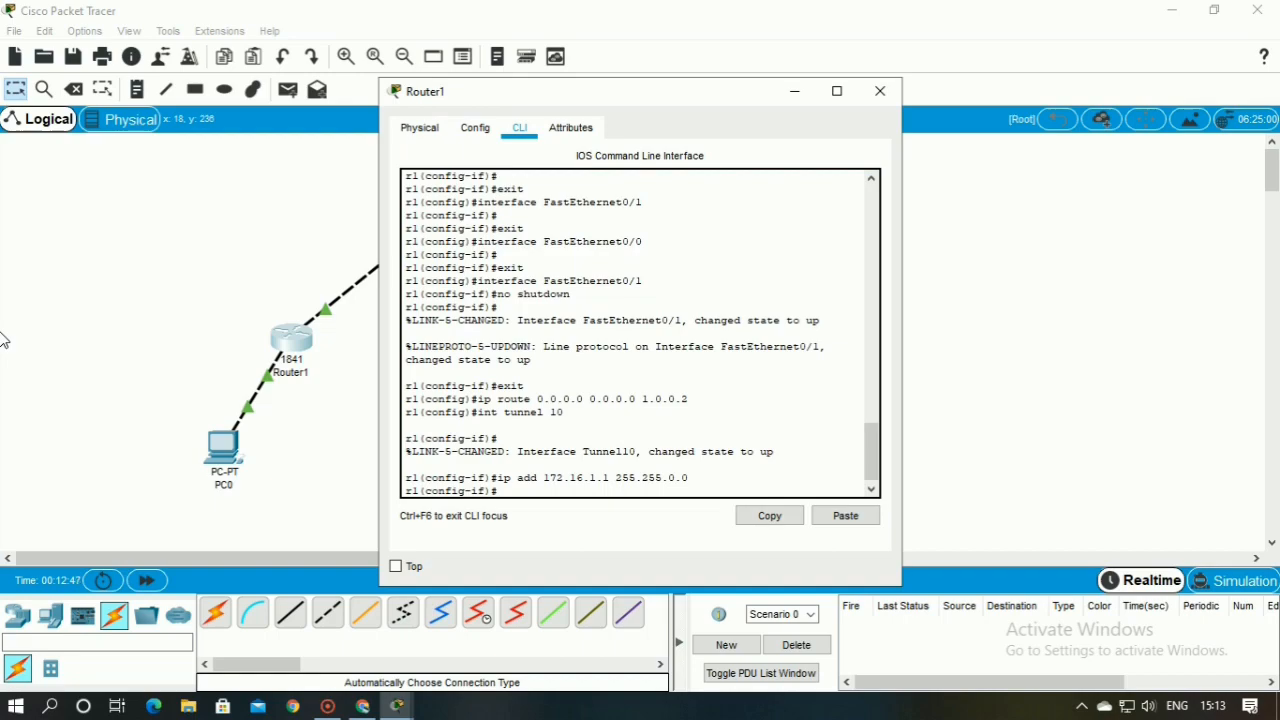
Set the source of Router1's tunnel 10 to interface fa0/1
text(tunnel source fa0/1)
key(Return)
Set the destination of Router1's tunnel 10 to 2.0.0.2
text(tunne)
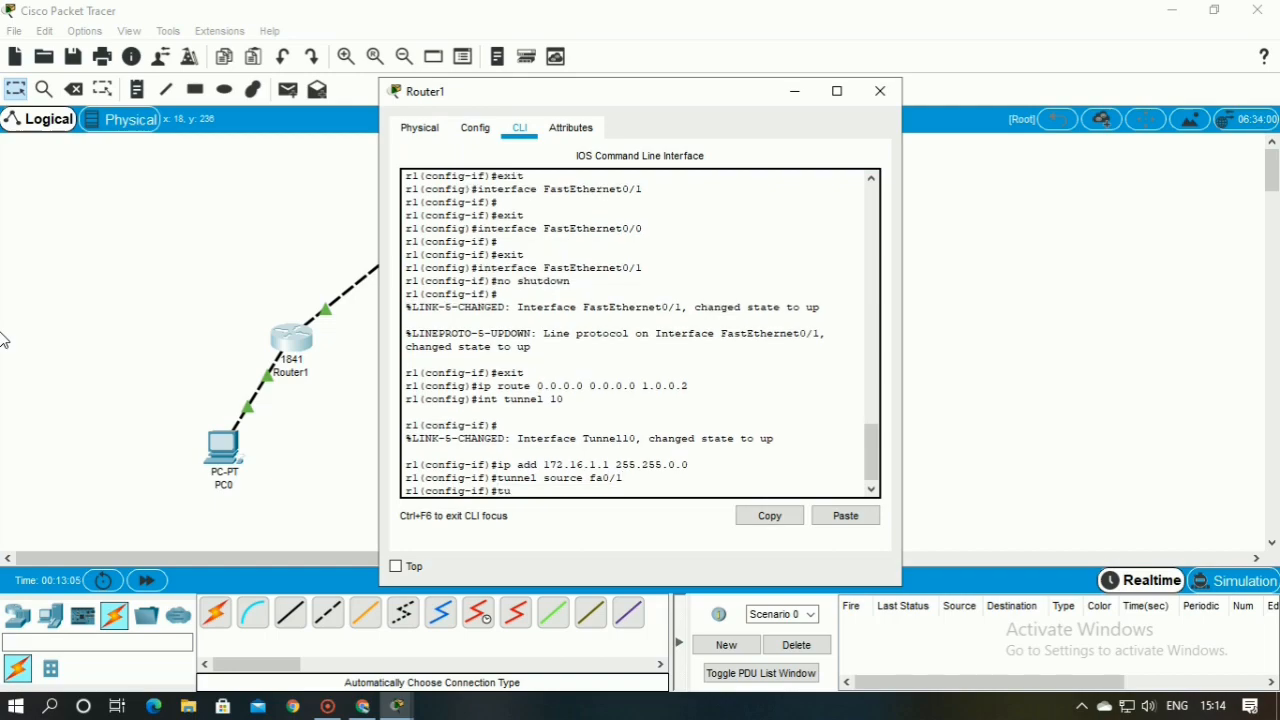
text(l destination 2.0.0.2)
key(Return)
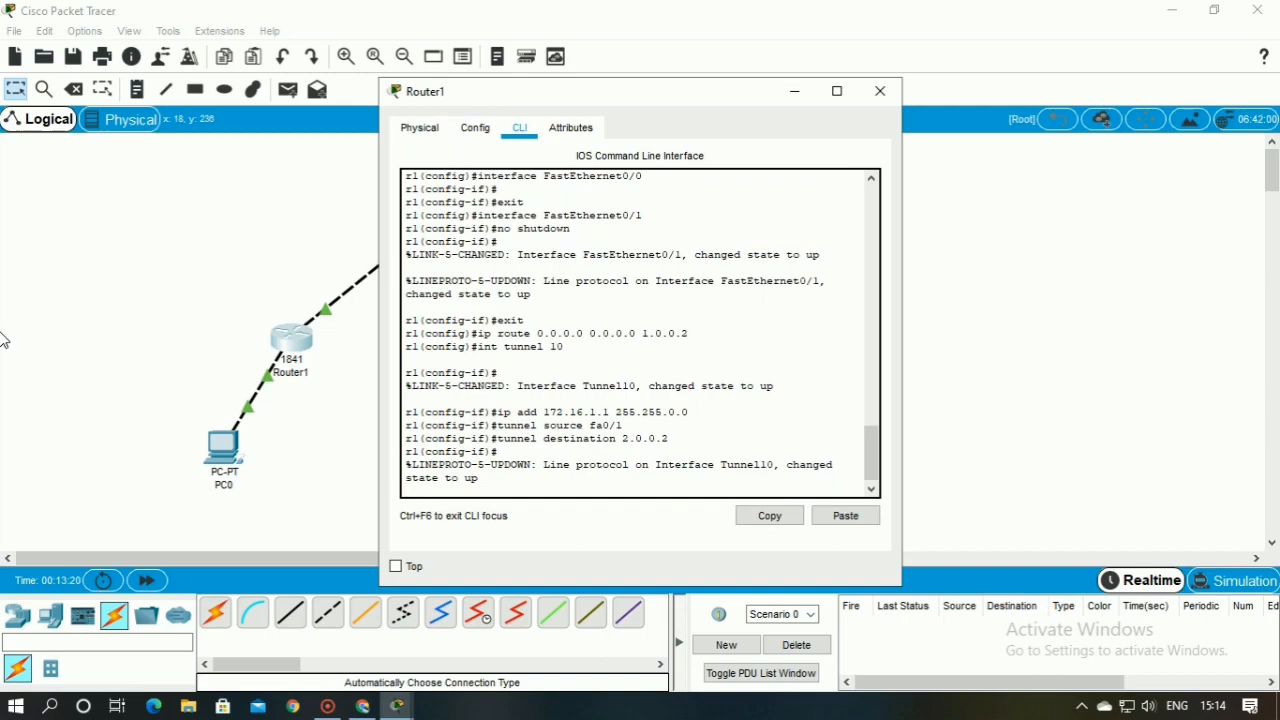
key(Return)
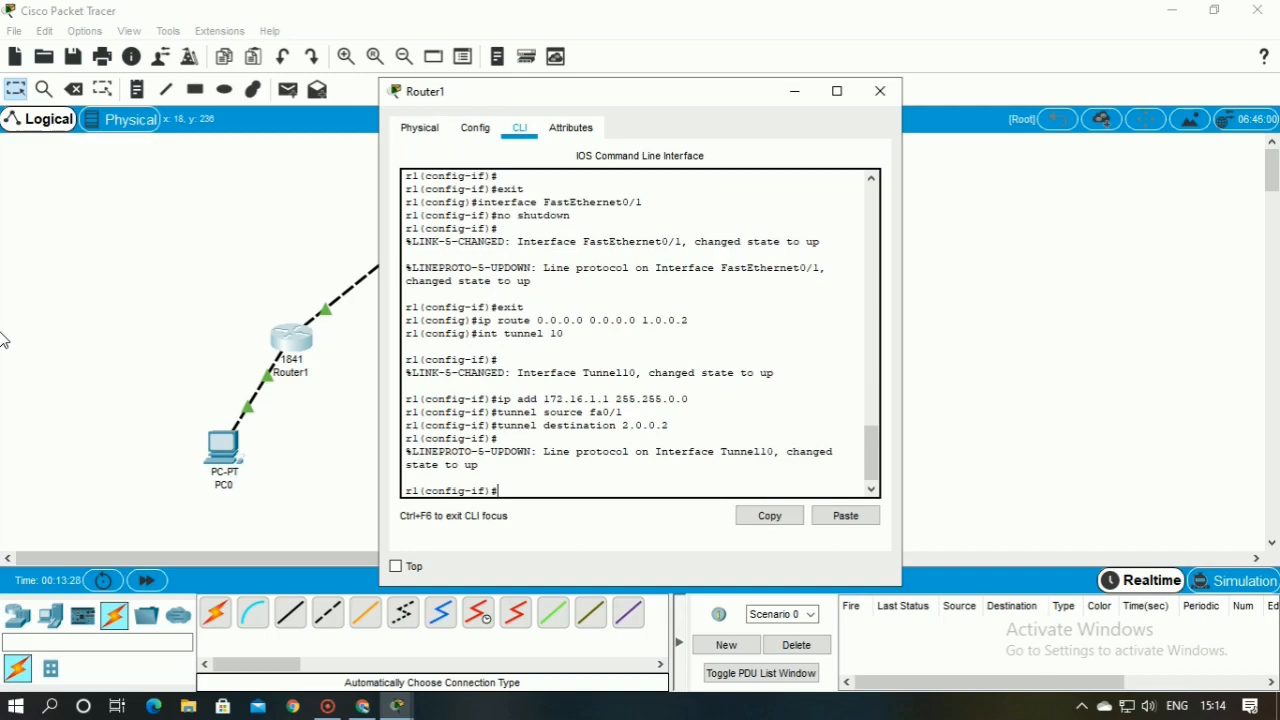
Enable Router1's tunnel interface with no shut, exit to global configuration mode, and close the router's window
text(no shur)
key(BackSpace)
text(t)
key(Return)
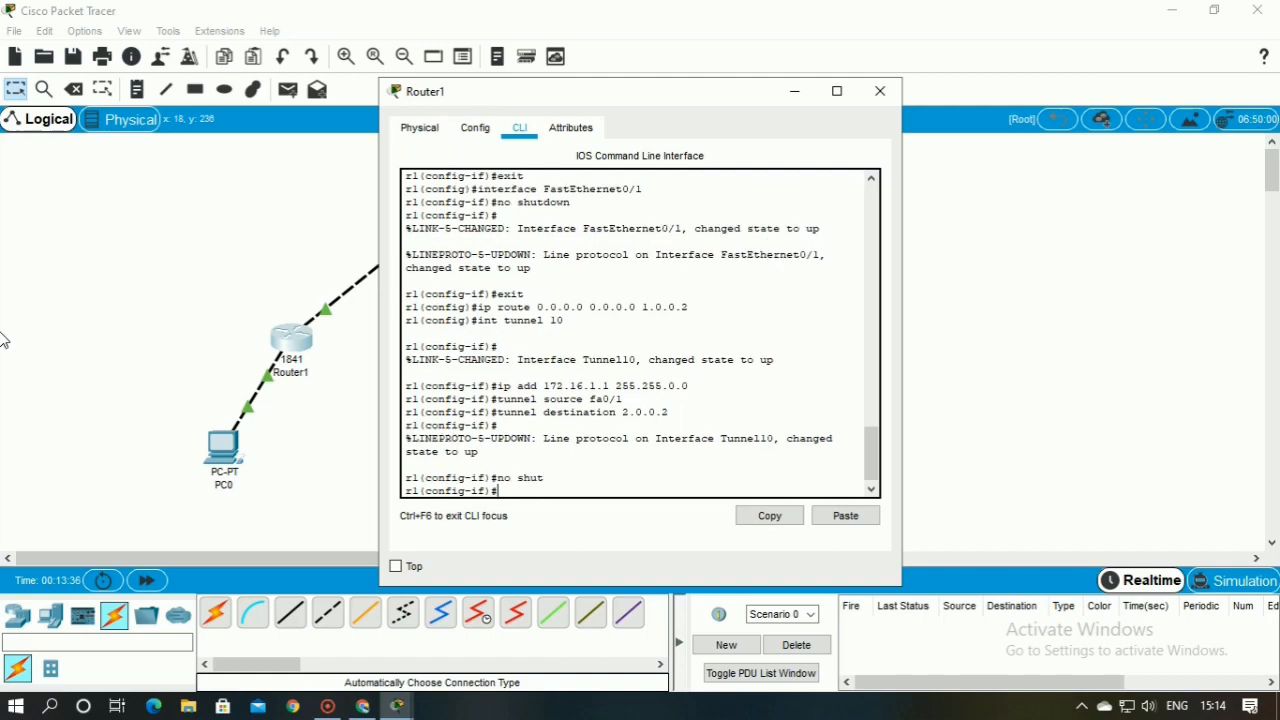
text(exit)
key(Return)
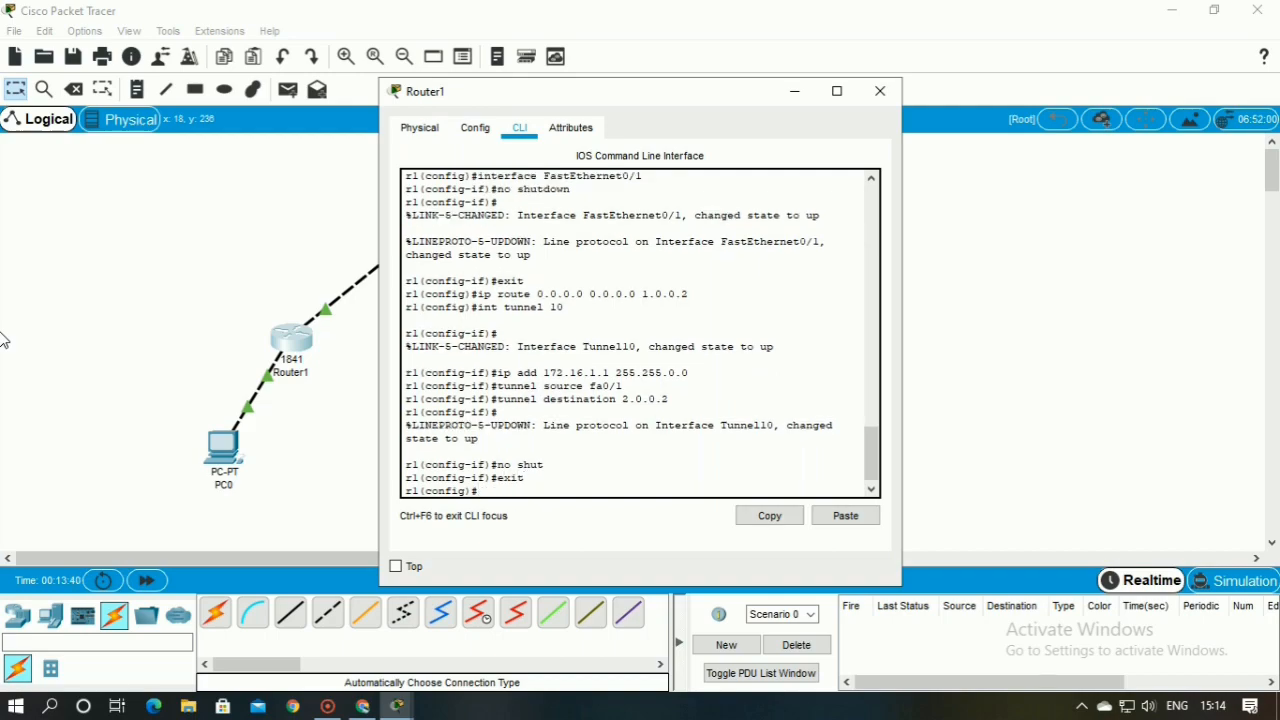
click(879, 91)
Enter global configuration mode on Router2 and create the interface tunnel 100
click(606, 340)
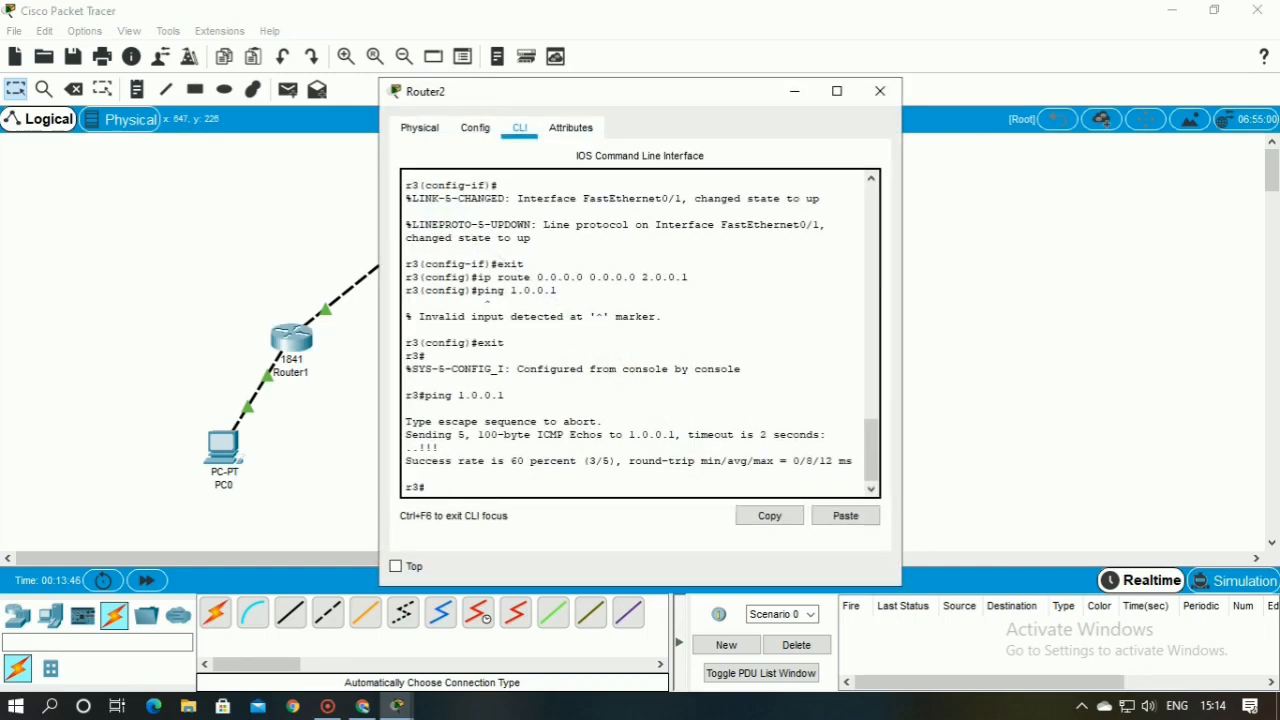
text(config t)
key(Return)
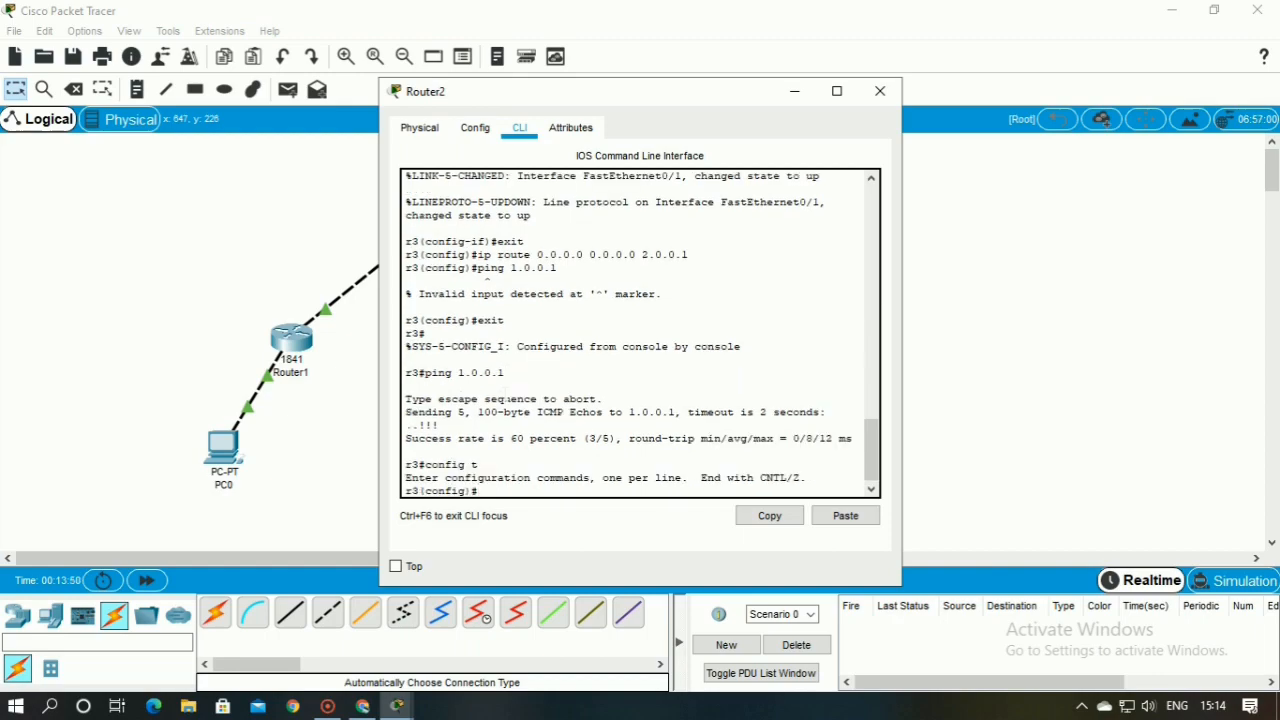
text(int tunnel 100)
key(Return)
key(Return)
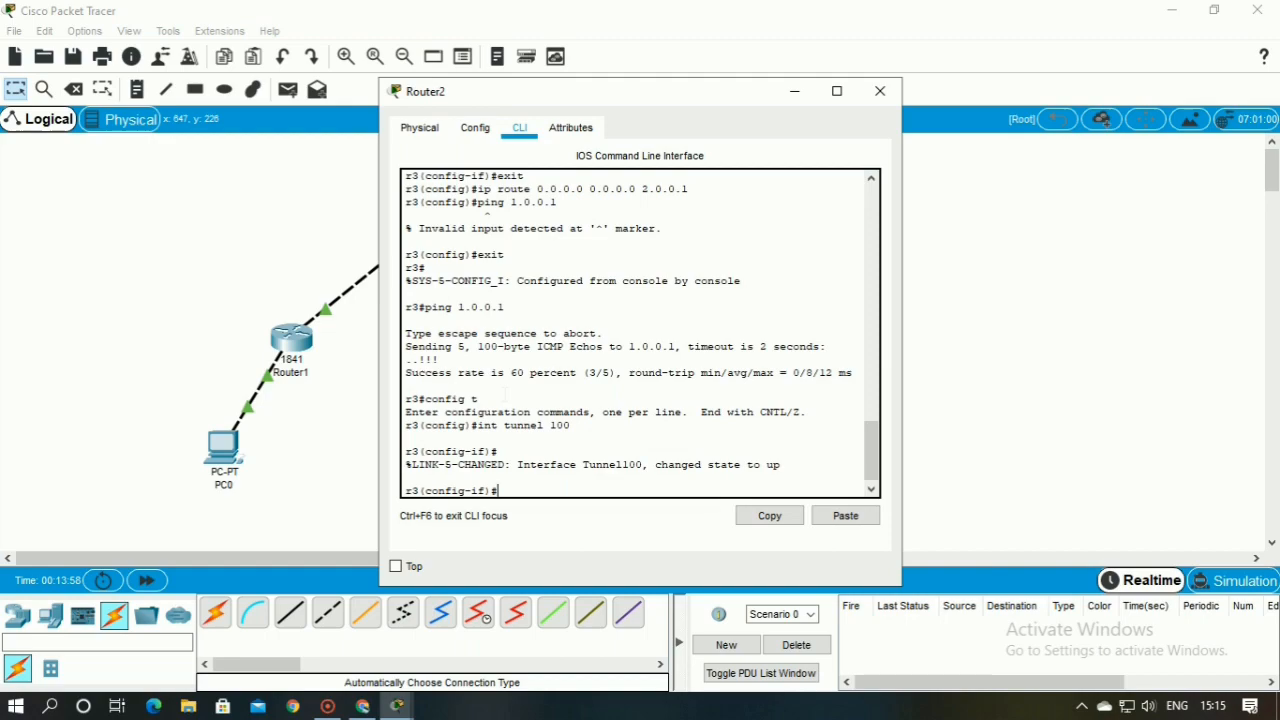
Assign the IP address 172.16.1.2 with mask 255.255.0.0 to Router2's tunnel 100 interface
text(ip add 172.16.1.2 255.255)
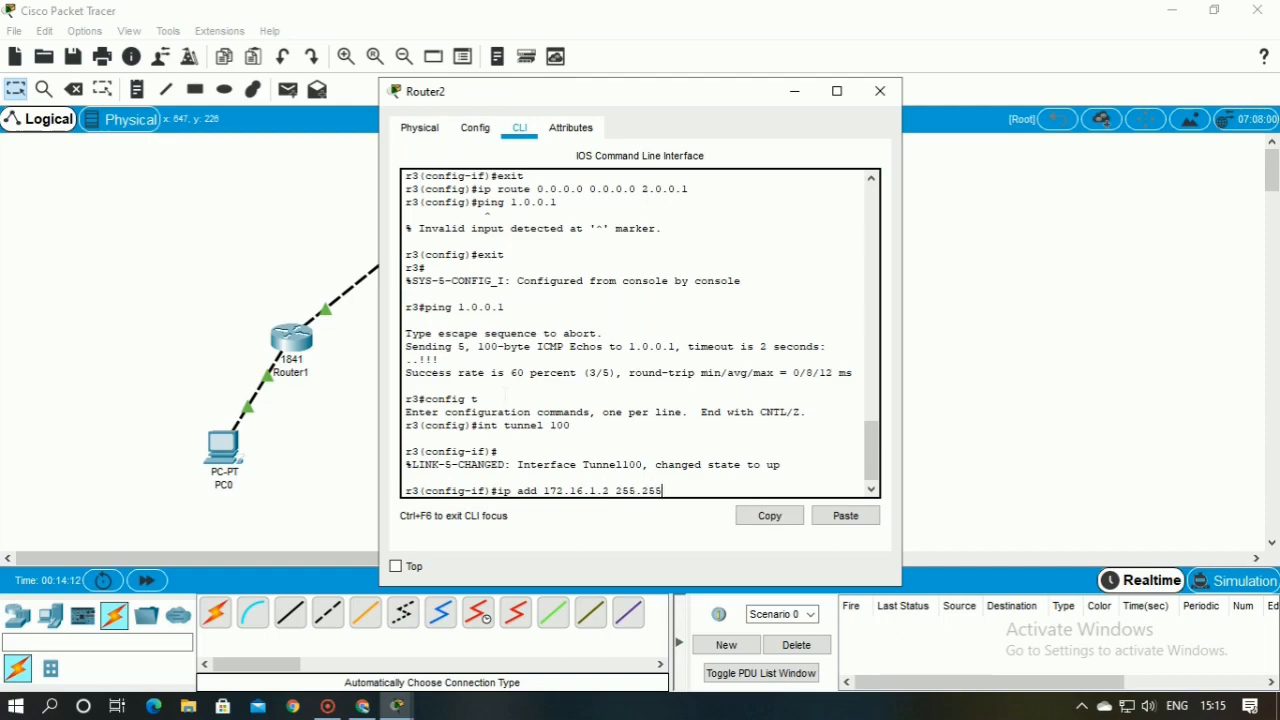
key(BackSpace)
text(5.0.0)
key(Return)
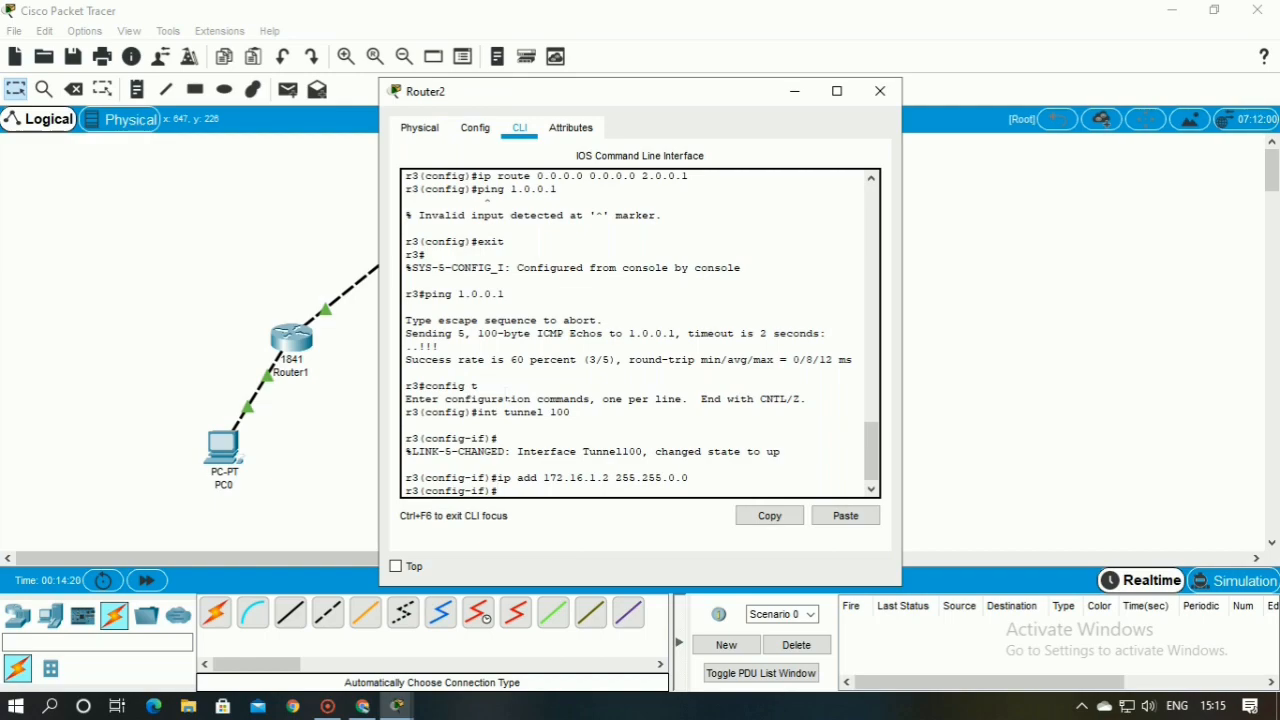
Set the source of Router2's tunnel 100 to interface fa0/0
text(tunnel source fa0/0)
key(Return)
Set the destination of Router2's tunnel 100 to 1.0.0.1
text(tunne)
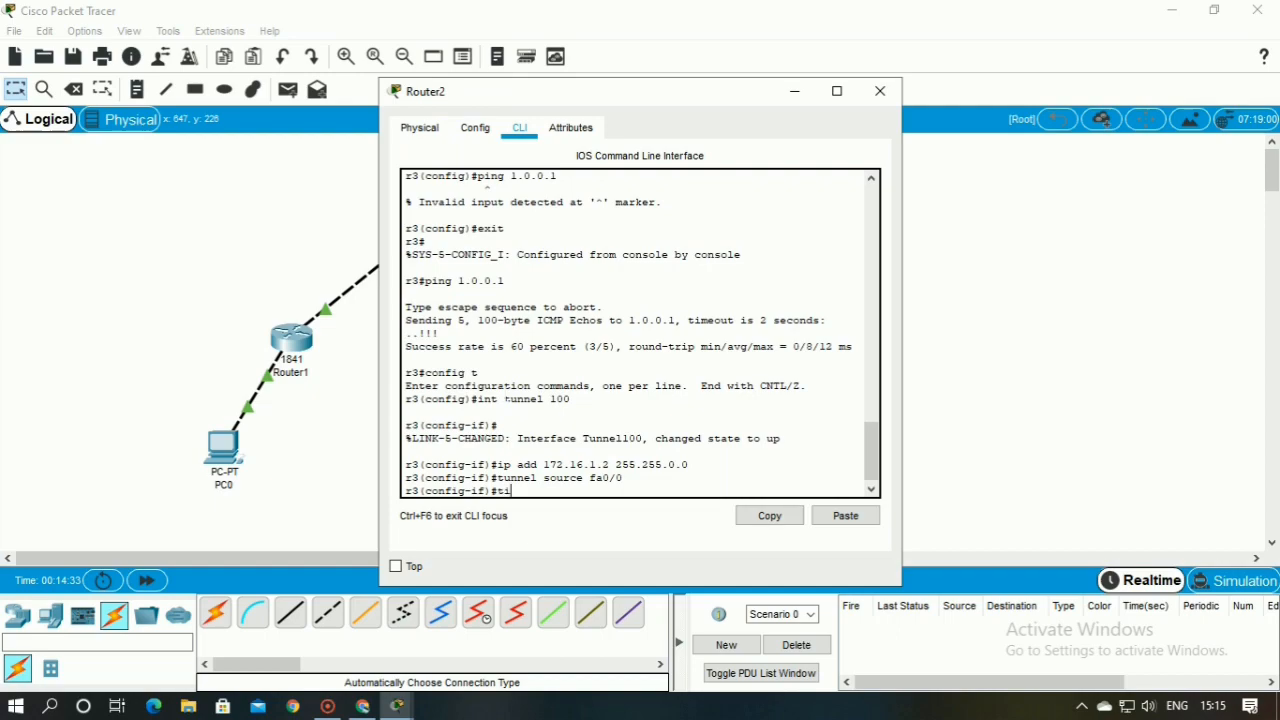
text(l destination 1.0.0.1)
key(Return)
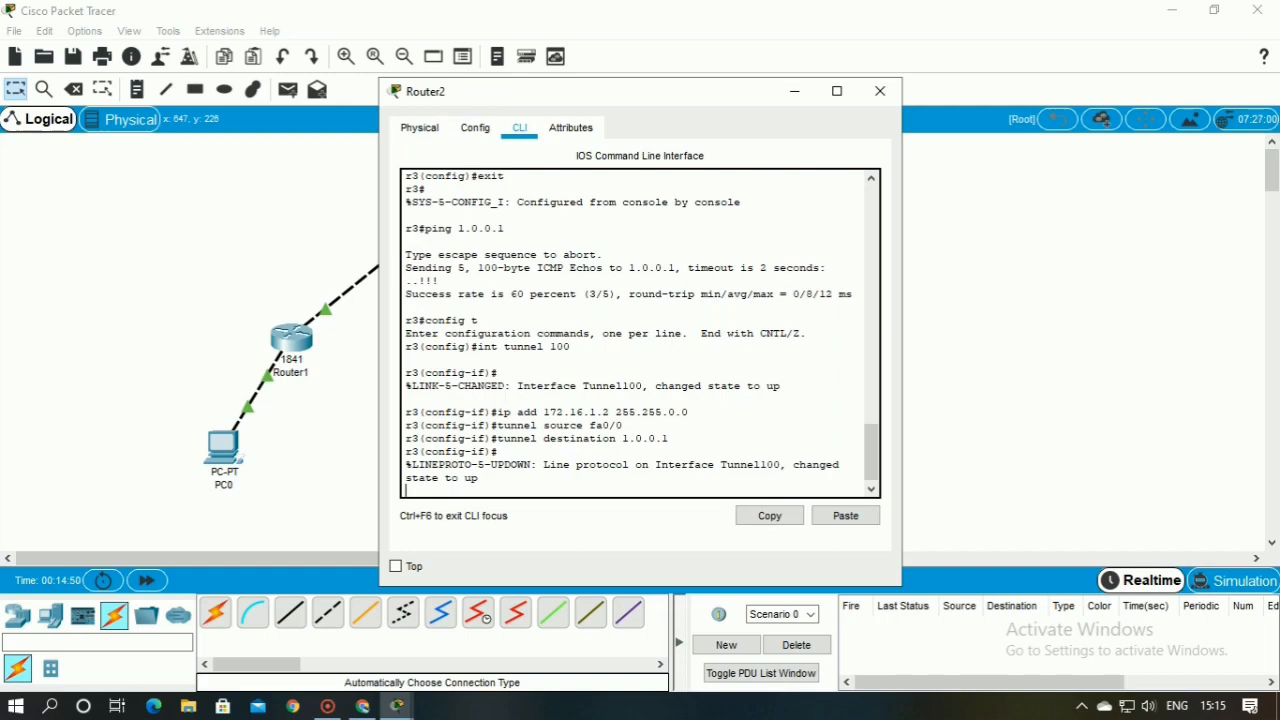
key(Return)
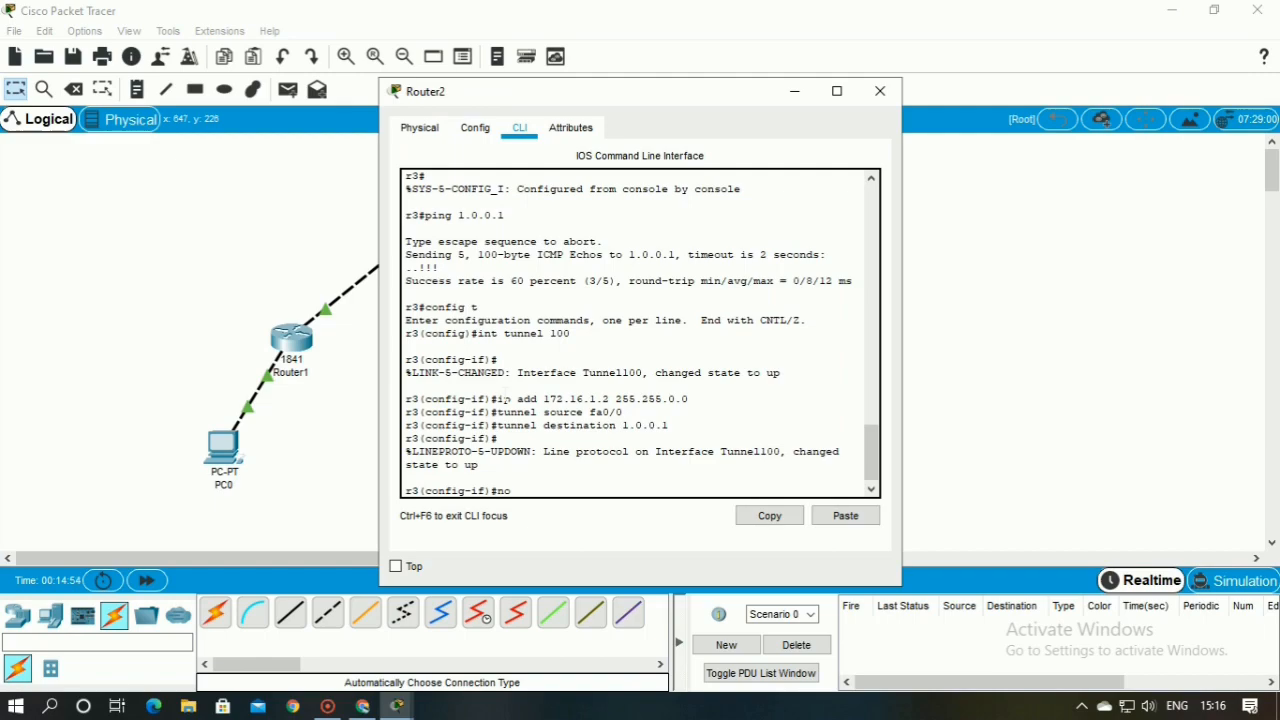
Enable Router2's tunnel interface with no shut and exit to privileged mode
text(no shut)
key(Return)
text(exit)
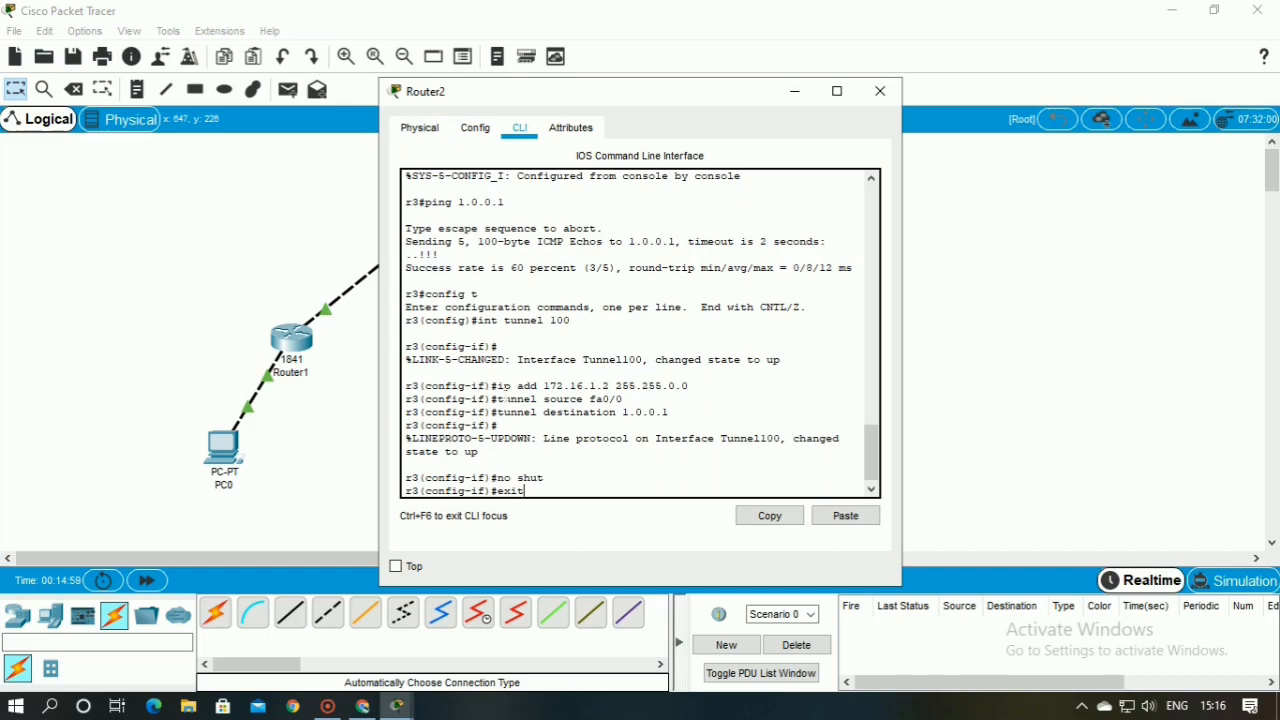
key(Return)
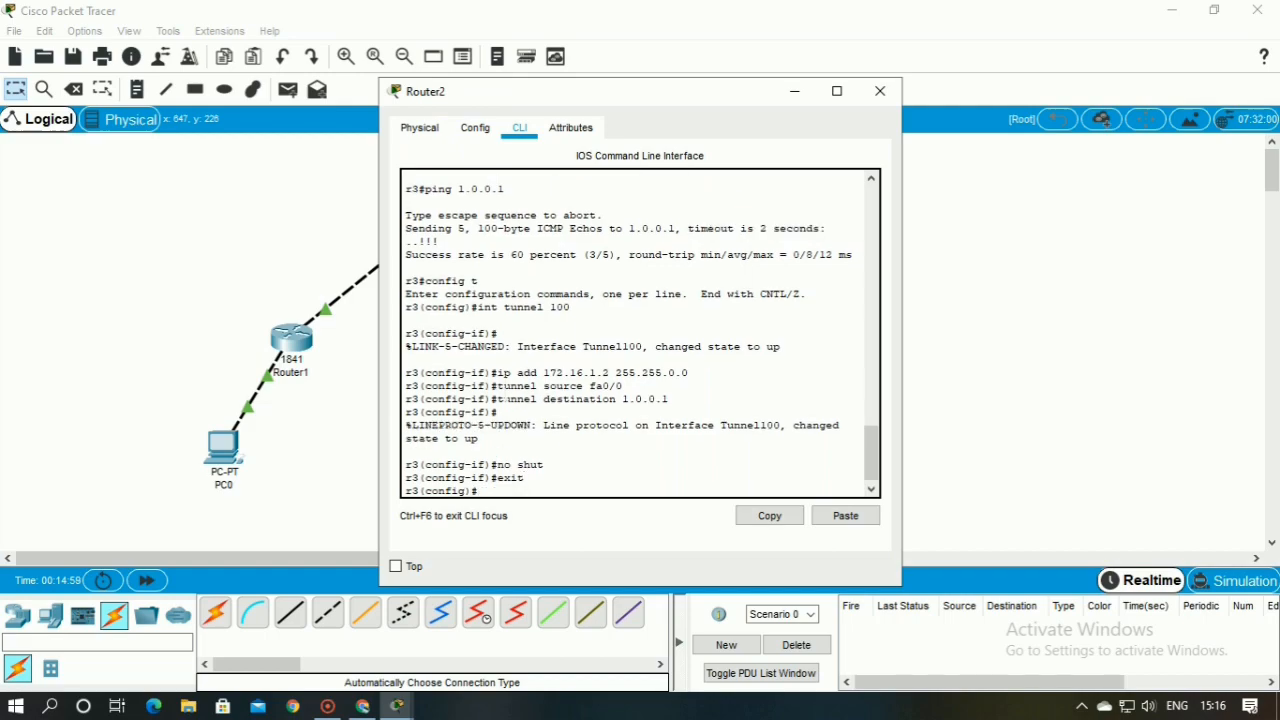
text(exit)
key(Return)
Ping Router1's tunnel address 172.16.1.1 from Router2 and check the success rate
key(Return)
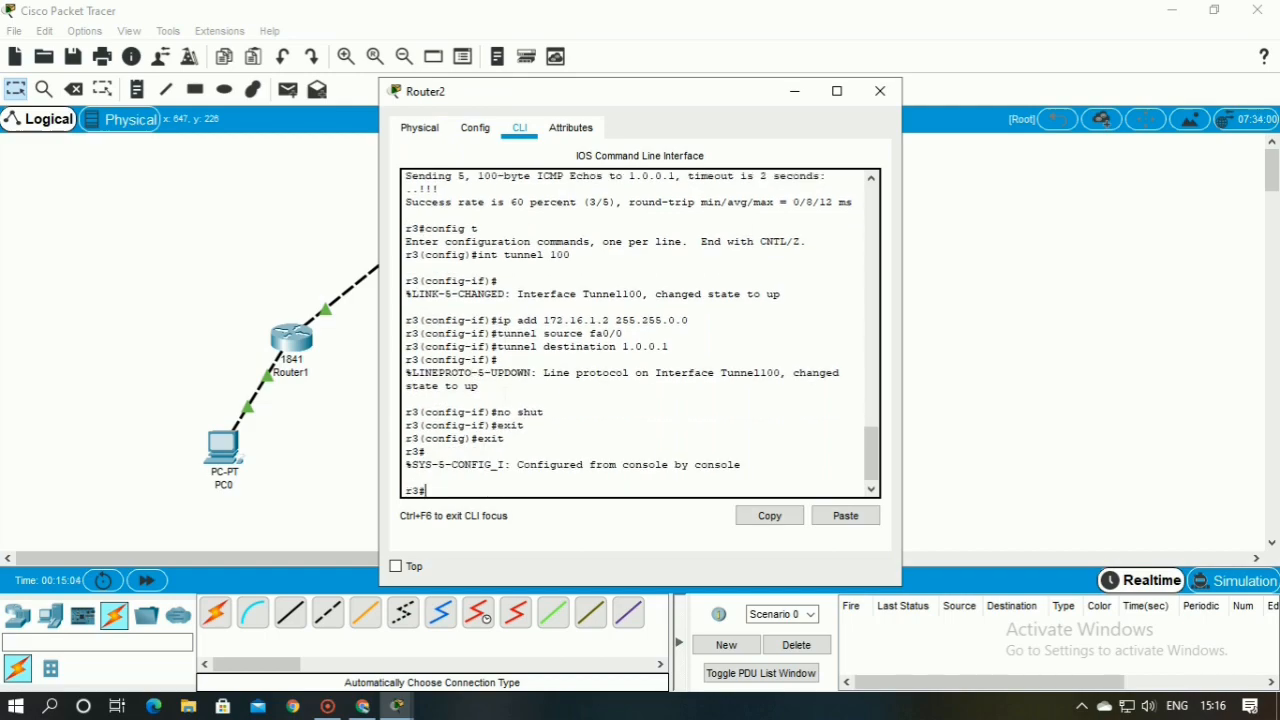
text(ping 172.16.1.1)
key(Return)
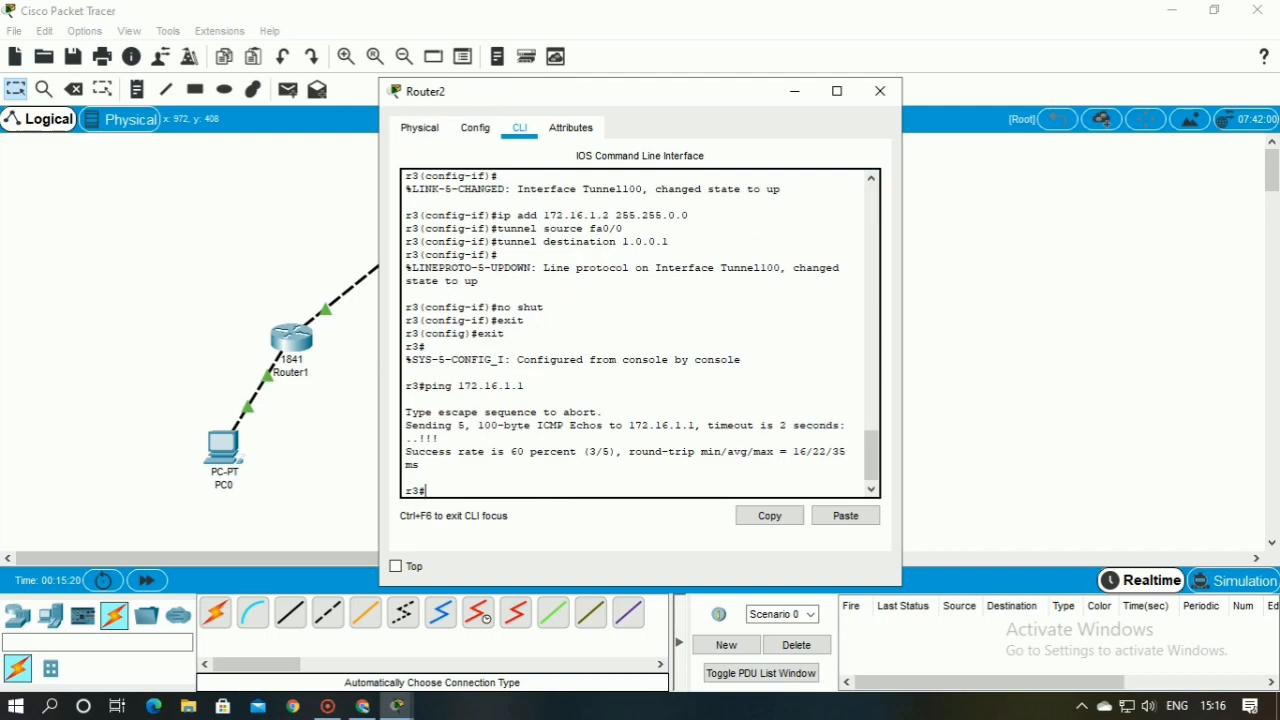
drag(406, 456, 424, 466)
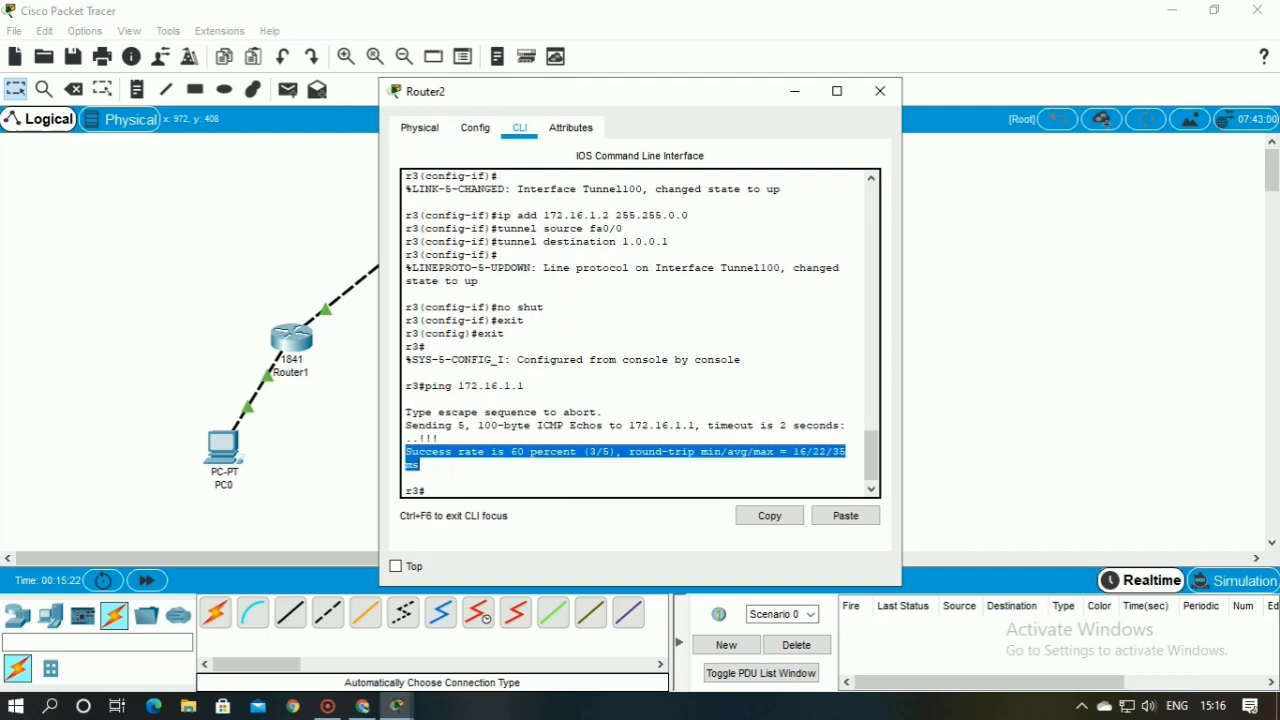
click(453, 490)
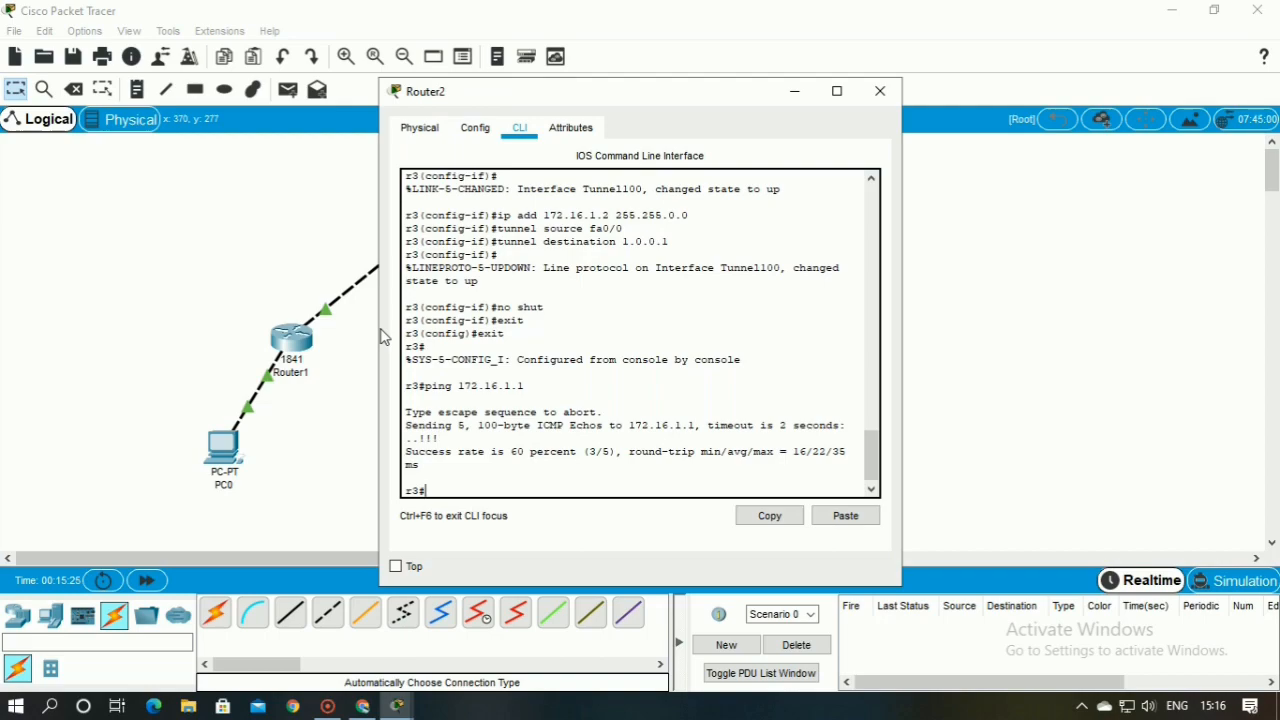
Try to display Router2's tunnel details with the commands show tunnel and show tunnel 100
text(show tunnel)
key(Return)
key(Return)
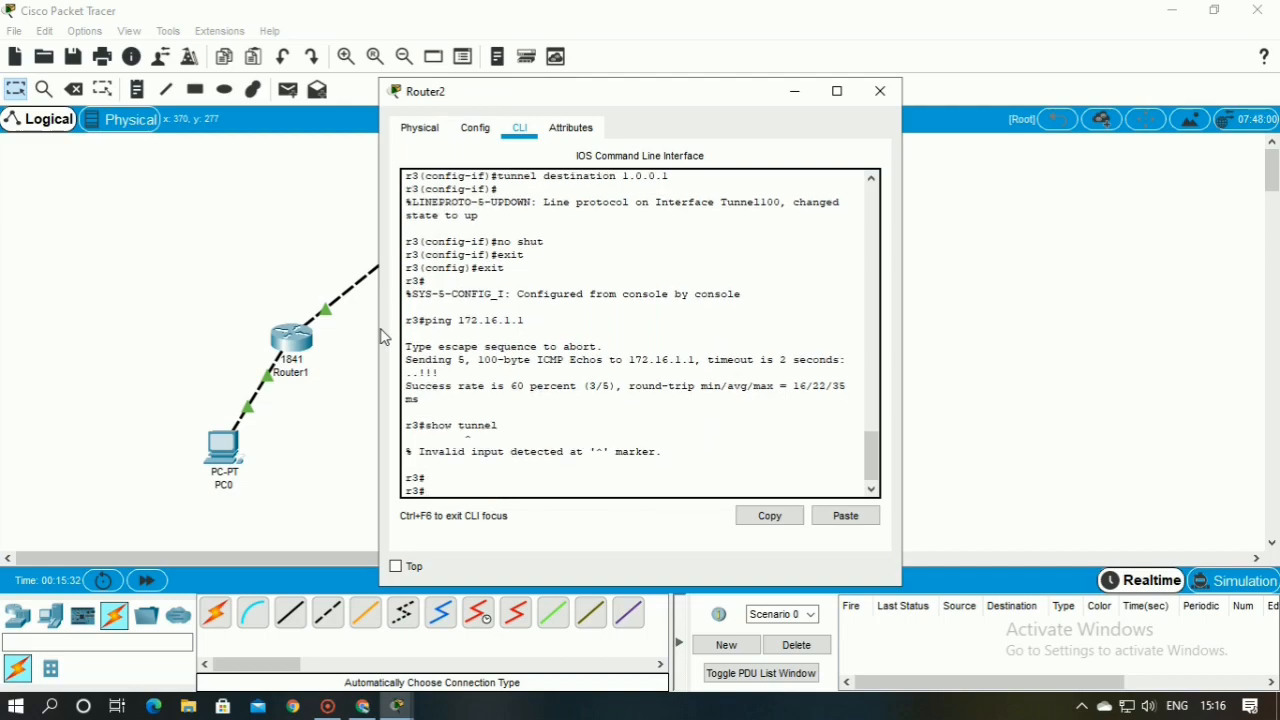
key(Up)
text(100)
key(Return)
Run show interface tunnel 100 on Router2, examine the tunnel's line status and queue details, and close the router's window
text(show )
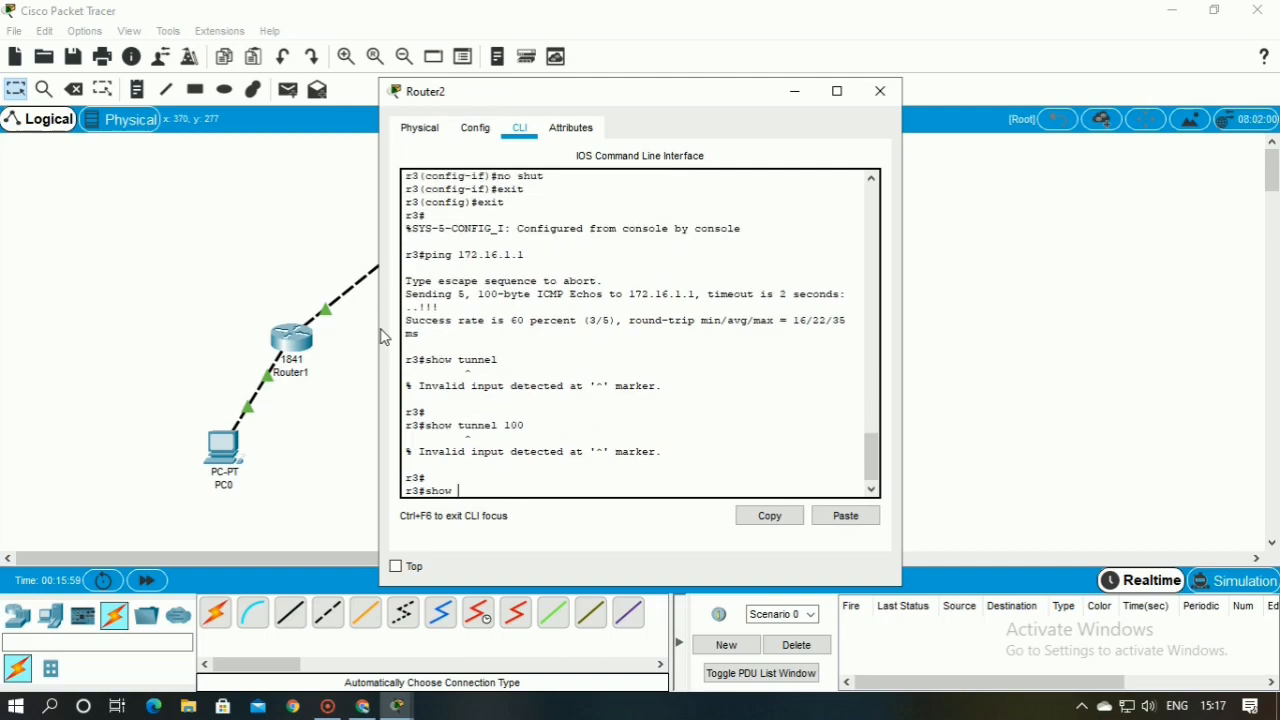
text(interfac)
text(ce )
text(t)
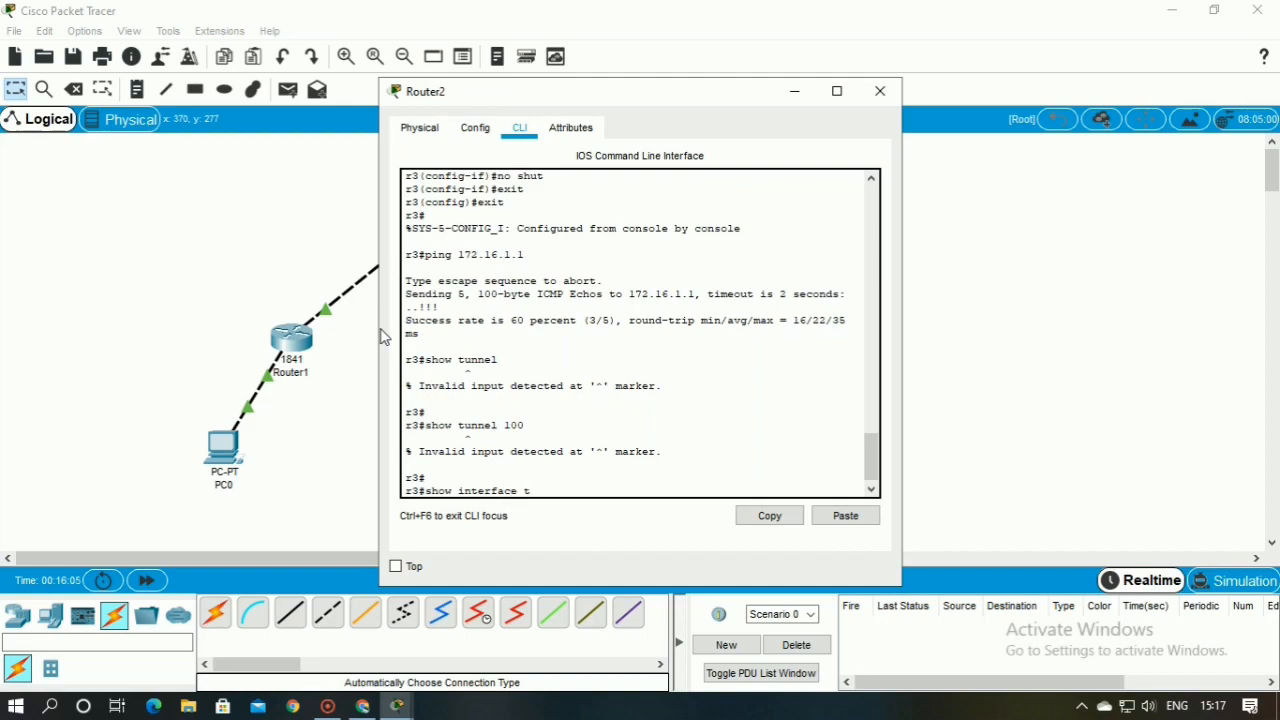
text(unnel 100)
key(Return)
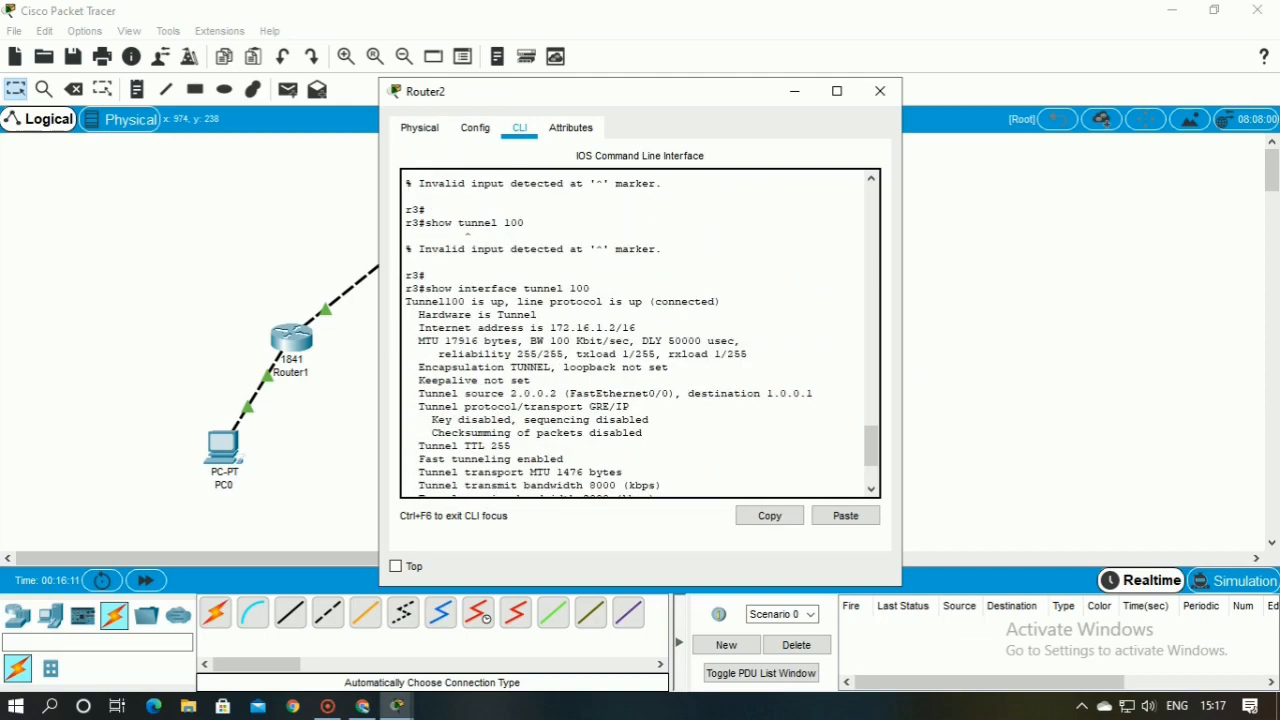
drag(405, 301, 720, 301)
scroll(642, 337, down, 3)
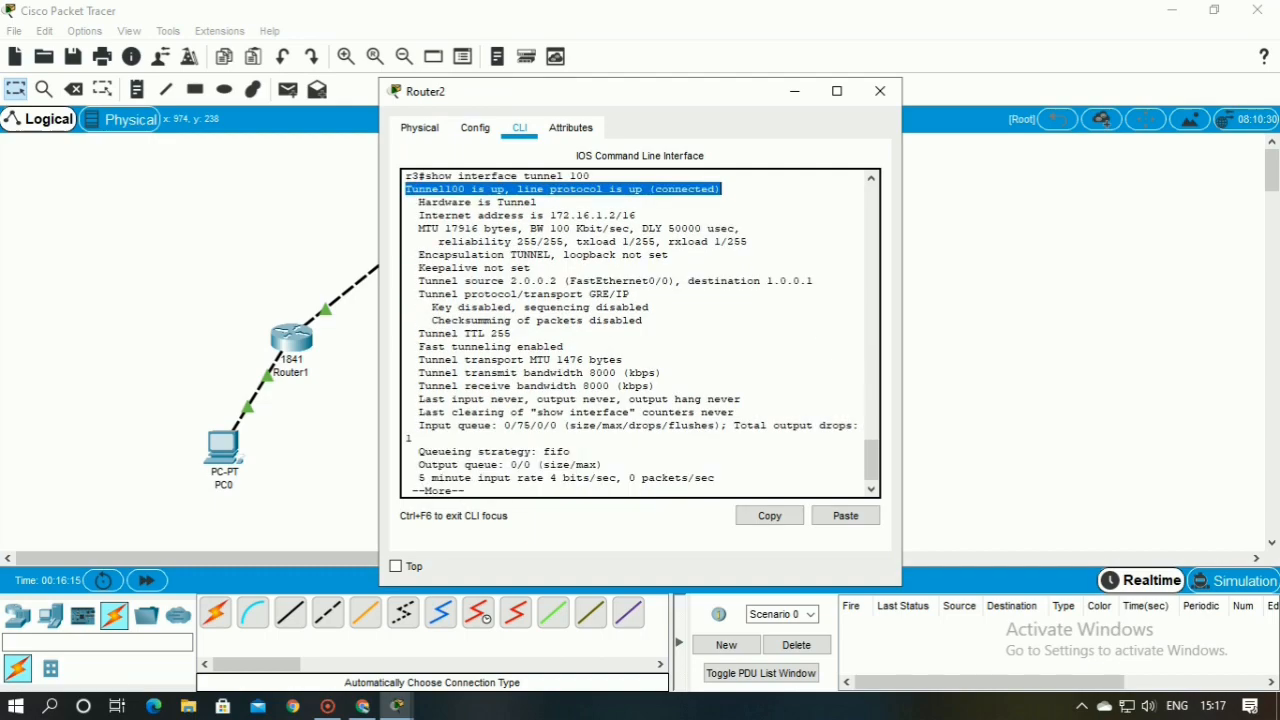
drag(405, 447, 604, 461)
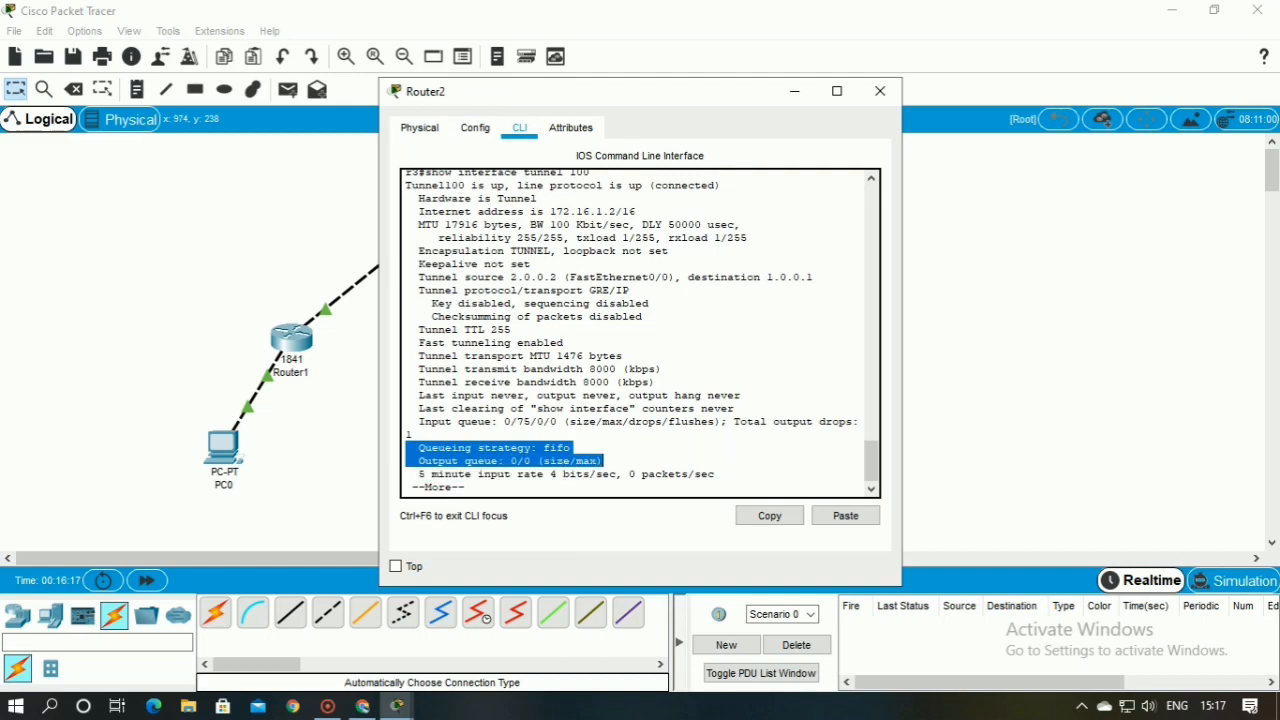
click(604, 461)
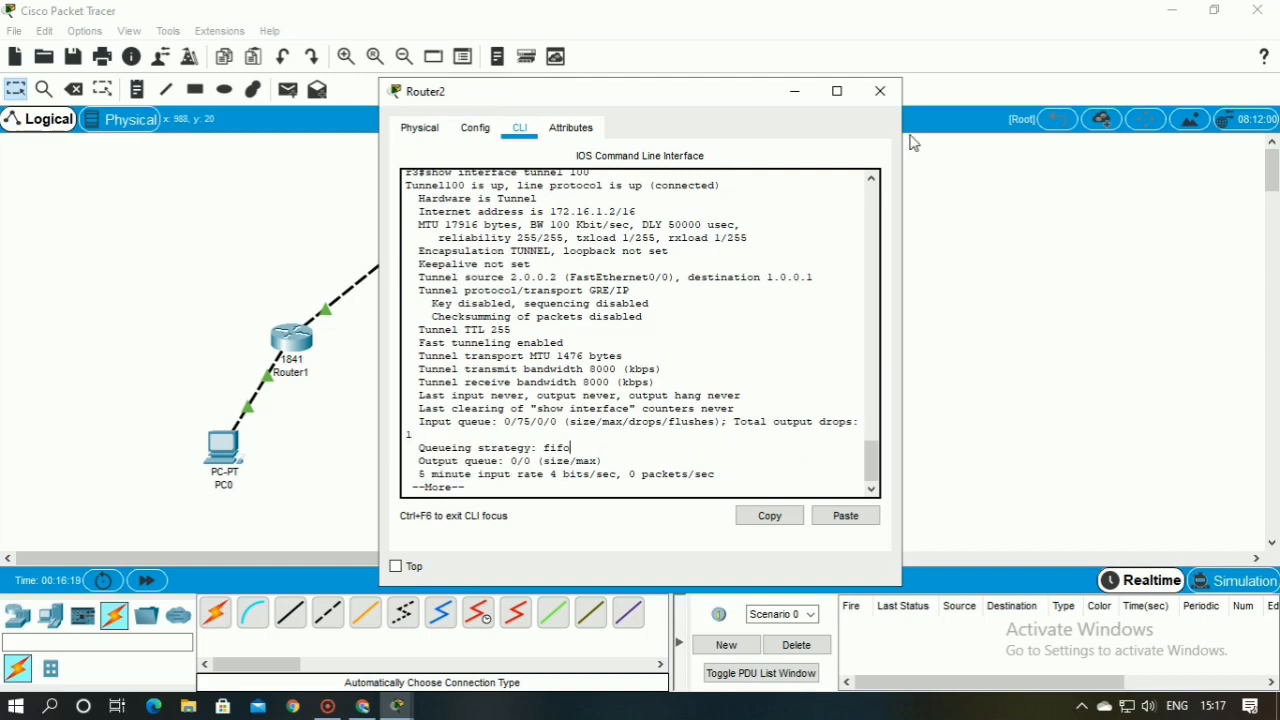
click(871, 100)
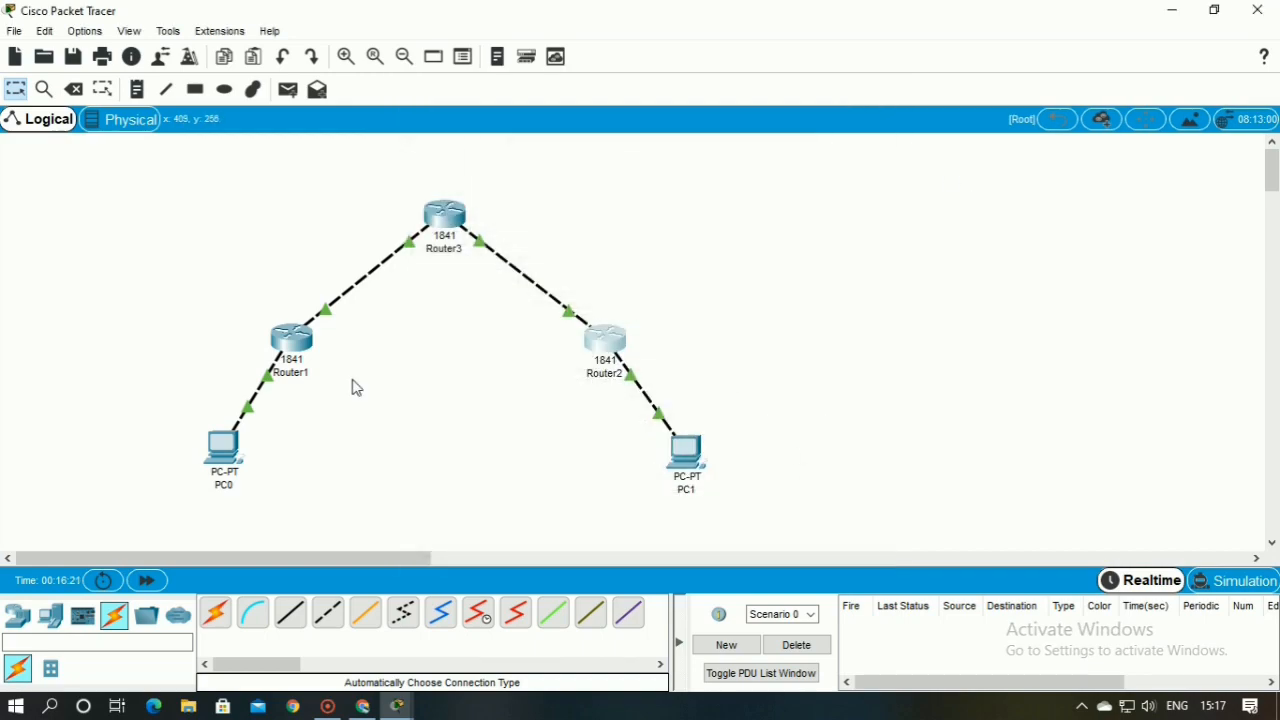
Add a static route on Router1 to 192.168.2.0 255.255.255.0 via next hop 172.16.1.2 and close the router's window
click(291, 350)
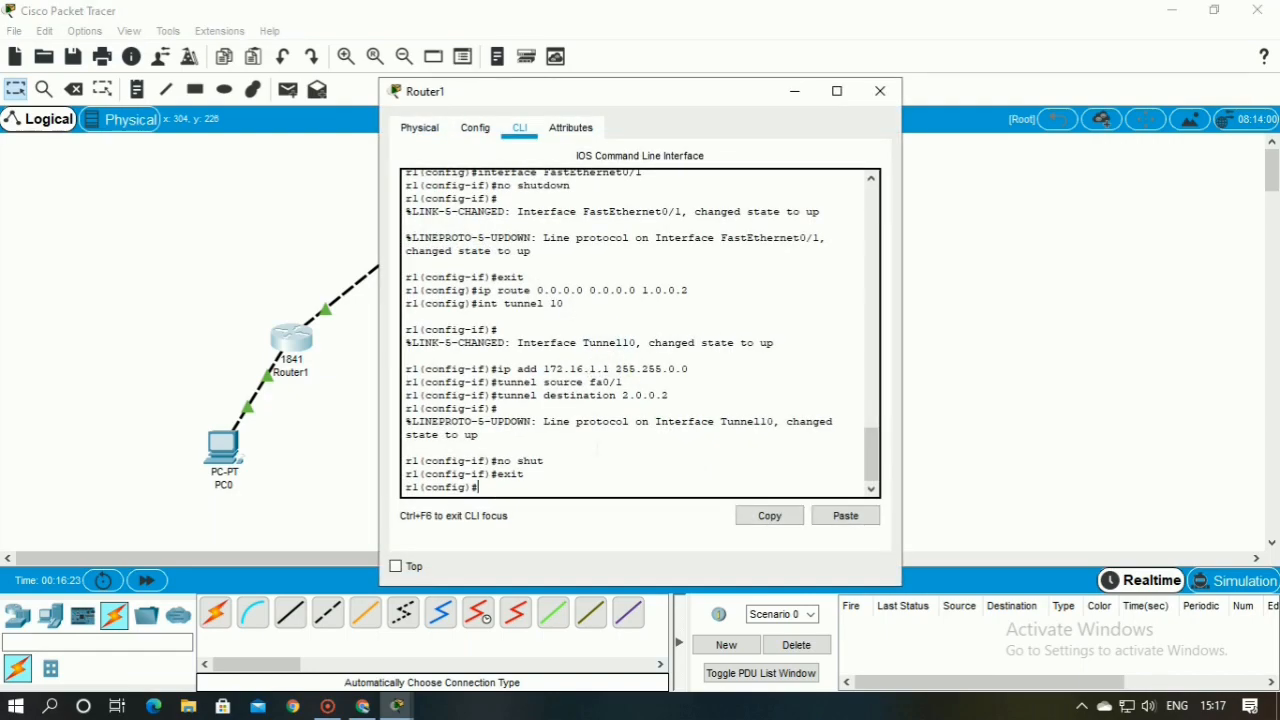
text(ip route 192.168.2.0)
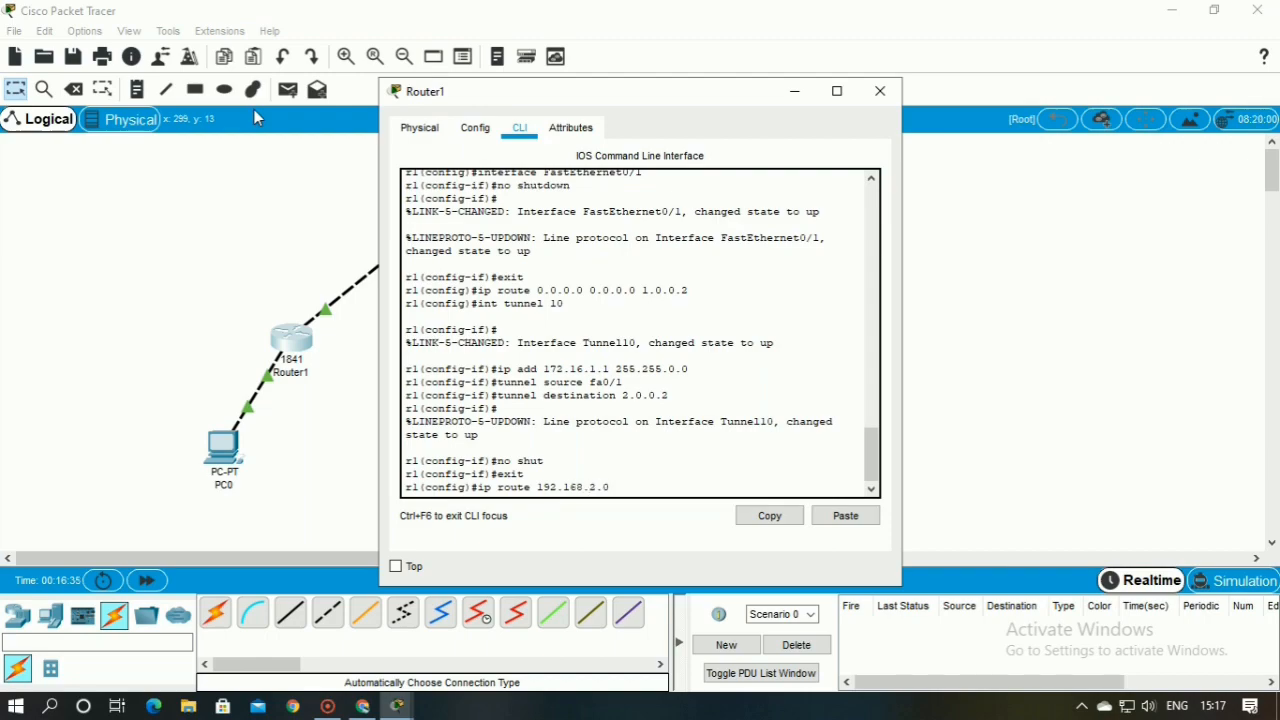
text( 255.255.255.0 172.16.1.2)
key(Return)
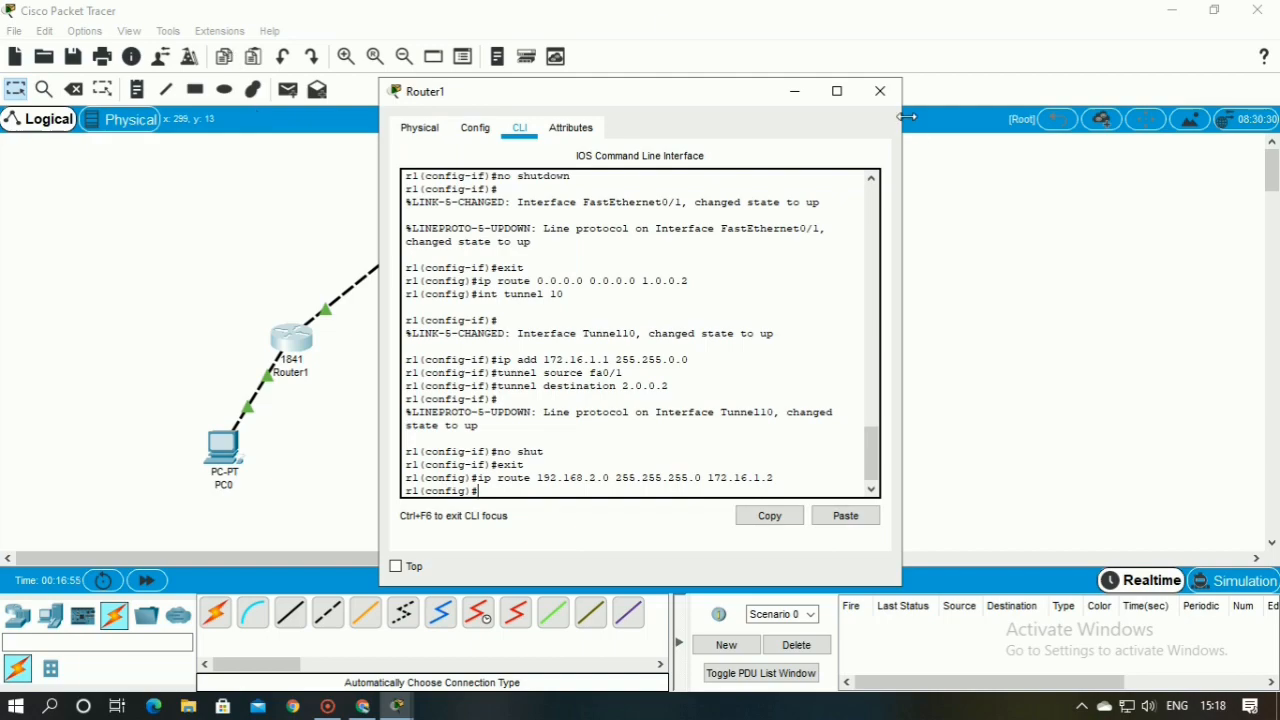
click(884, 96)
Reopen Router2's command line and page through the rest of the tunnel interface output to return to the privileged prompt
click(600, 342)
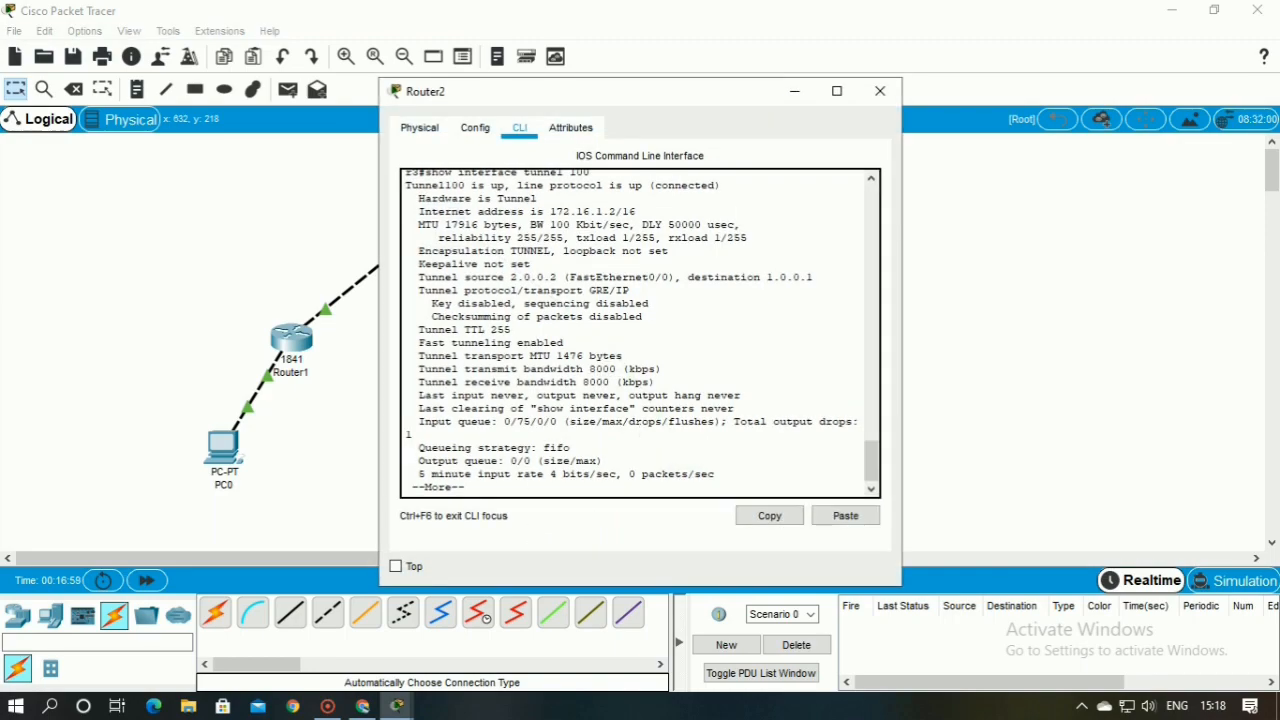
key(Return)
key(Return)
key(Return)
key(Return)
key(Return)
key(Return)
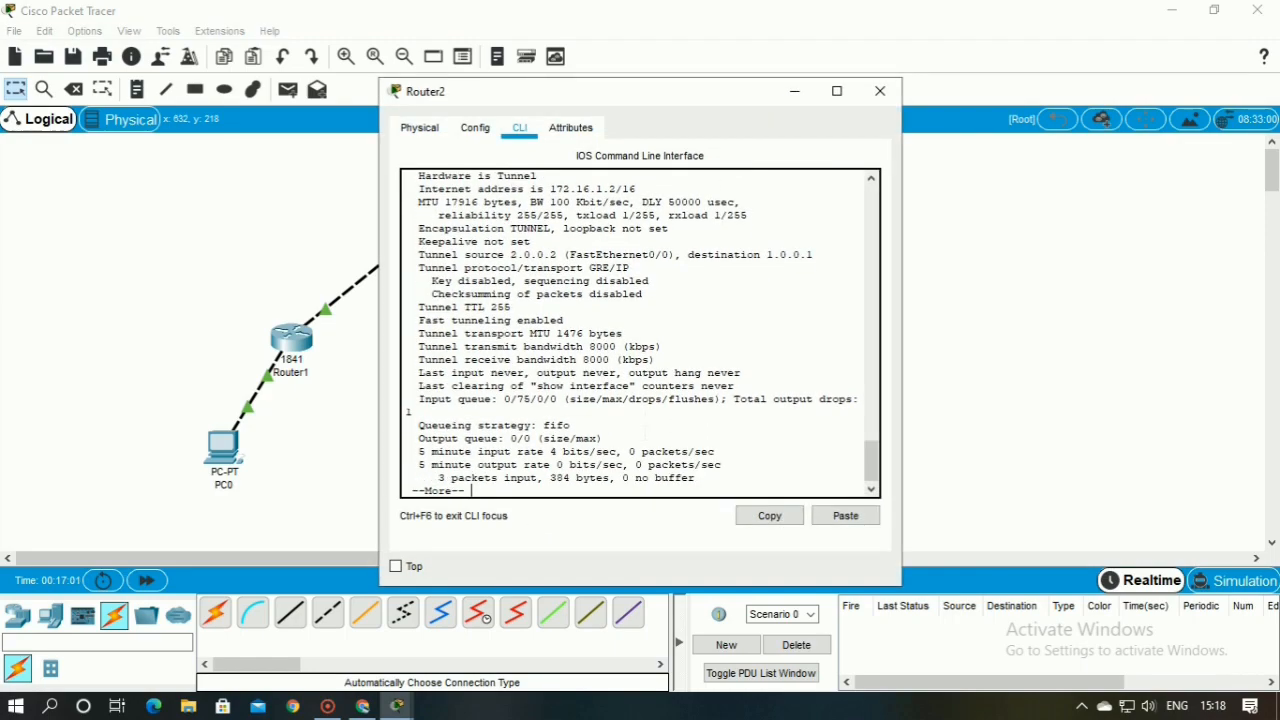
key(Return)
key(Return)
key(Return)
key(Return)
key(Return)
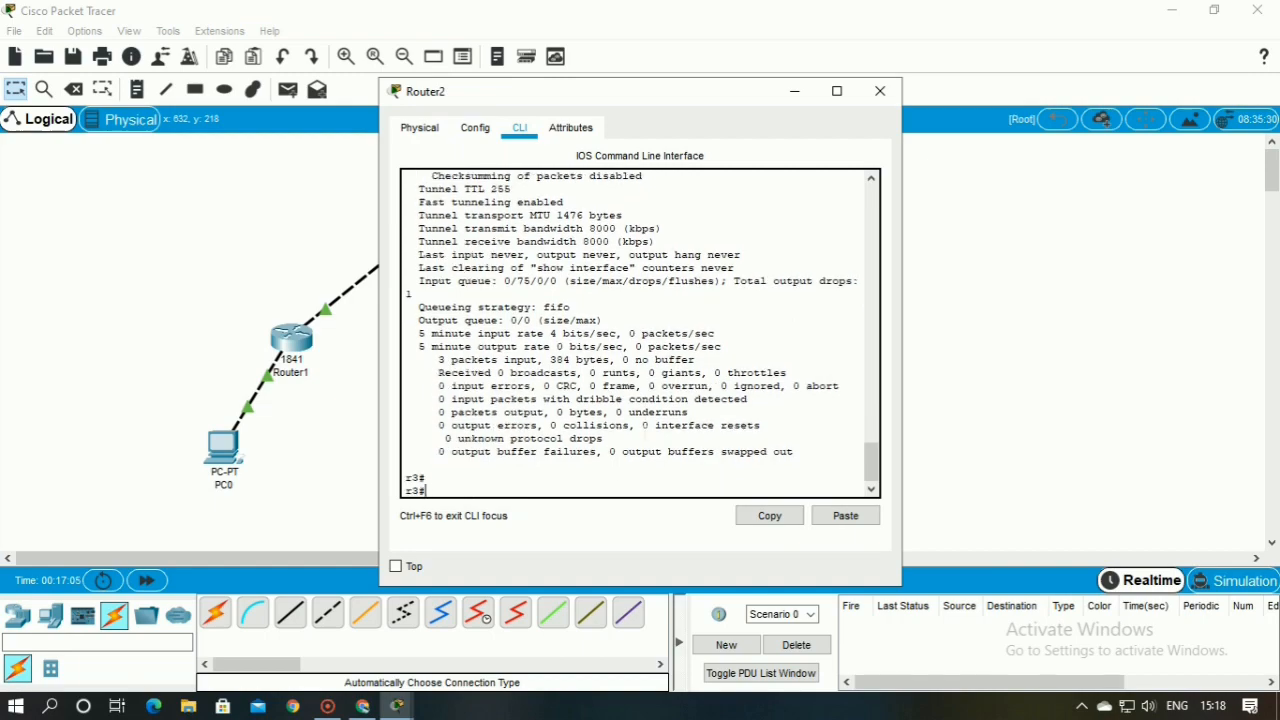
Add a static route on Router2 to 192.168.1.0 255.255.255.0 via next hop 172.16.1.1, exit configuration mode and close the router's window
text(ip)
key(BackSpace)
key(BackSpace)
text(config t)
key(Return)
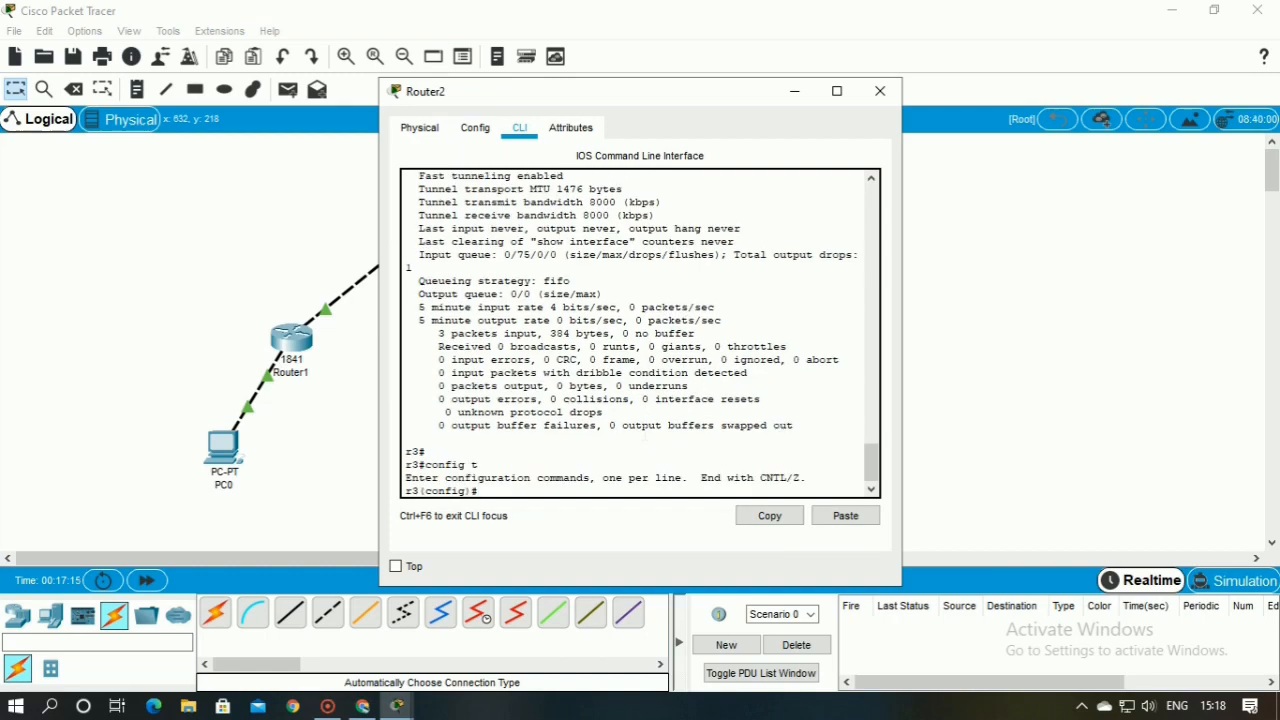
text(ip route 192.168.1.0 255)
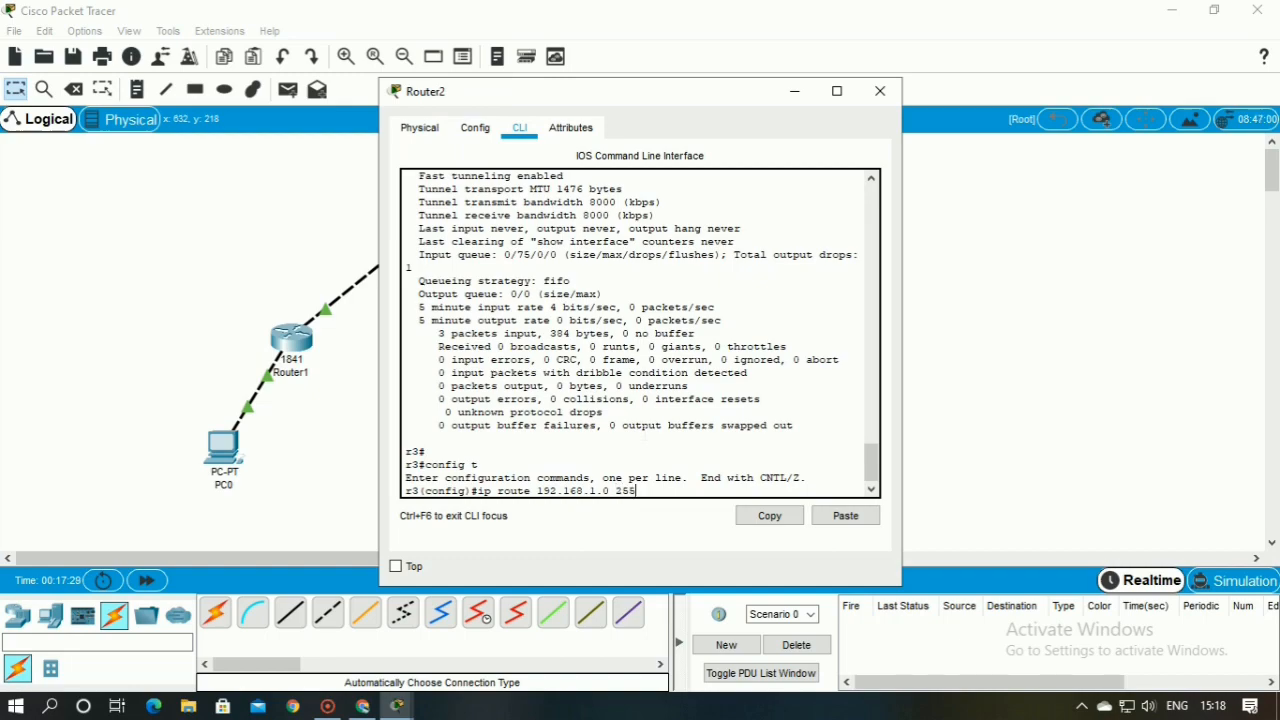
text(.255.255.0 172.16.1.1)
key(Return)
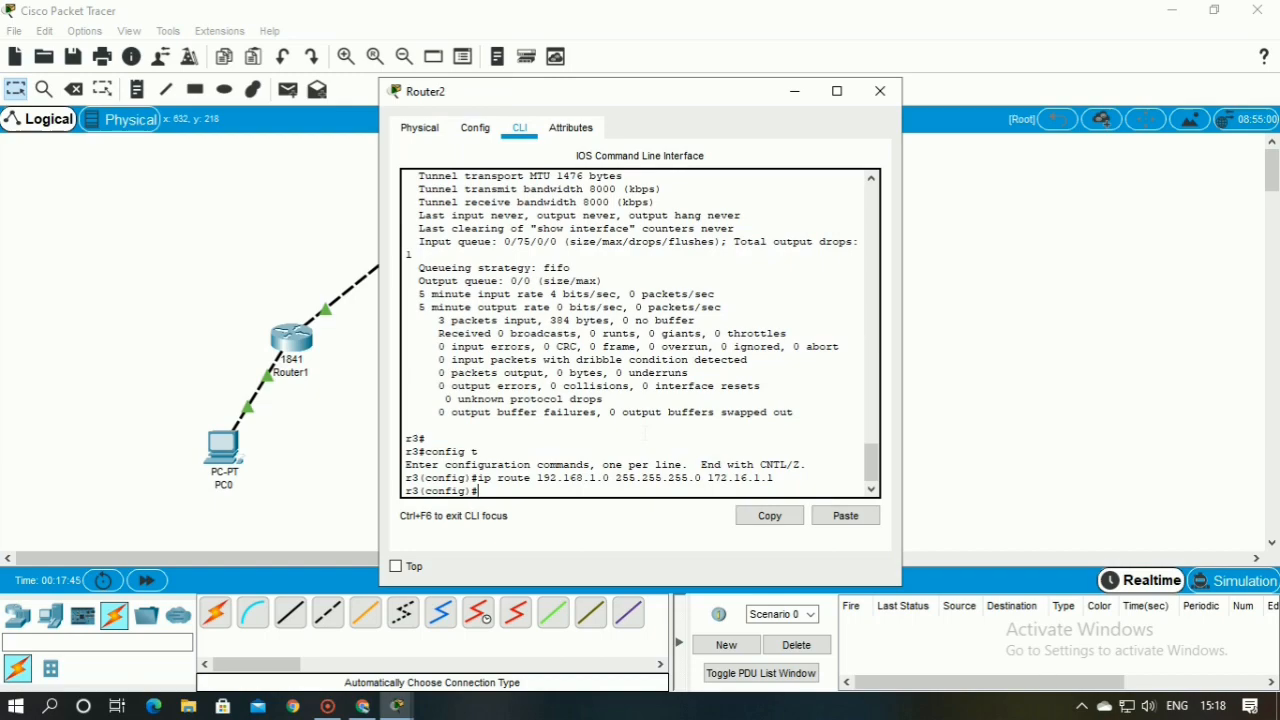
text(exit)
key(Return)
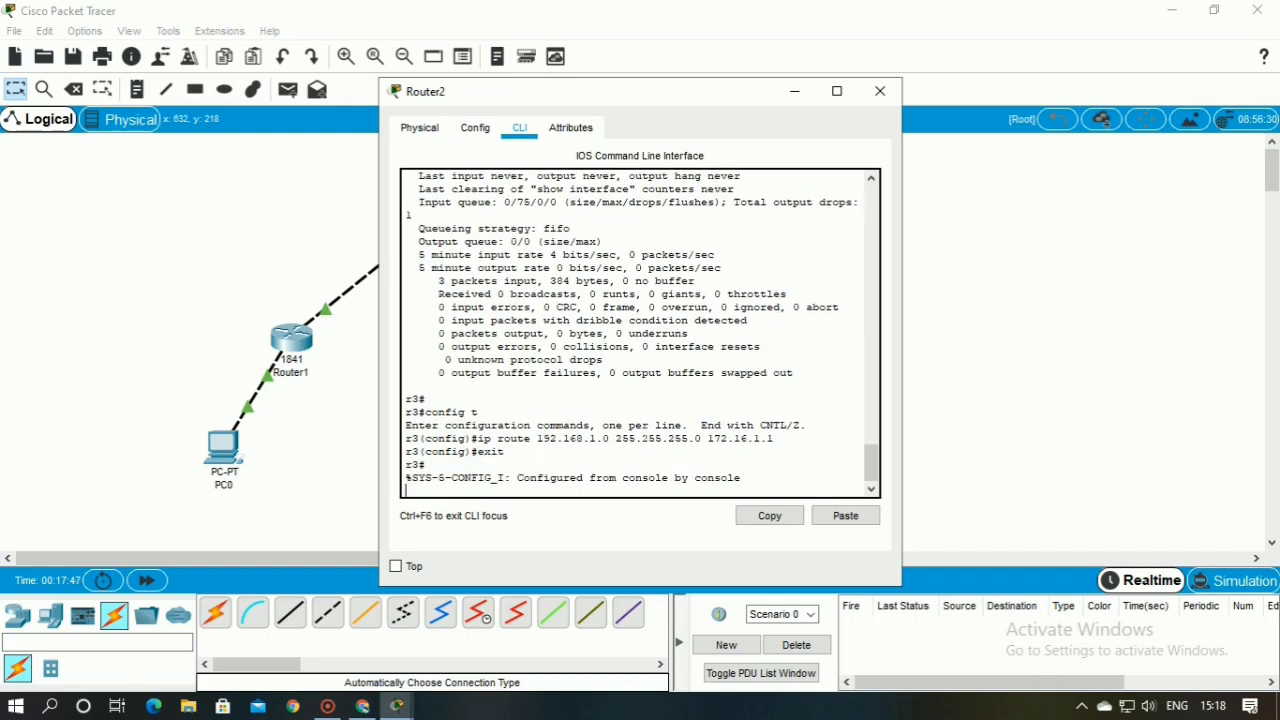
key(Return)
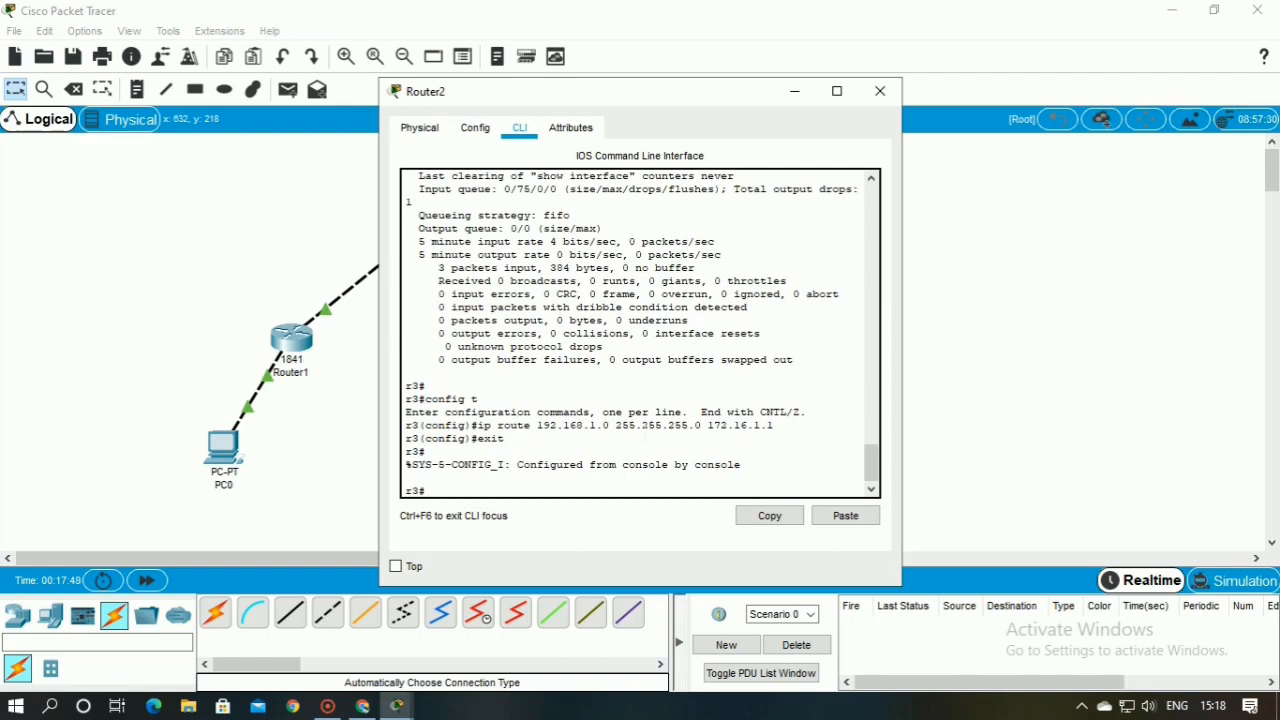
click(886, 98)
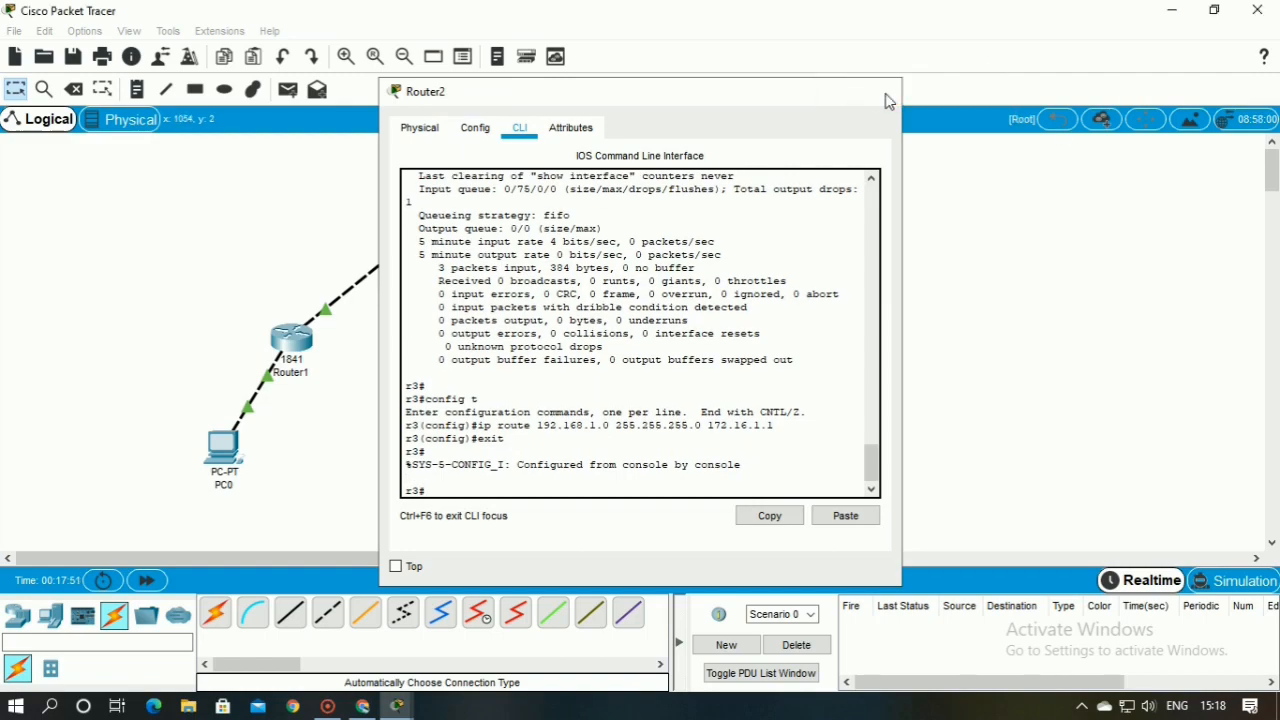
drag(194, 177, 755, 470)
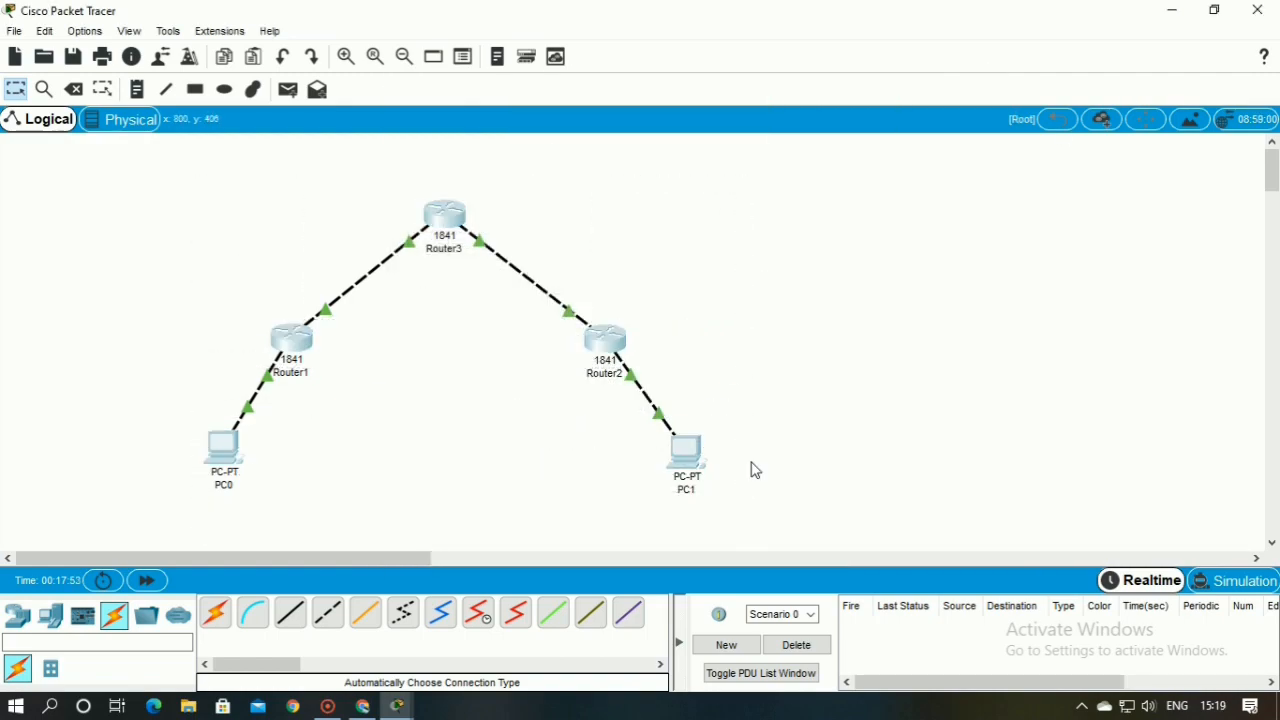
Open PC0's command prompt and run ipconfig to check the IPv4 address and subnet mask of its FastEthernet0 connection
click(221, 452)
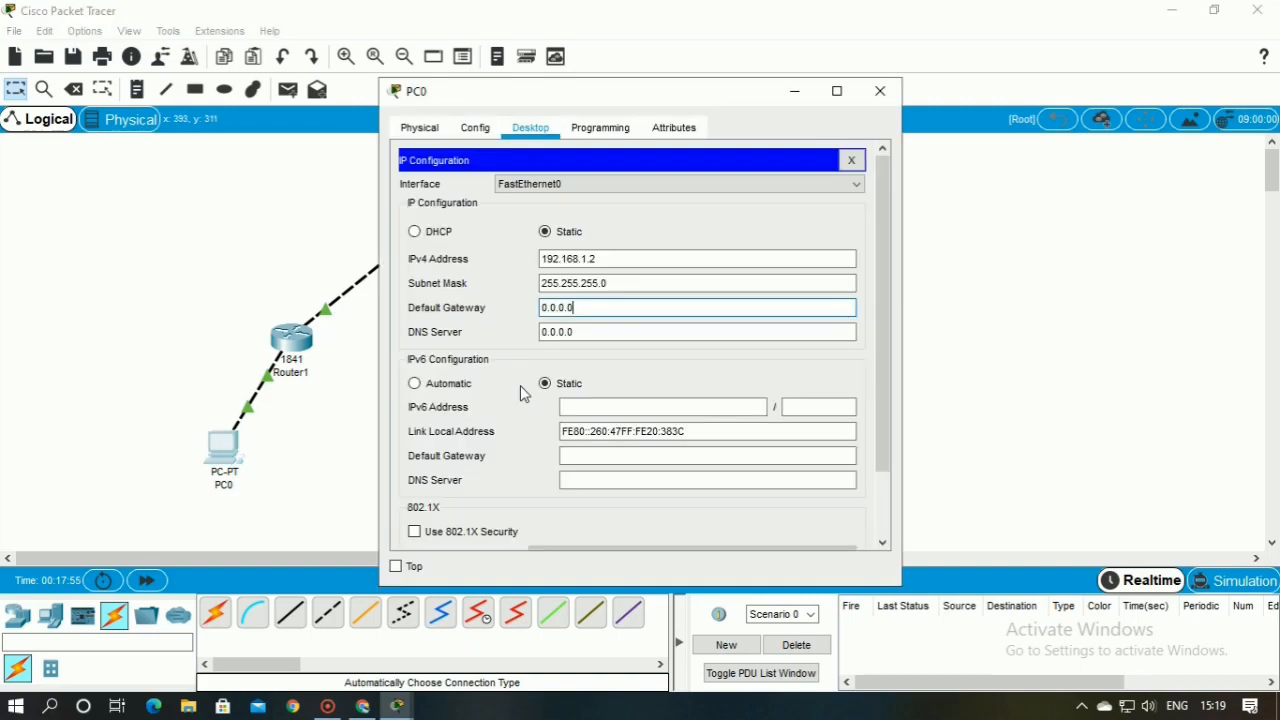
click(474, 129)
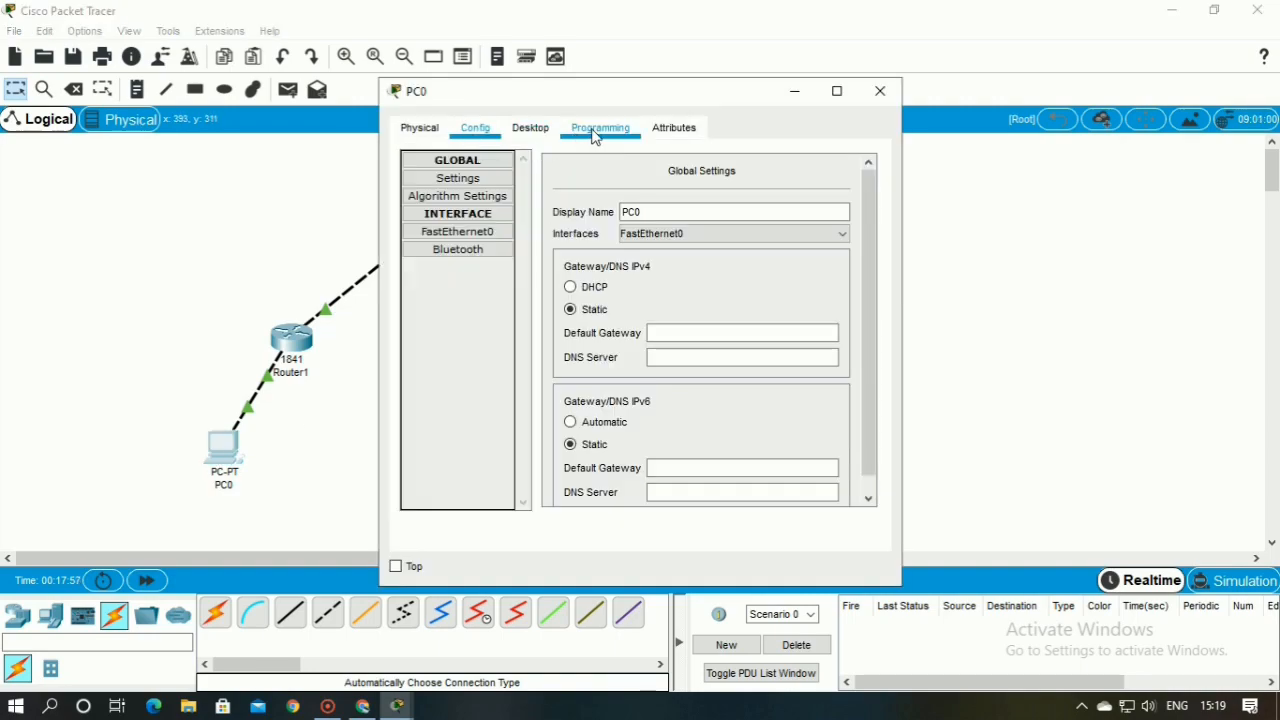
click(595, 137)
click(494, 136)
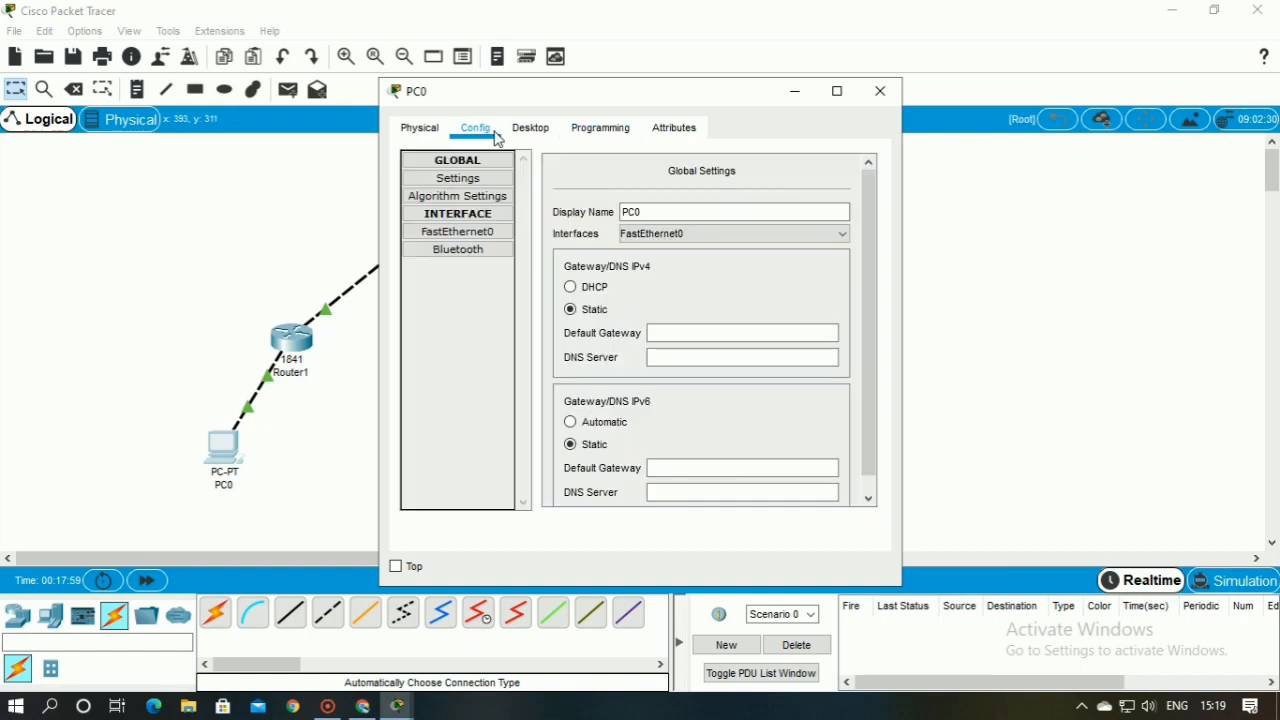
click(531, 129)
click(850, 160)
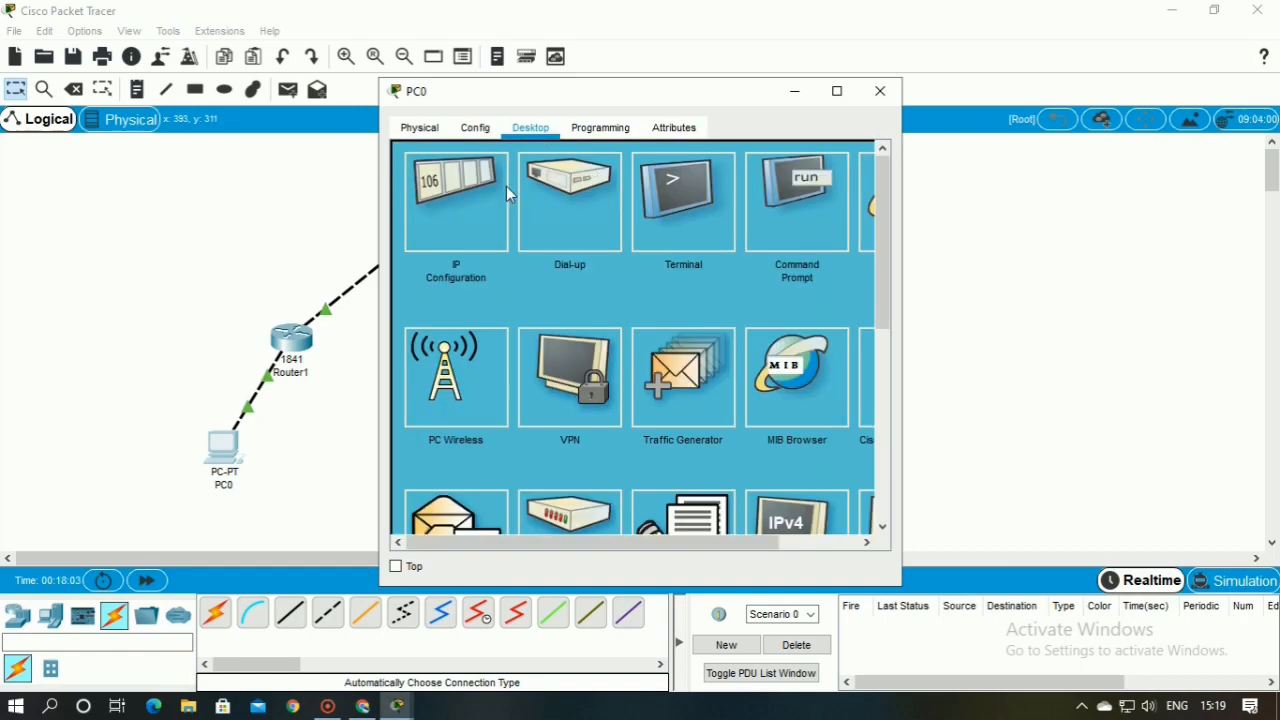
click(788, 236)
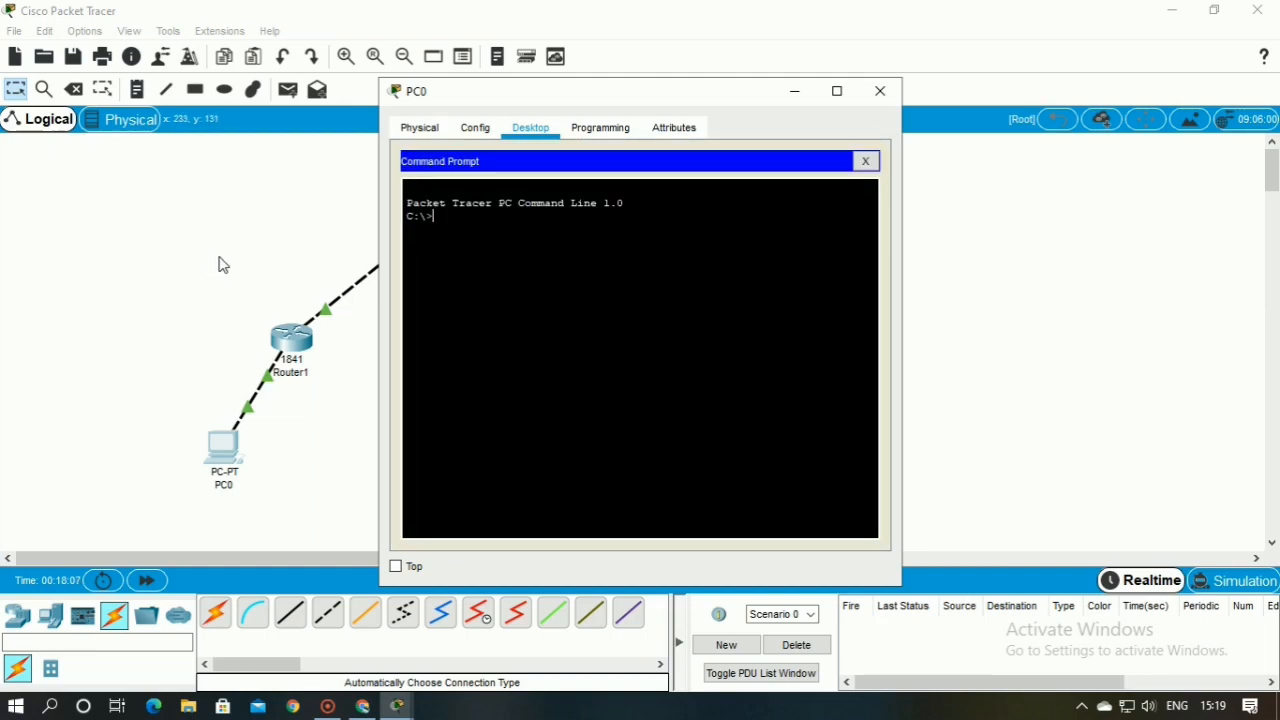
text(ipc onfig)
key(Return)
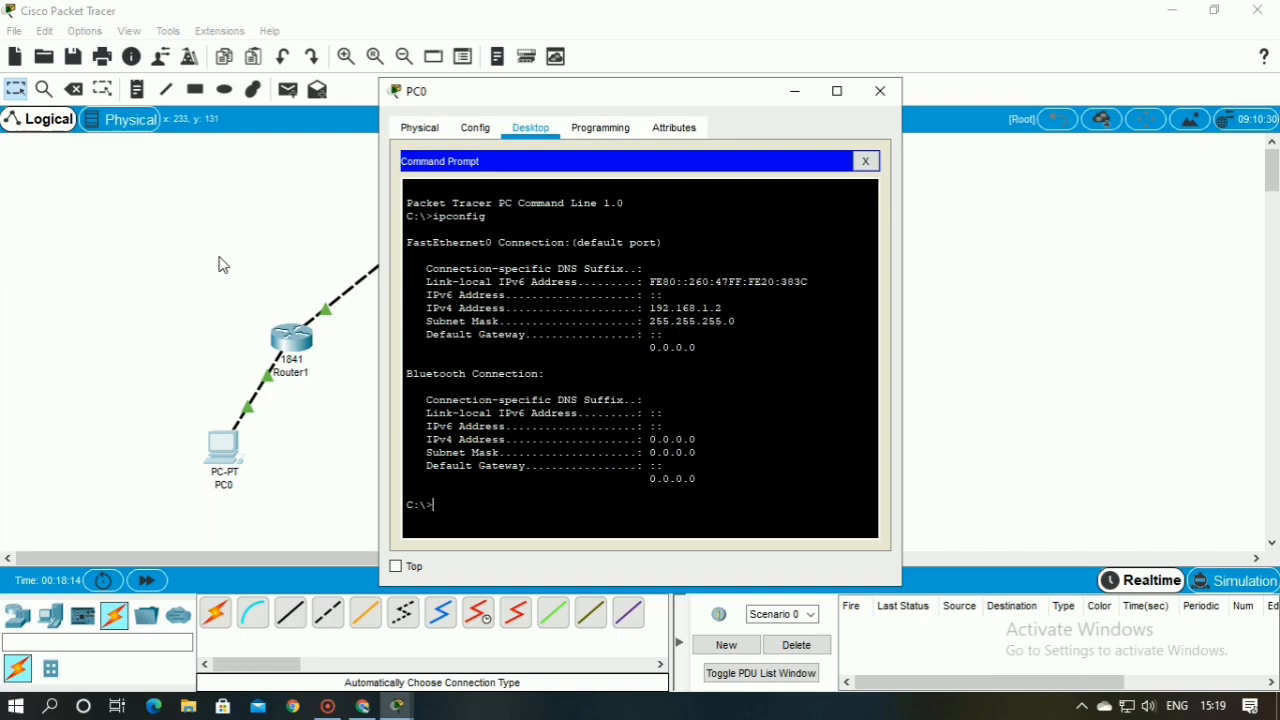
drag(650, 308, 713, 319)
click(718, 334)
Ping 192.168.2.2 twice from PC0's command prompt and close the PC's window
text(ping 192.168.2.2)
key(Return)
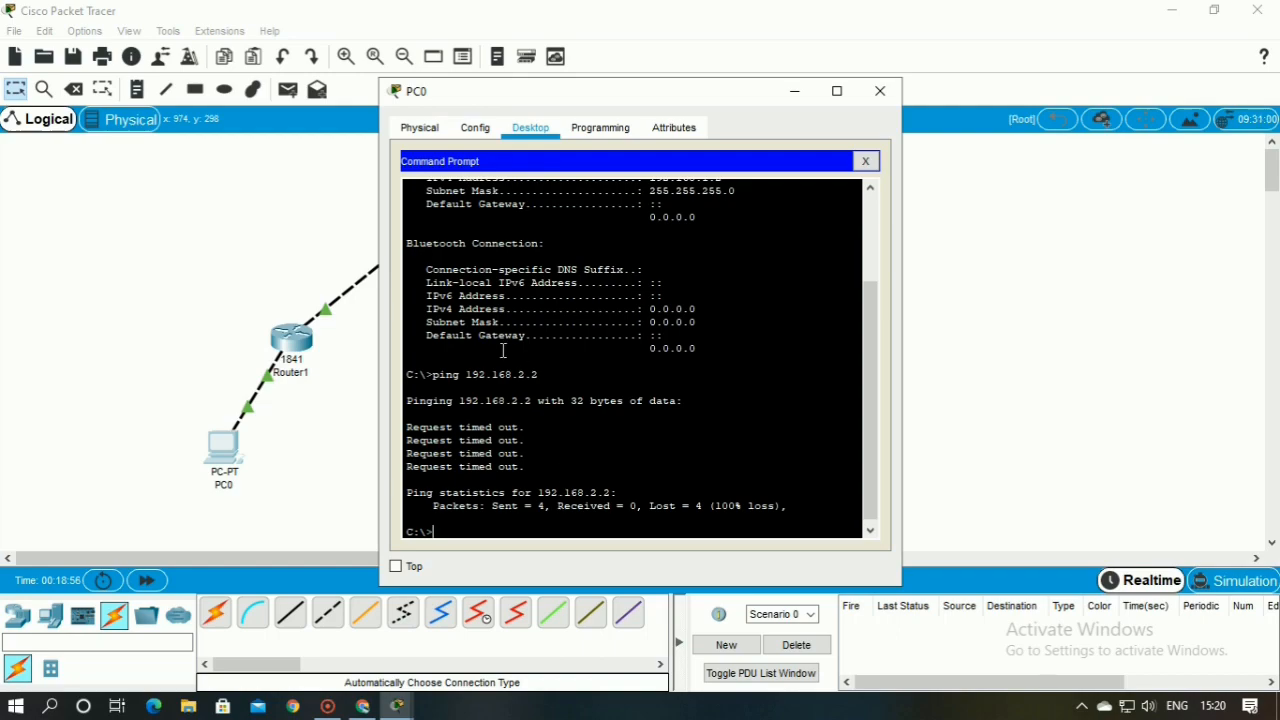
key(Up)
key(Return)
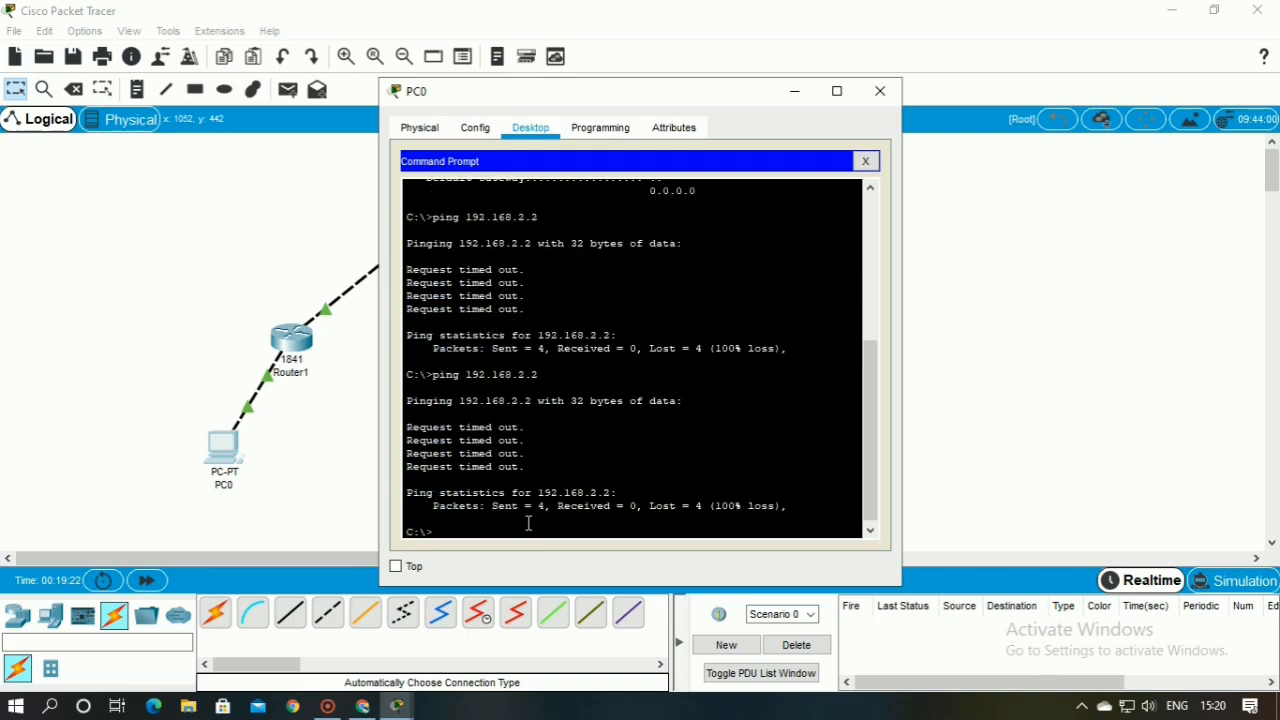
click(880, 91)
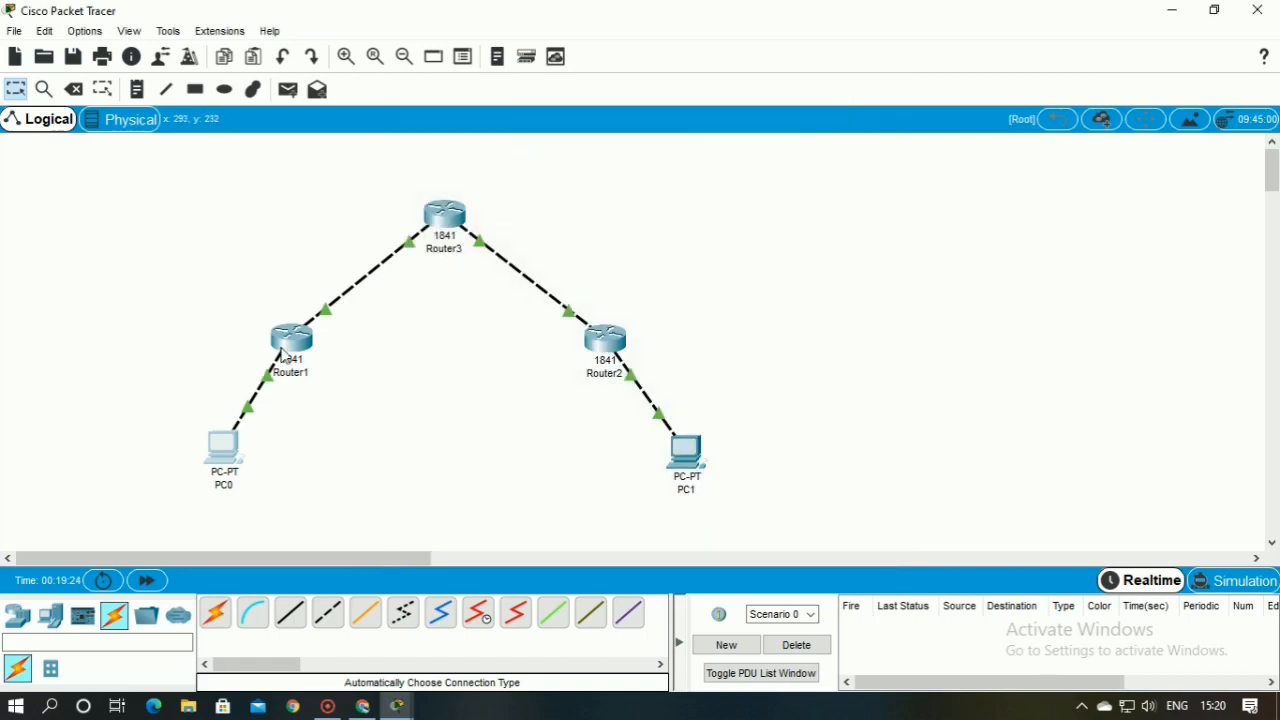
Open Router1's command line, exit to the privileged prompt and ping 192.168.2.2
click(289, 350)
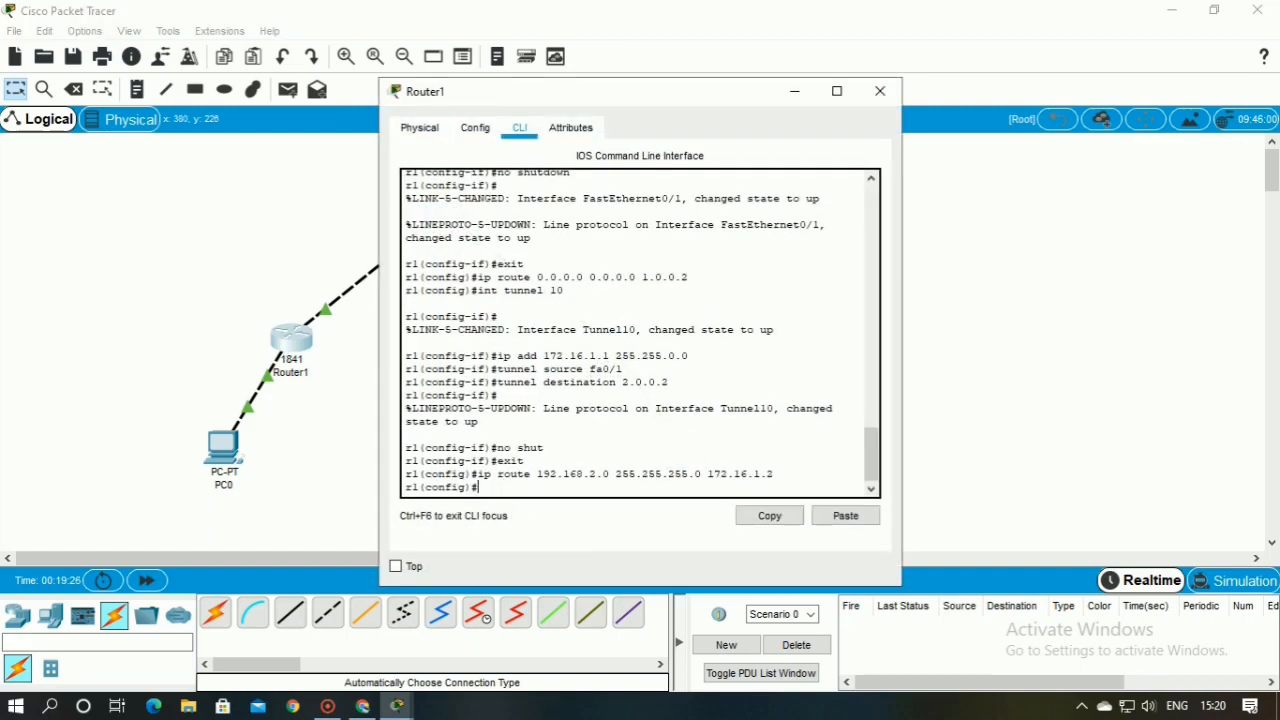
text(exit)
key(Return)
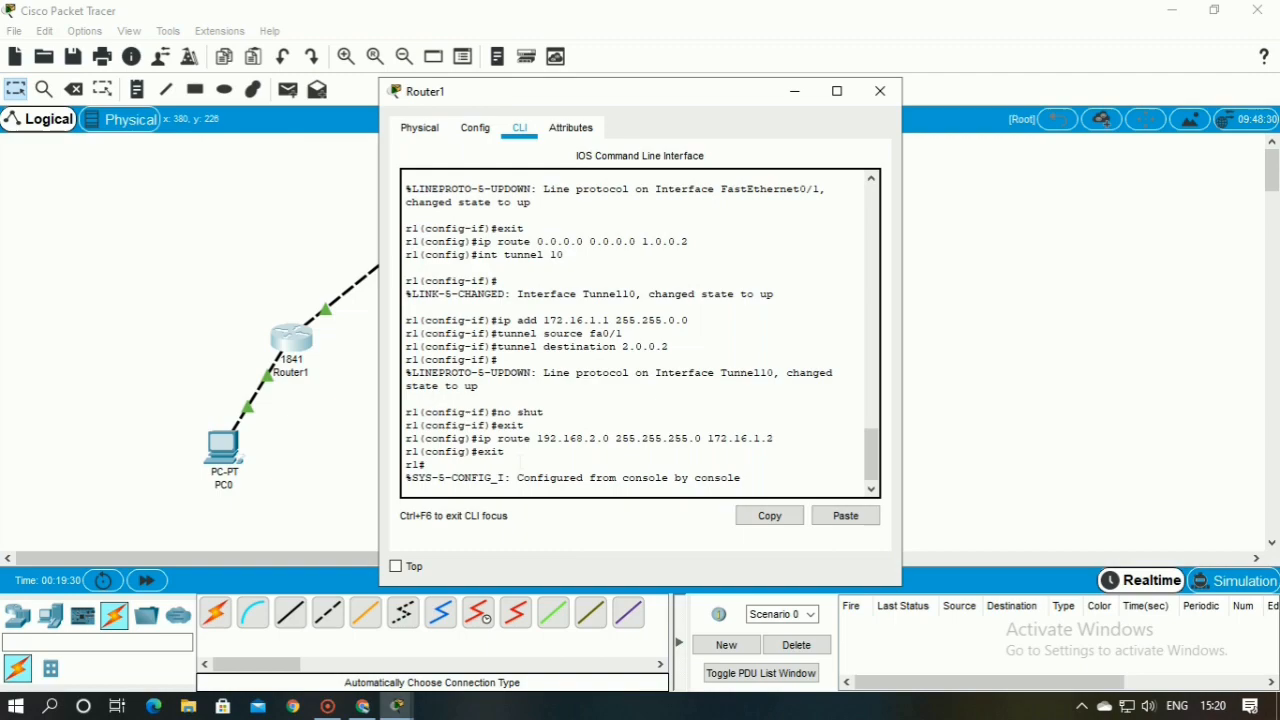
key(Return)
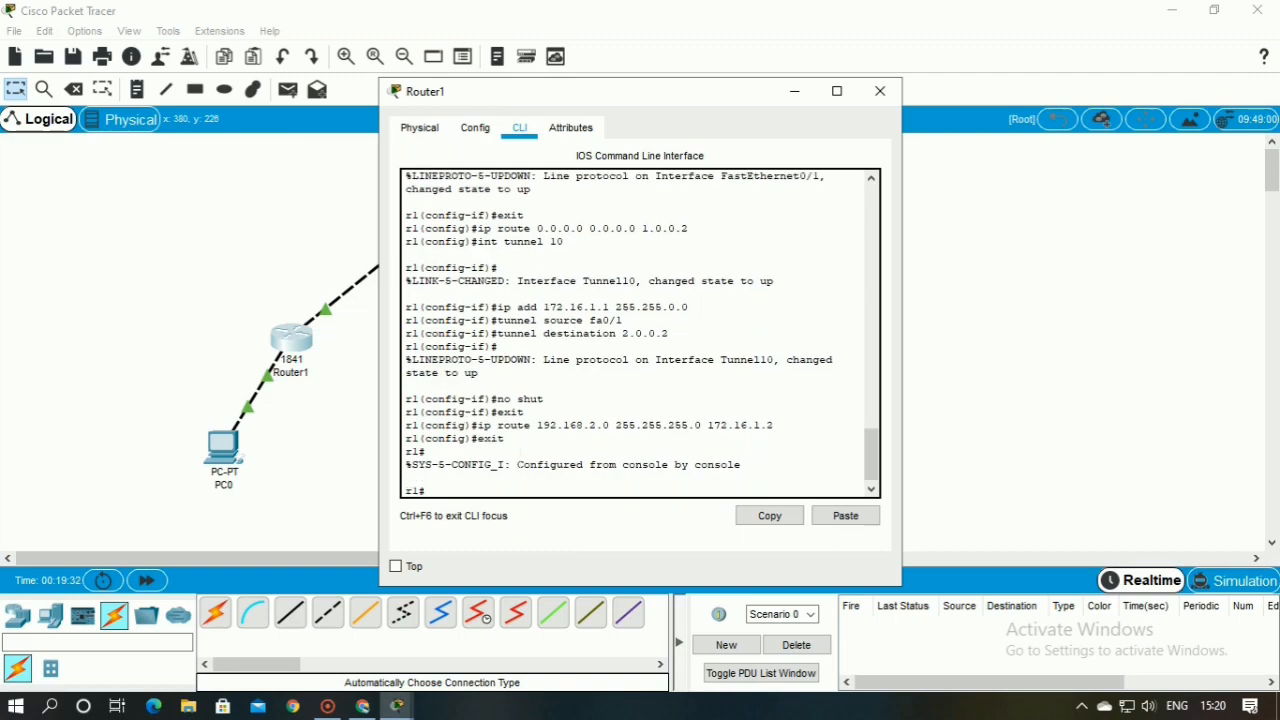
text(p)
key(BackSpace)
text(ping)
text( 192)
text(.168)
text(.2.1)
text(2.2)
key(Return)
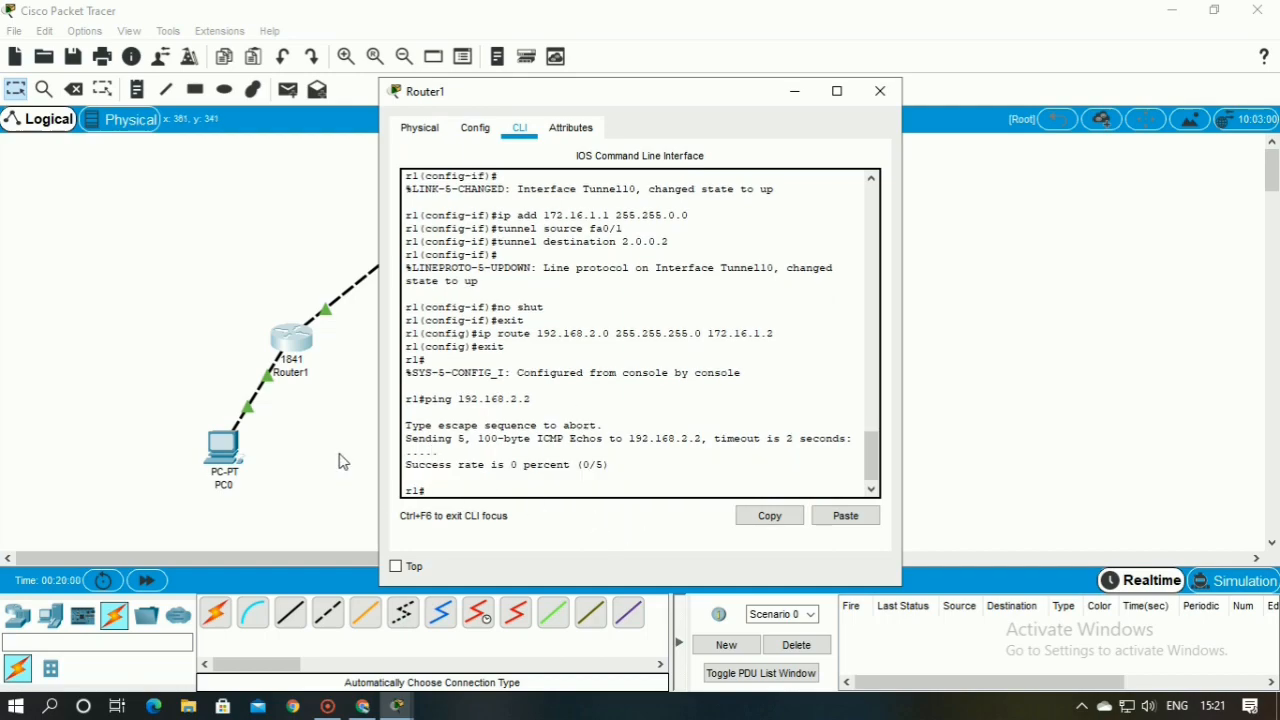
Enter configuration mode on Router1 and re-enter the static route to 192.168.2.0 255.255.255.0 via next hop 172.16.1.2
text(config t)
key(Return)
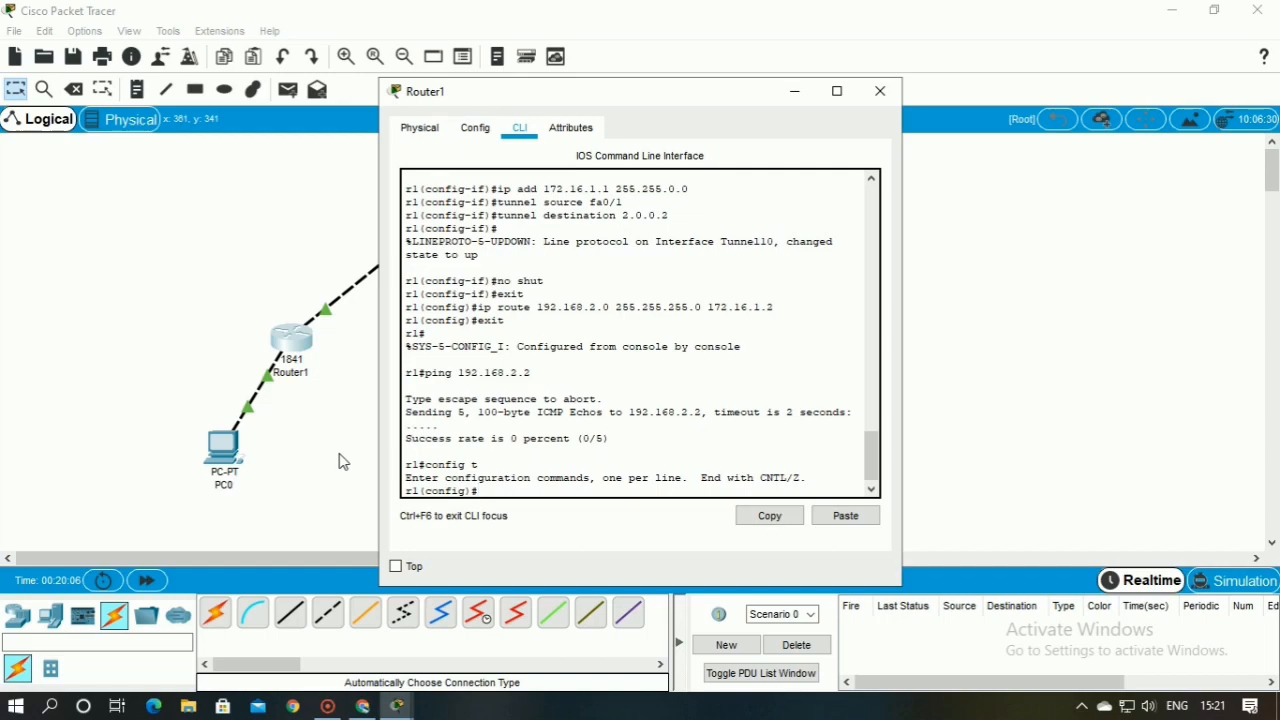
text(ip route 192.168.2.0 255.)
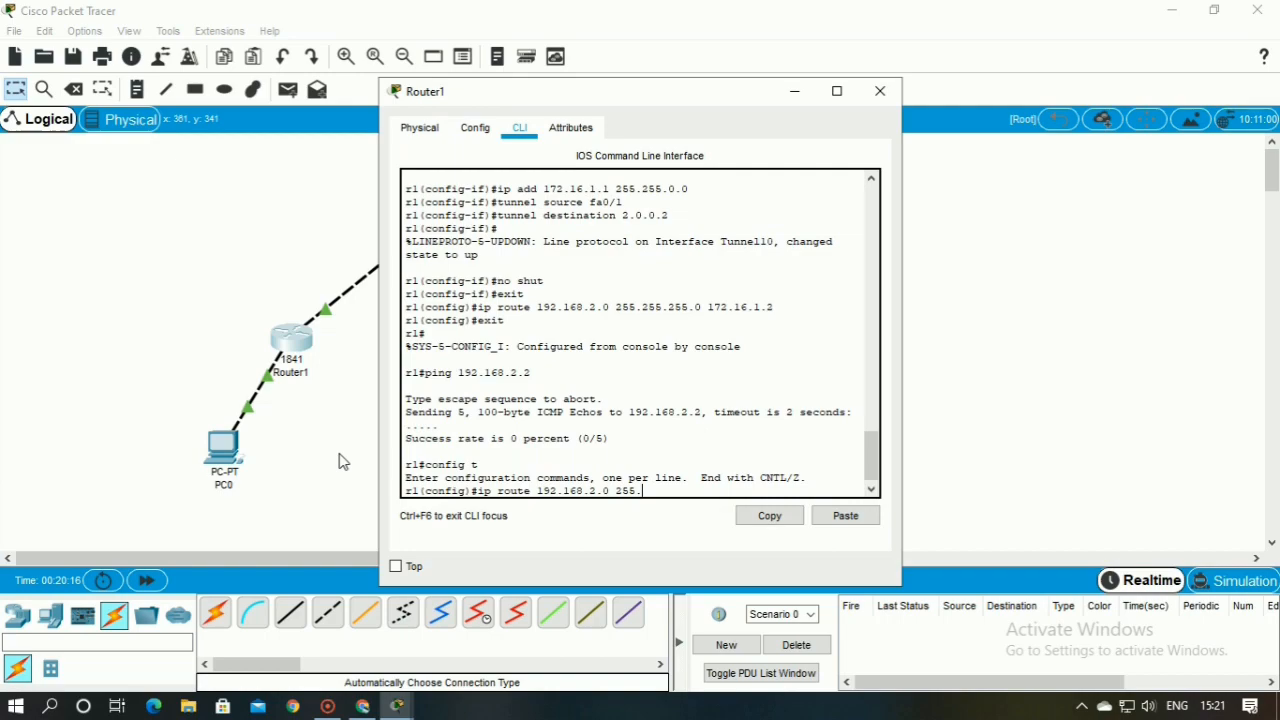
text(255.25)
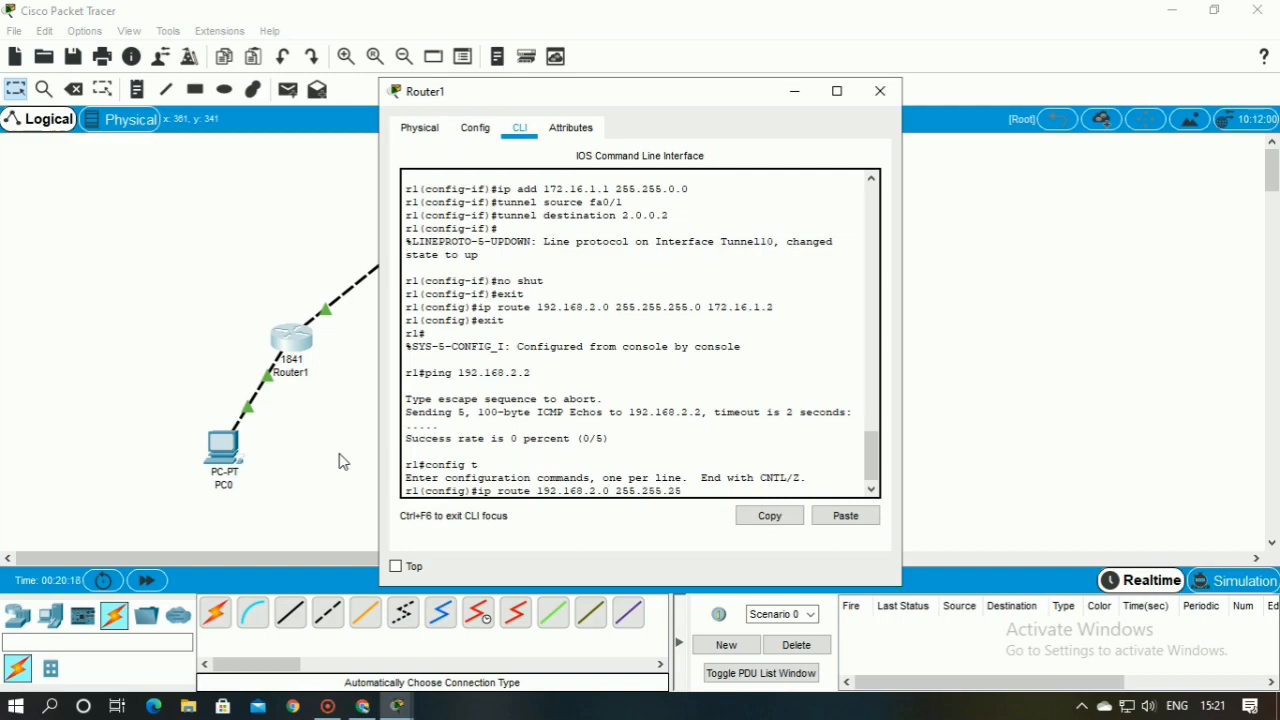
text(5.0 172.16.1.2)
key(Return)
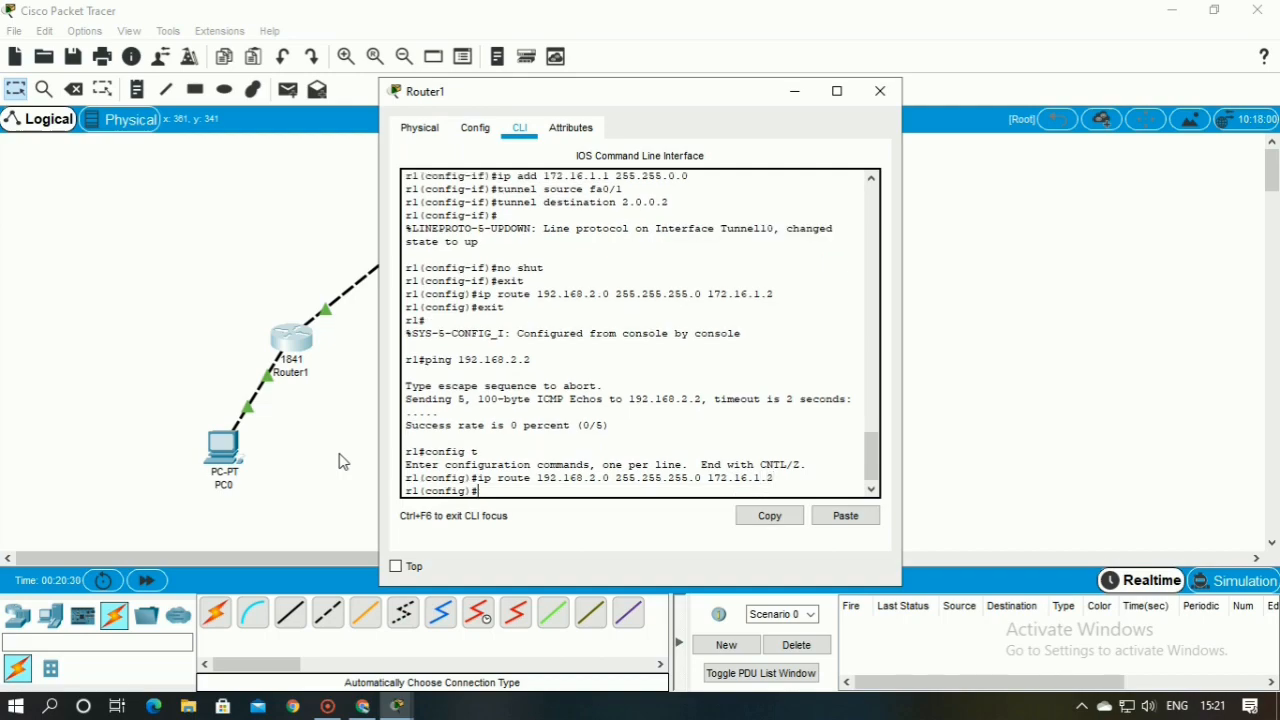
Try the no shut command in Router1's global configuration mode and exit to the privileged prompt
text(no shut)
key(Return)
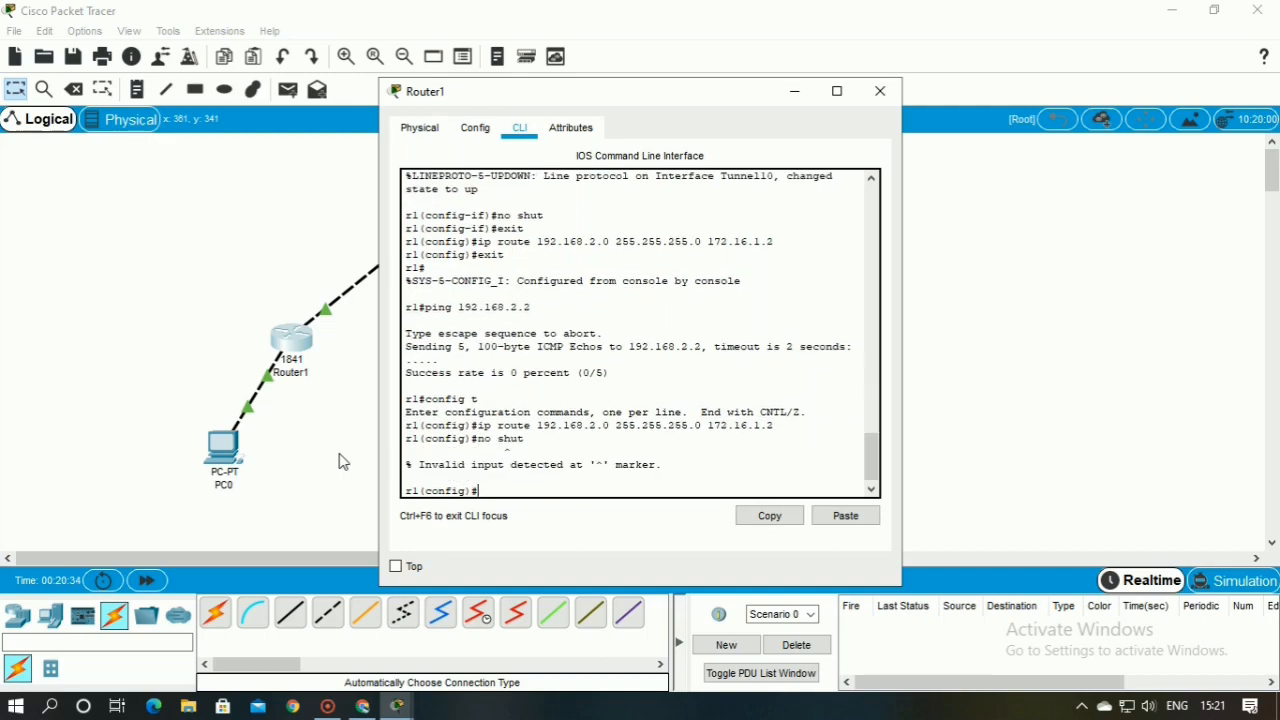
key(Return)
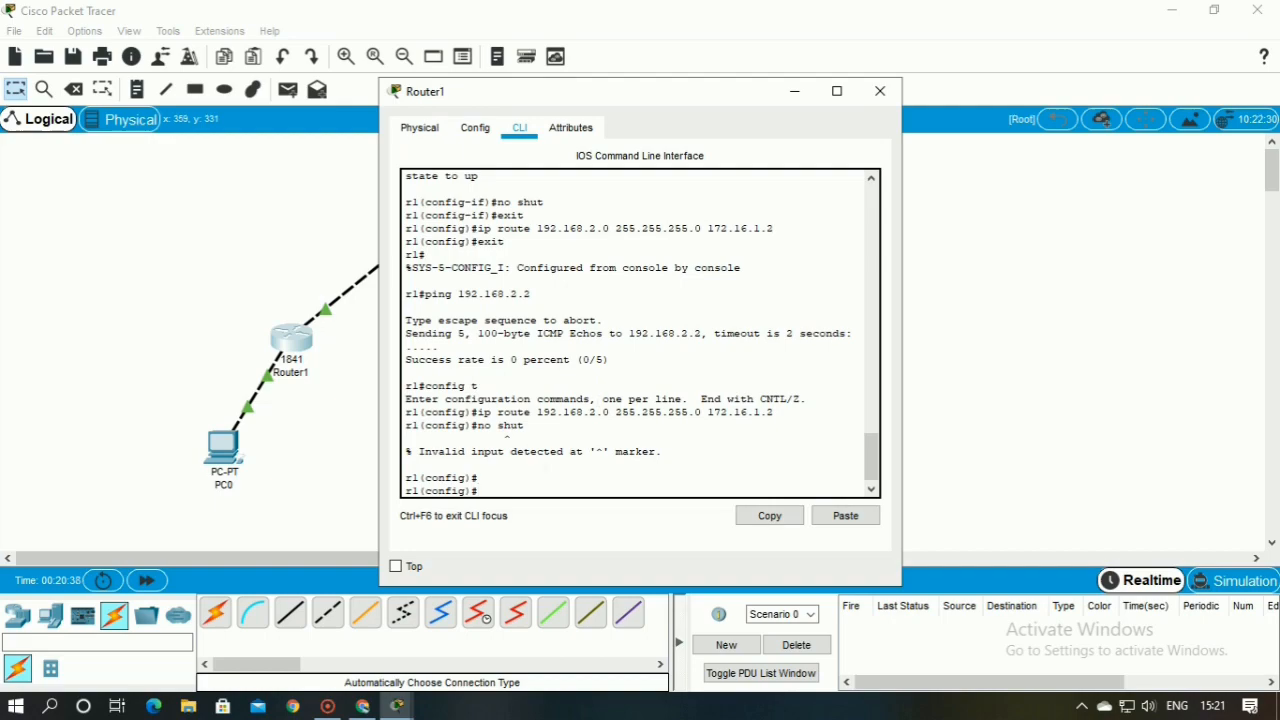
text(exit)
key(Return)
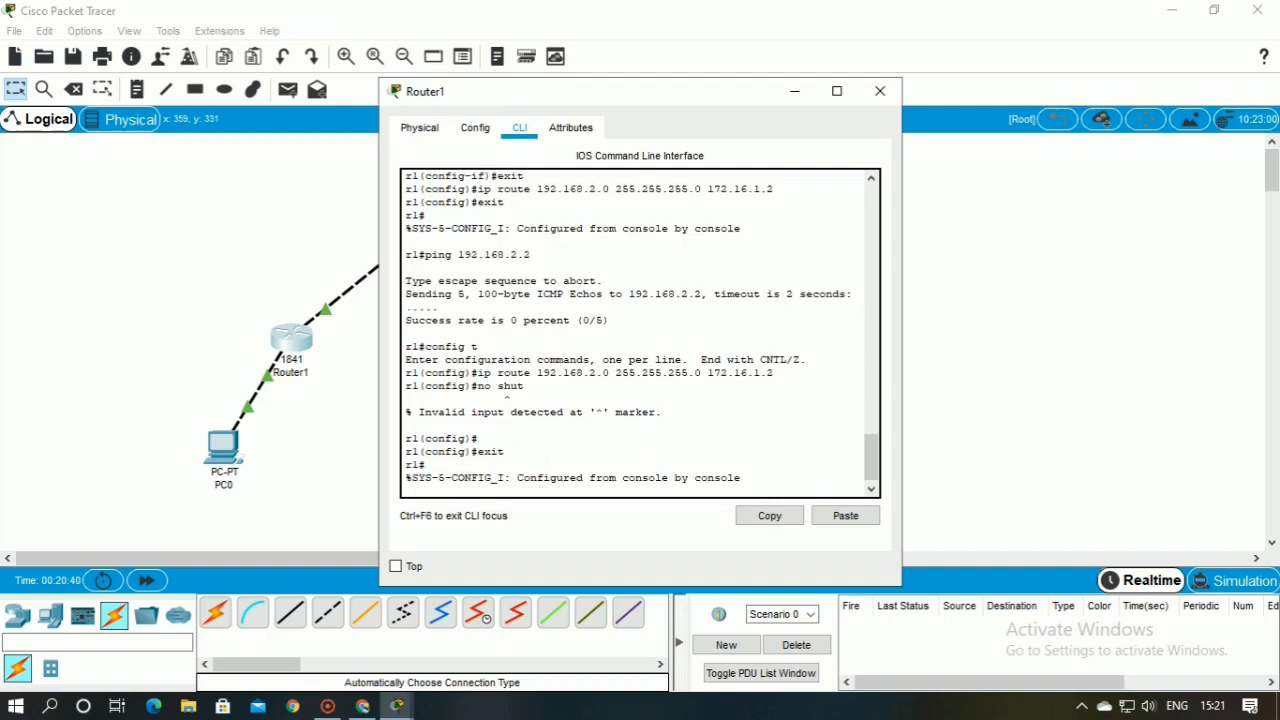
key(Return)
Ping 192.168.2.1 from Router1, examine the success rate line and close the router's window
text(pi)
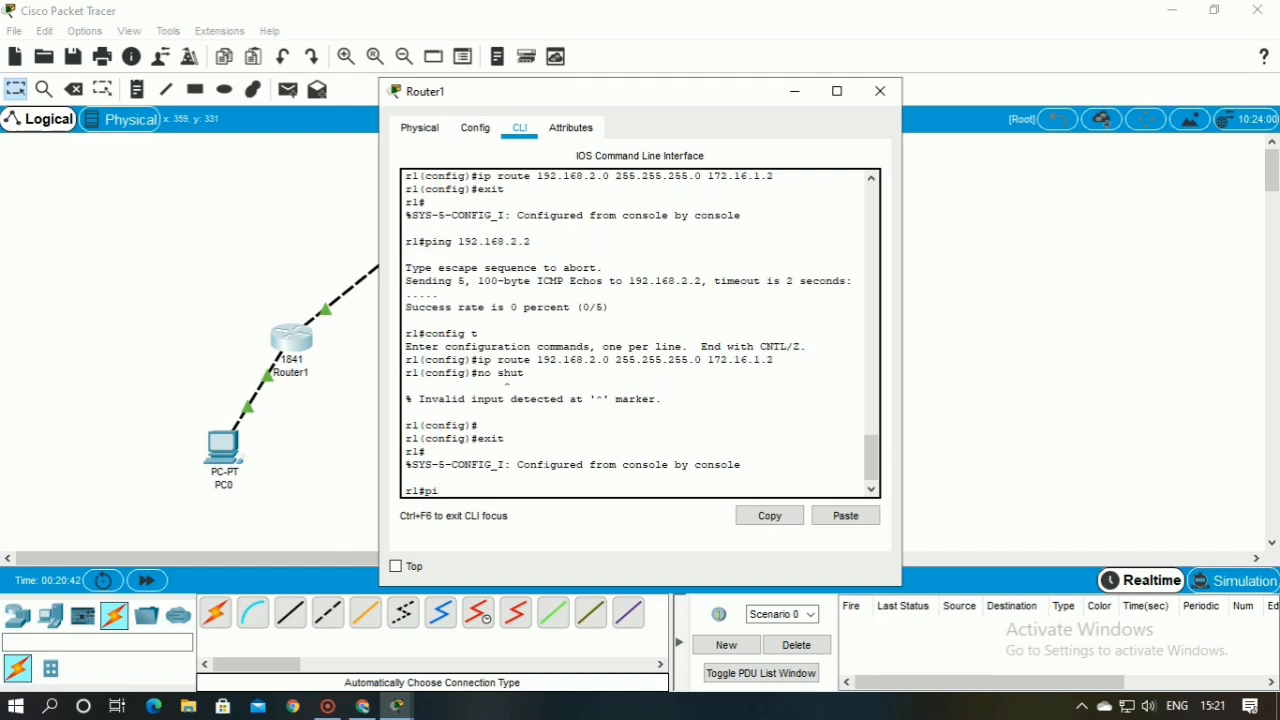
text(ng 192.168.2.1)
key(Return)
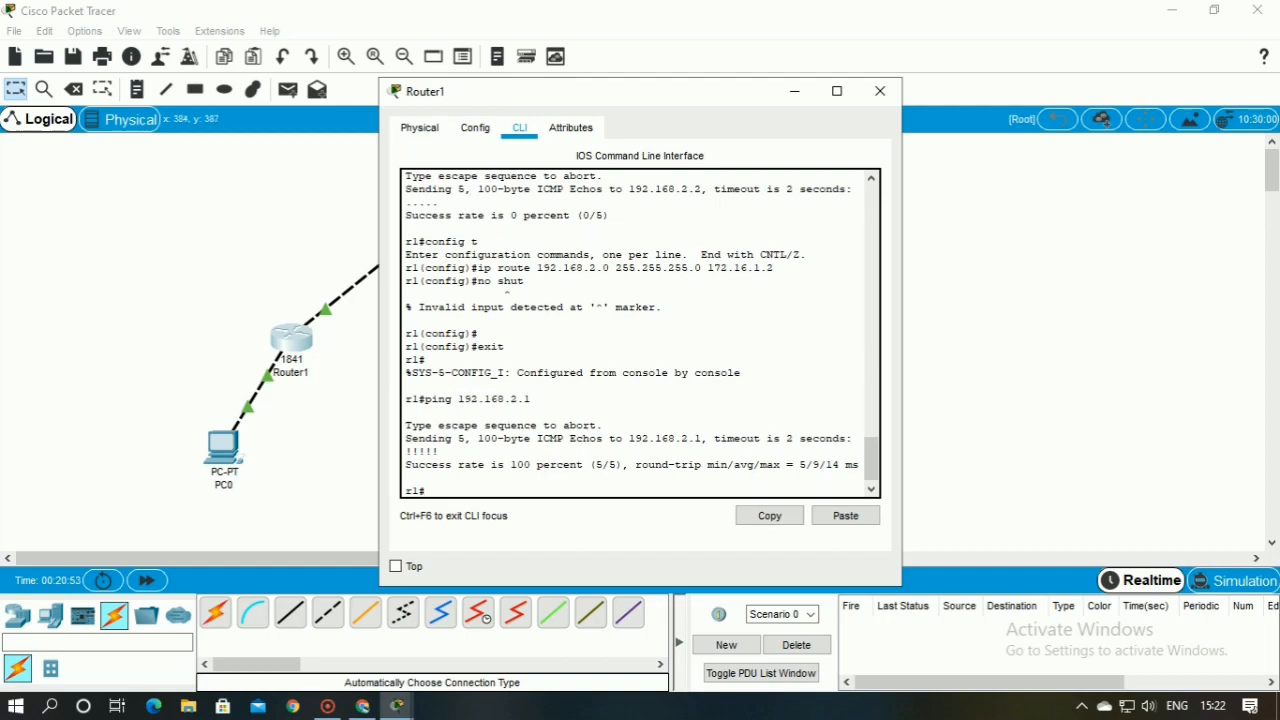
drag(441, 453, 763, 467)
click(806, 465)
scroll(803, 465, up, 4)
click(880, 91)
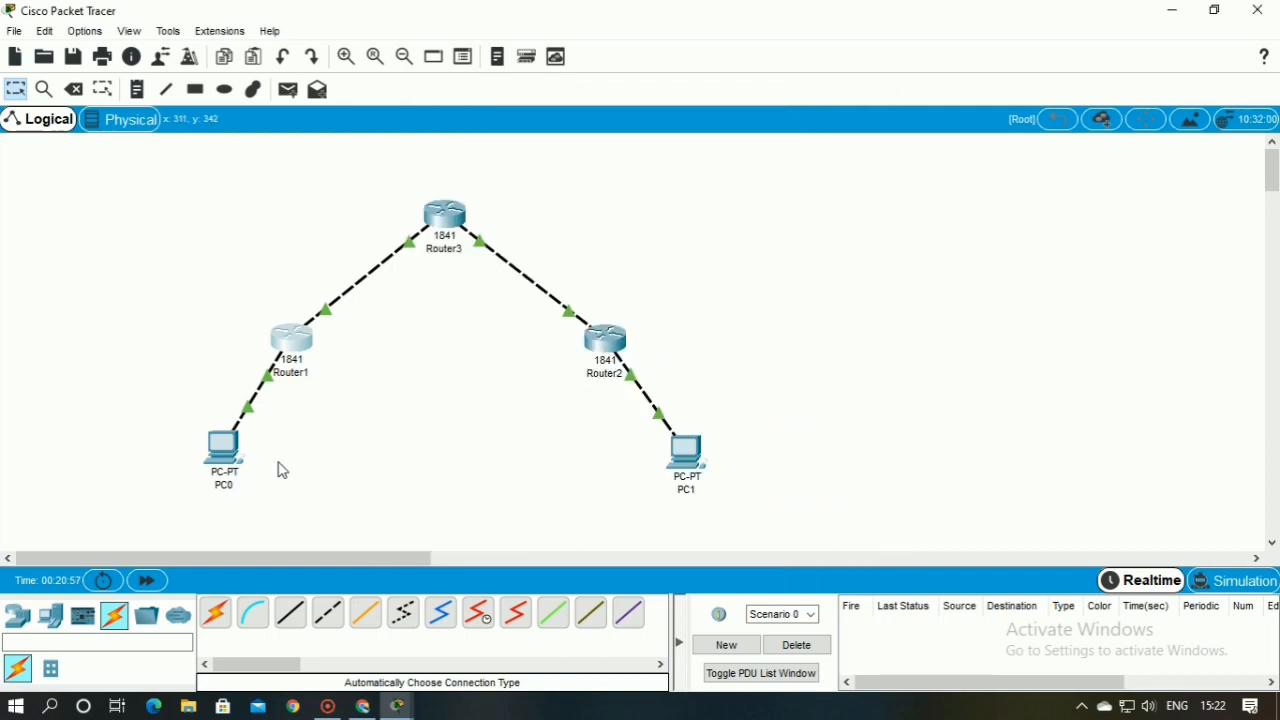
Reopen PC0's command prompt and ping 192.168.2.2 again
click(219, 458)
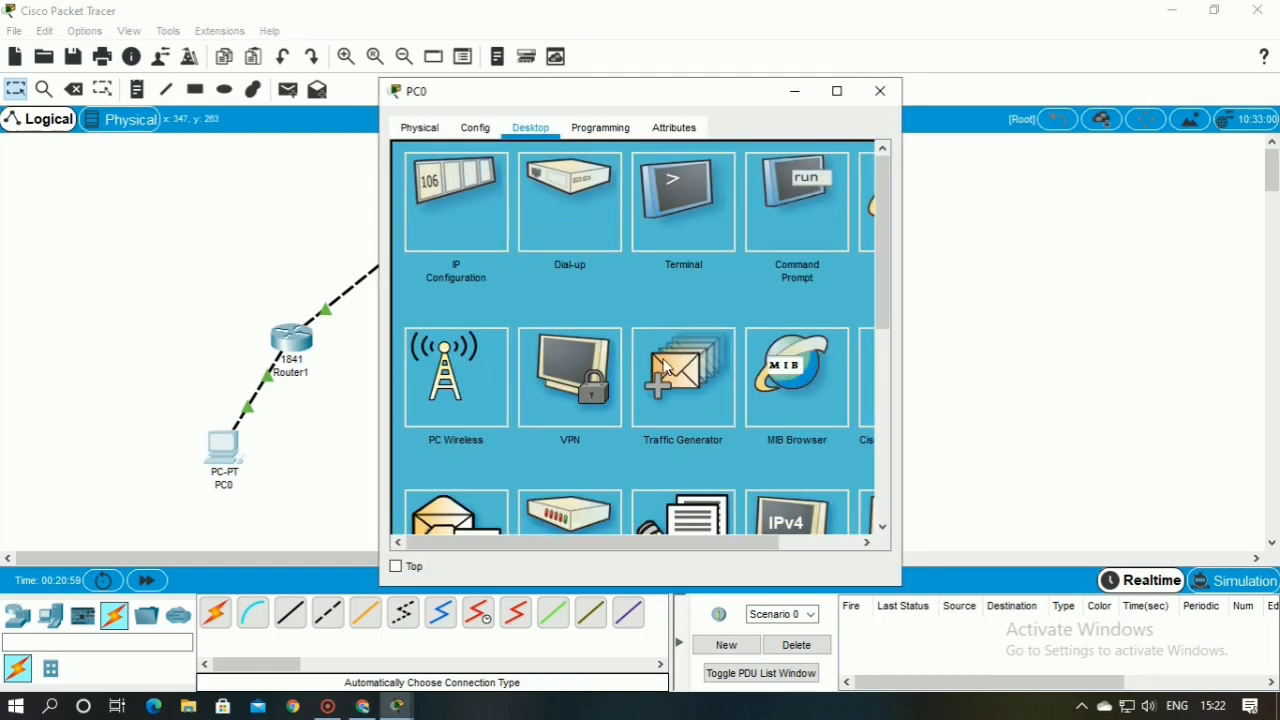
click(826, 204)
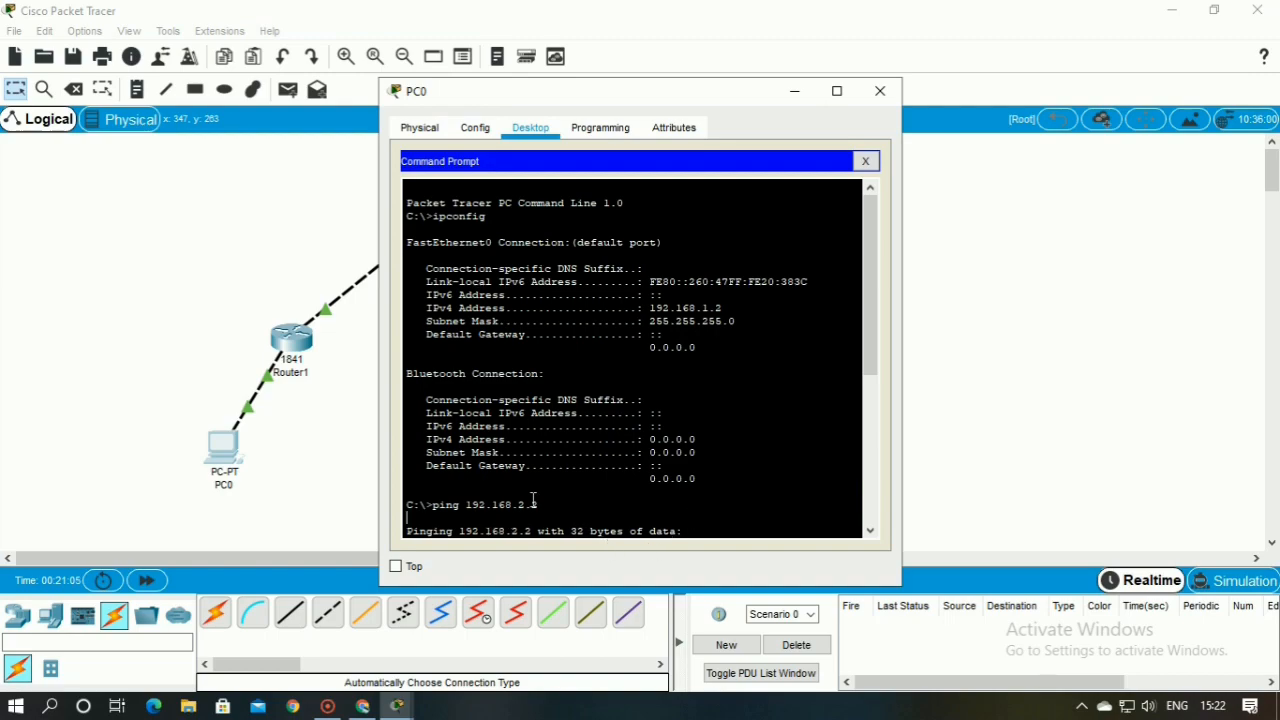
key(Return)
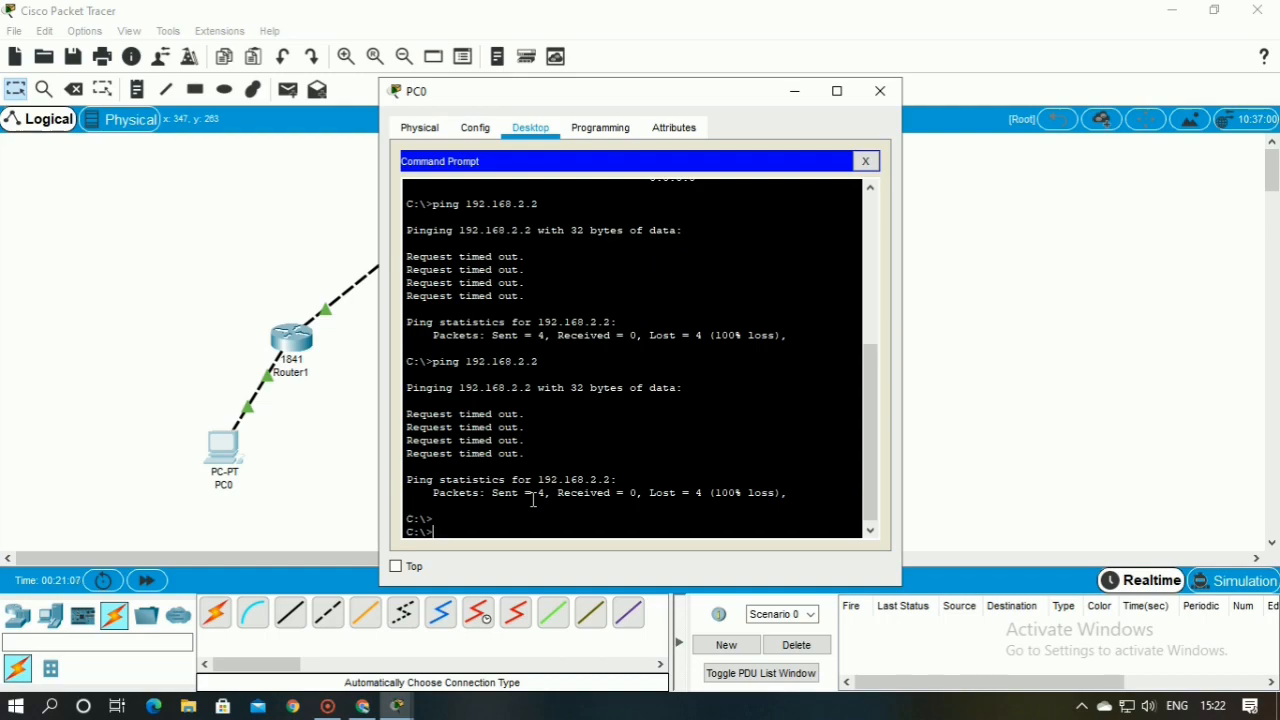
text(ping 192.168.2.2)
key(Return)
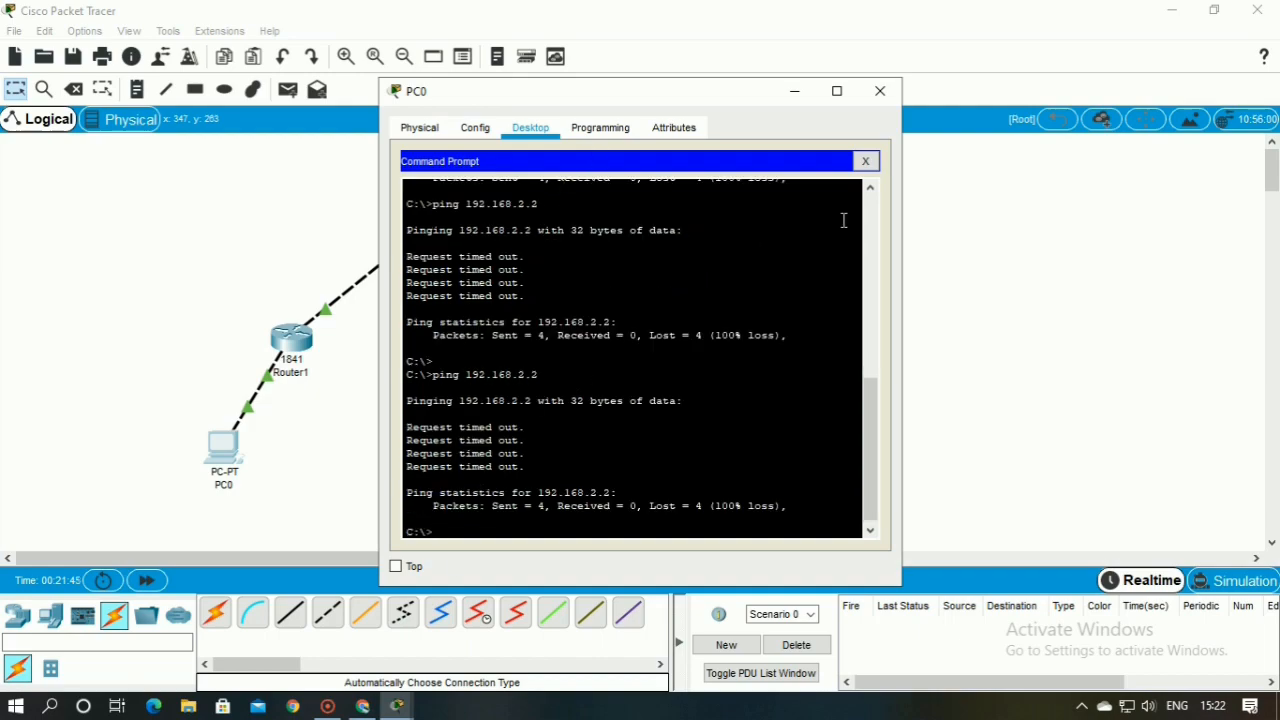
Replace PC0's command prompt with its IP configuration and set the default gateway to 192.168.1.1
click(866, 161)
click(453, 208)
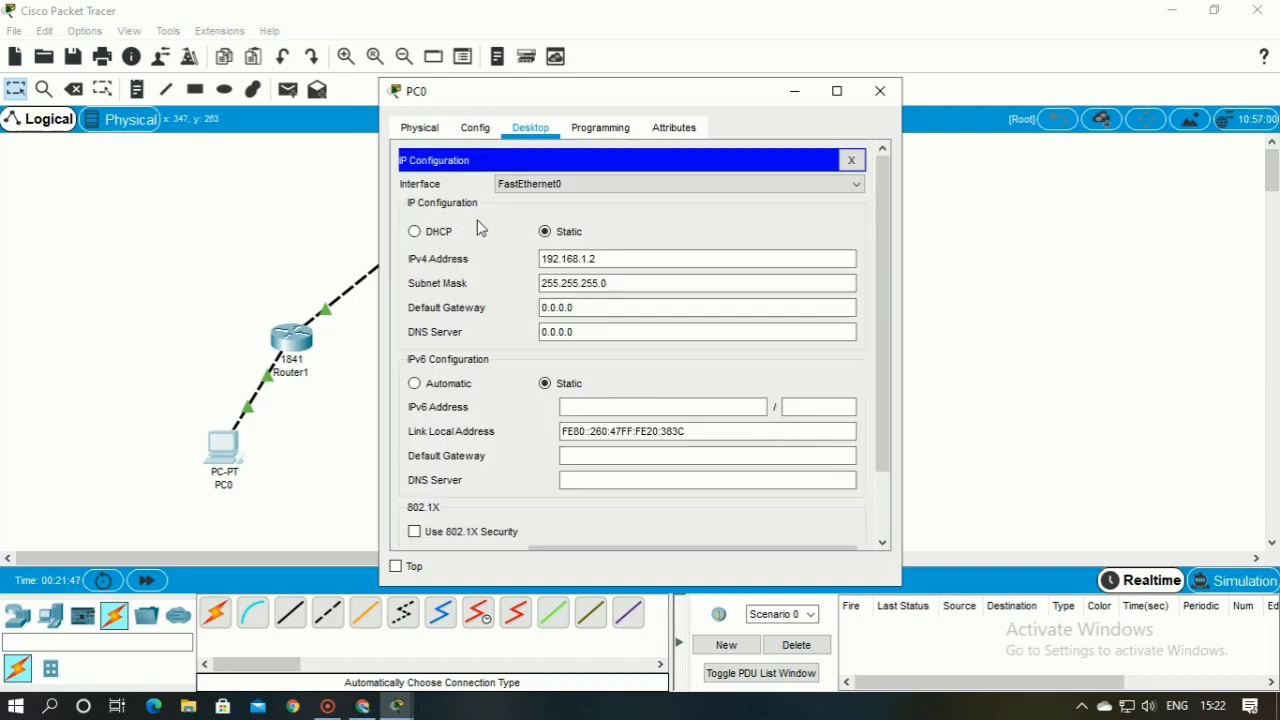
drag(586, 309, 516, 317)
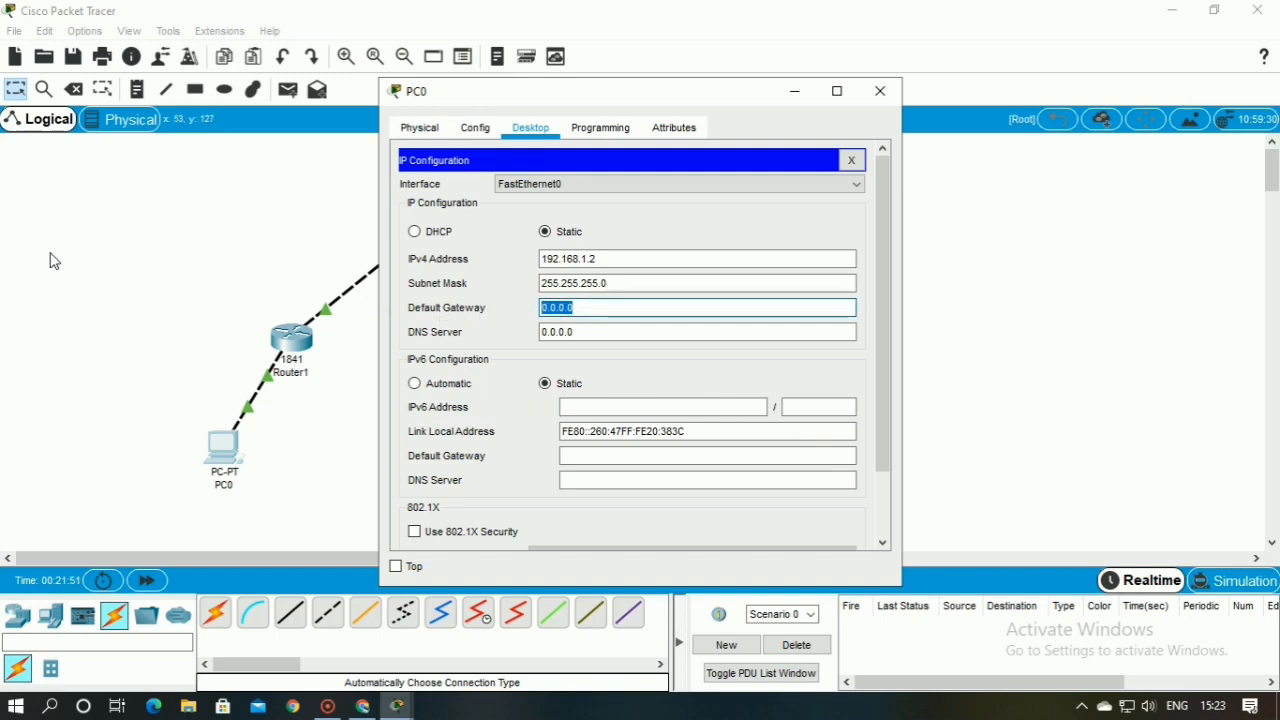
text(192.)
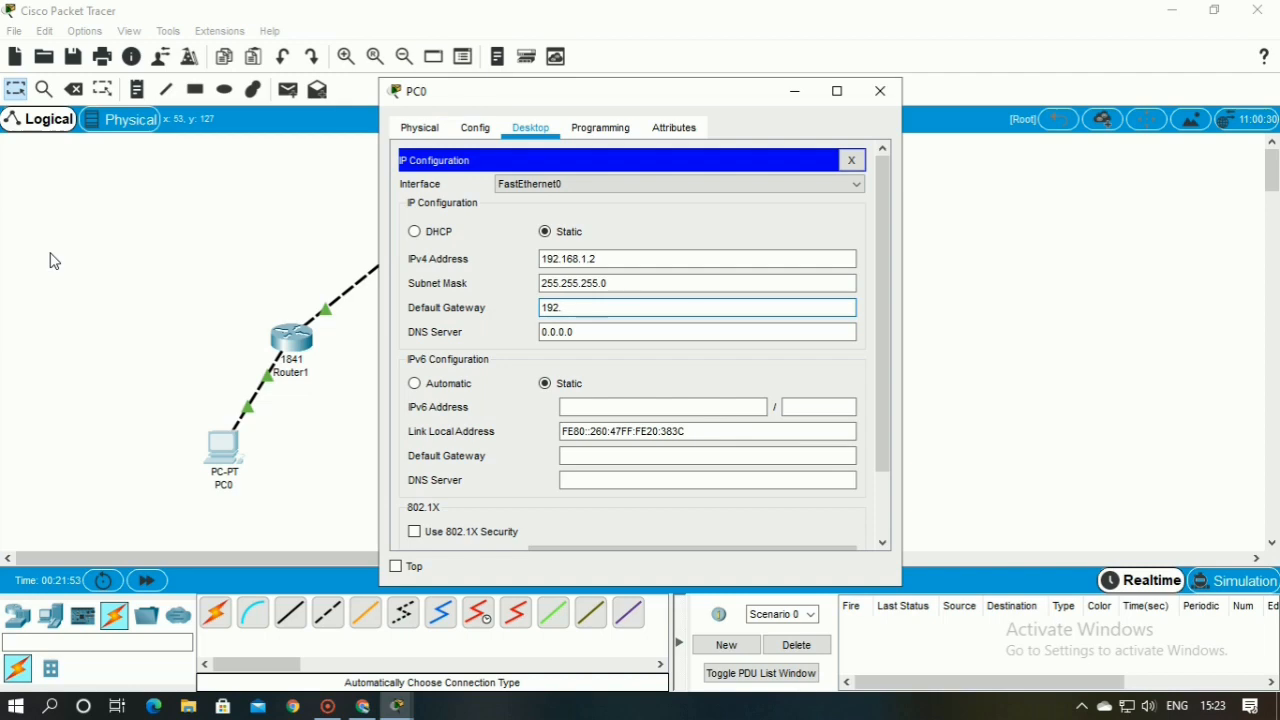
text(168.1.1)
click(1056, 345)
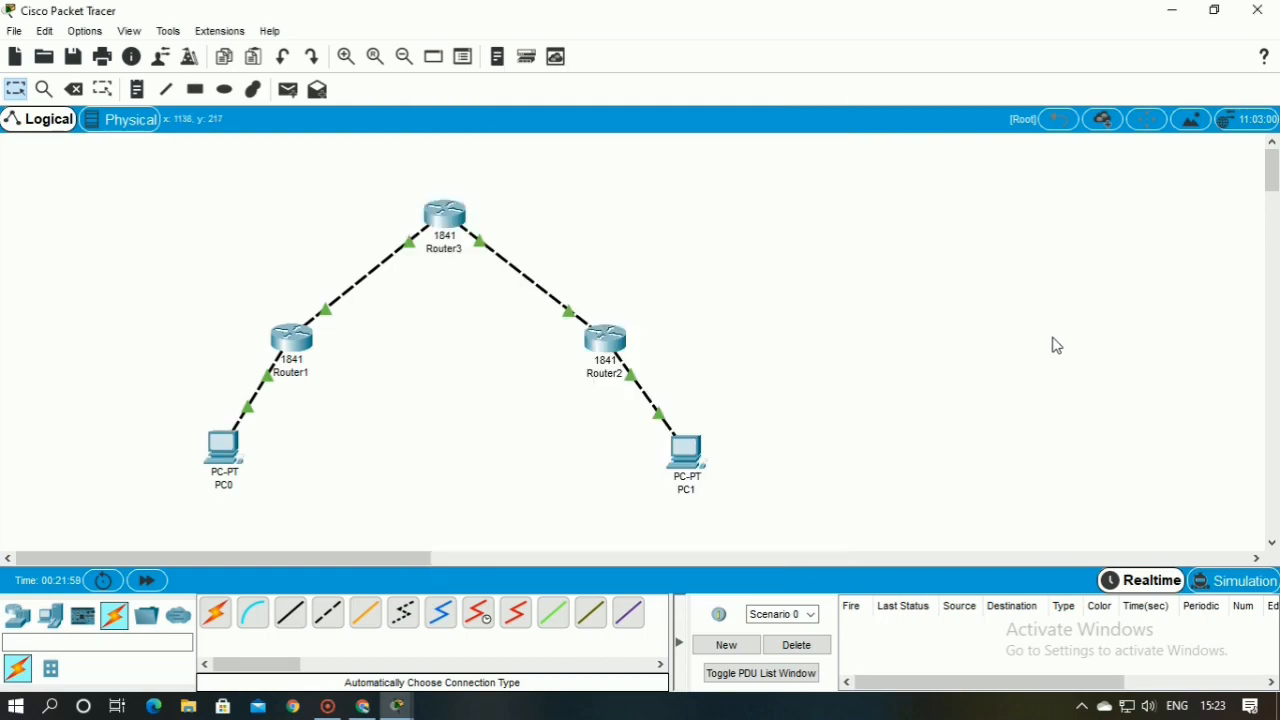
Set PC1's default gateway to 192.168.2.1 in its IP configuration and return to the workspace
click(673, 455)
double_click(560, 308)
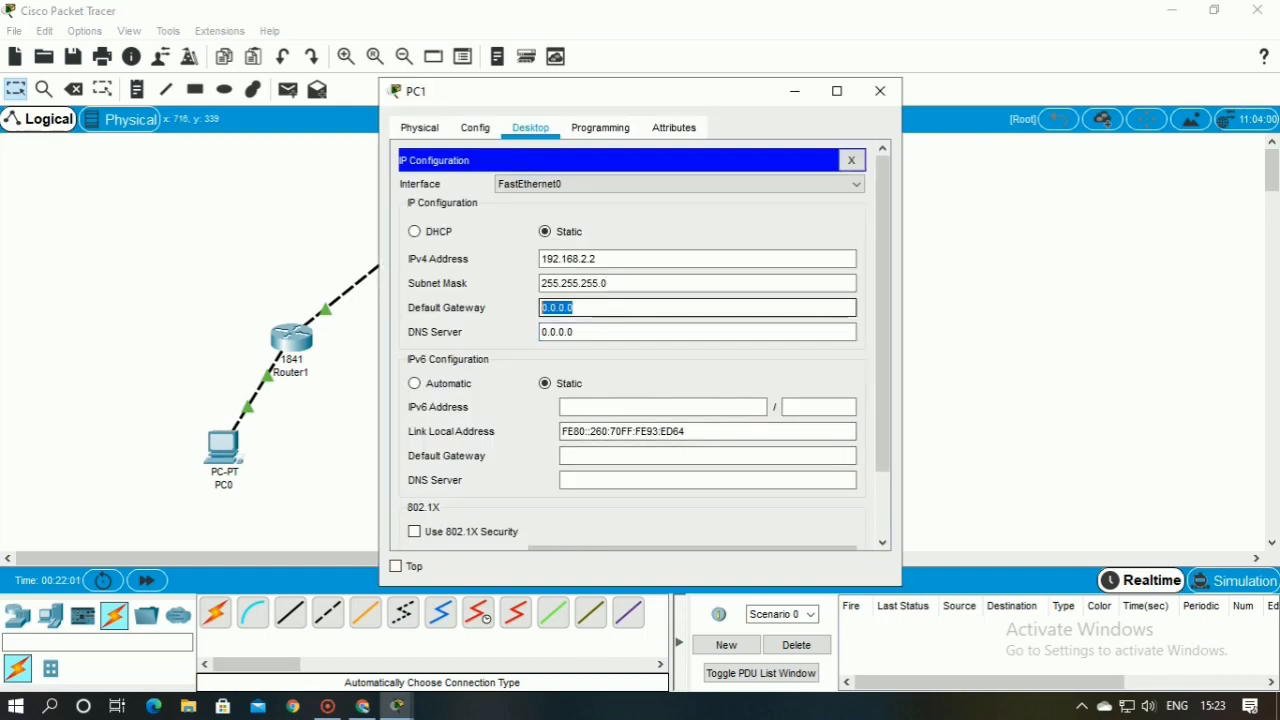
text(192.)
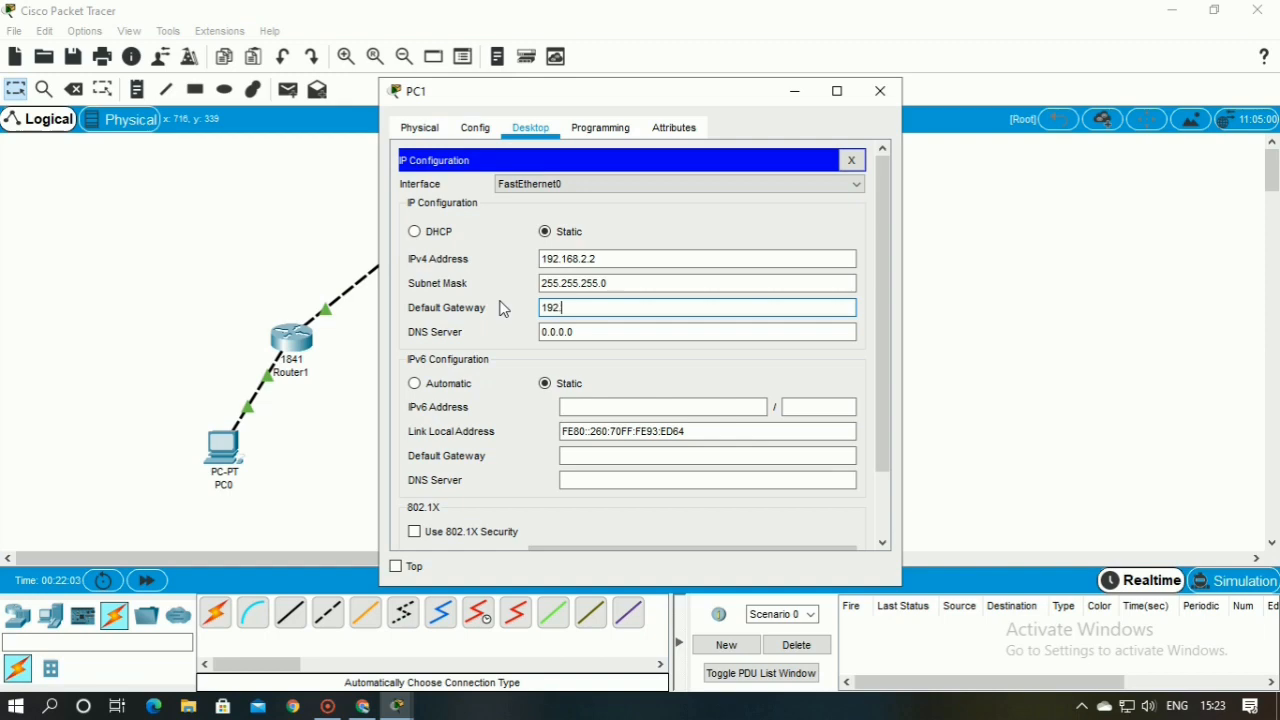
text(168.2.1)
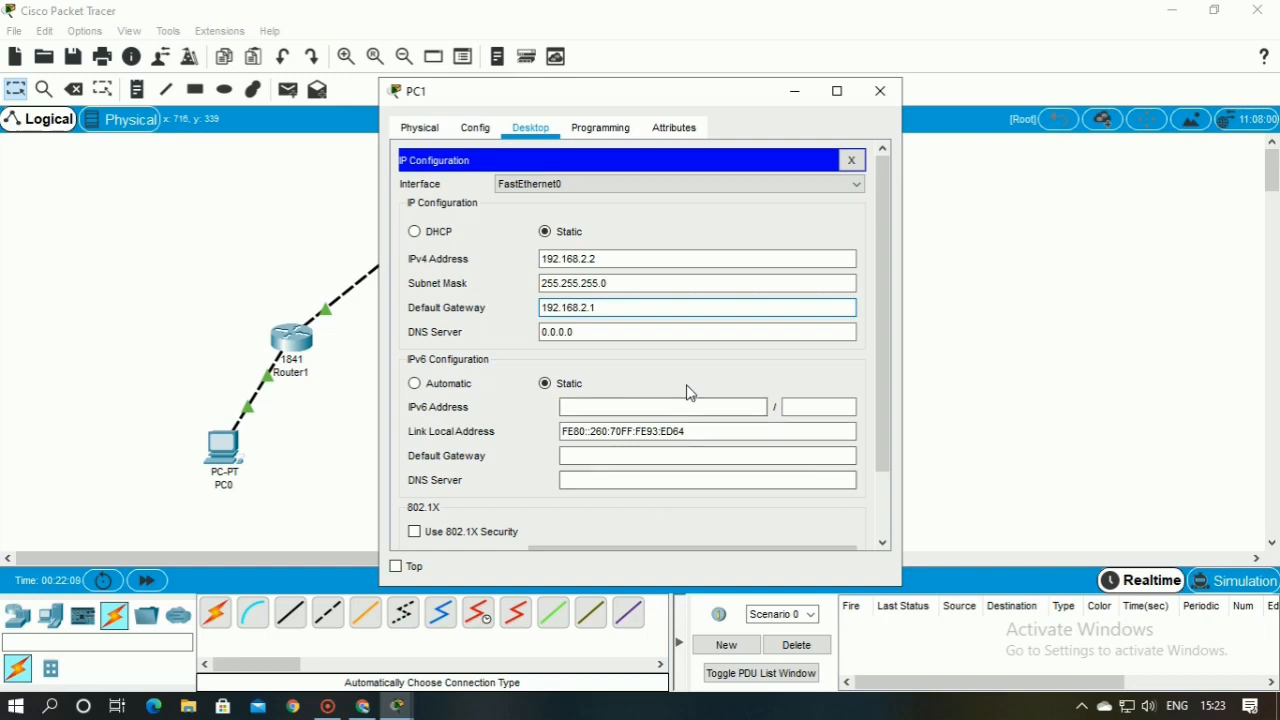
click(965, 370)
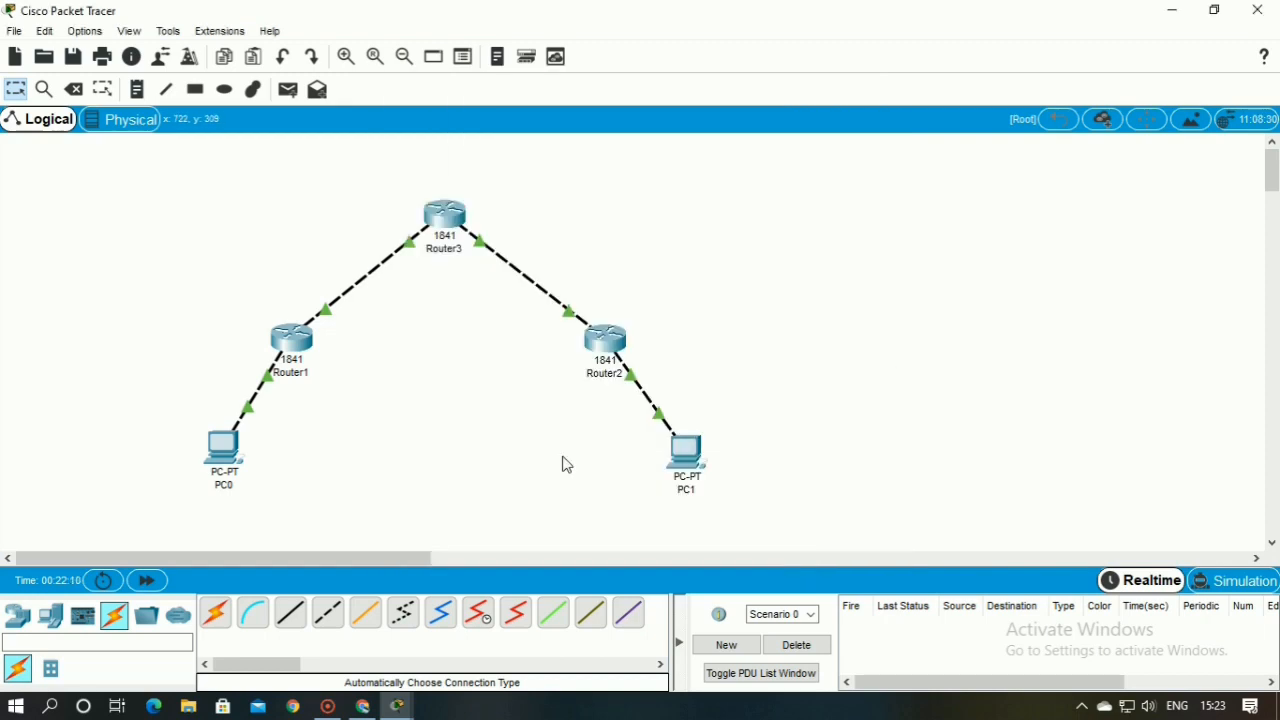
Reopen PC0, leave its IP configuration and open its command prompt
click(222, 464)
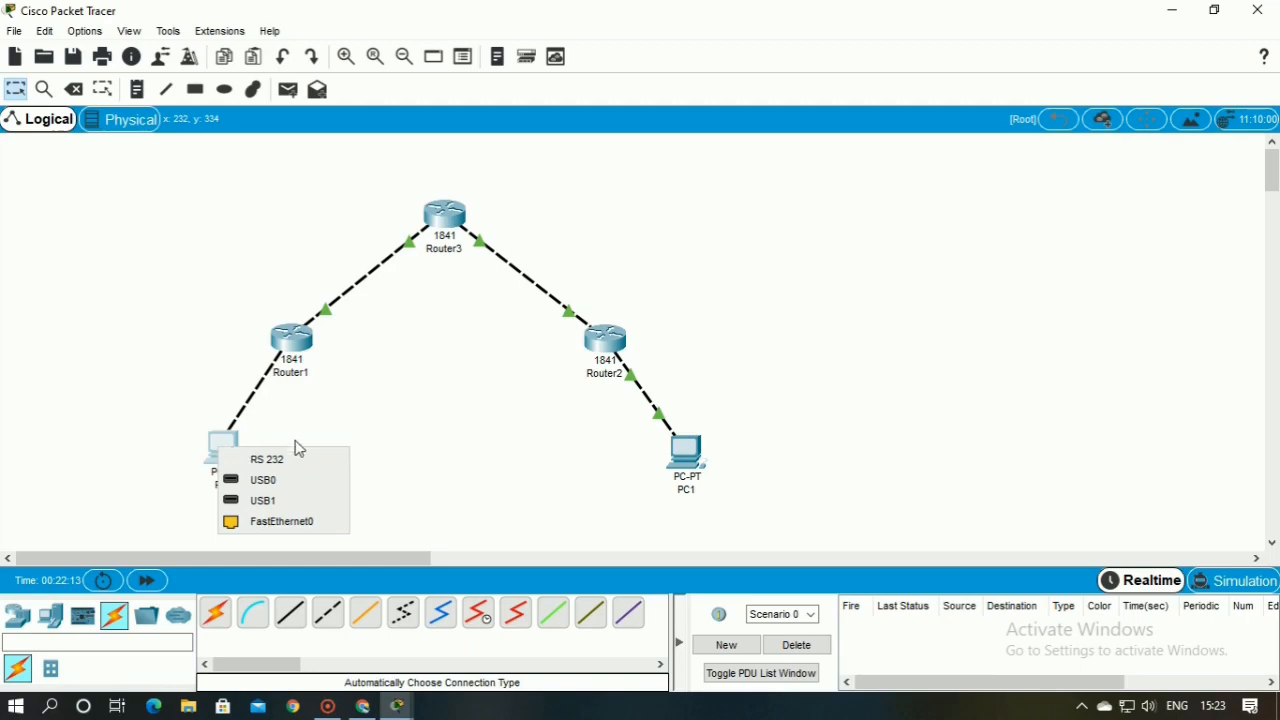
click(285, 521)
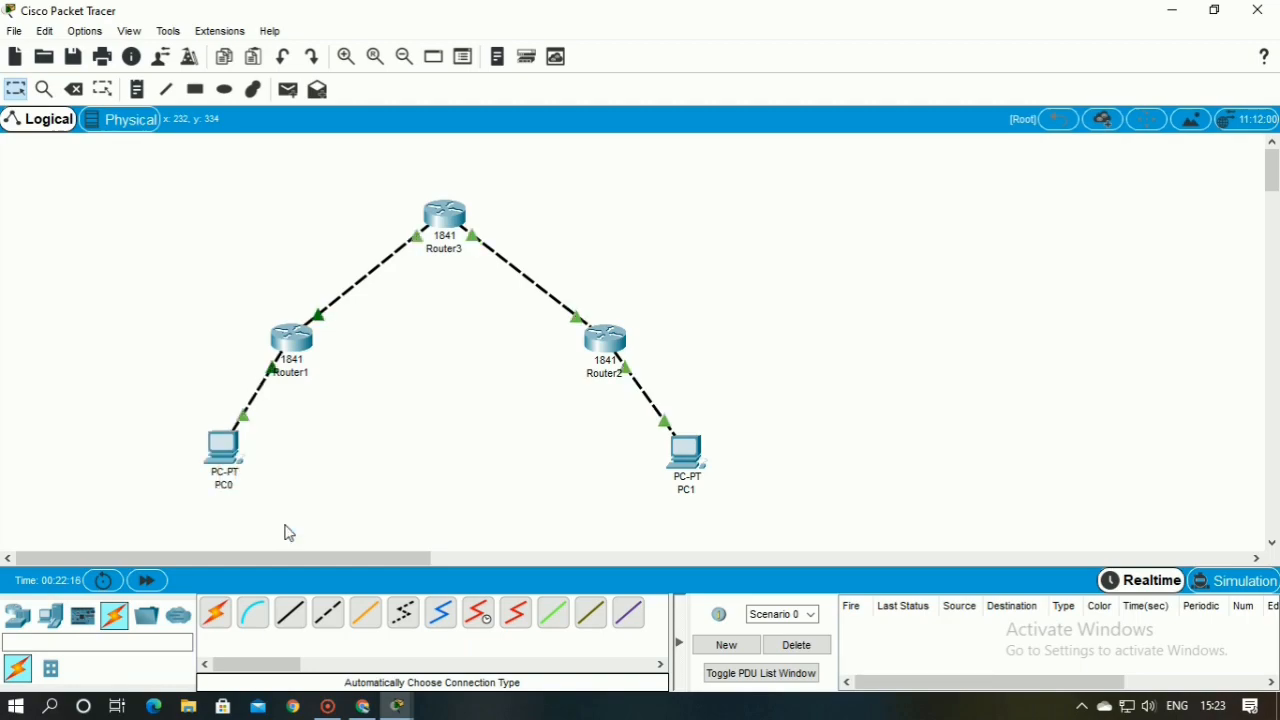
click(228, 452)
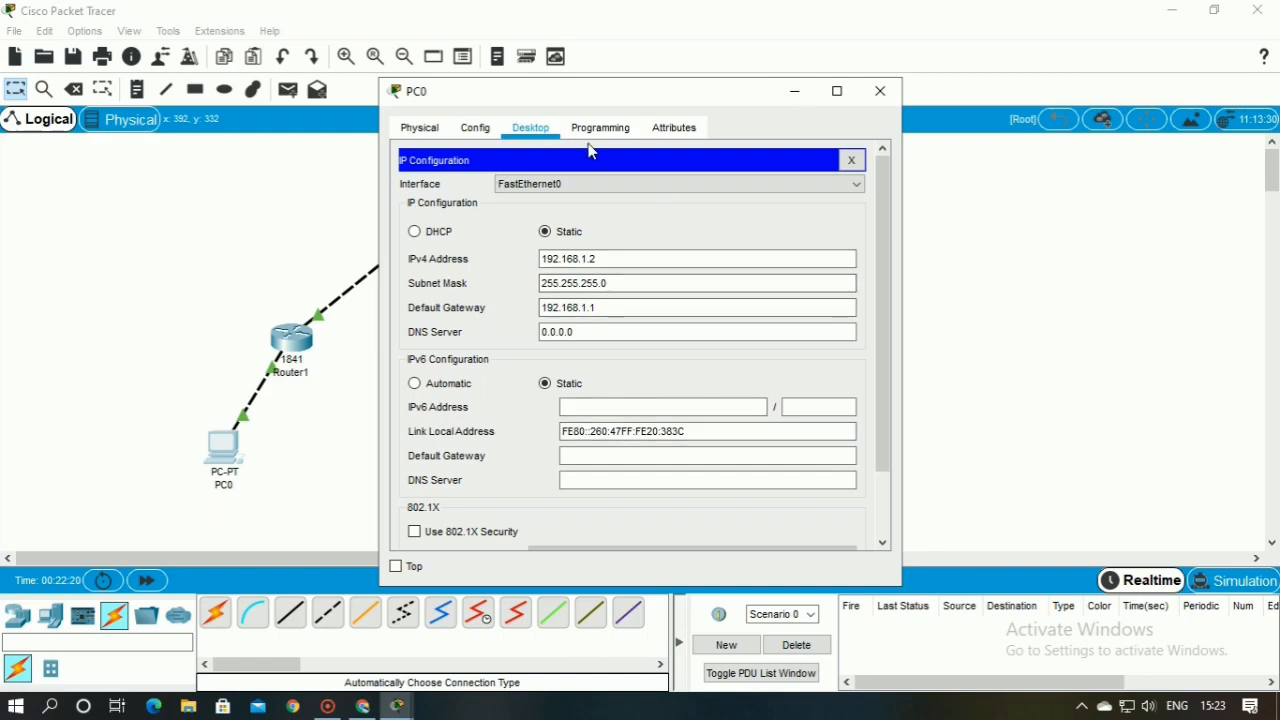
click(850, 161)
click(806, 191)
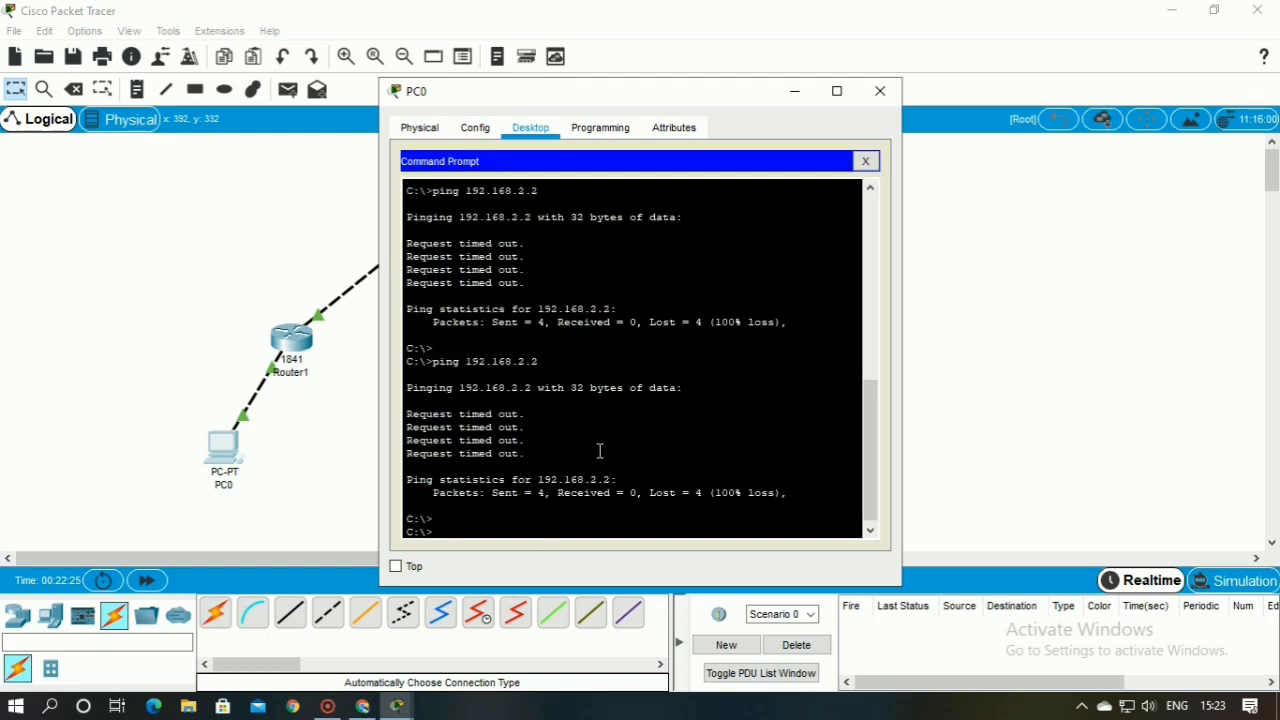
Ping 192.168.2.1 from PC0 and examine the replies and statistics
text(ping)
key(BackSpace)
text(192.168.2.1)
key(Return)
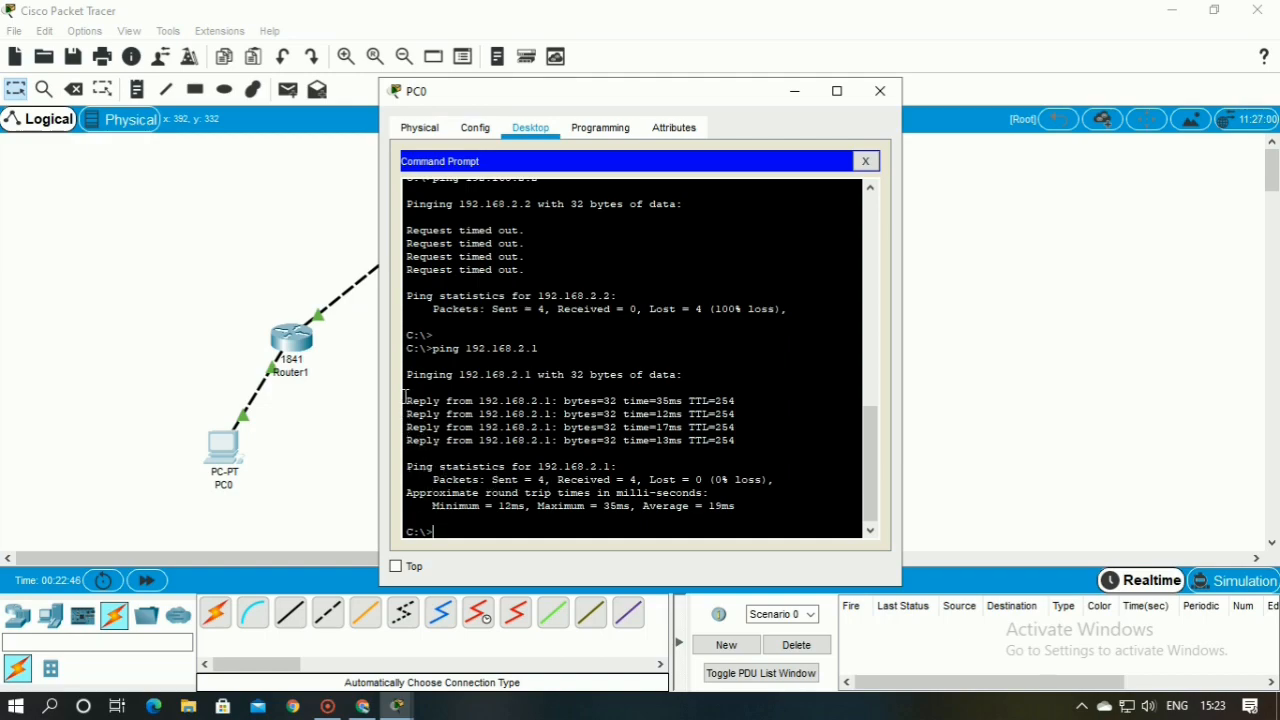
drag(406, 400, 749, 517)
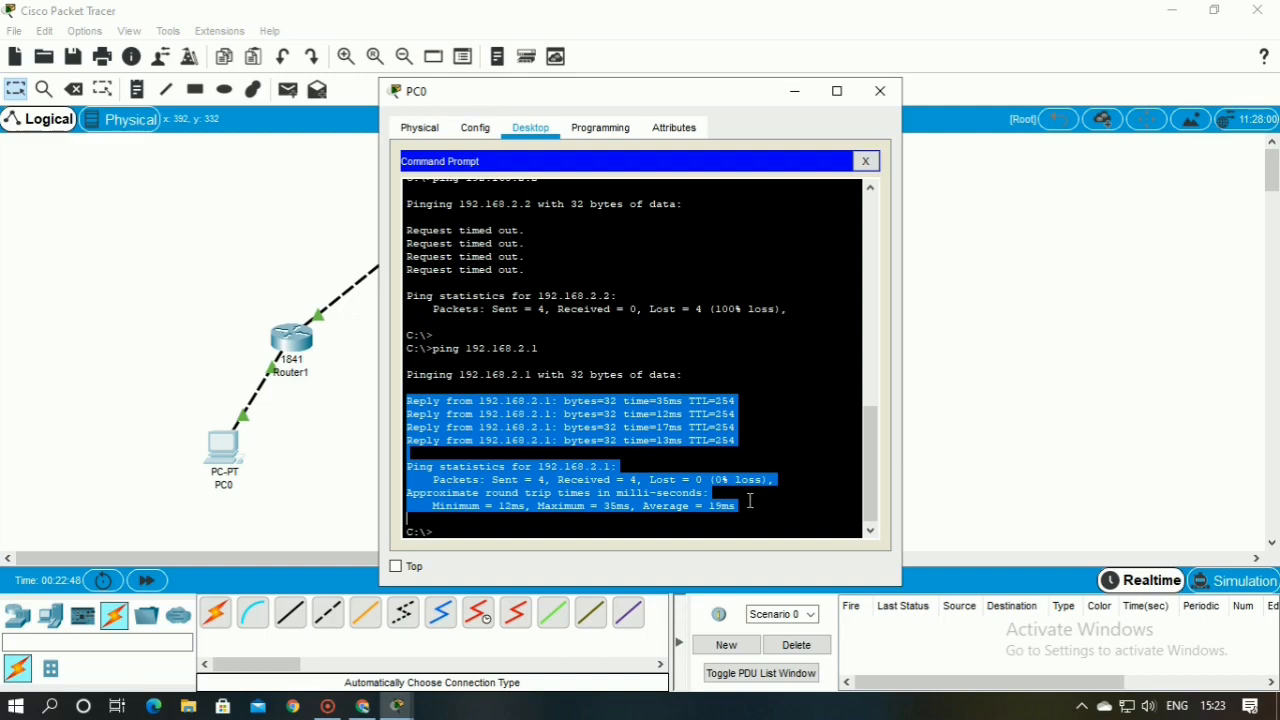
click(750, 503)
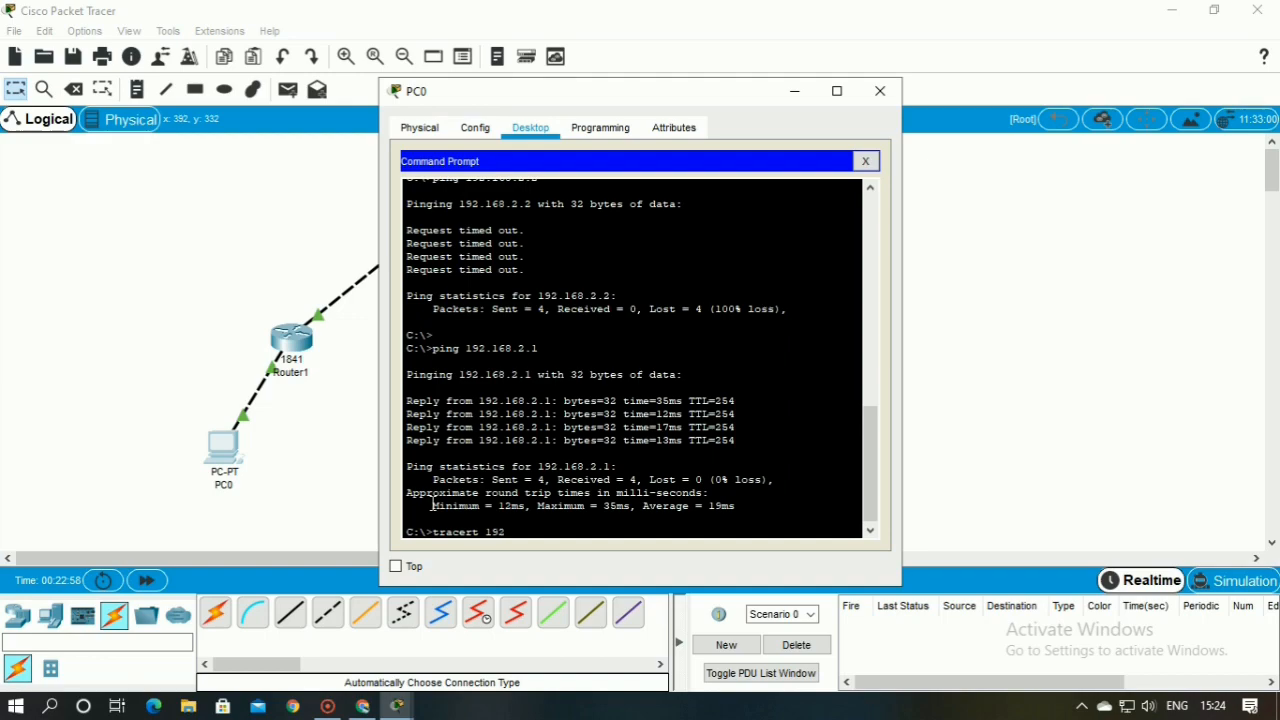
Trace the route from PC0 to 192.168.2.1 with tracert and close PC0's window
text(68)
key(Right)
key(Right)
key(Right)
key(Right)
key(Right)
key(Right)
key(Right)
key(Right)
key(Return)
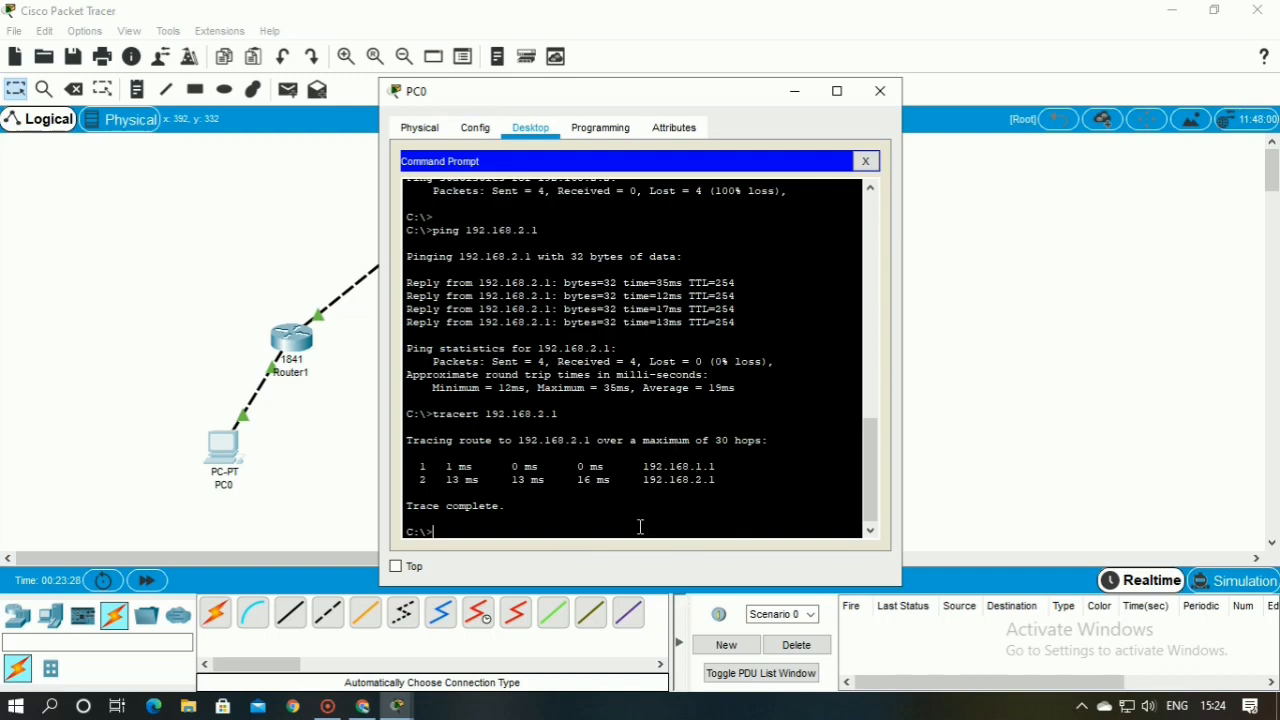
click(880, 91)
Open PC1's command prompt and trace the route to 192.168.1.2 with tracert
click(686, 455)
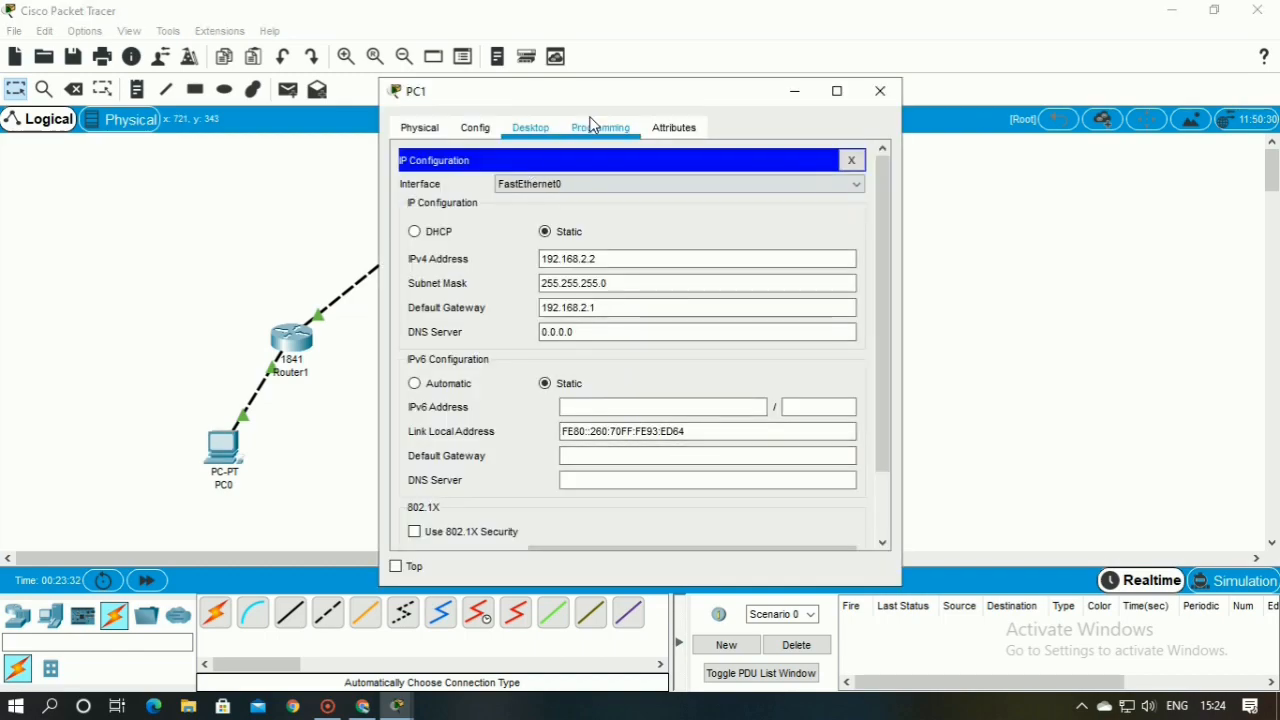
click(851, 161)
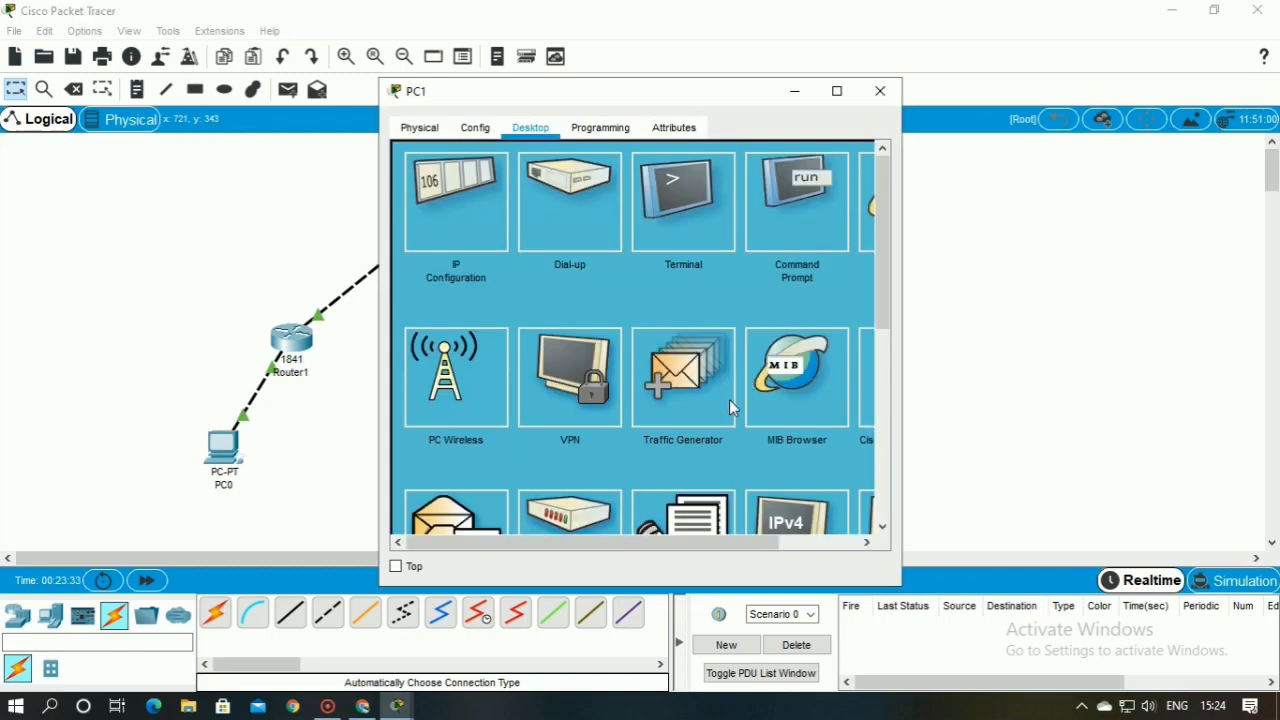
click(792, 198)
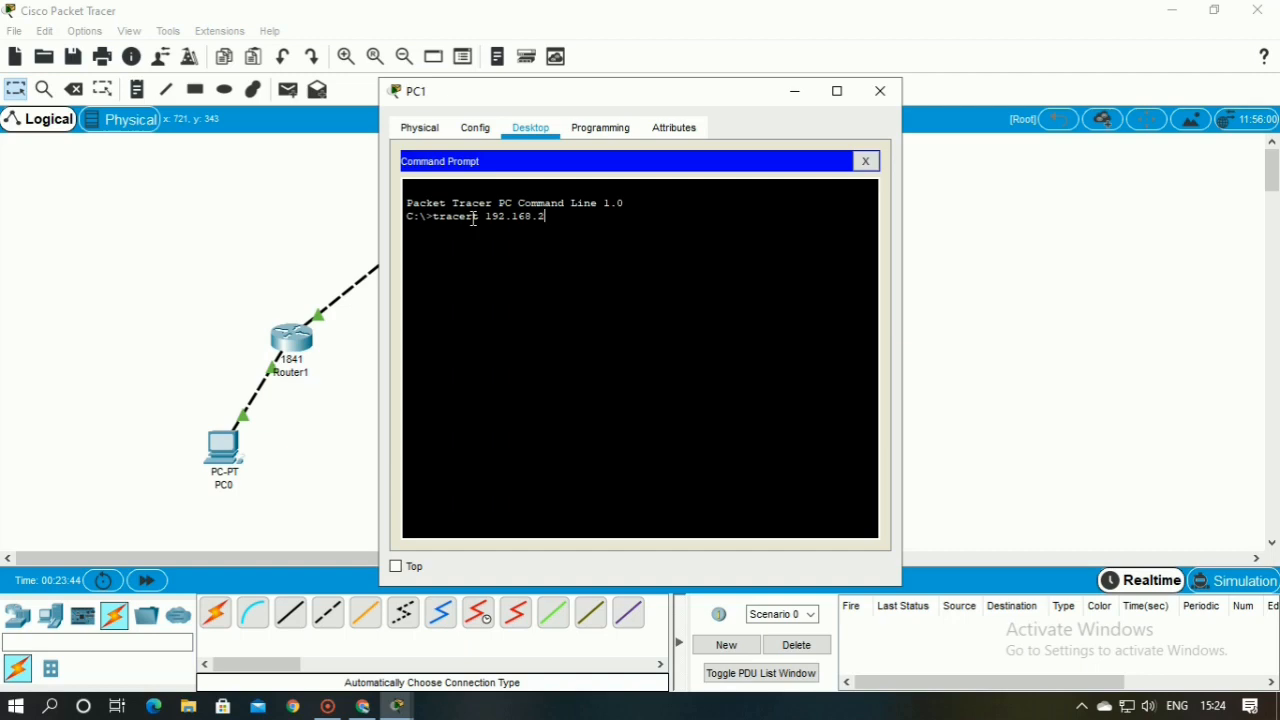
key(BackSpace)
key(BackSpace)
key(Return)
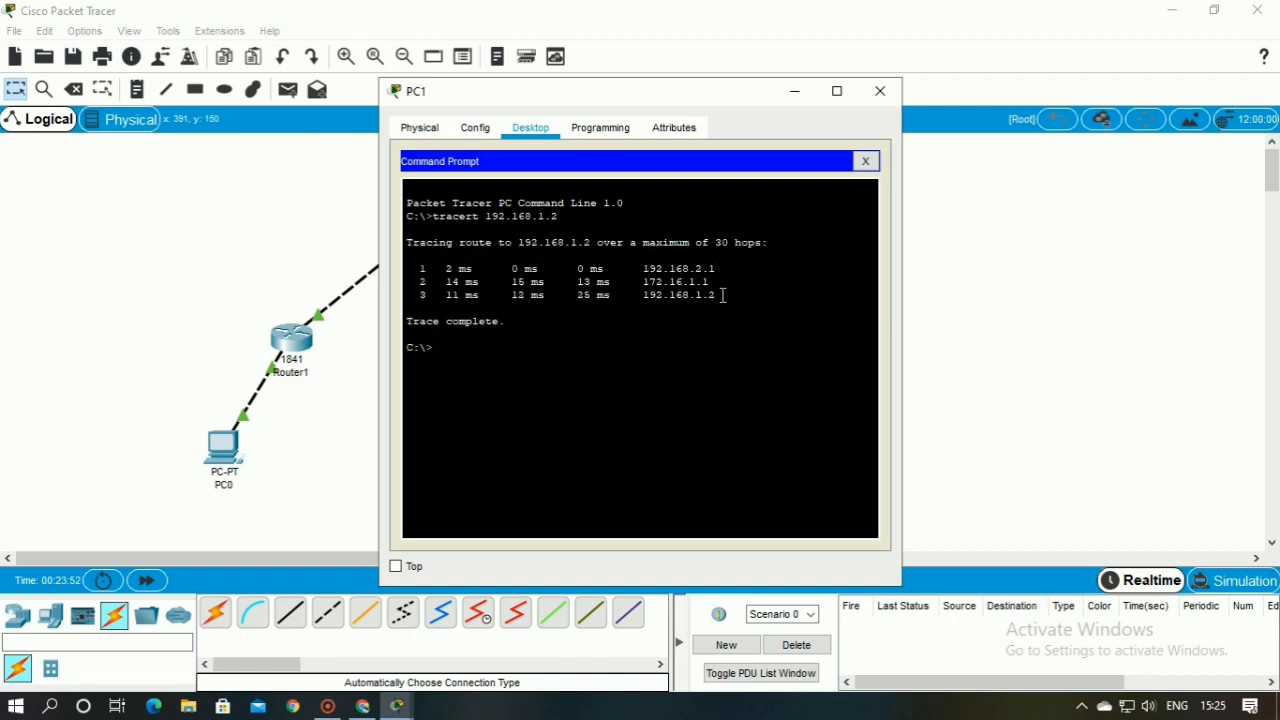
Move PC1's window clear of the topology and compare each hop address of the trace with the routers
drag(722, 295, 404, 270)
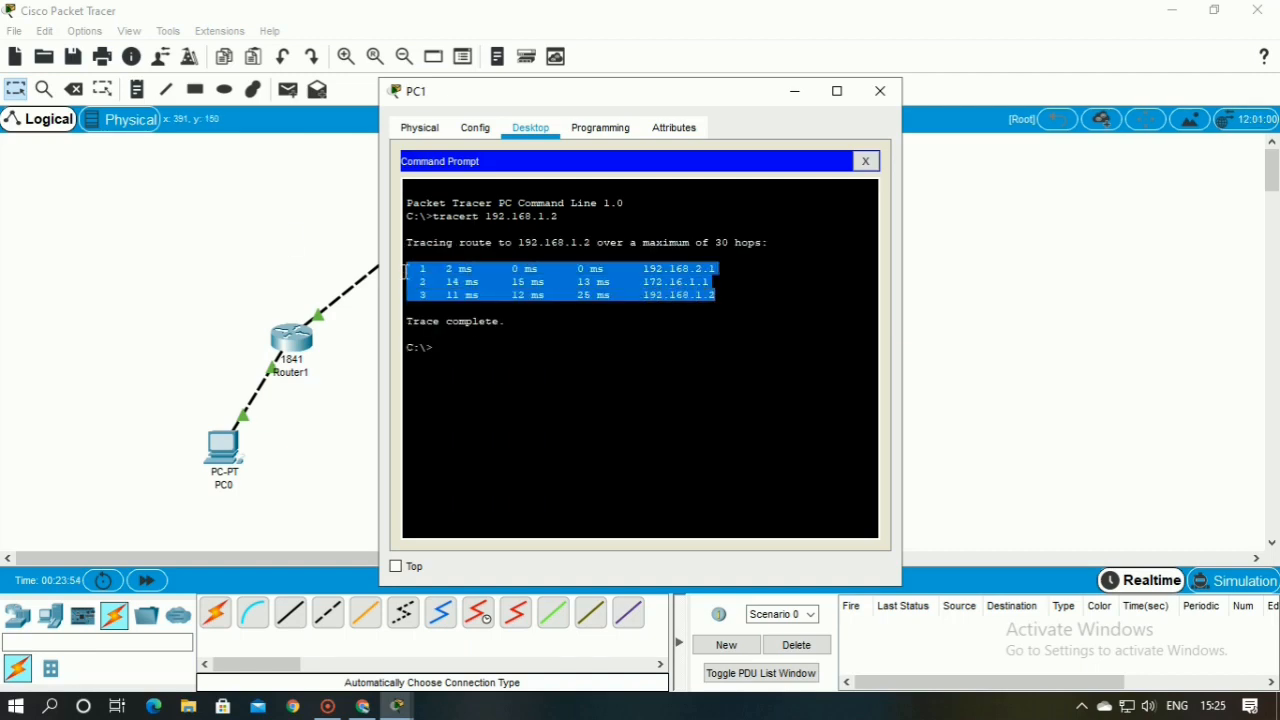
click(697, 269)
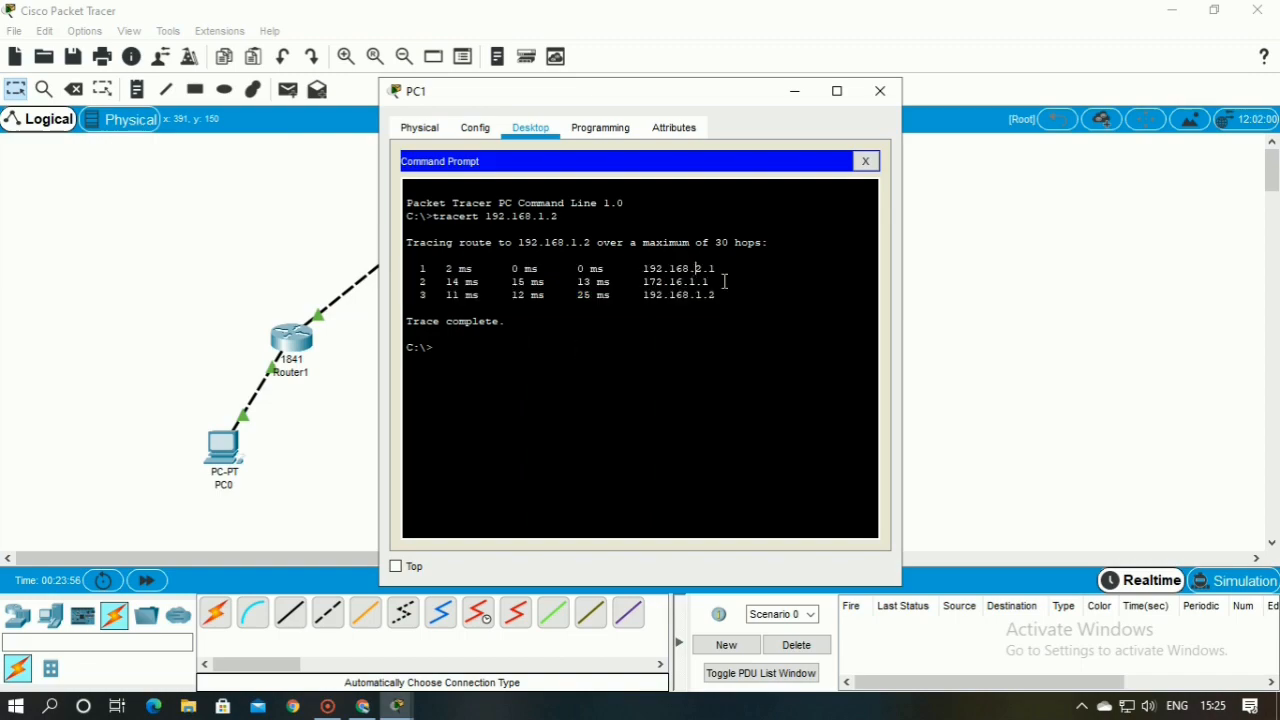
drag(722, 296, 404, 264)
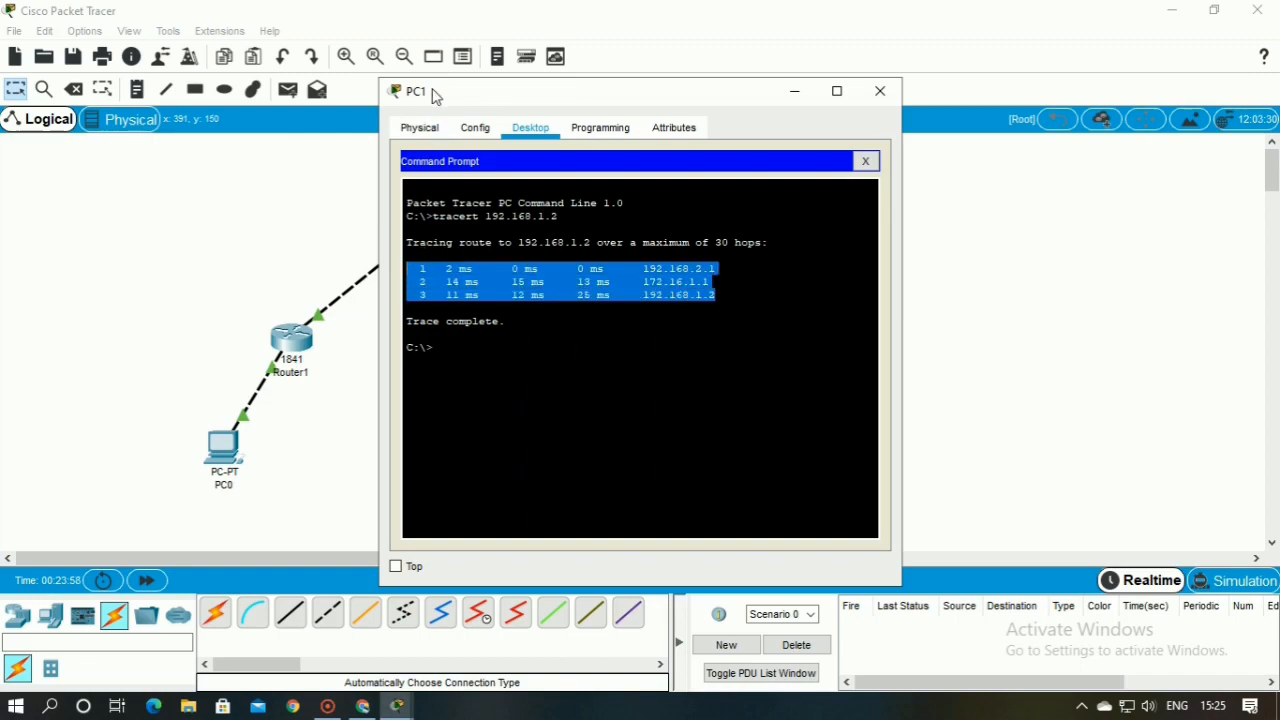
drag(434, 97, 811, 146)
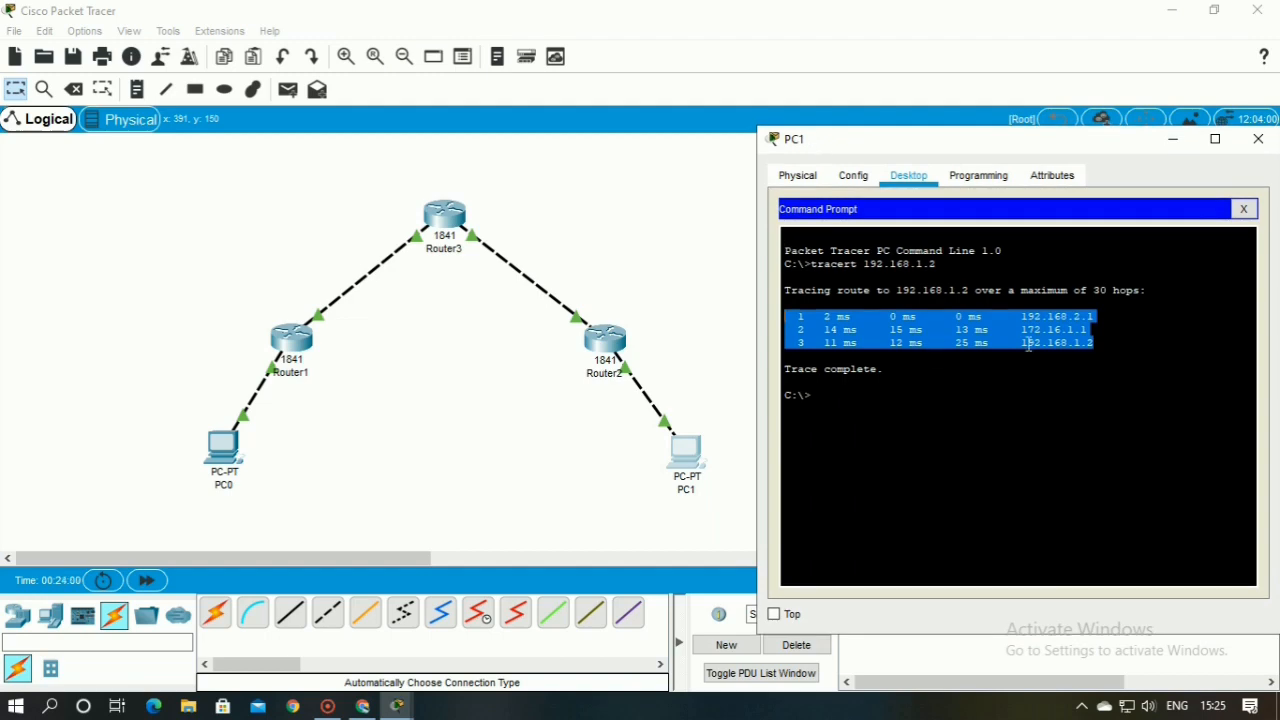
click(1059, 318)
drag(1021, 316, 1098, 316)
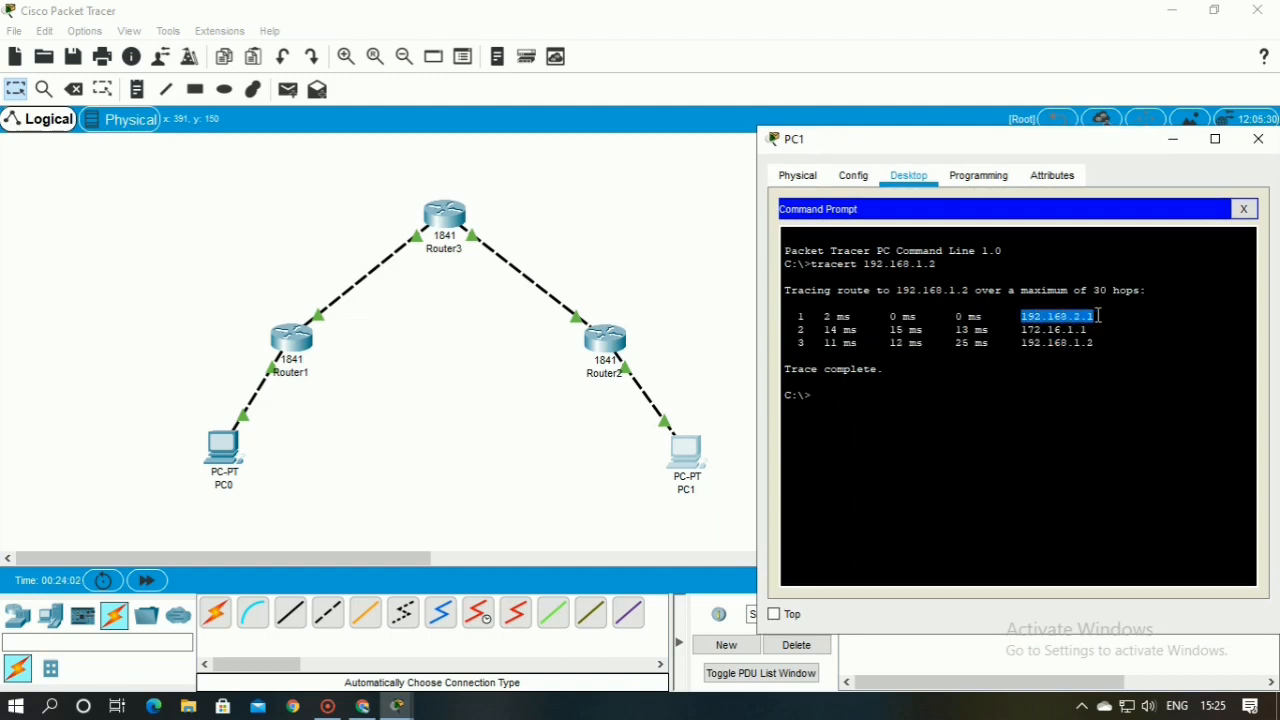
click(635, 352)
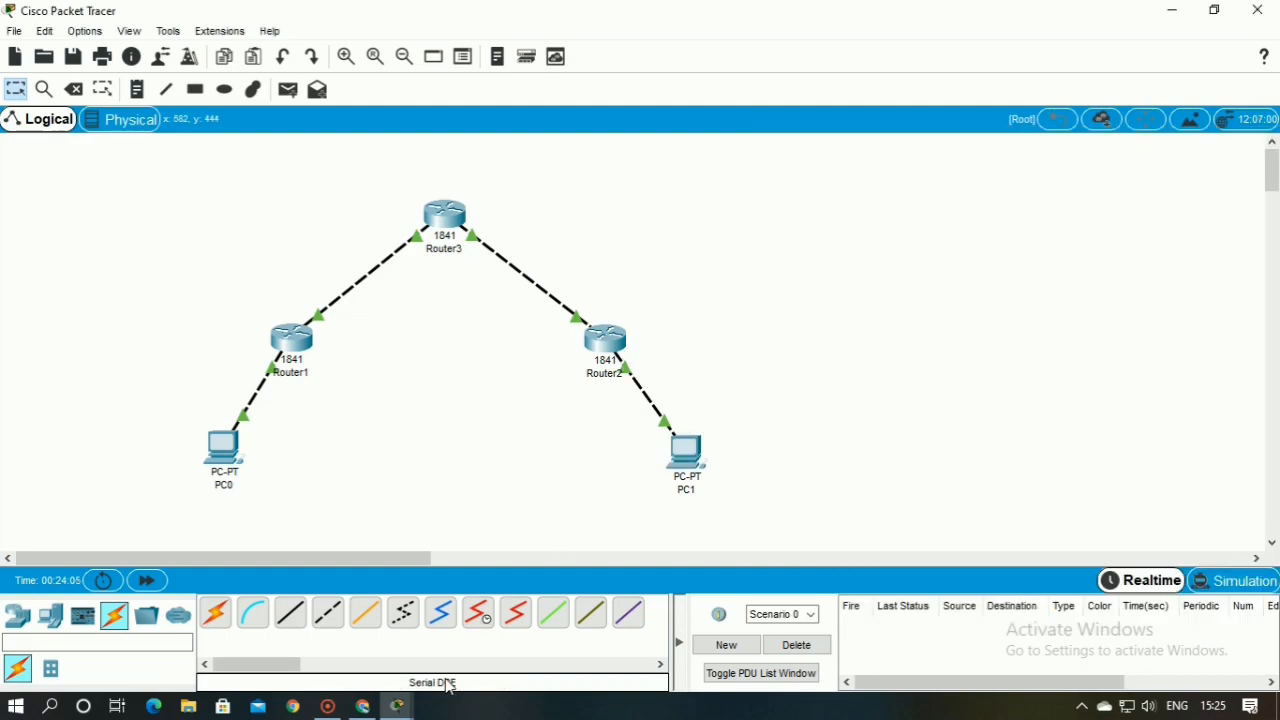
click(397, 706)
click(463, 665)
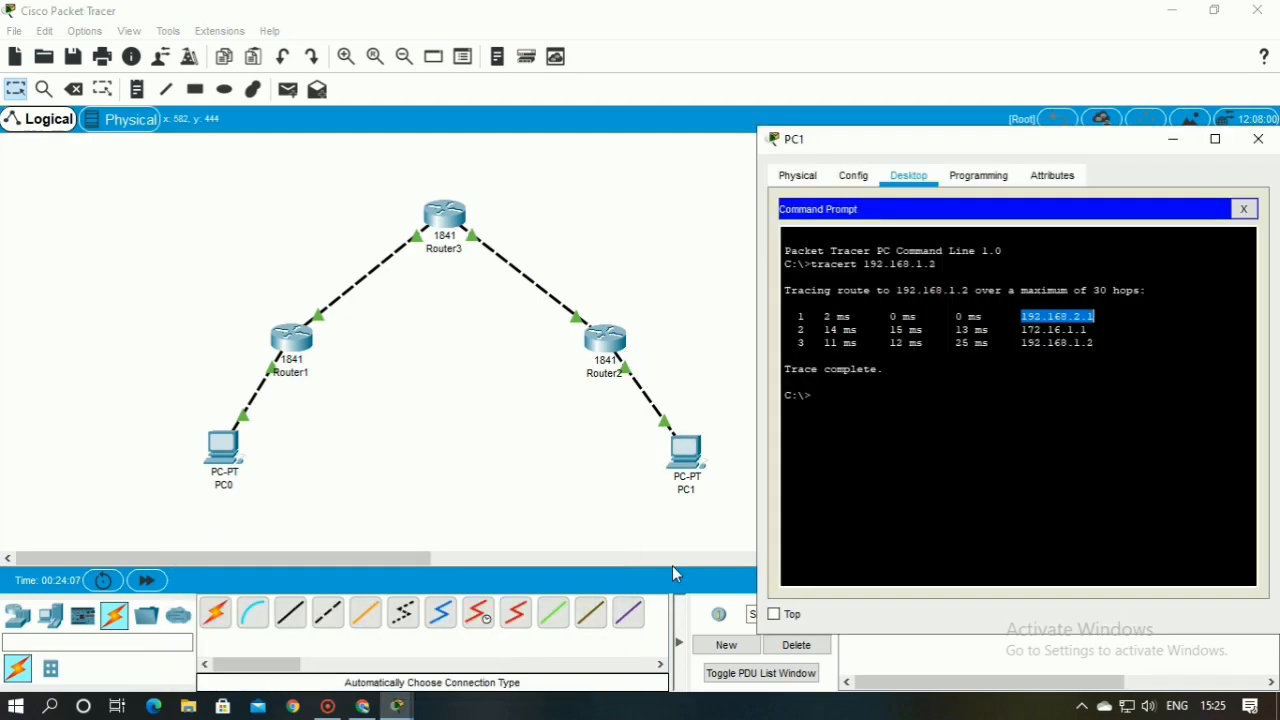
click(1042, 334)
drag(1022, 330, 1092, 333)
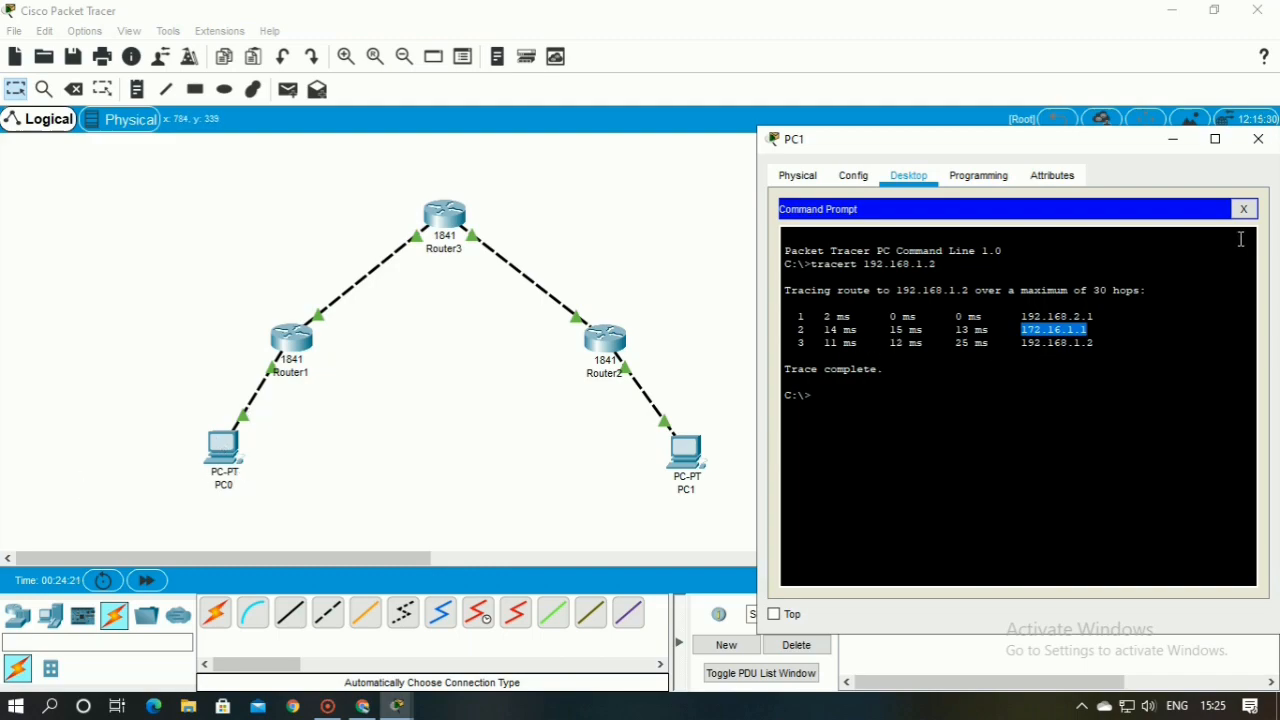
Close PC1's window and trace the route to 192.168.2.2 from PC0's command prompt
click(1243, 208)
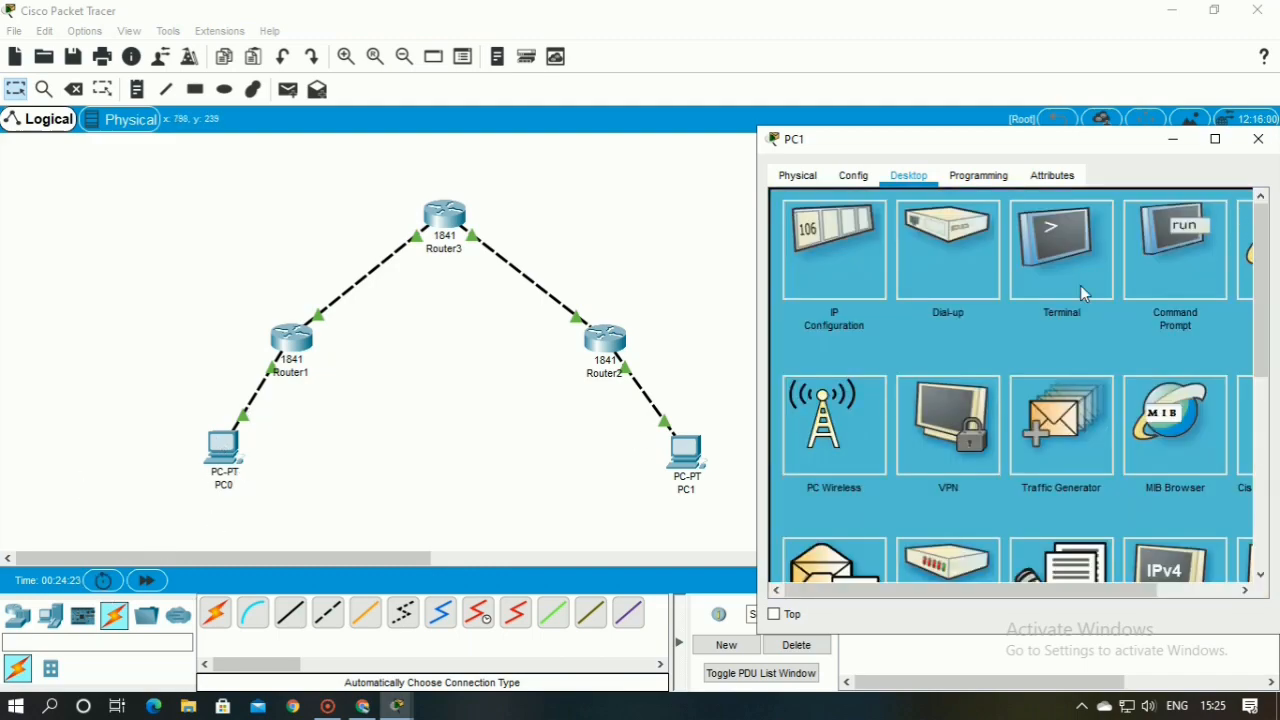
click(1258, 139)
click(224, 448)
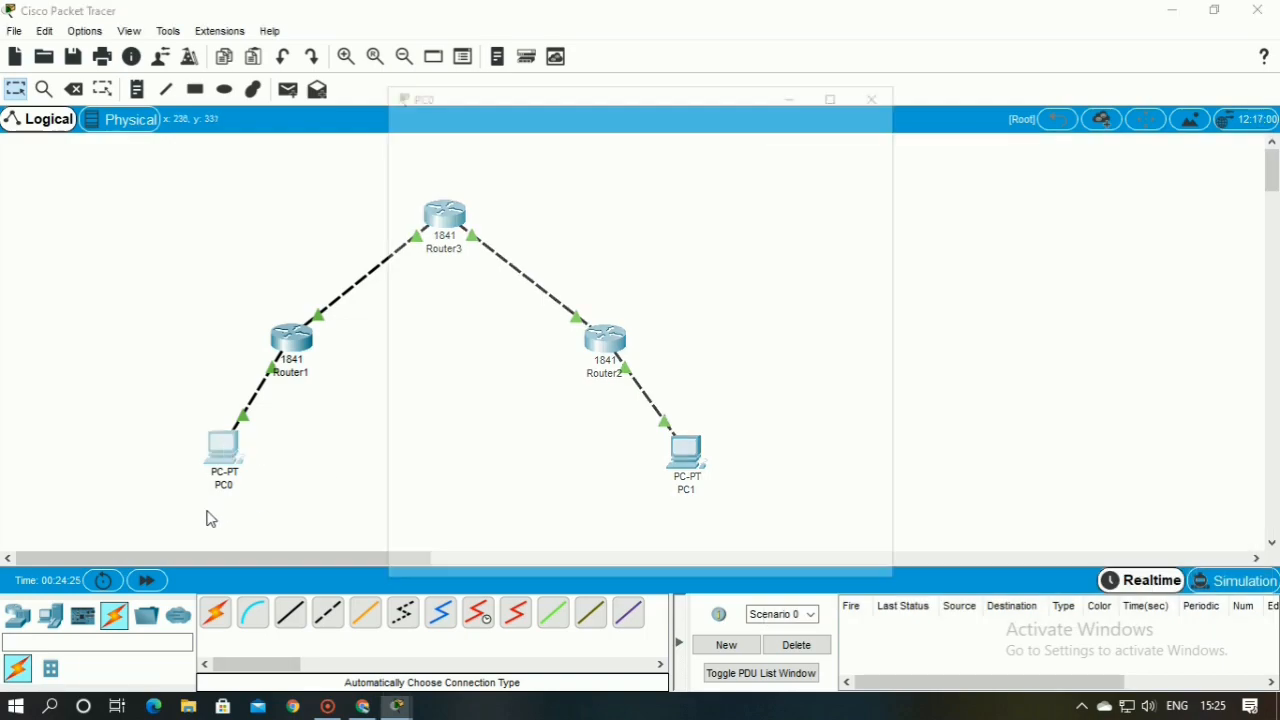
click(758, 199)
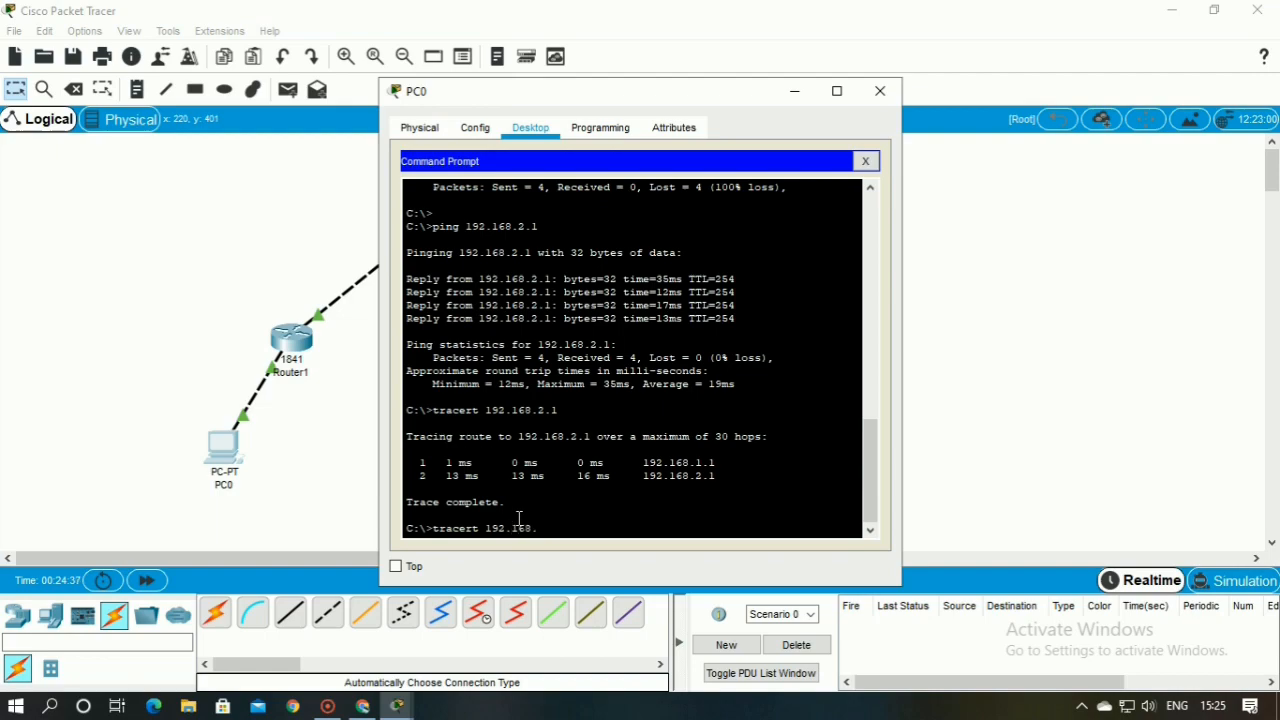
key(Return)
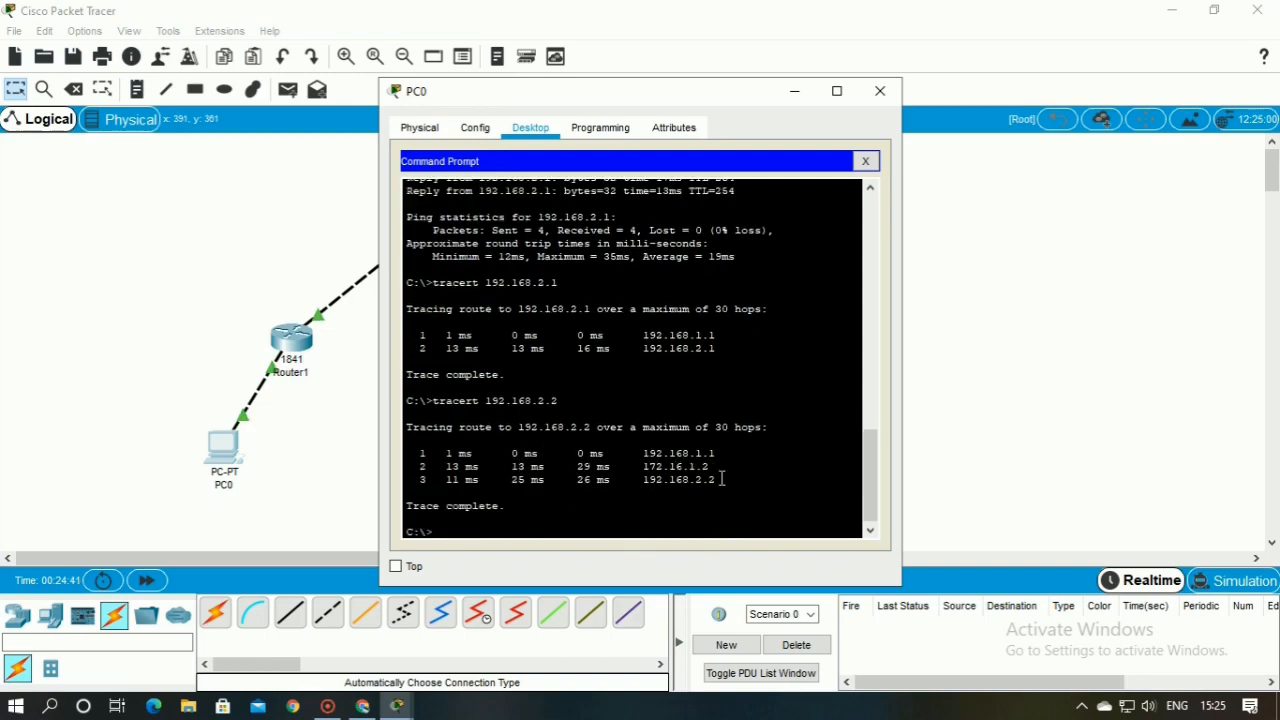
Examine the hops of PC0's trace to 192.168.2.2 and close PC0's window
drag(722, 479, 405, 454)
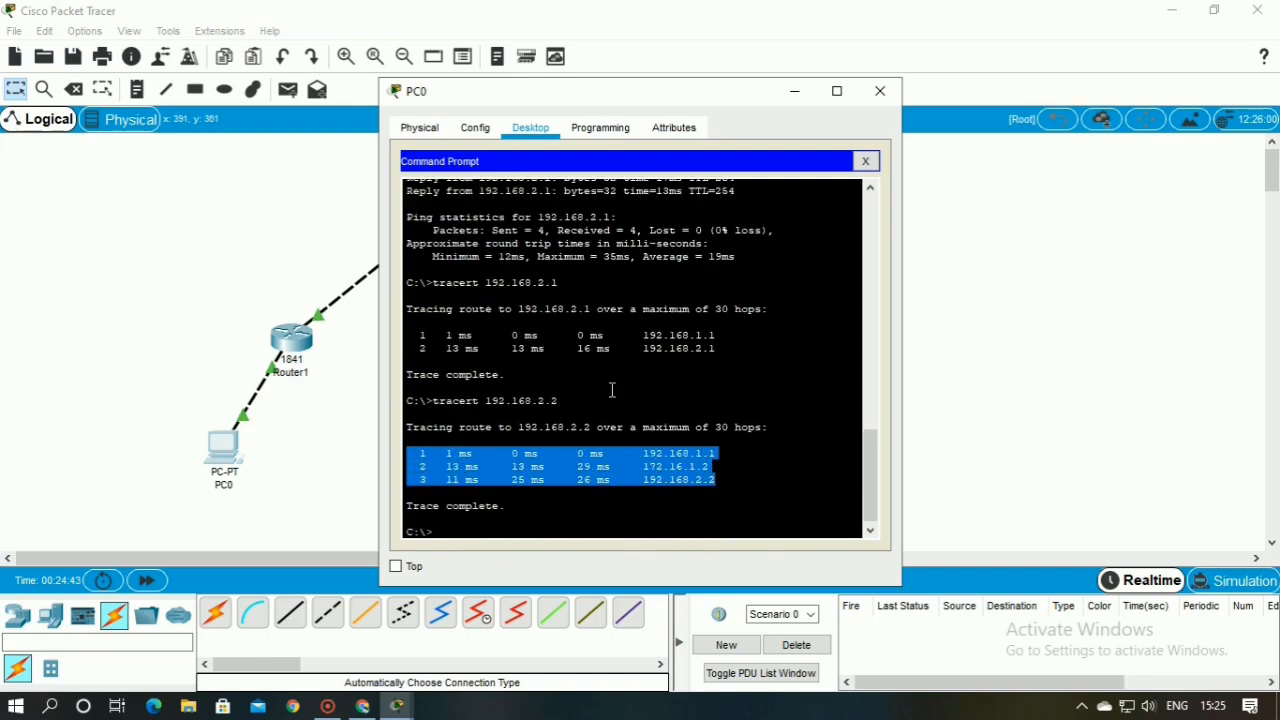
scroll(616, 345, up, 3)
scroll(616, 345, down, 3)
click(450, 458)
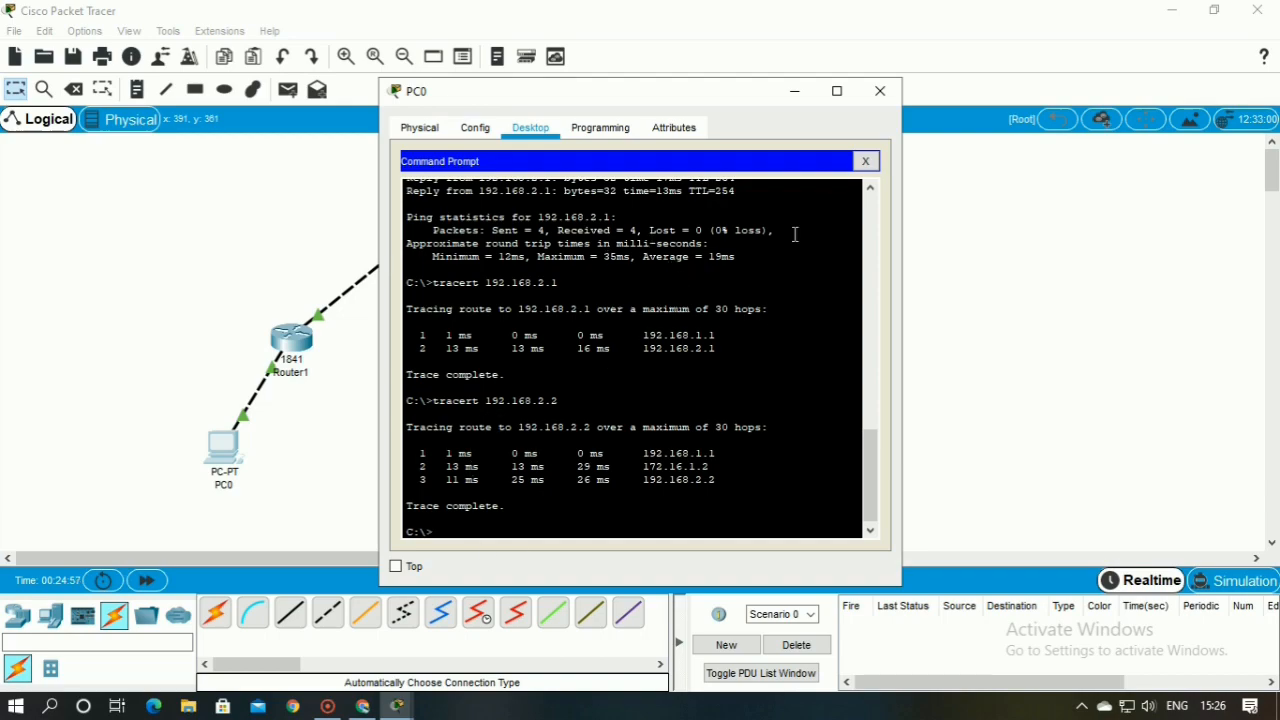
click(879, 92)
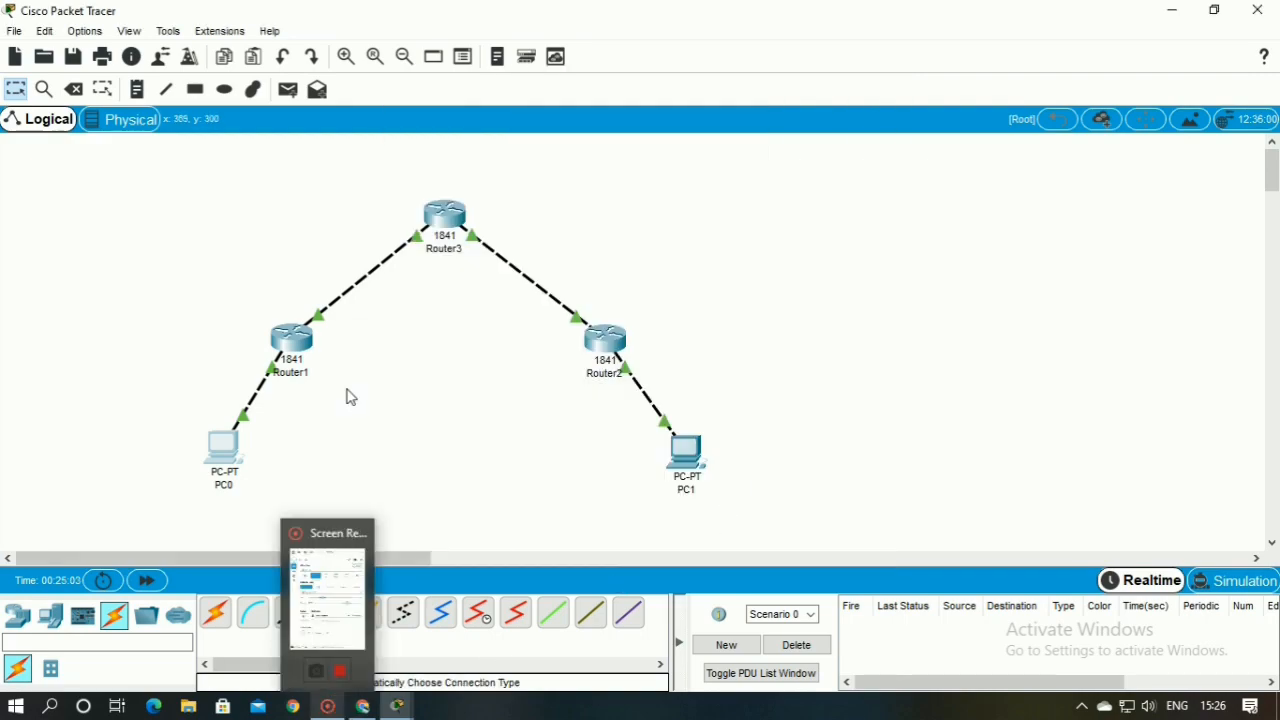
drag(100, 158, 826, 541)
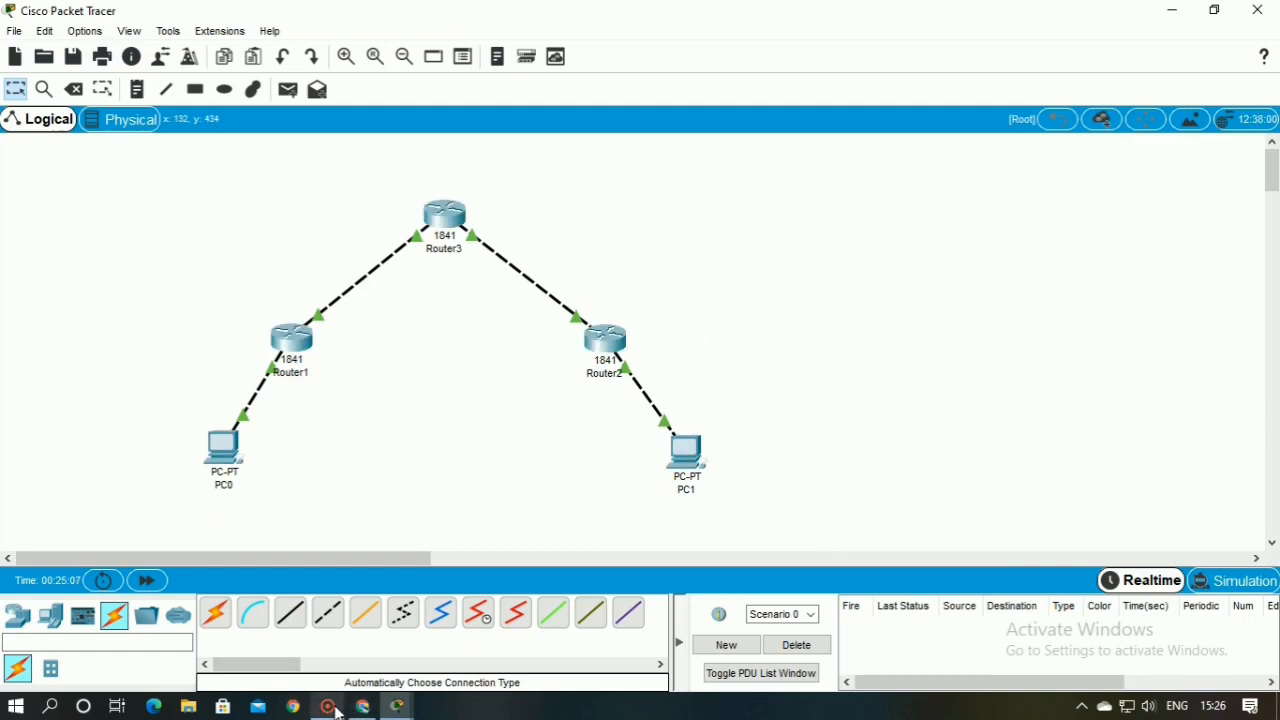
mouse_move(338, 706)
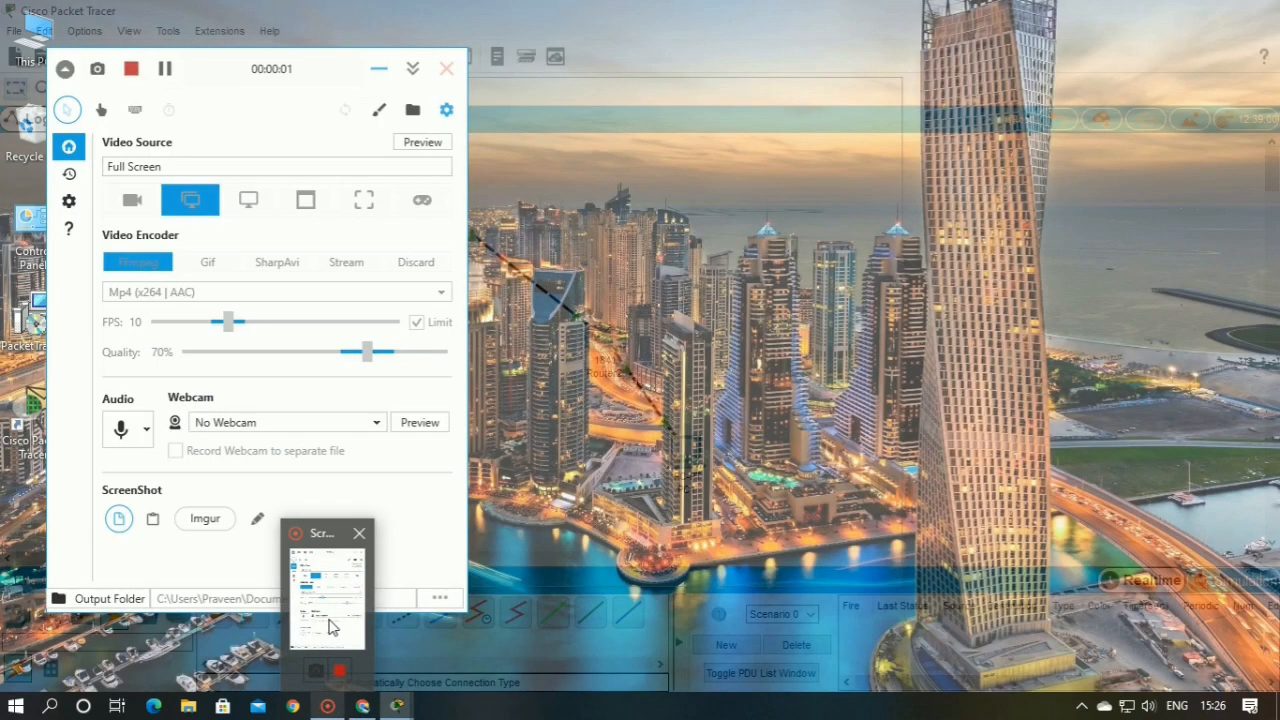
click(344, 648)
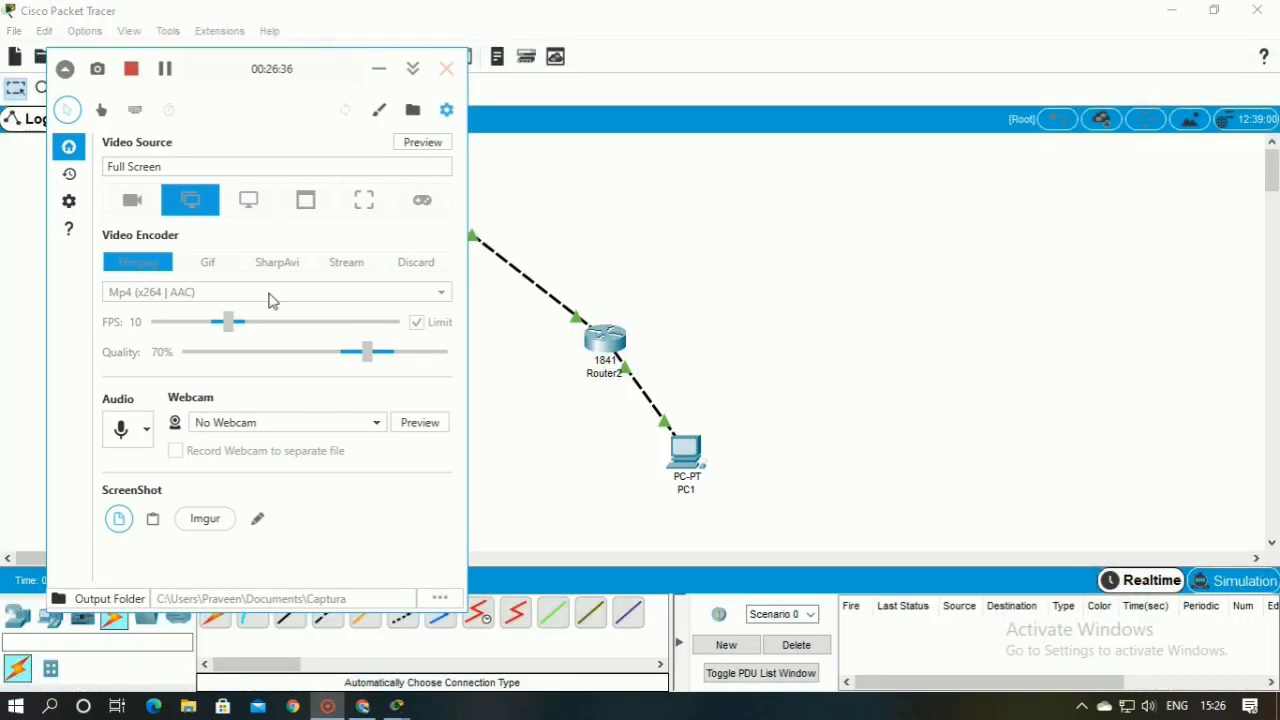